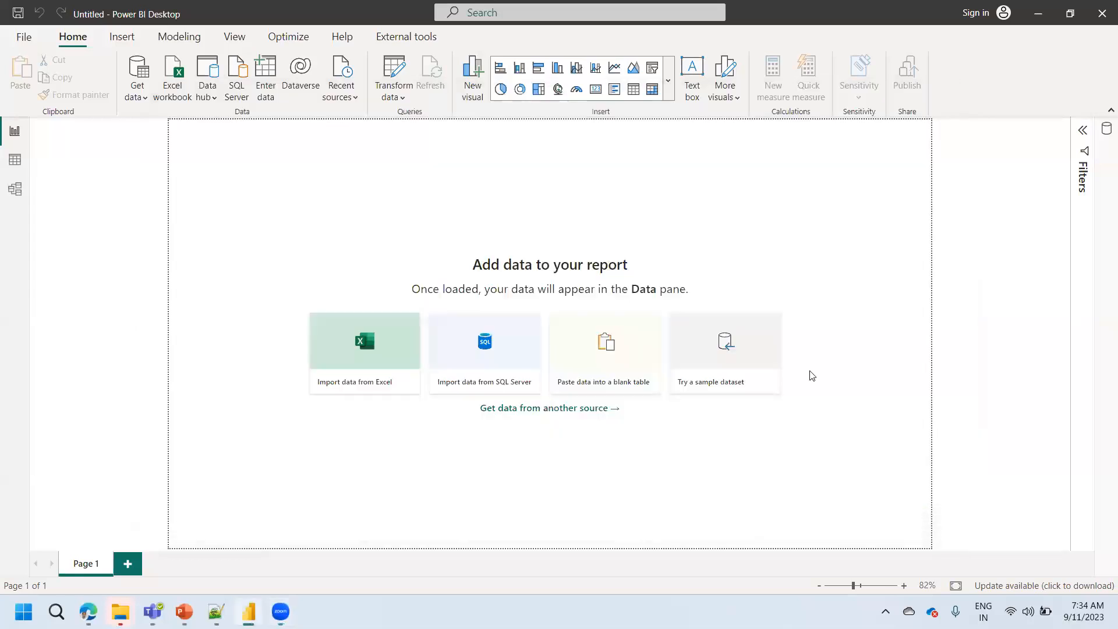
Step: Quit OneDrive so that it stops running in the background
right_click(932, 605)
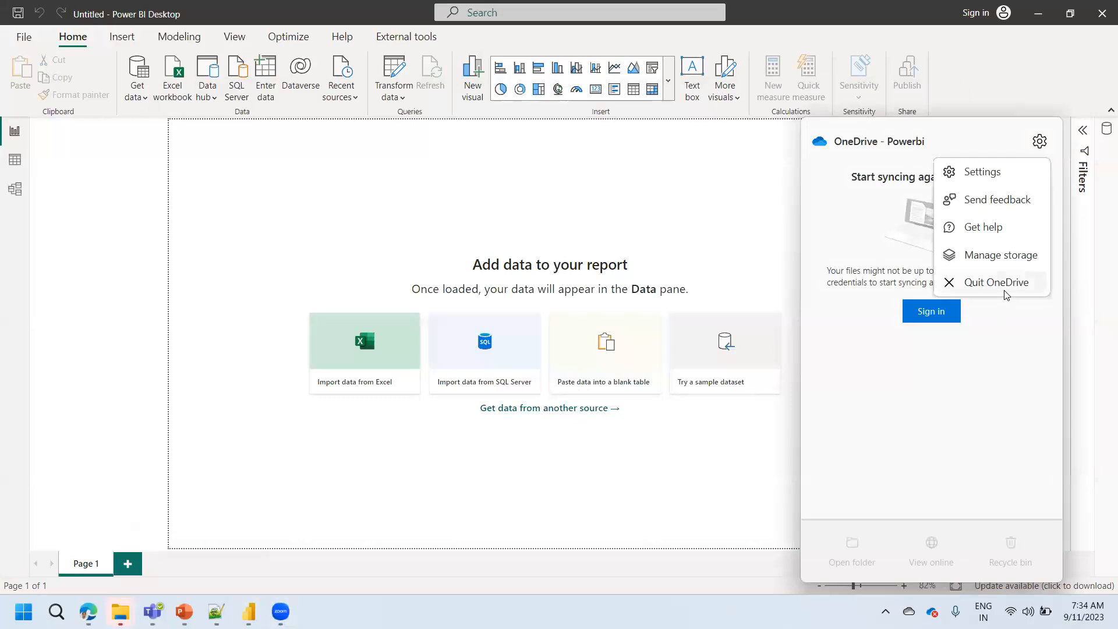
left_click(1006, 293)
left_click(599, 319)
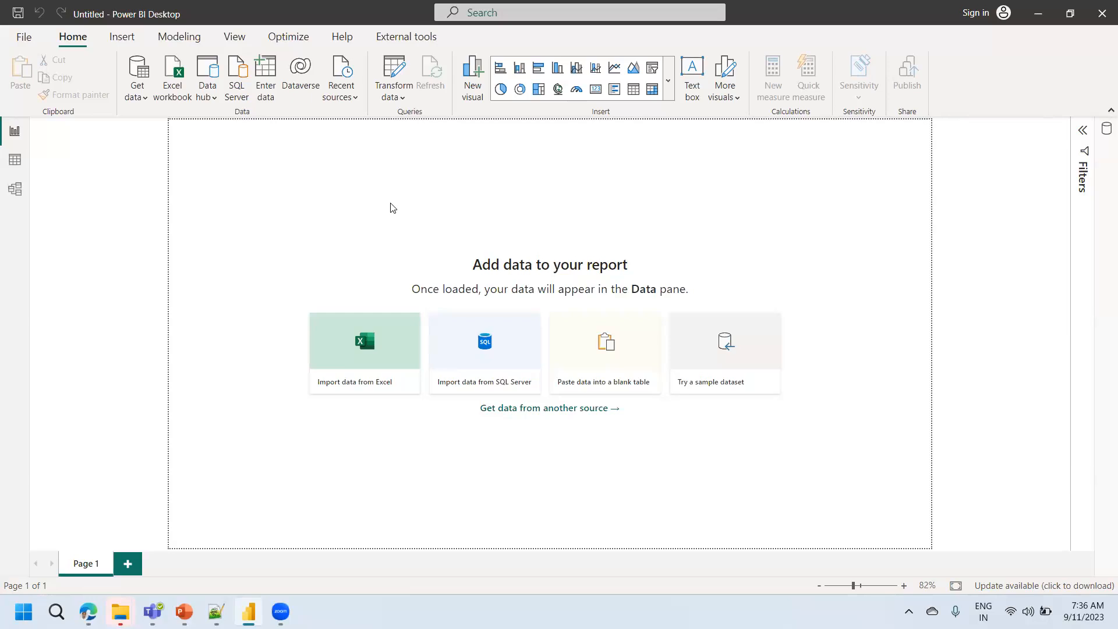
Step: Switch to the PowerPoint training deck and review the Data Preparation Best Practices slide covering append and merge
left_click(185, 612)
left_click(185, 612)
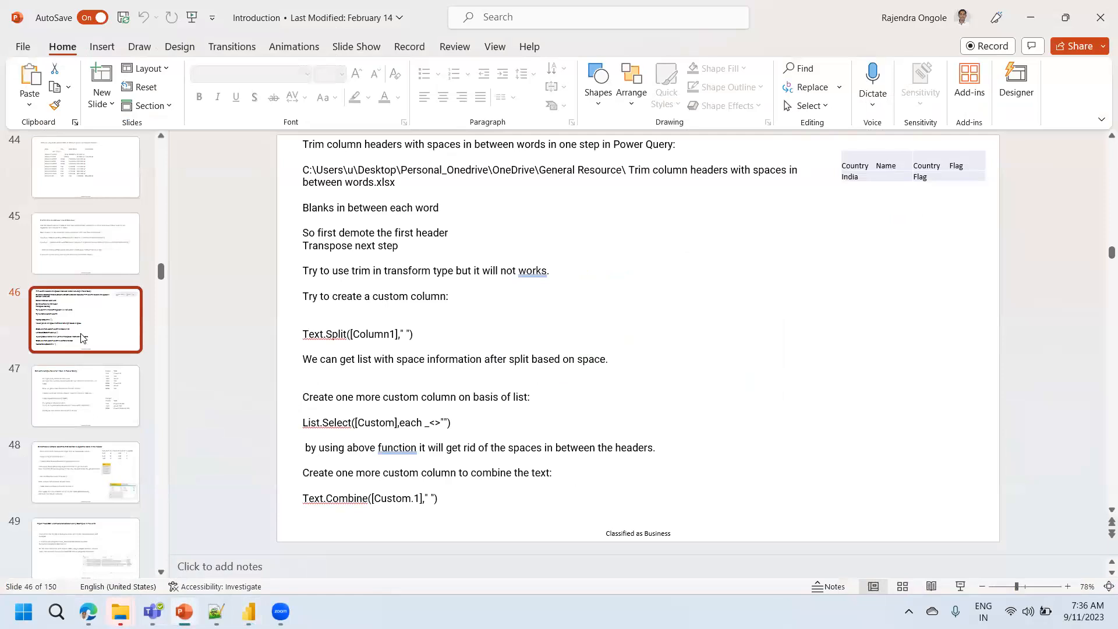
key("Up")
key("Up")
key("Up")
key("Up")
key("Up")
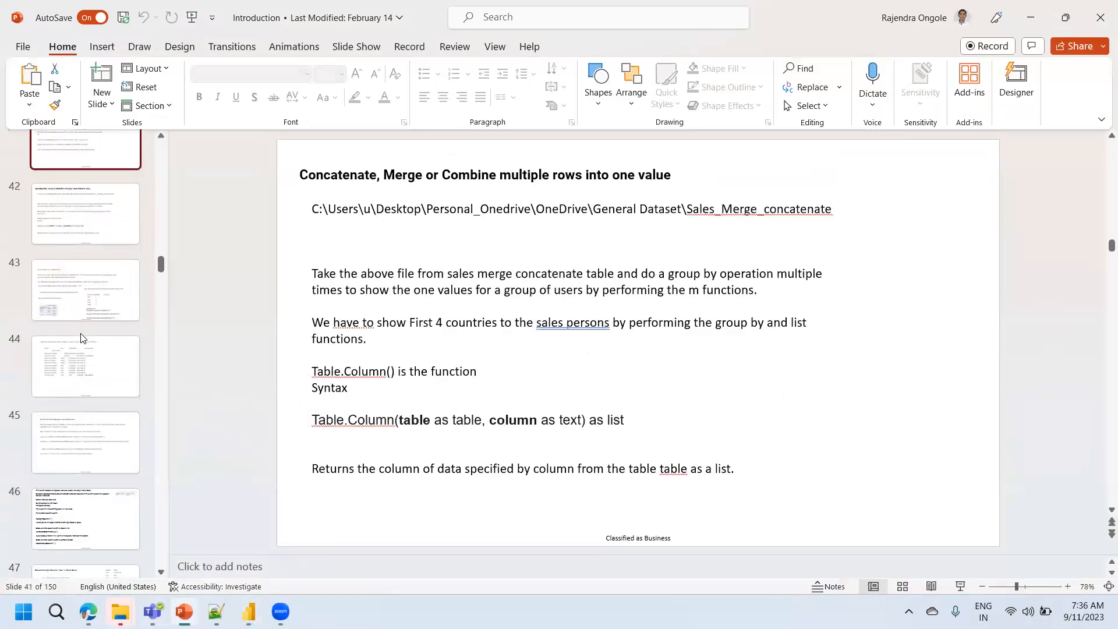
key("Up")
key("Up")
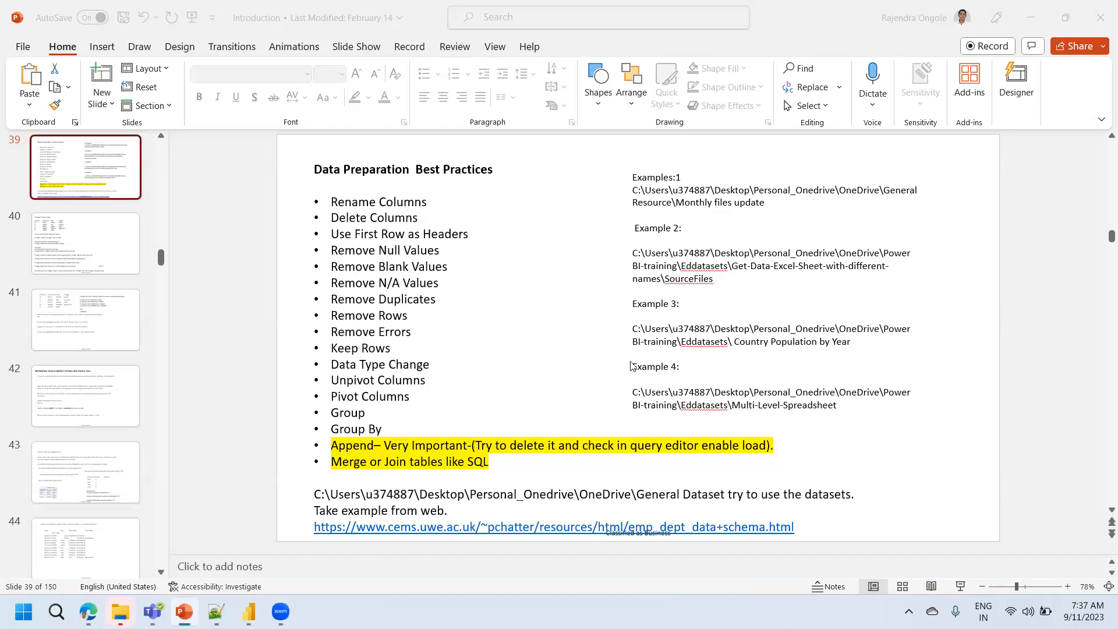
left_click(1025, 18)
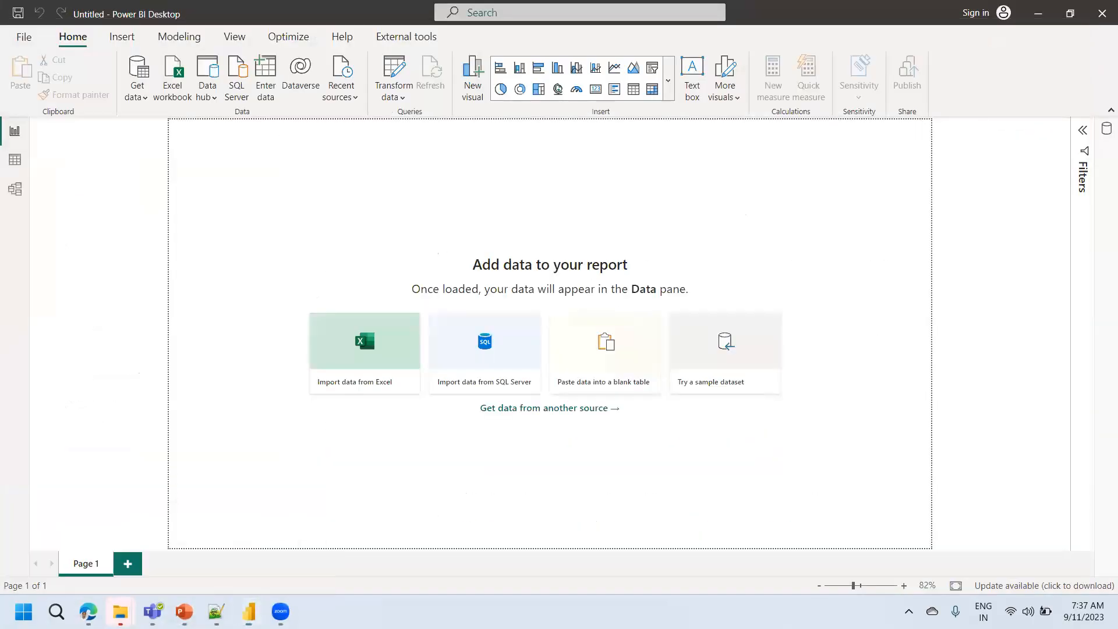
Step: Open the Merge Dataset workbook from the Query Editor Datasets folder in File Explorer
left_click(122, 533)
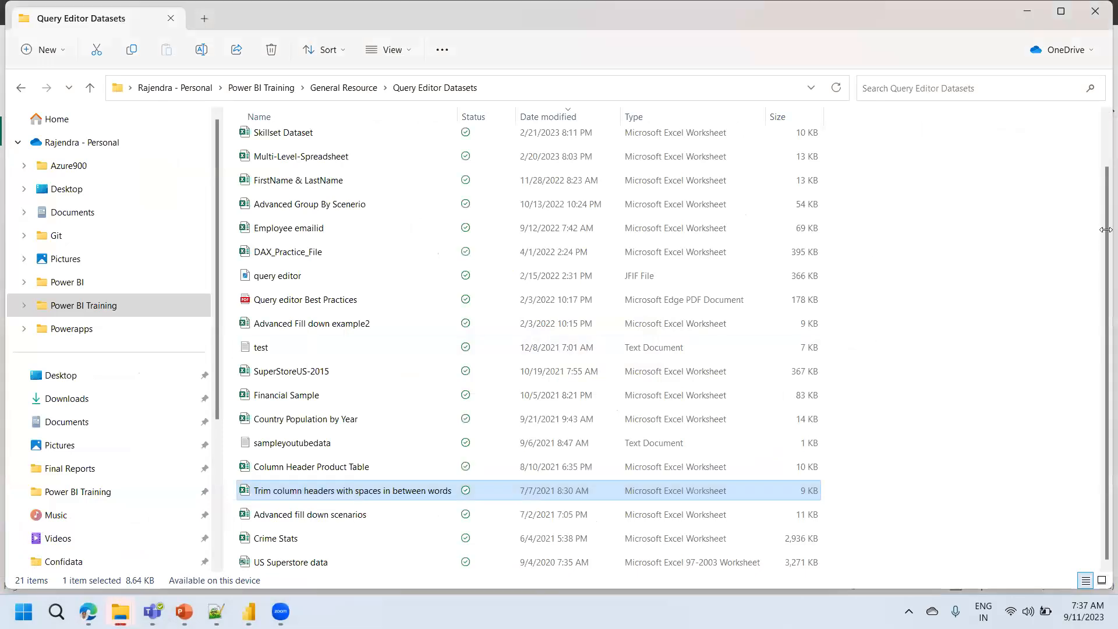
left_click_drag(1102, 186, 1102, 151)
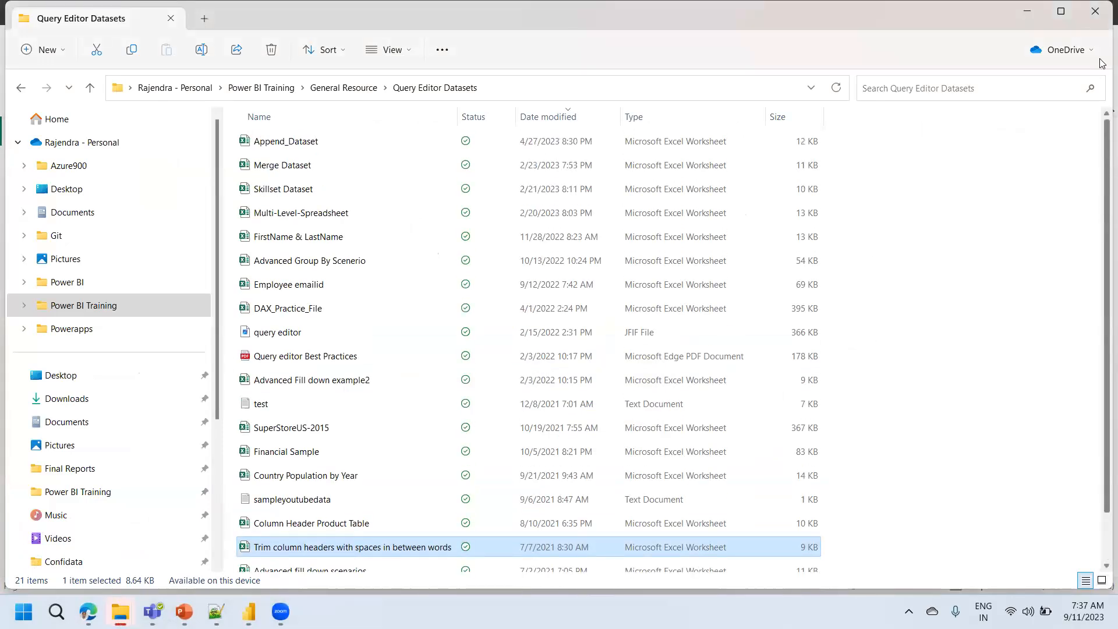
left_click(1061, 11)
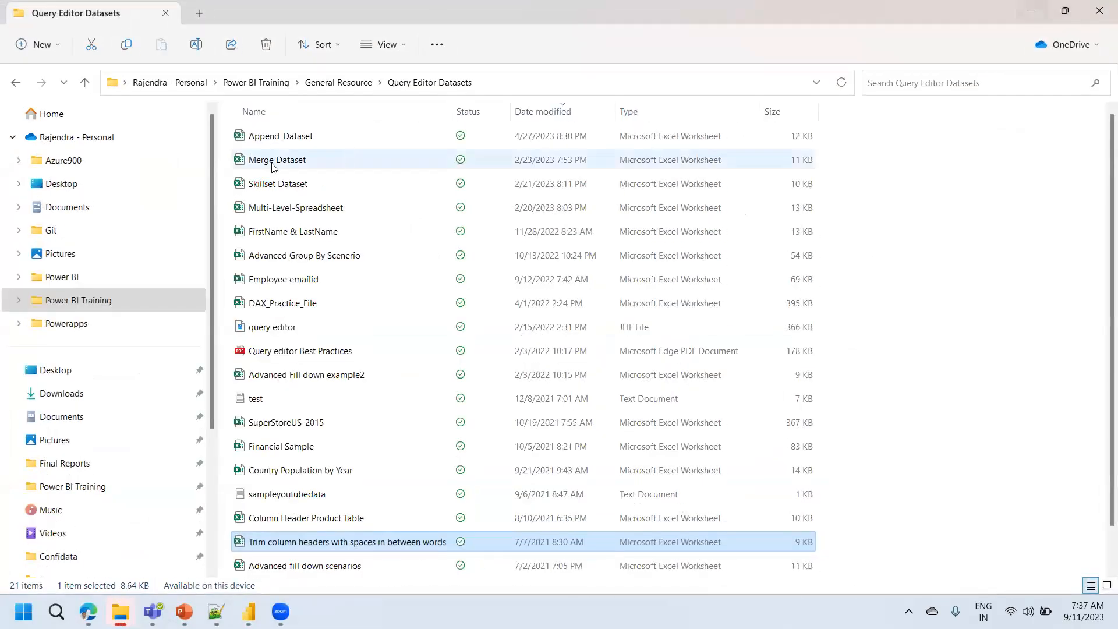
left_click(272, 165)
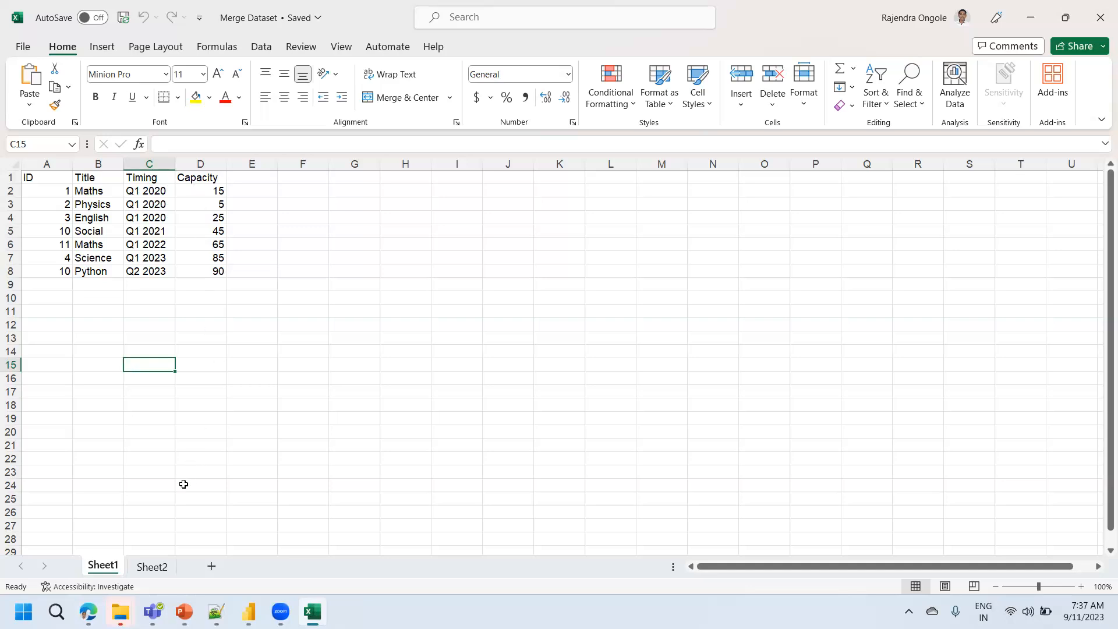
Step: Compare the tables on Sheet1 and Sheet2 of the Merge Dataset workbook, looking at their columns and shared ID field
left_click(152, 567)
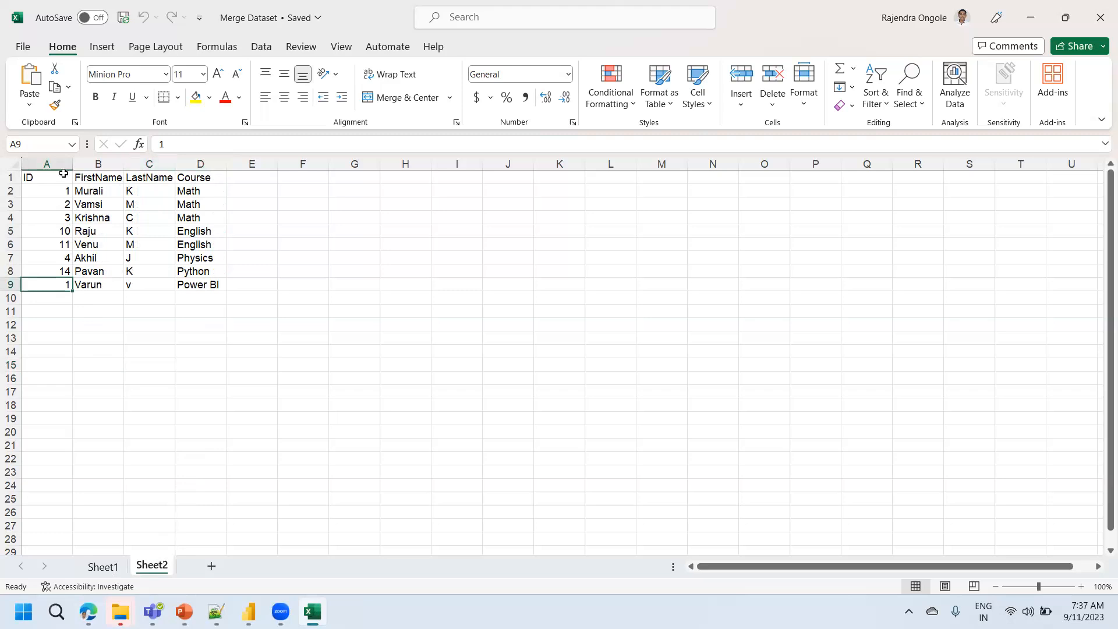
left_click(111, 564)
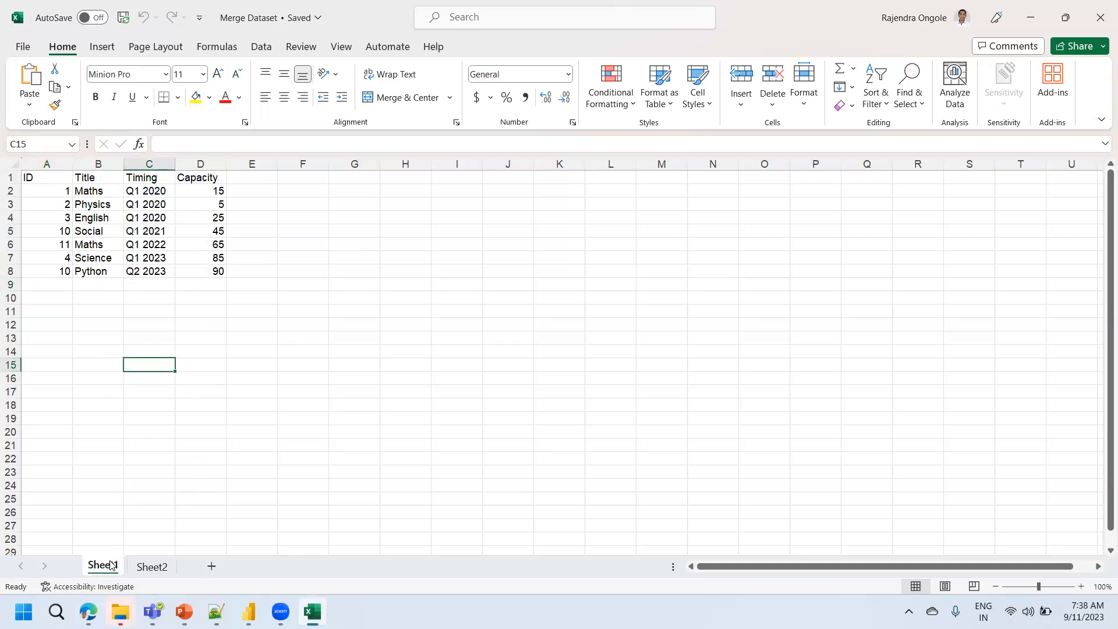
left_click(155, 572)
left_click(106, 574)
left_click(157, 571)
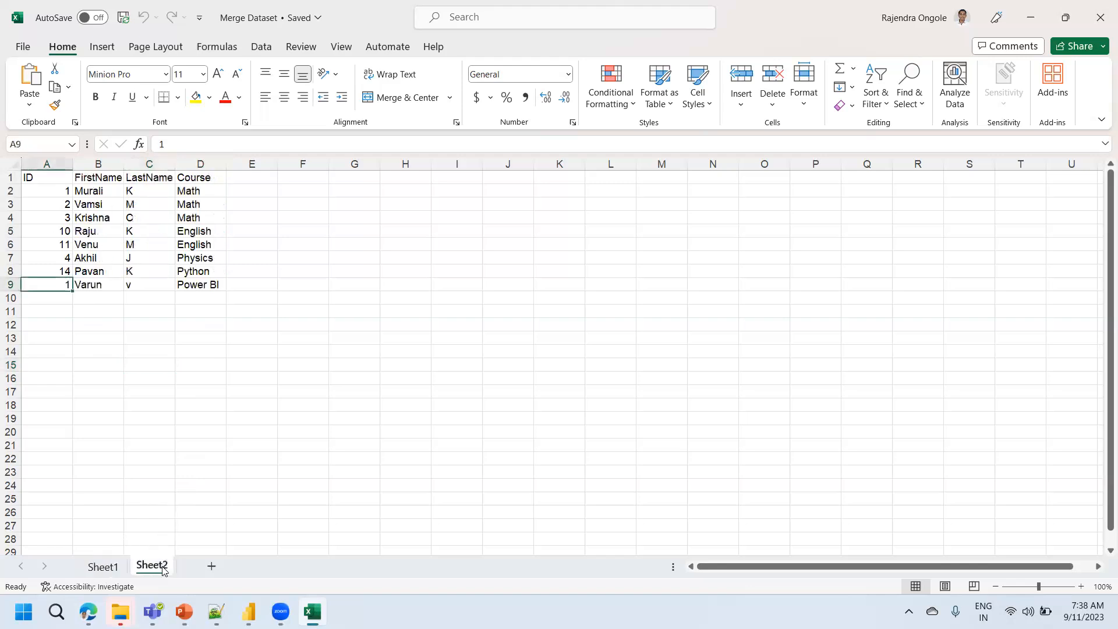
left_click(115, 567)
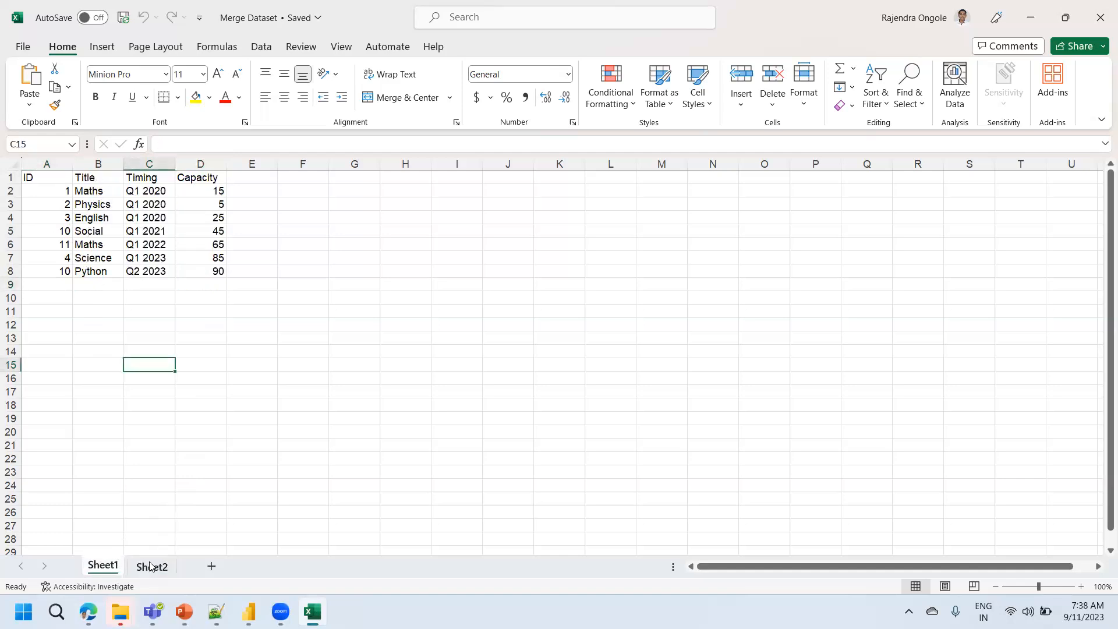
left_click(150, 566)
left_click(118, 562)
left_click(152, 566)
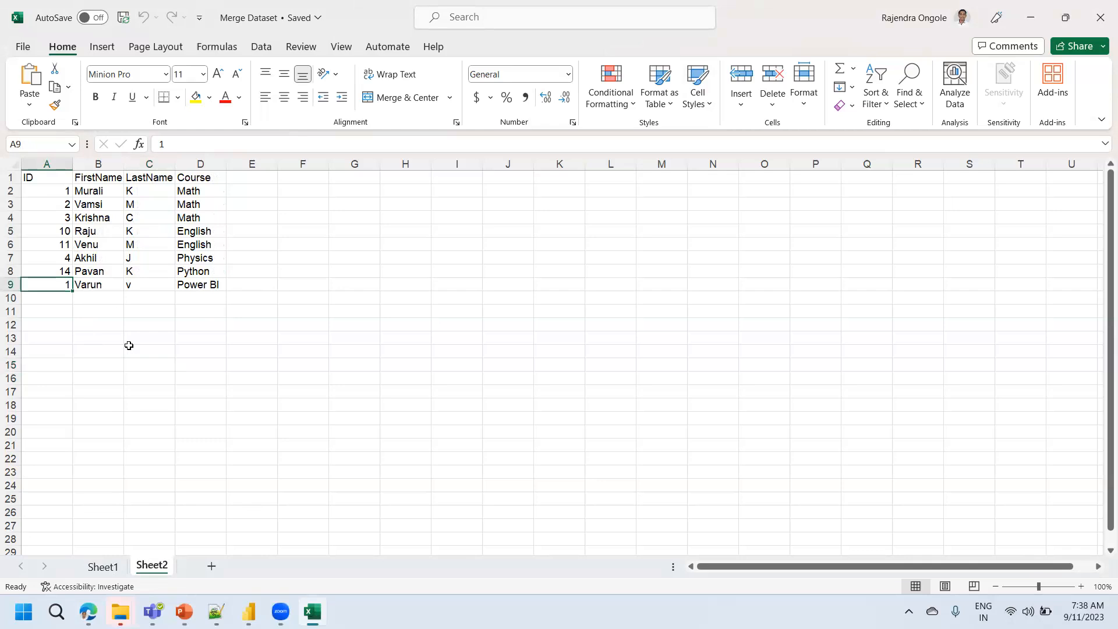
Step: Examine the FirstName, LastName and Course columns on Sheet2 against the table on Sheet1
left_click(105, 164)
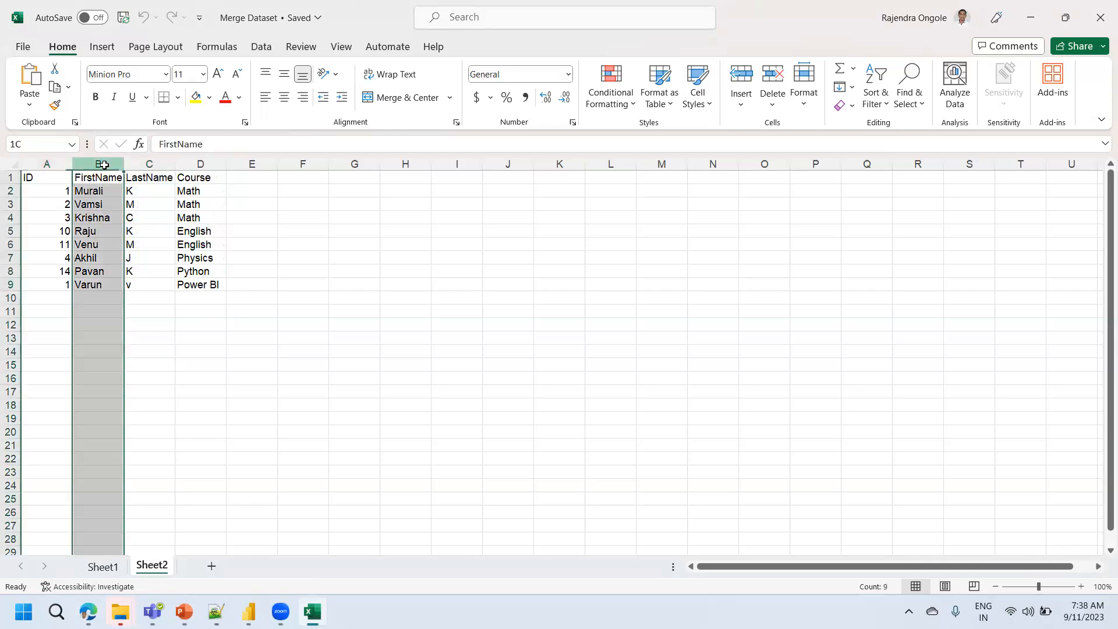
left_click(164, 157)
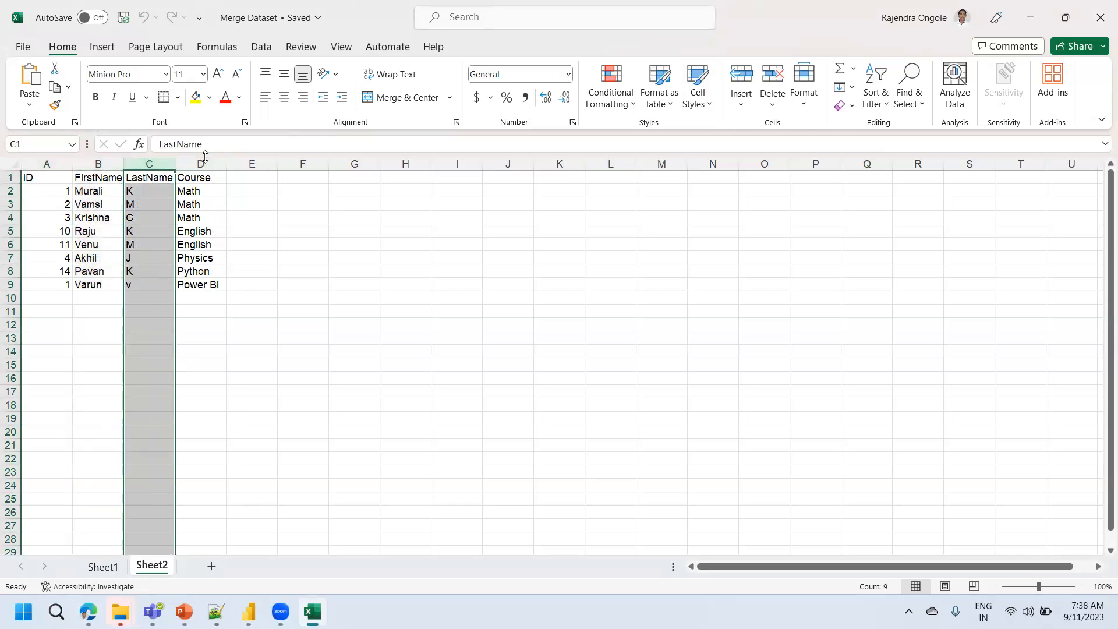
left_click(204, 162)
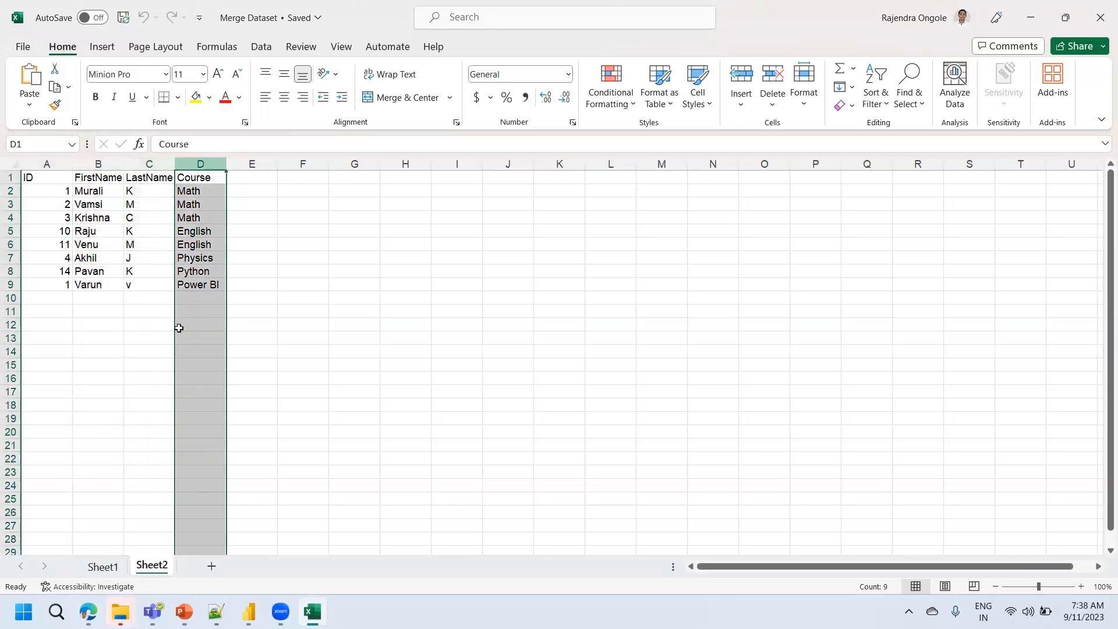
left_click(106, 568)
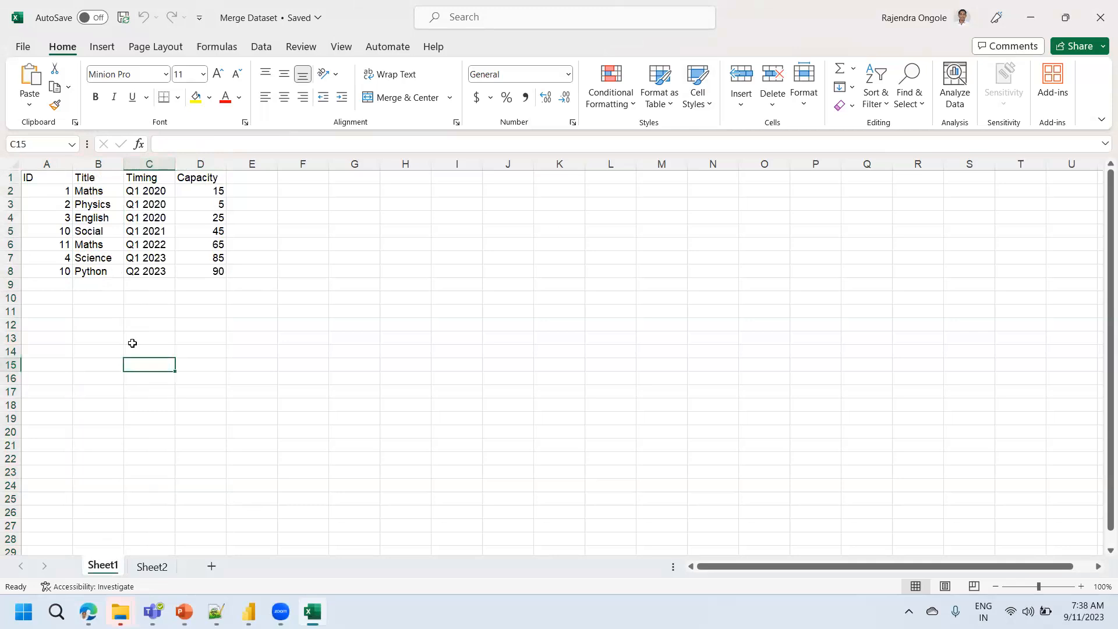
left_click(147, 566)
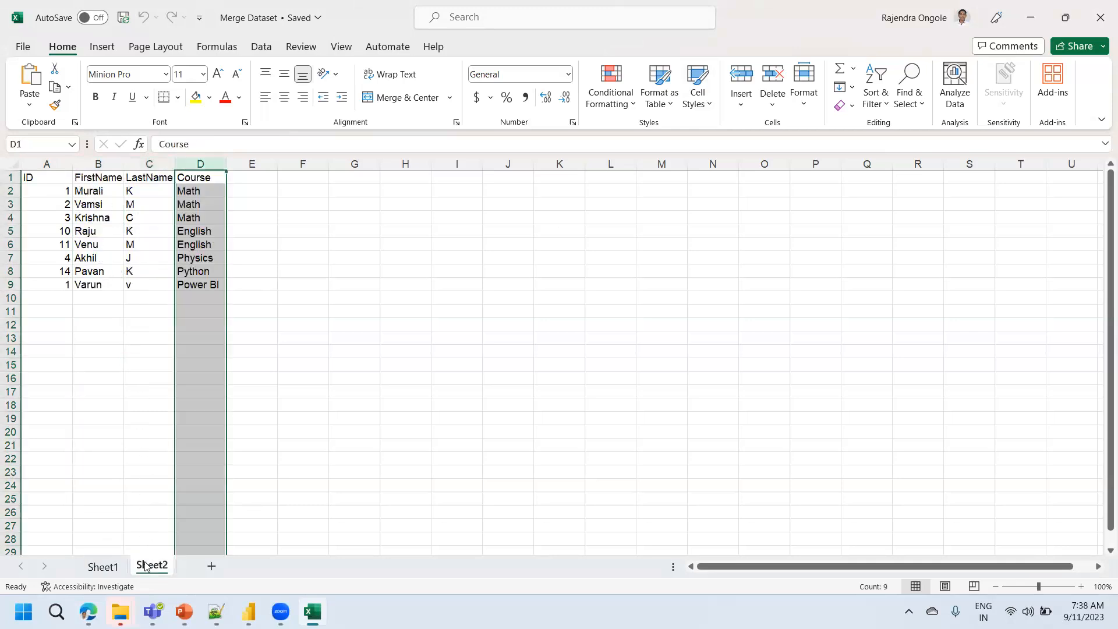
left_click(97, 163)
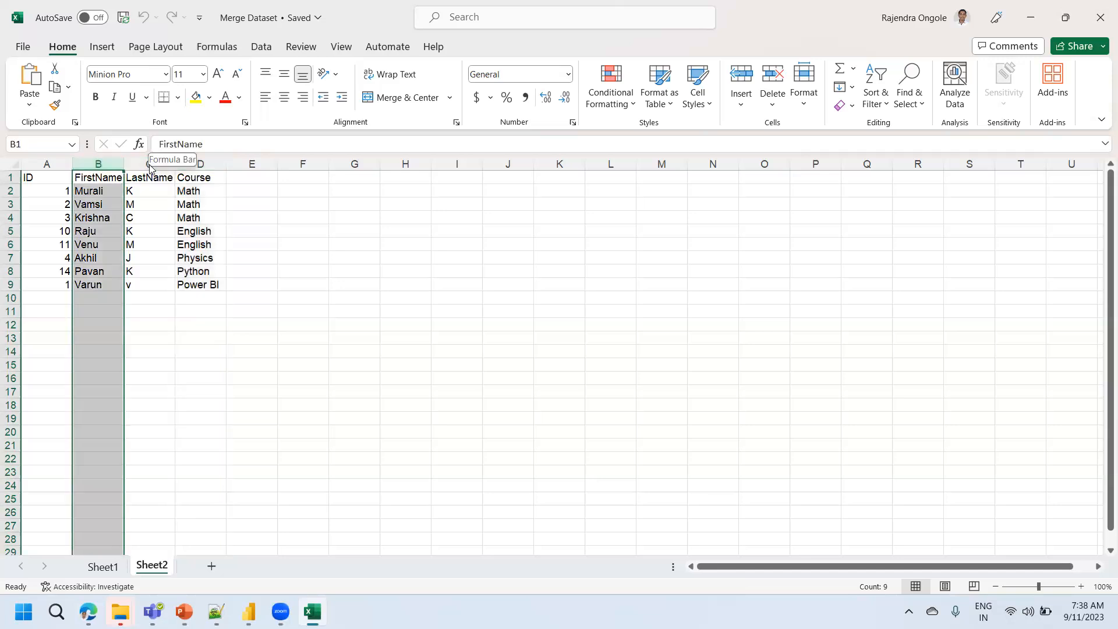
left_click(149, 164)
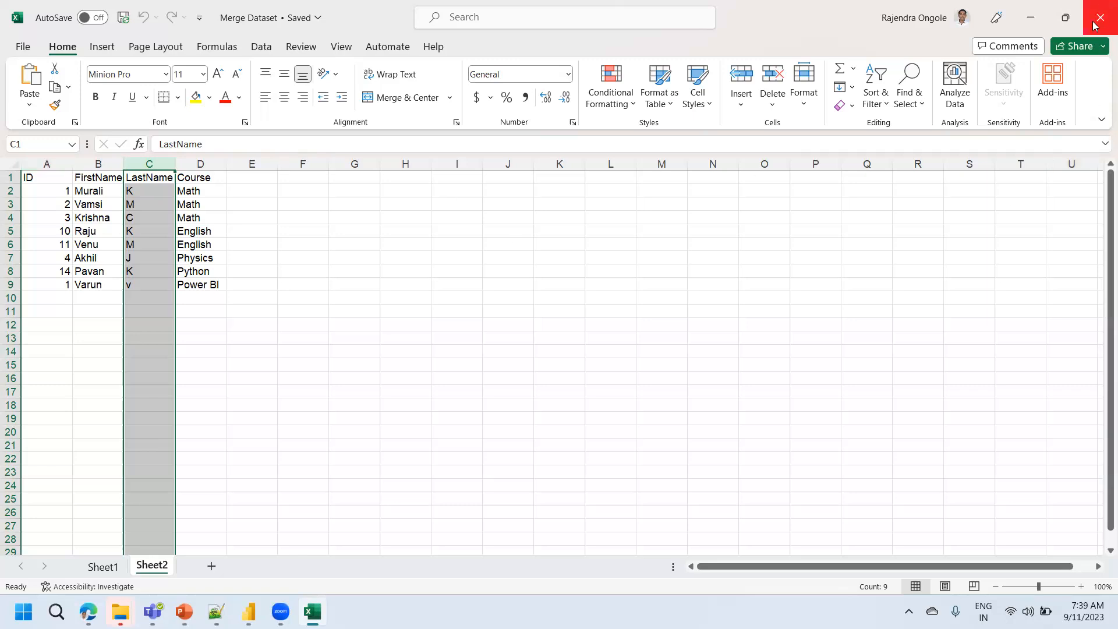
Step: Check both sheets of the Merge Dataset workbook once more and close the workbook
left_click(100, 566)
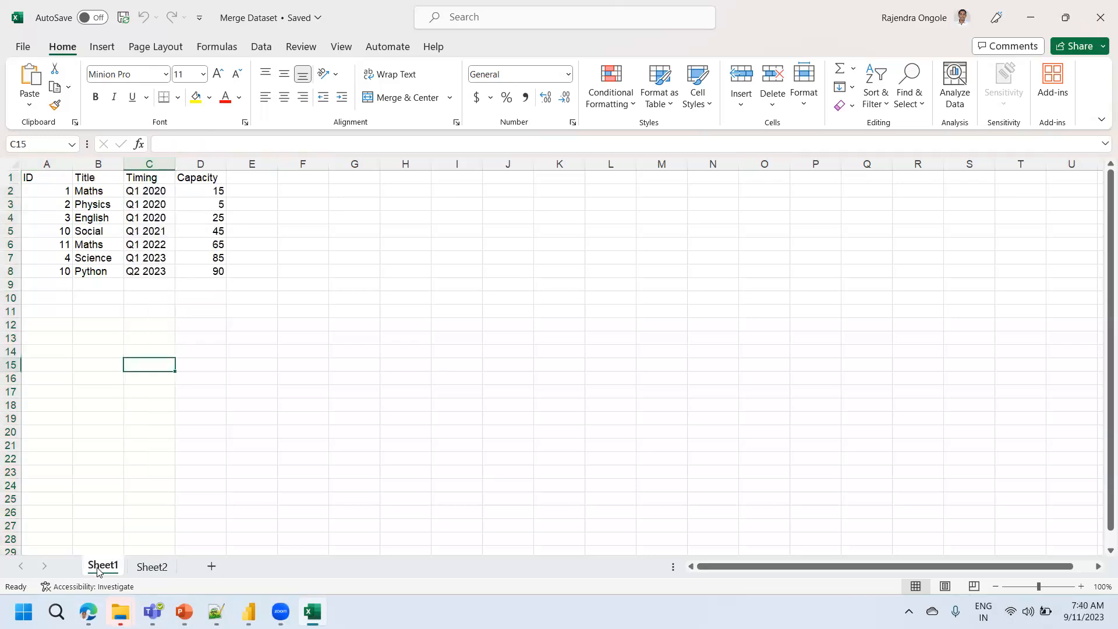
left_click(151, 567)
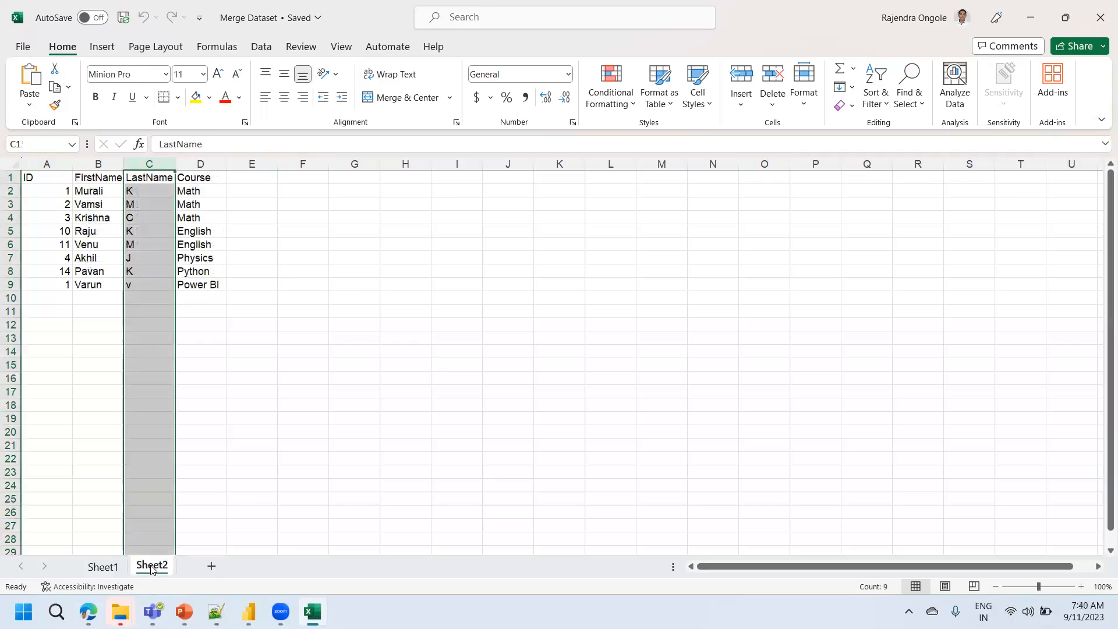
left_click(110, 568)
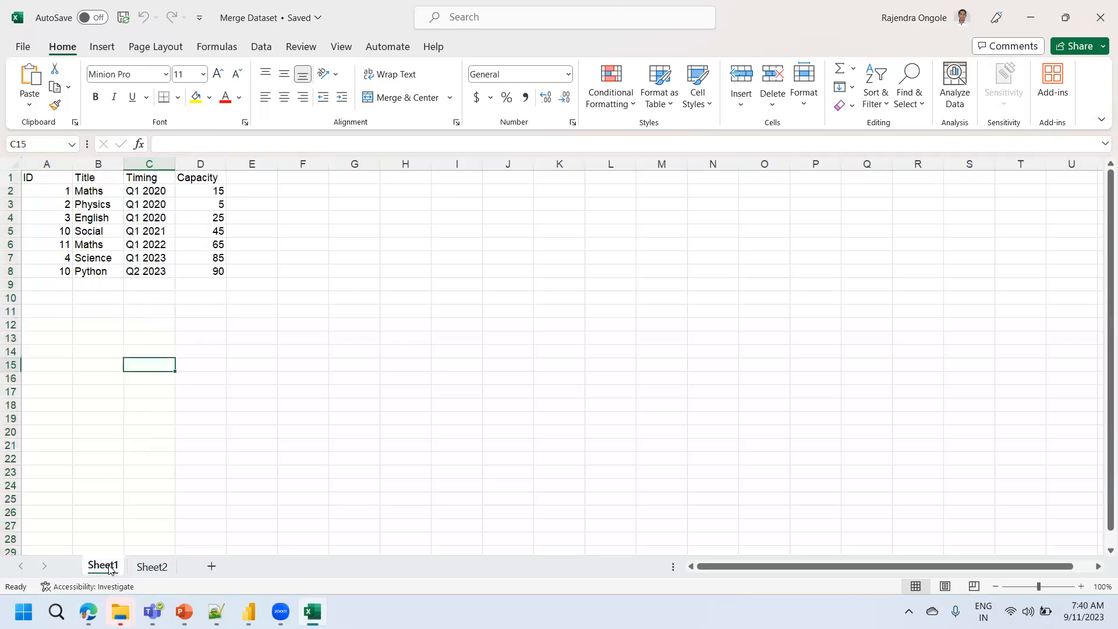
left_click(152, 566)
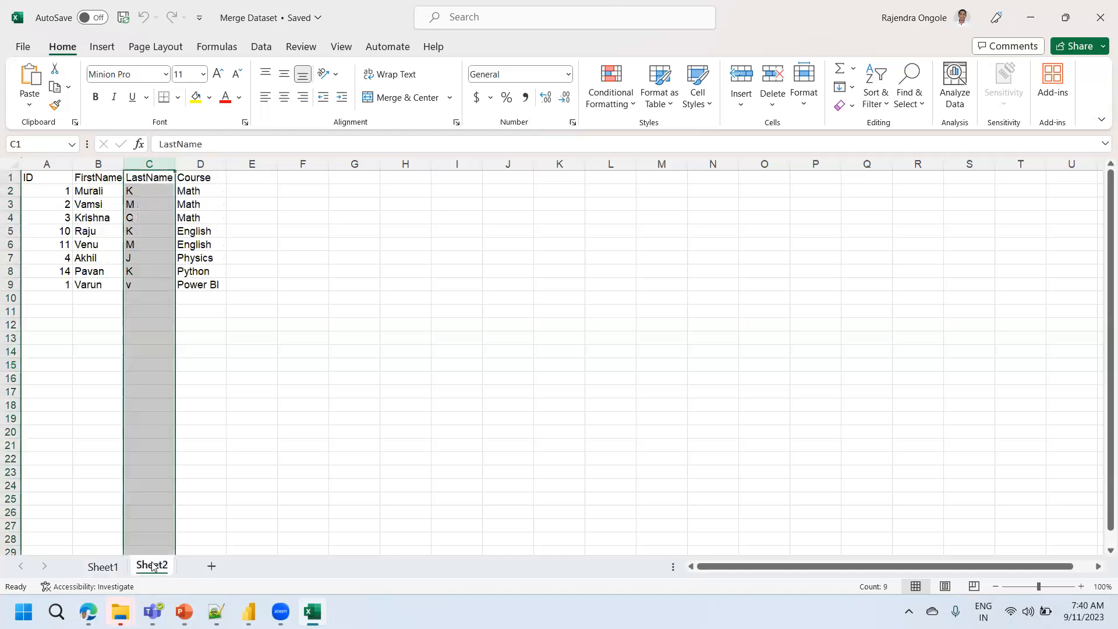
left_click(1100, 15)
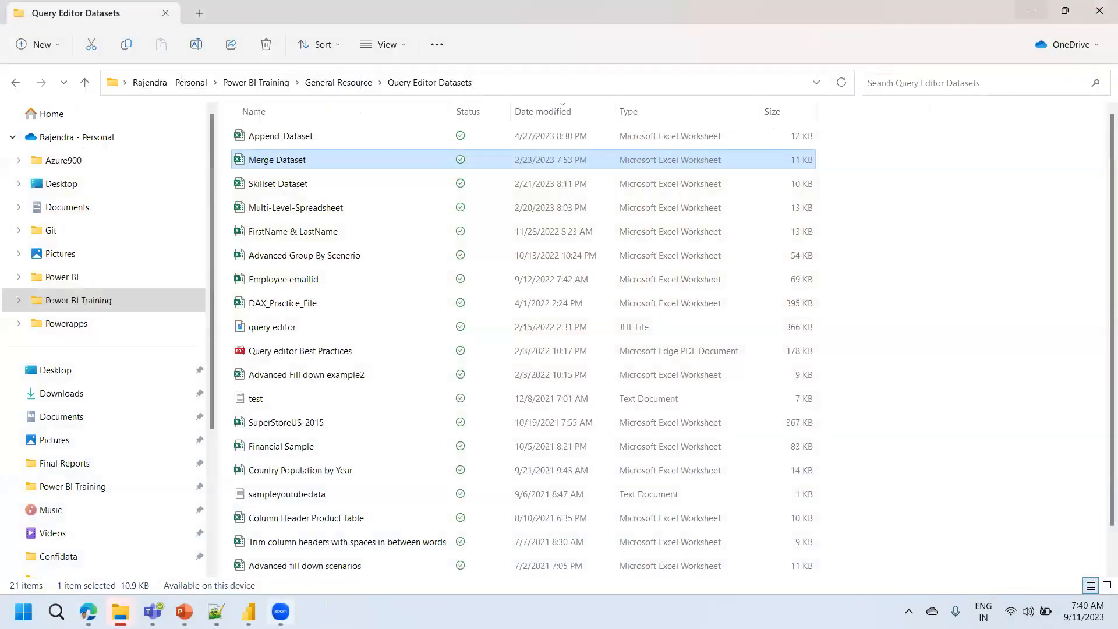
Step: In Power BI Desktop, open the Power Query Editor and start a new query from an Excel workbook
left_click(1031, 10)
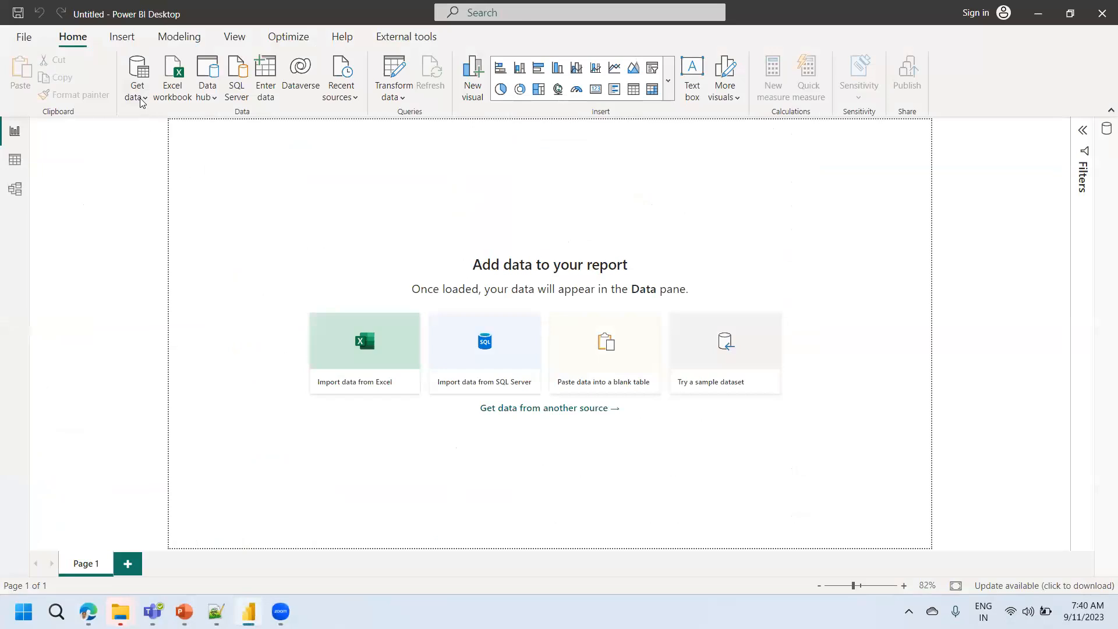
left_click(395, 71)
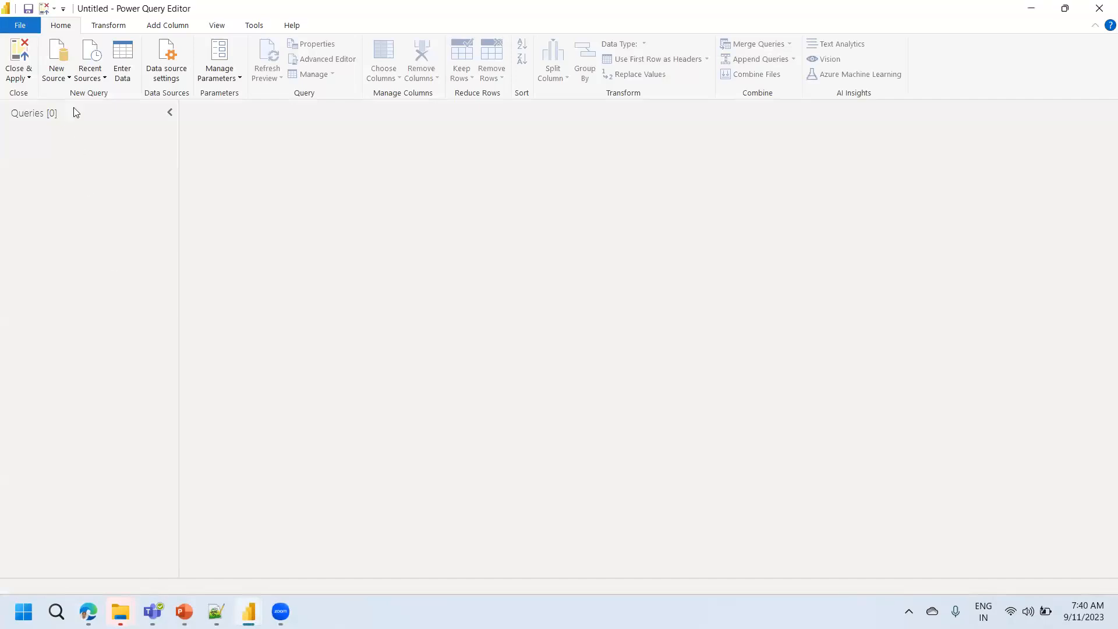
left_click(64, 78)
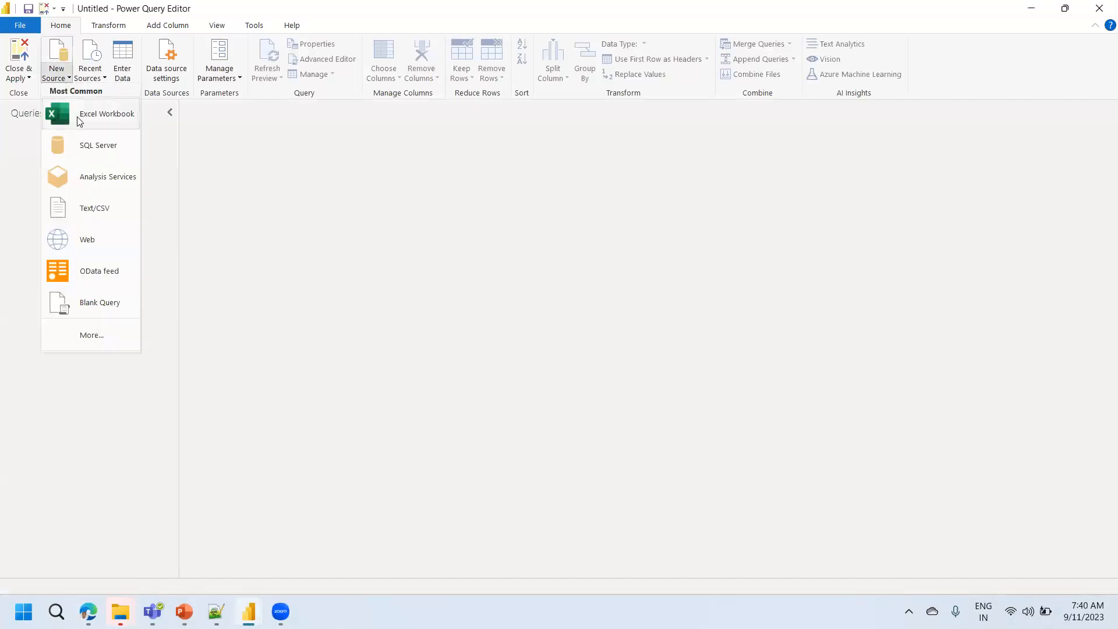
left_click(79, 116)
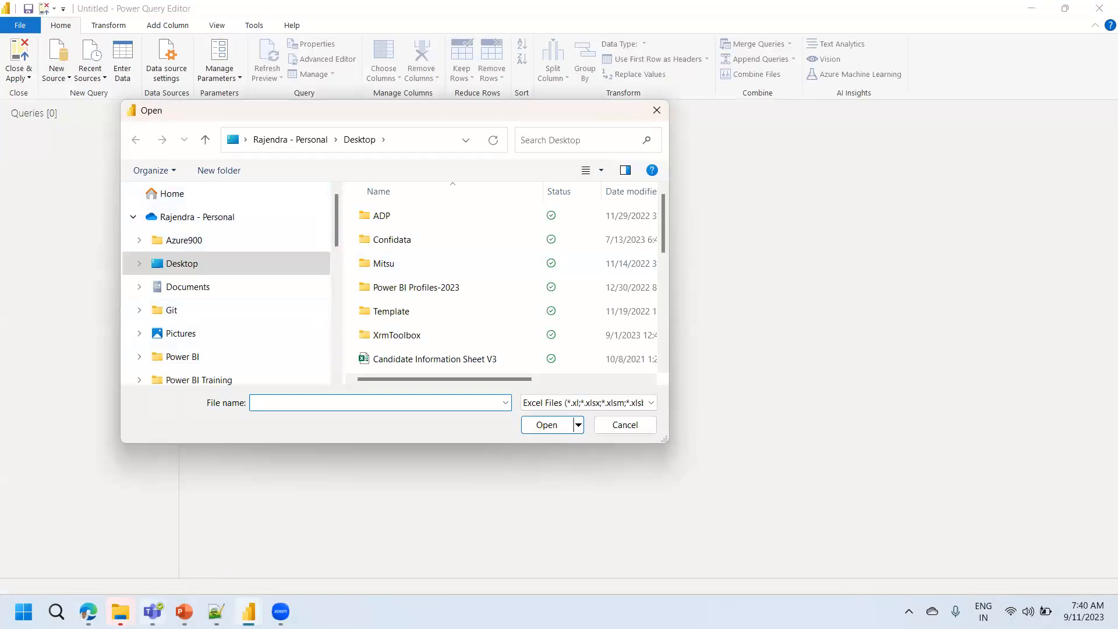
Step: Switch to File Explorer and copy the path of the Query Editor Datasets folder
left_click(120, 612)
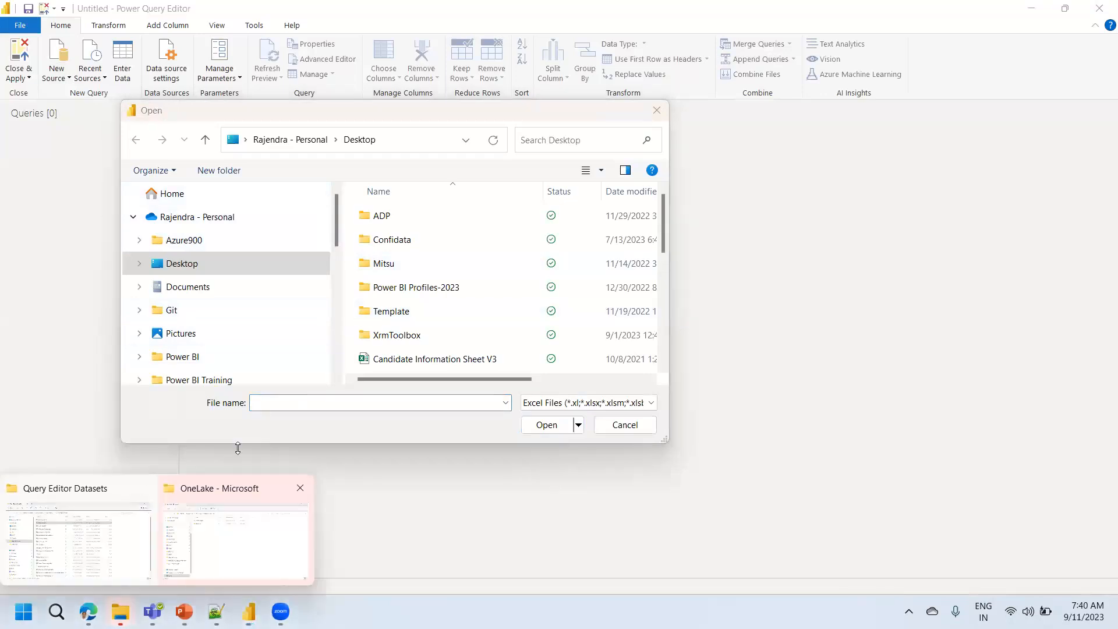
left_click(77, 550)
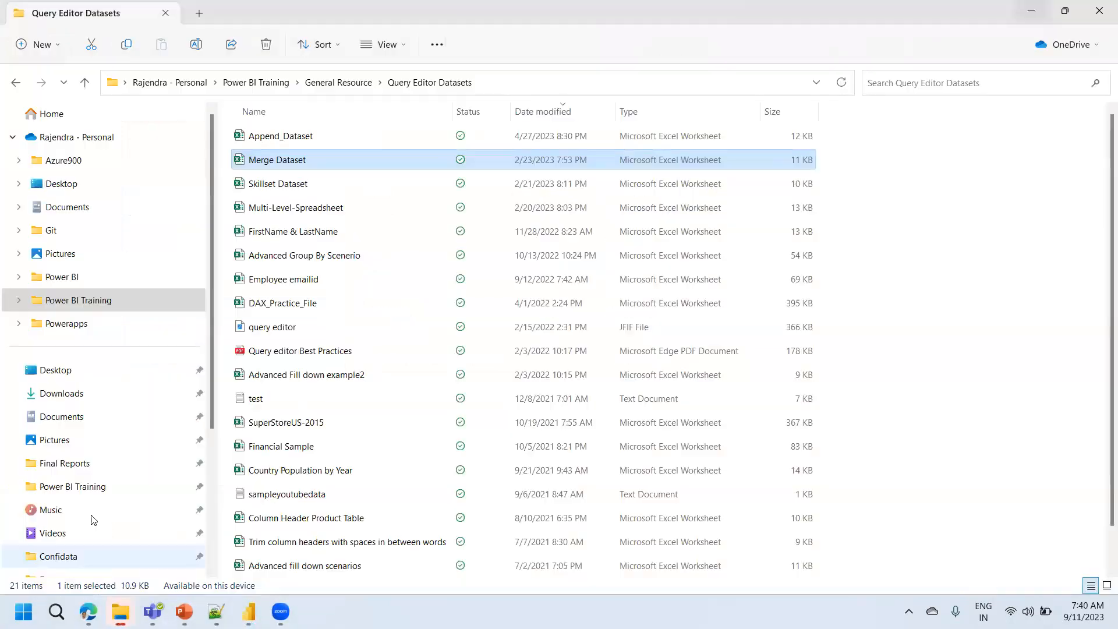
left_click(518, 78)
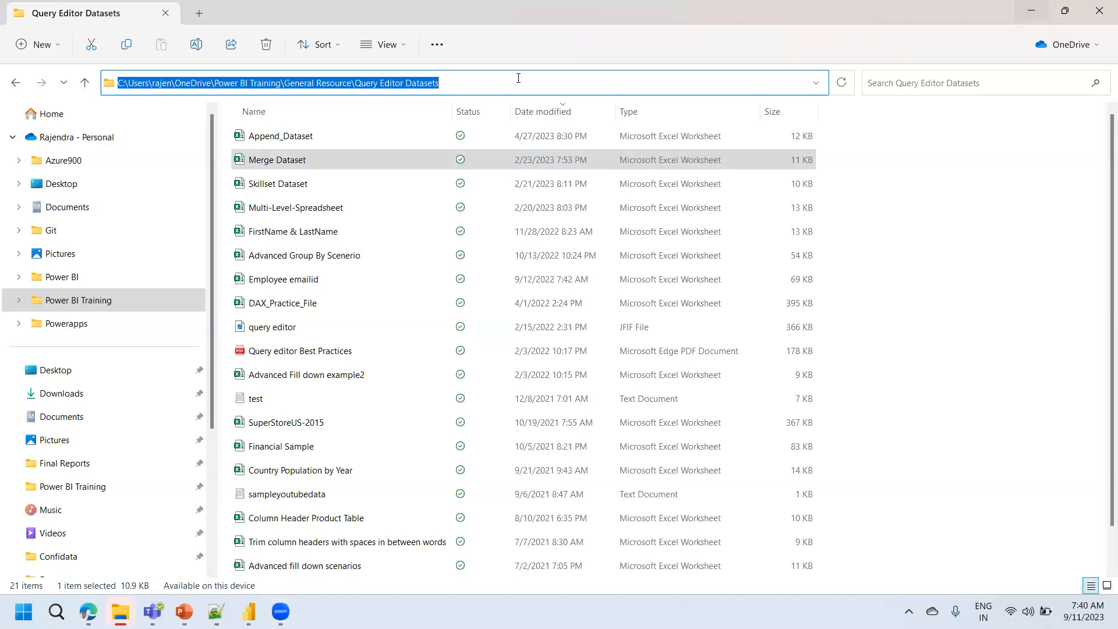
key("ctrl+c")
Step: Back in the Power Query Editor, go to the copied folder path and open the Merge Dataset workbook
key("alt+Tab")
left_click(399, 145)
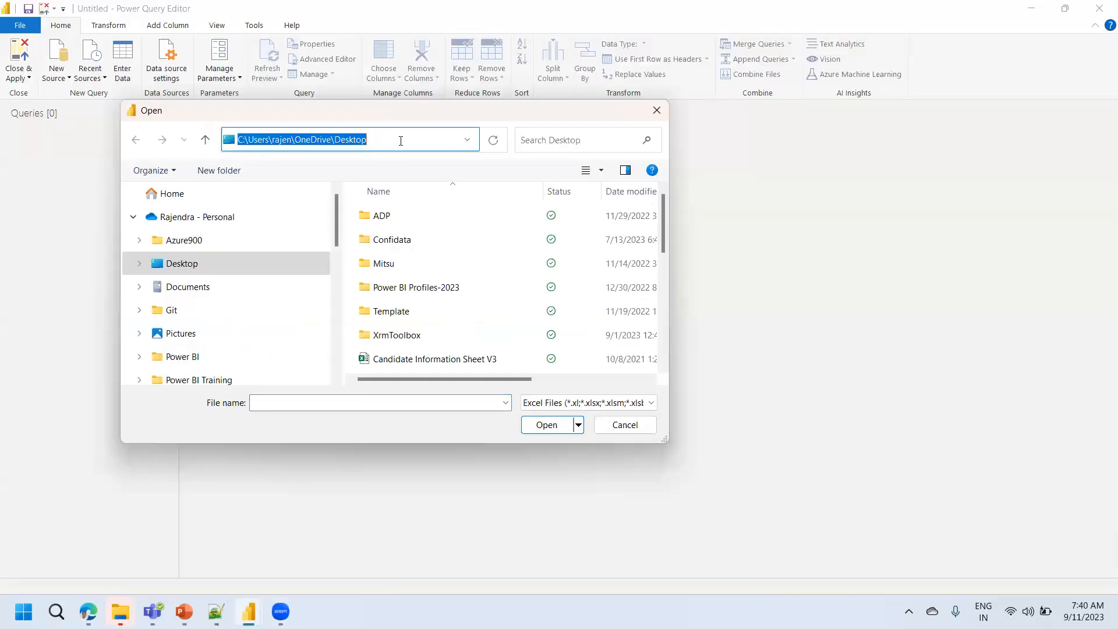
key("ctrl+v")
key("Return")
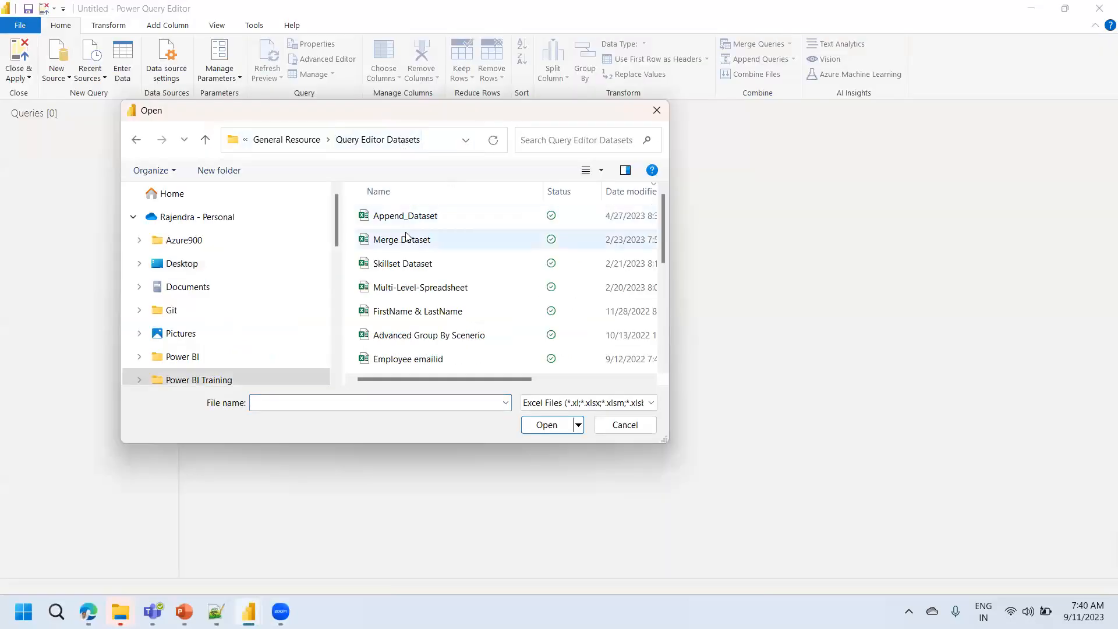
left_click(406, 238)
left_click(547, 424)
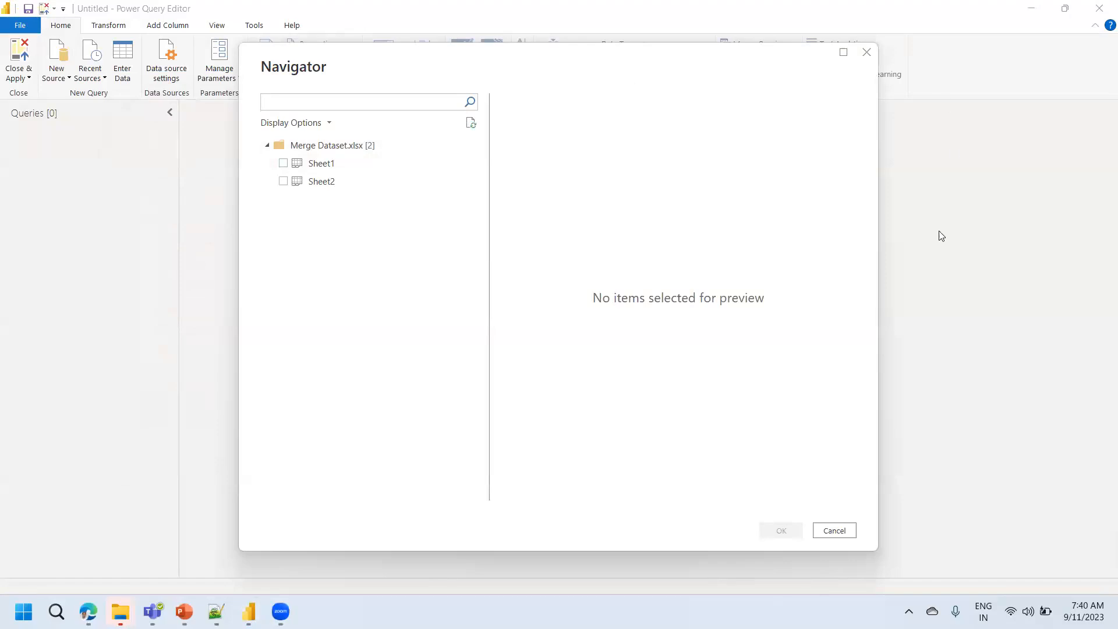
Step: Load both Sheet1 and Sheet2 of Merge Dataset.xlsx as queries
left_click(329, 94)
left_click(322, 164)
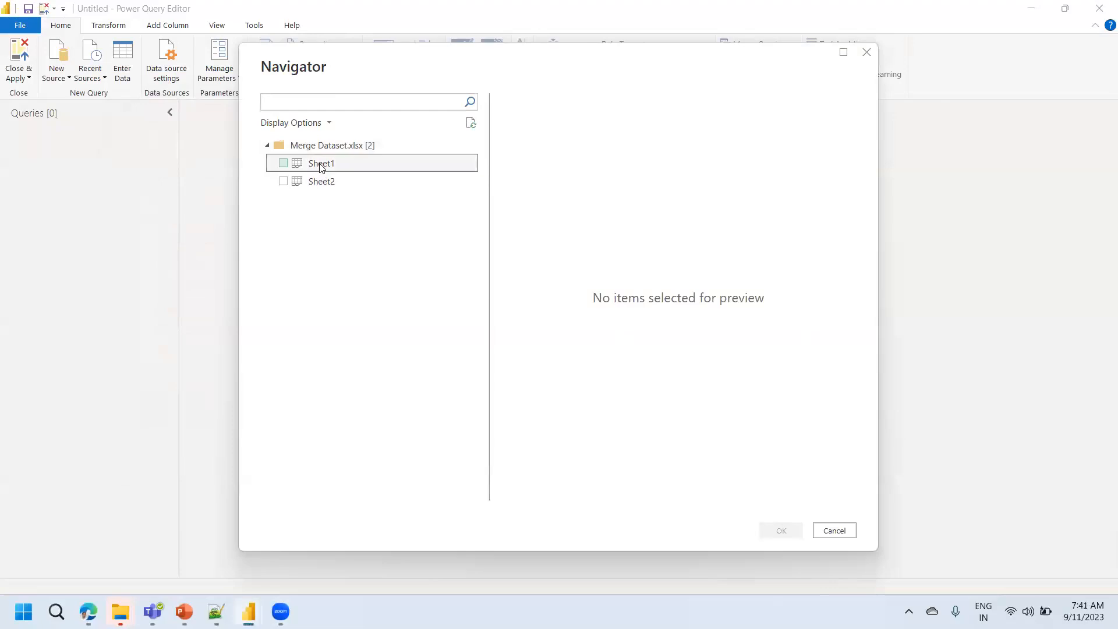
left_click(283, 163)
left_click(283, 180)
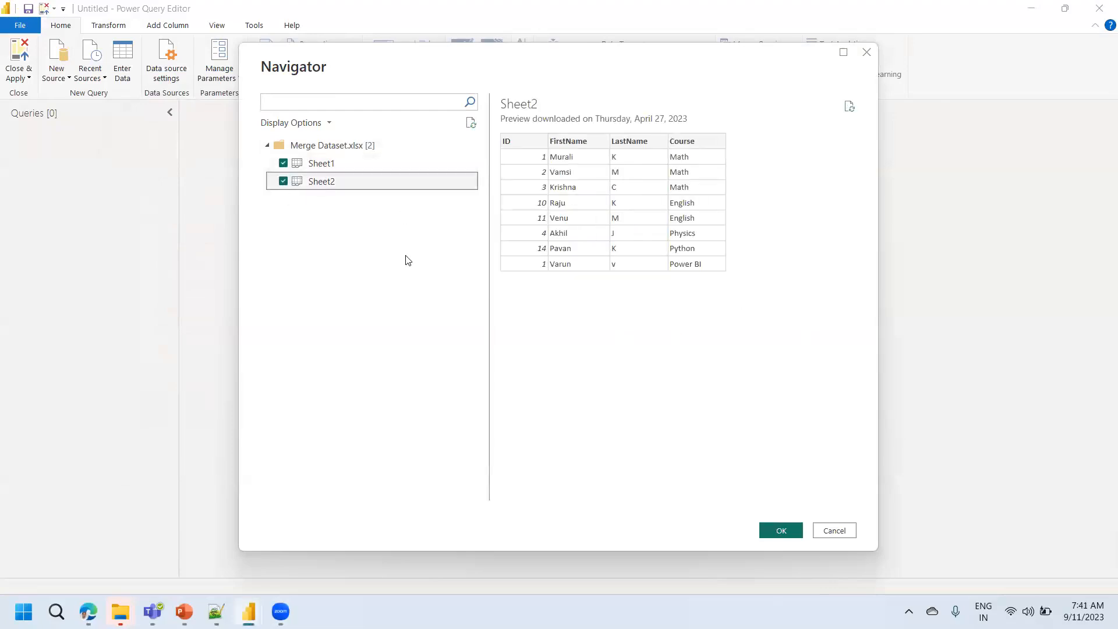
left_click(781, 531)
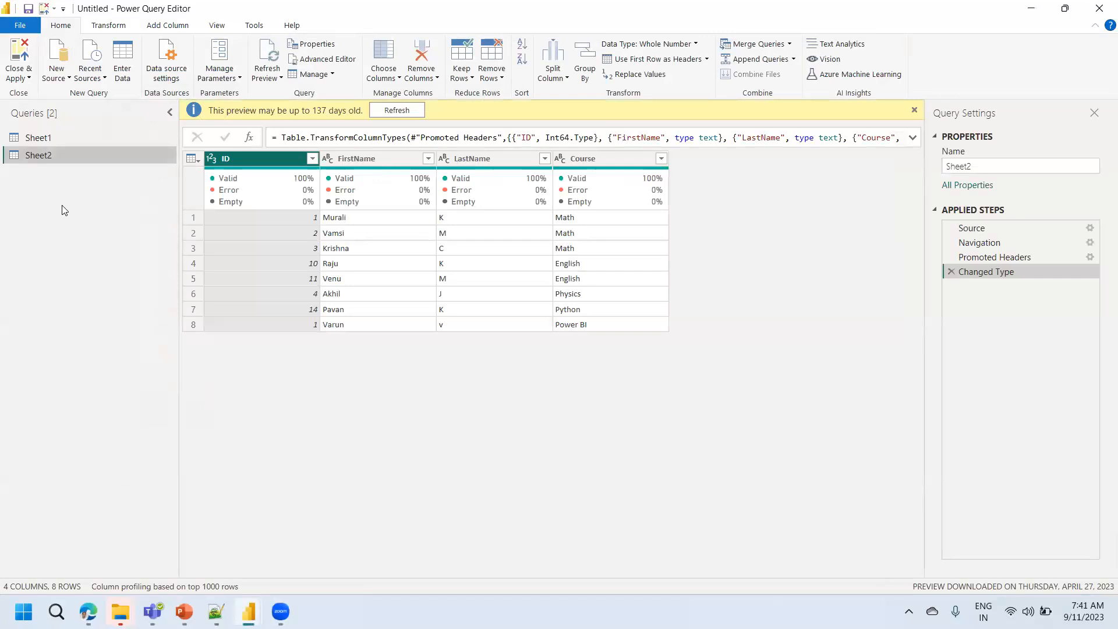
Step: Refresh the outdated data previews of the Sheet2 and Sheet1 queries
left_click(411, 111)
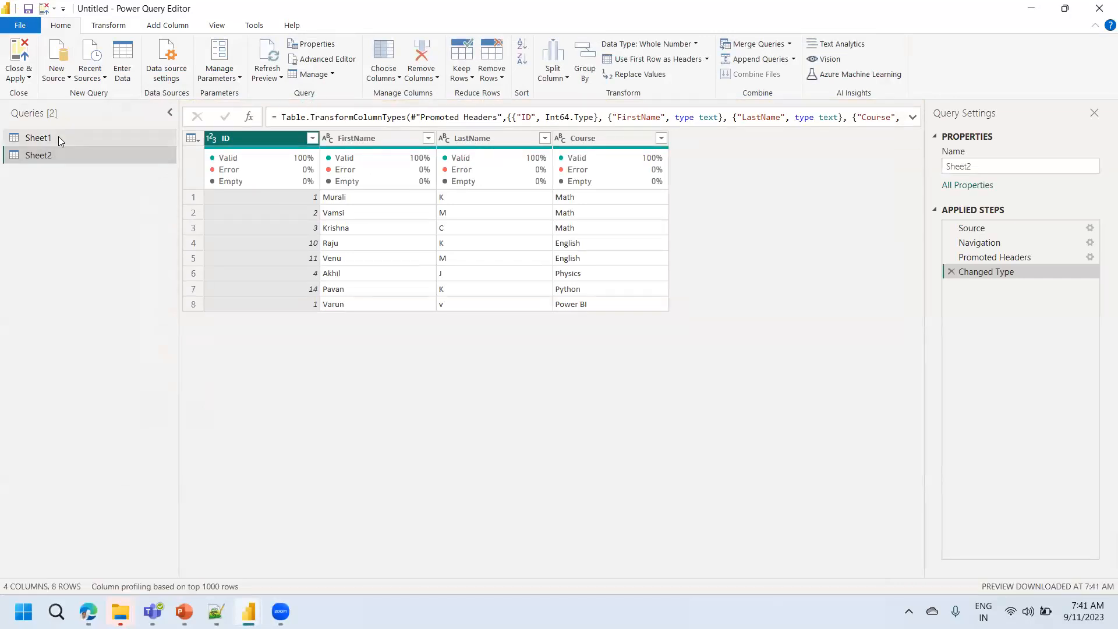
left_click(59, 137)
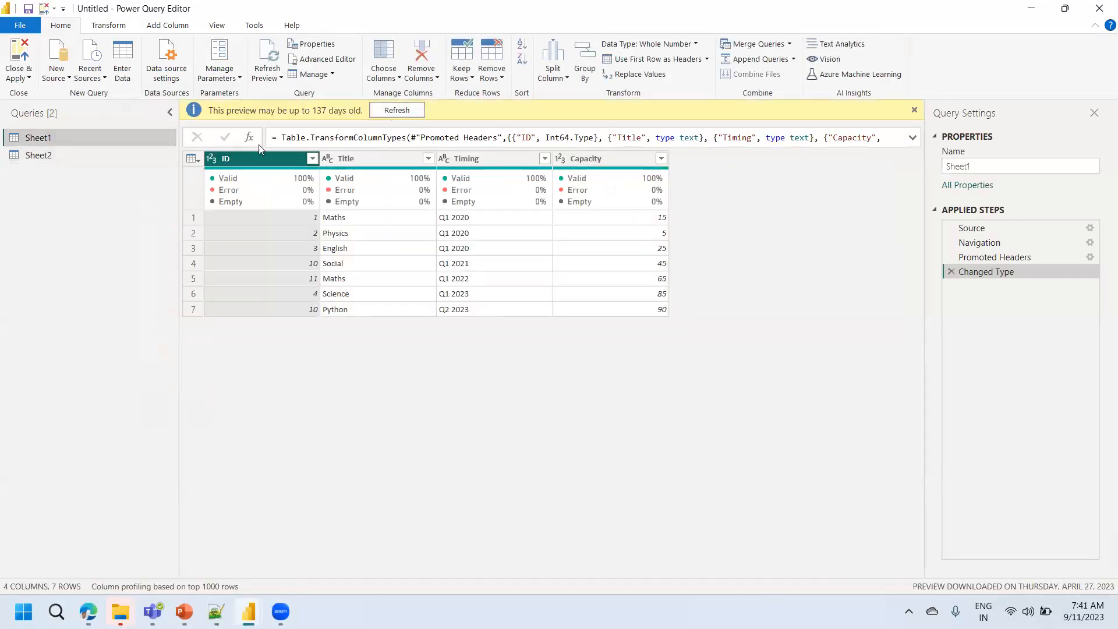
left_click(411, 111)
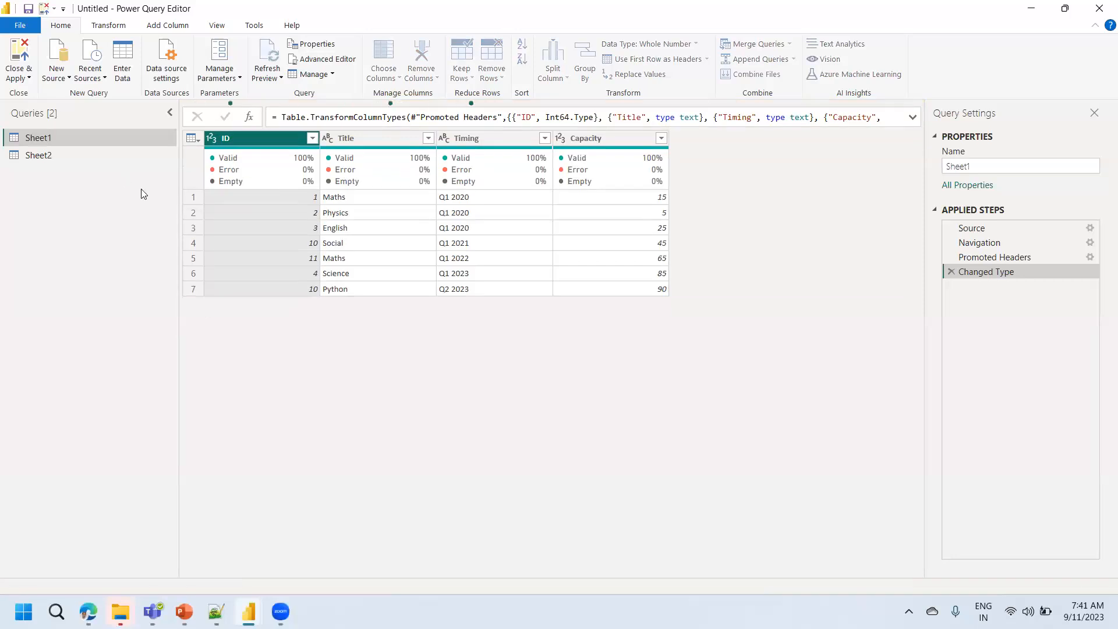
Step: Check the Sheet2 and Sheet1 queries, then close the editor and apply both queries to the report
left_click(44, 156)
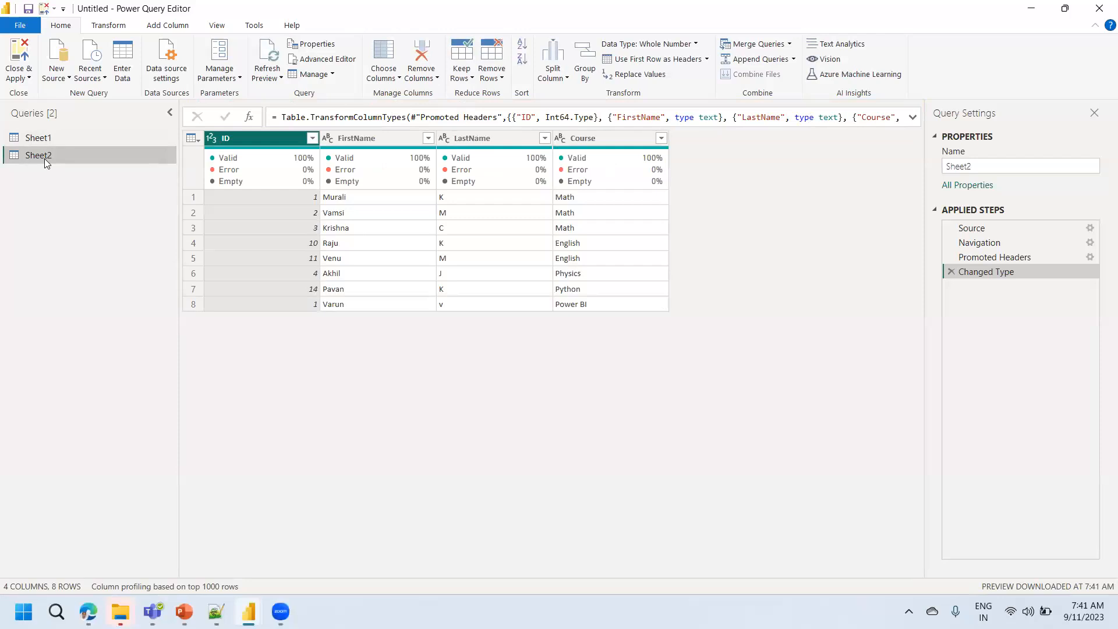
left_click(42, 139)
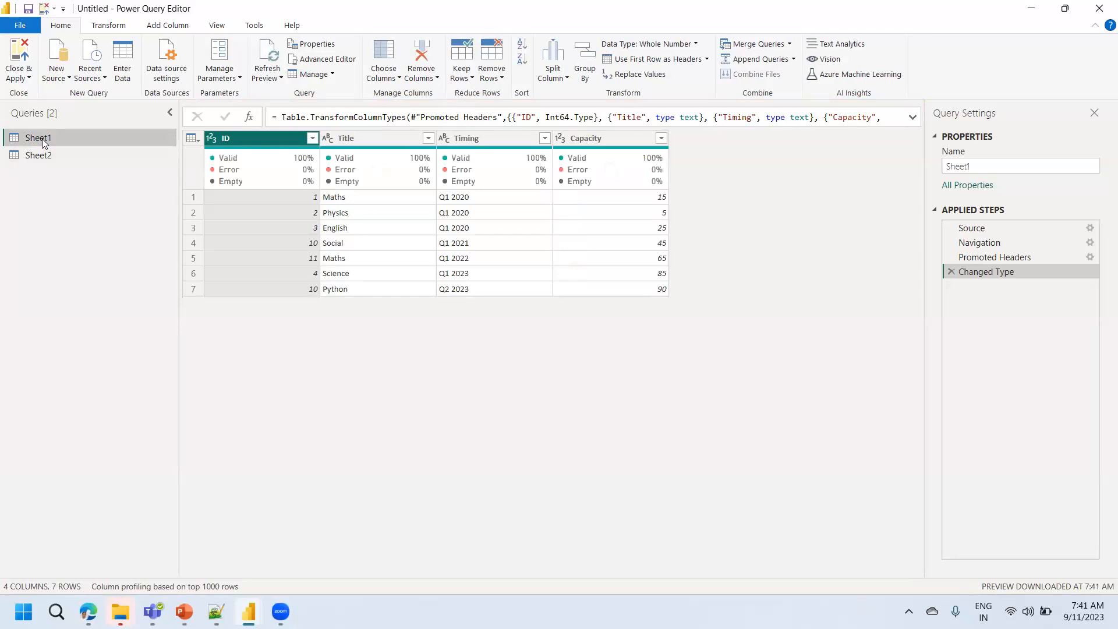
left_click(22, 76)
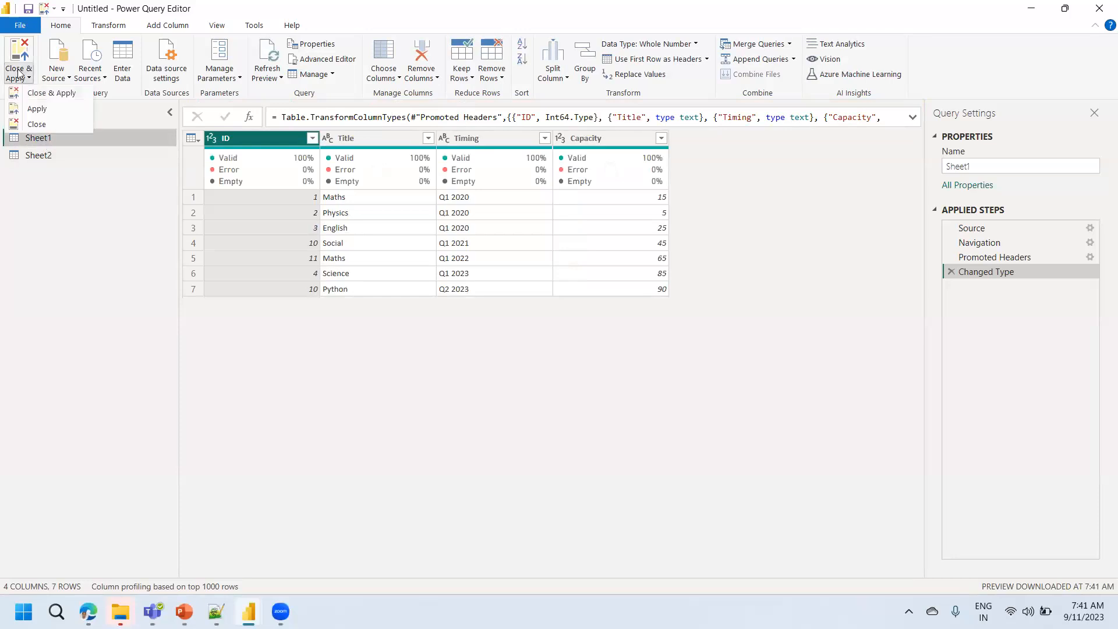
left_click(50, 93)
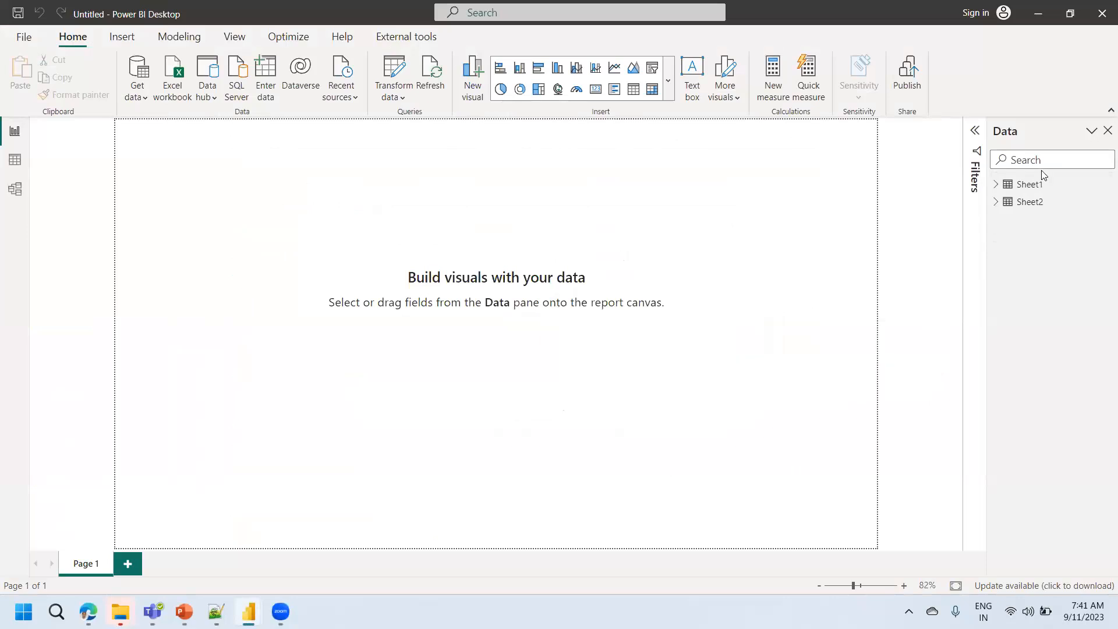
Step: Examine the loaded Sheet1 and Sheet2 tables in table view and model view, and return to report view
left_click(15, 159)
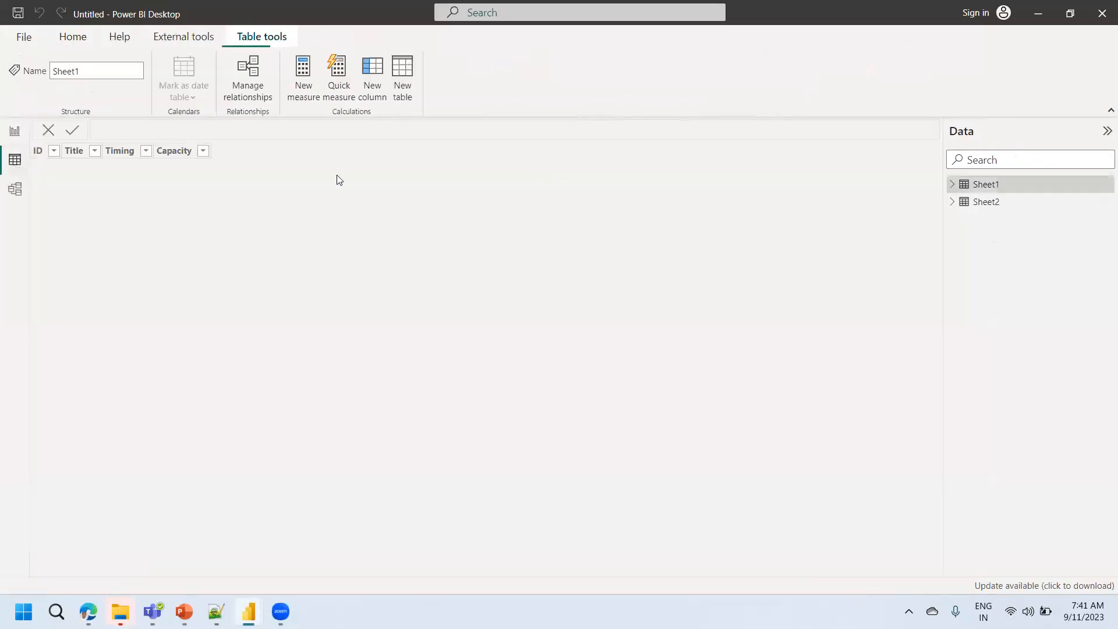
left_click(987, 203)
left_click(987, 185)
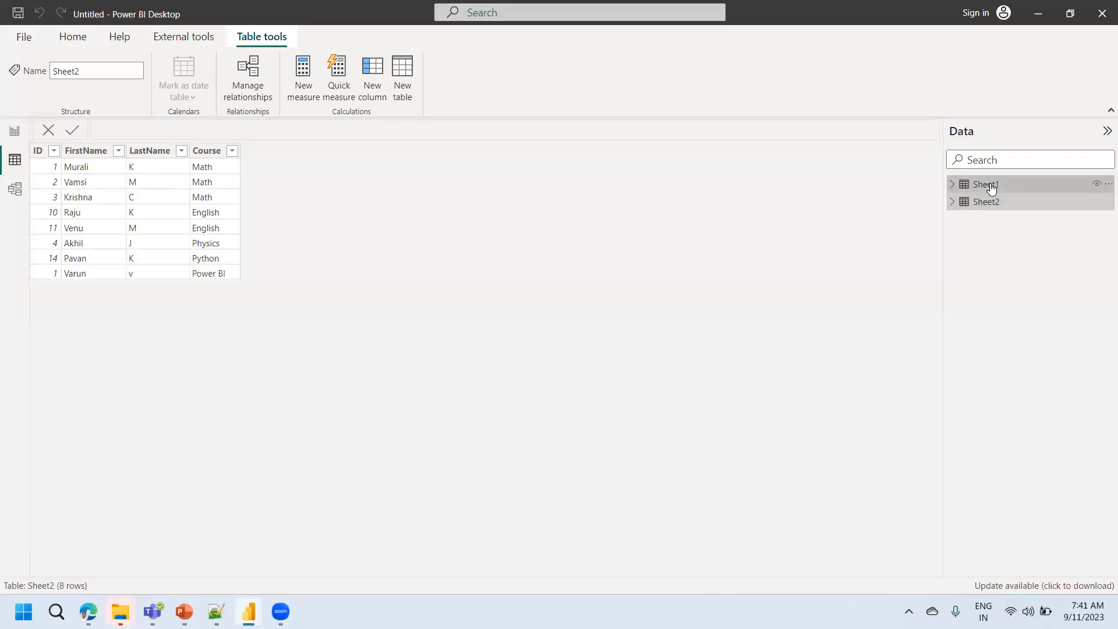
left_click(991, 204)
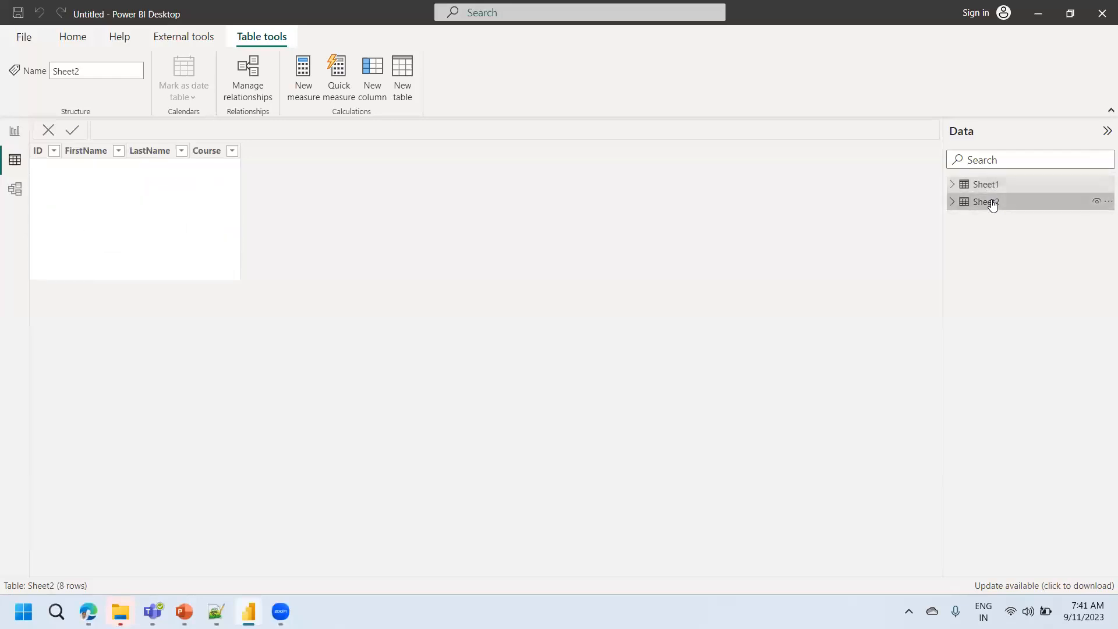
left_click(13, 196)
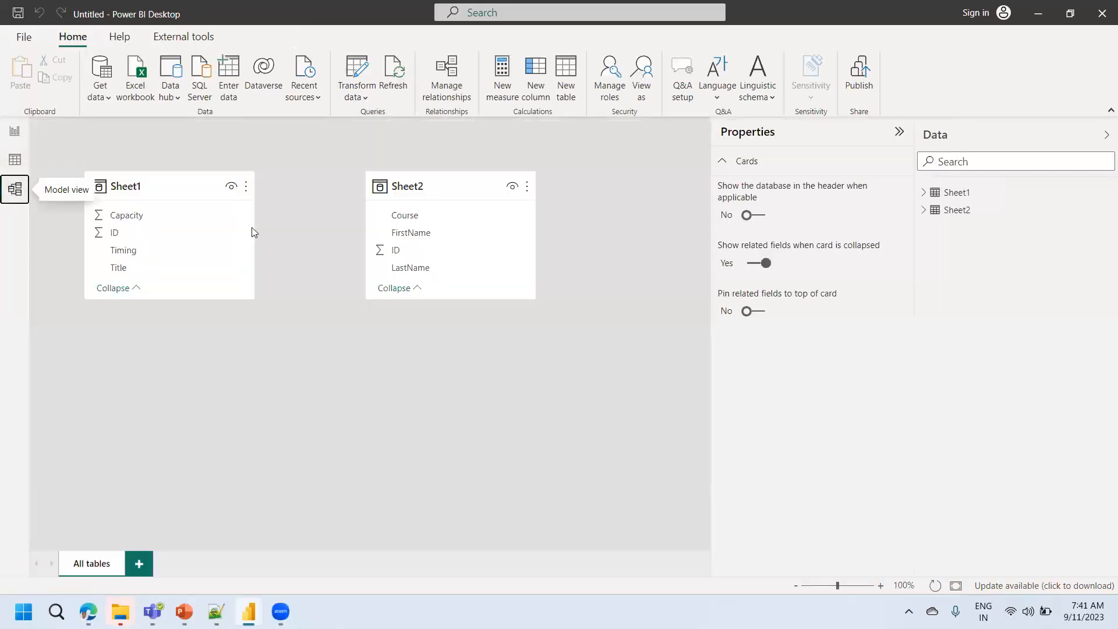
left_click(23, 134)
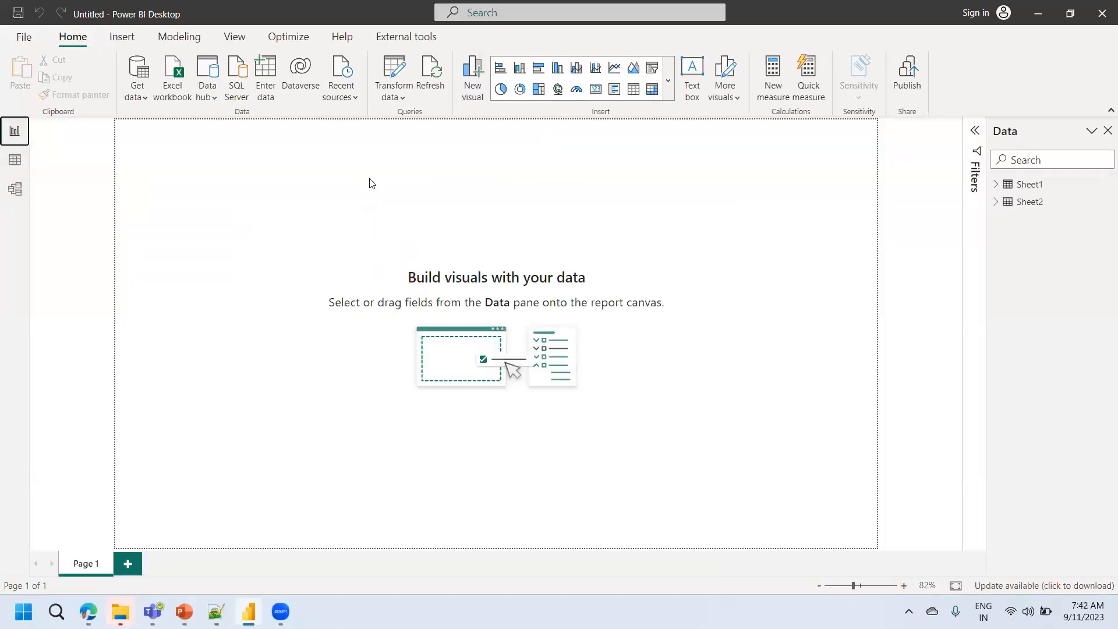
Step: Reopen the Power Query Editor, review the Sheet2 and Sheet1 queries, and check the available merge options with Sheet1 selected
left_click(400, 69)
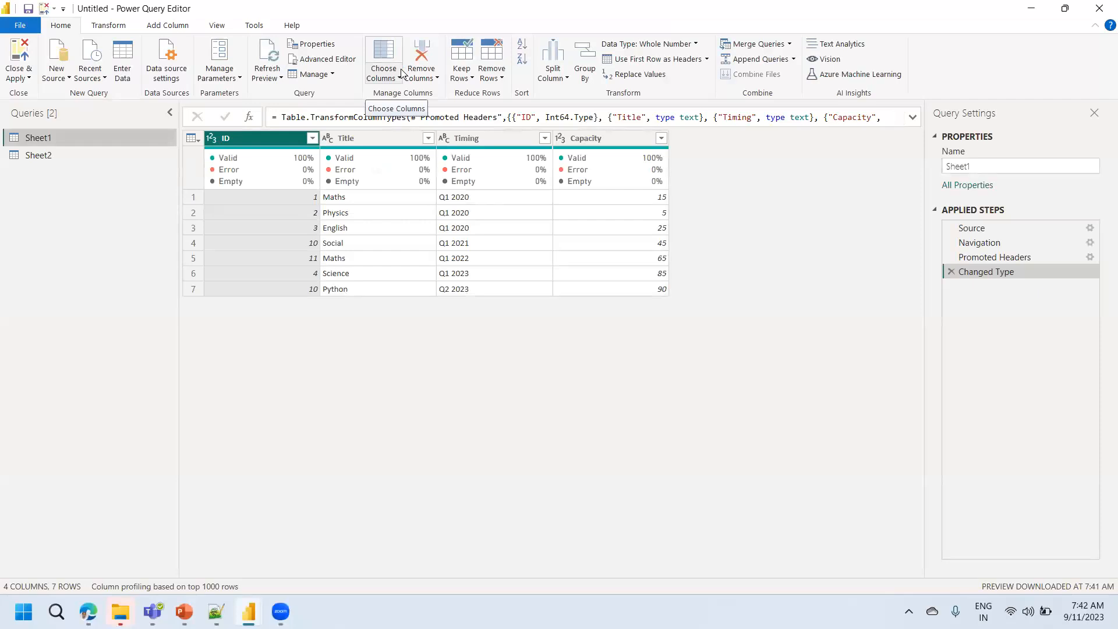
left_click(54, 161)
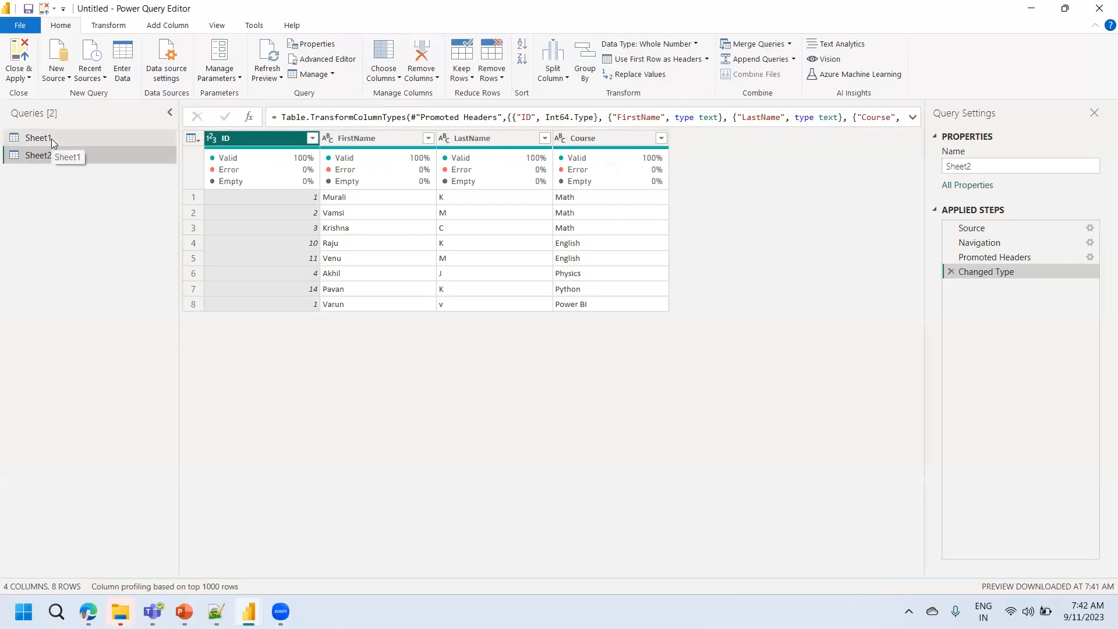
left_click(51, 139)
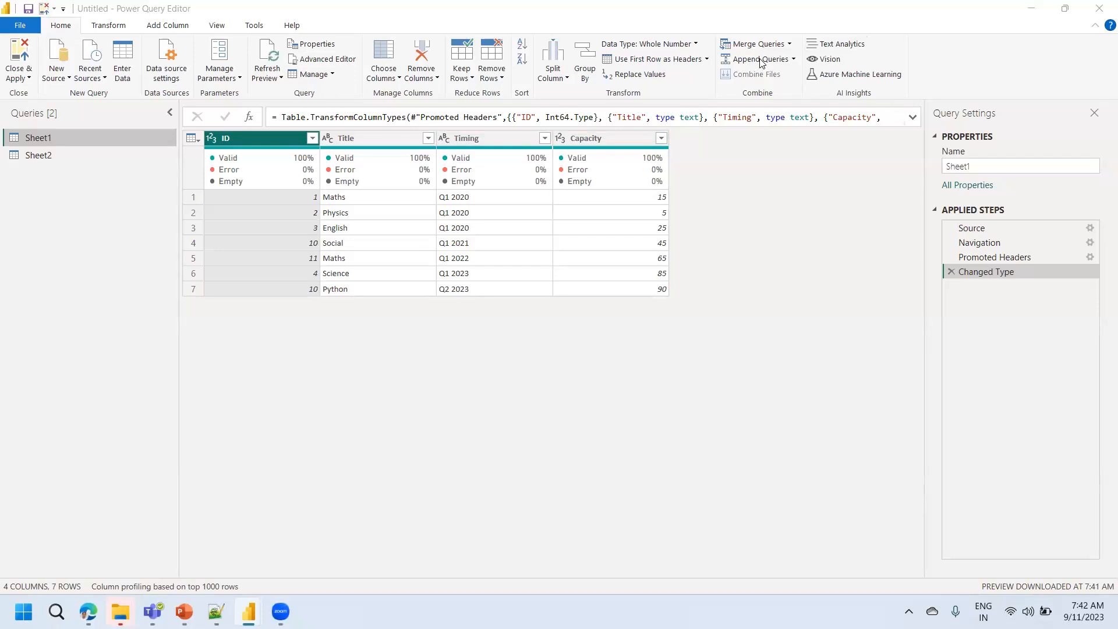
left_click(55, 138)
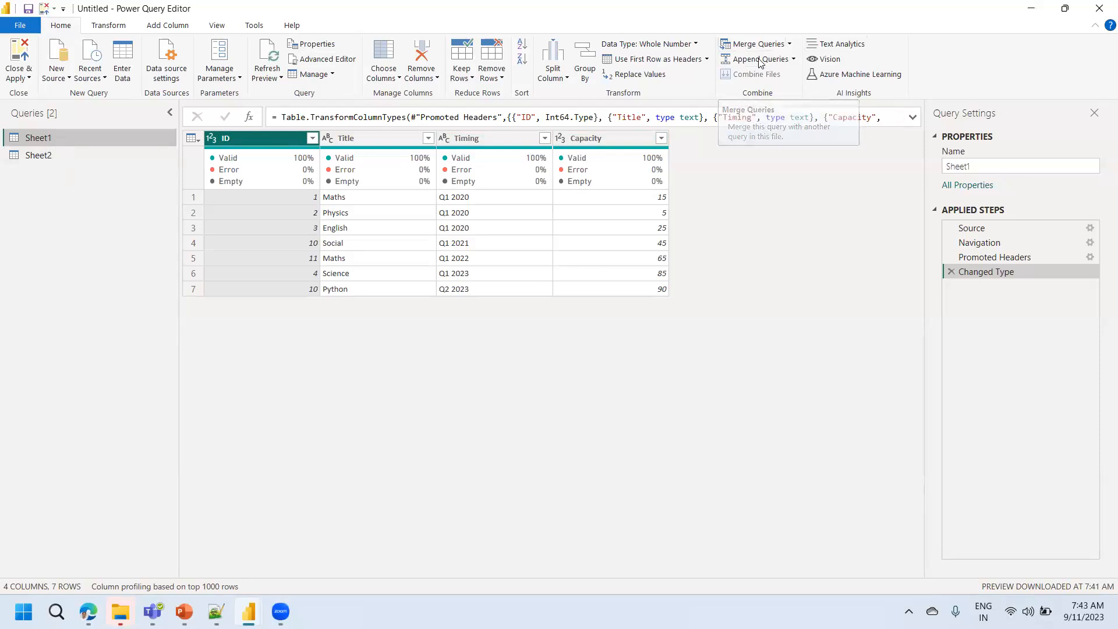
left_click(790, 44)
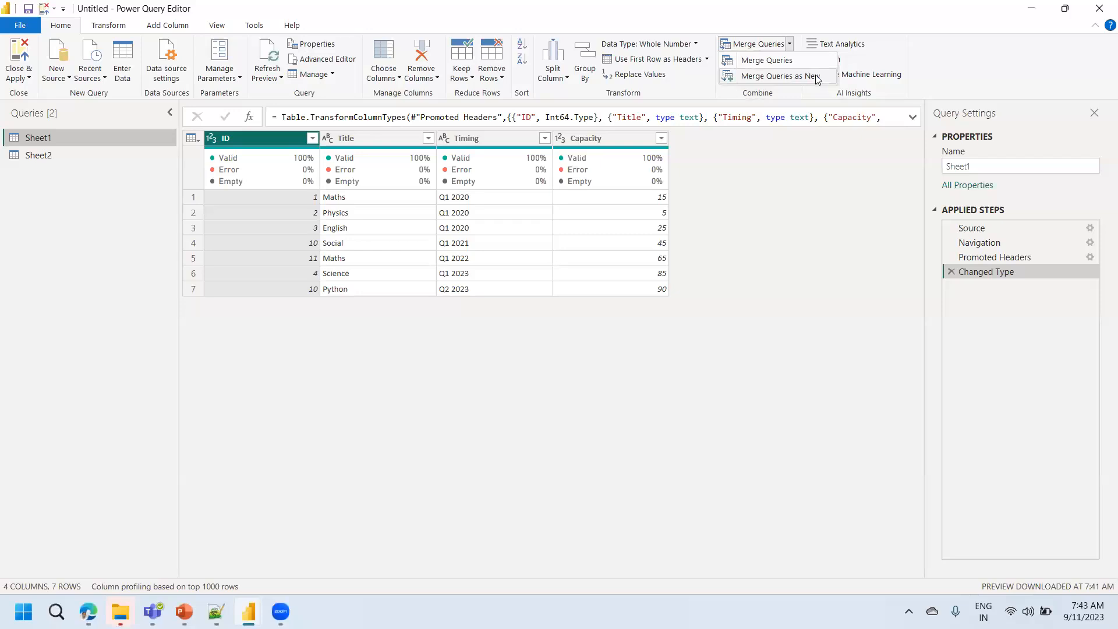
left_click(782, 187)
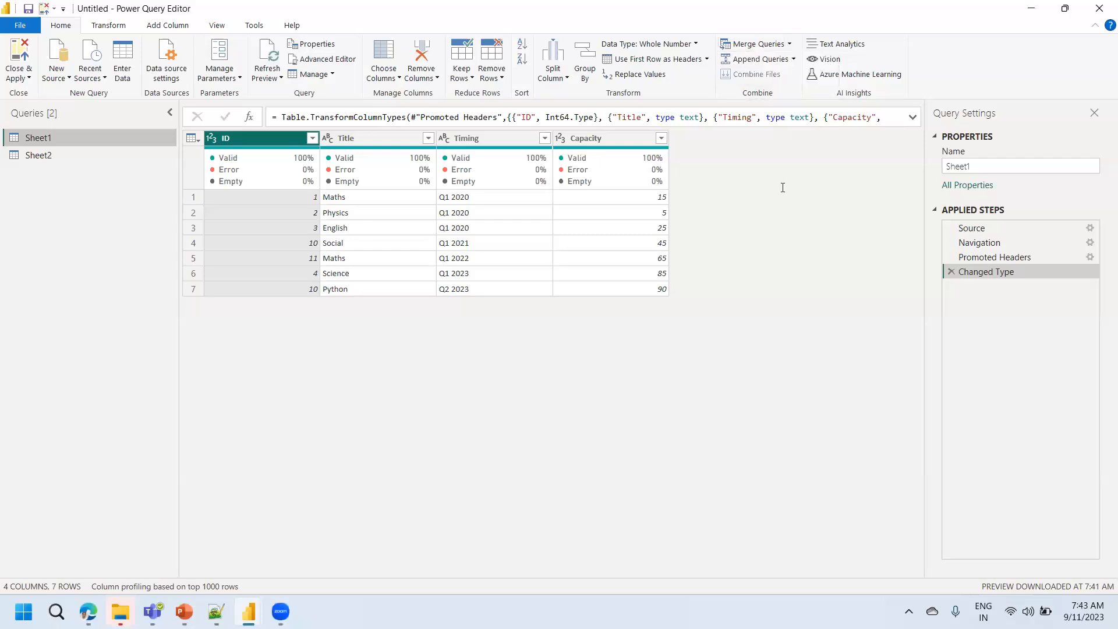
left_click(768, 61)
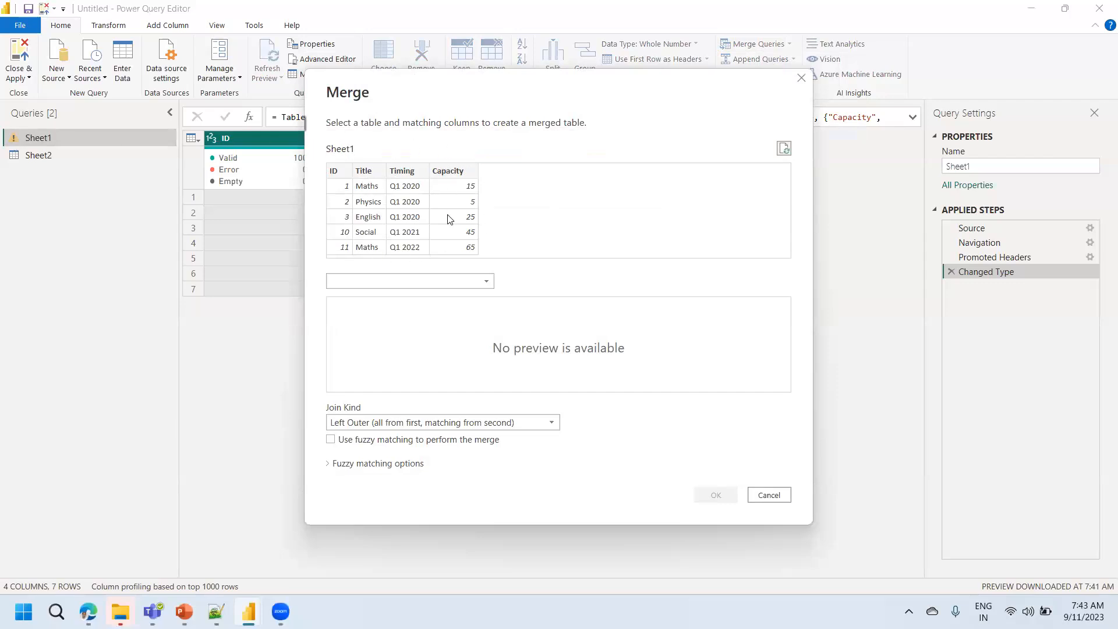
left_click(406, 281)
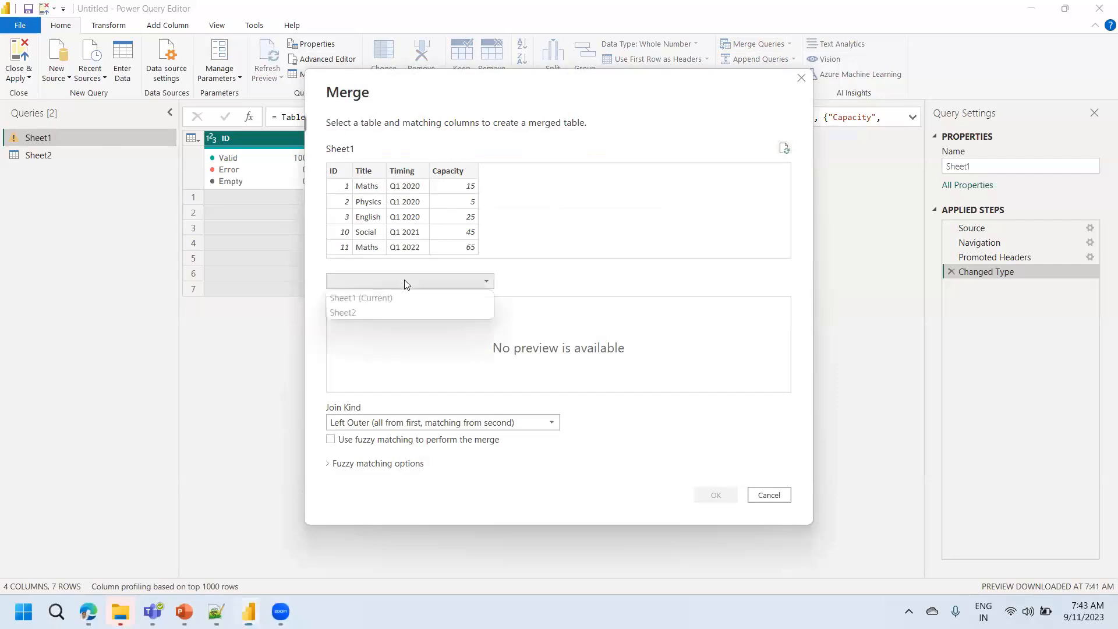
left_click(354, 313)
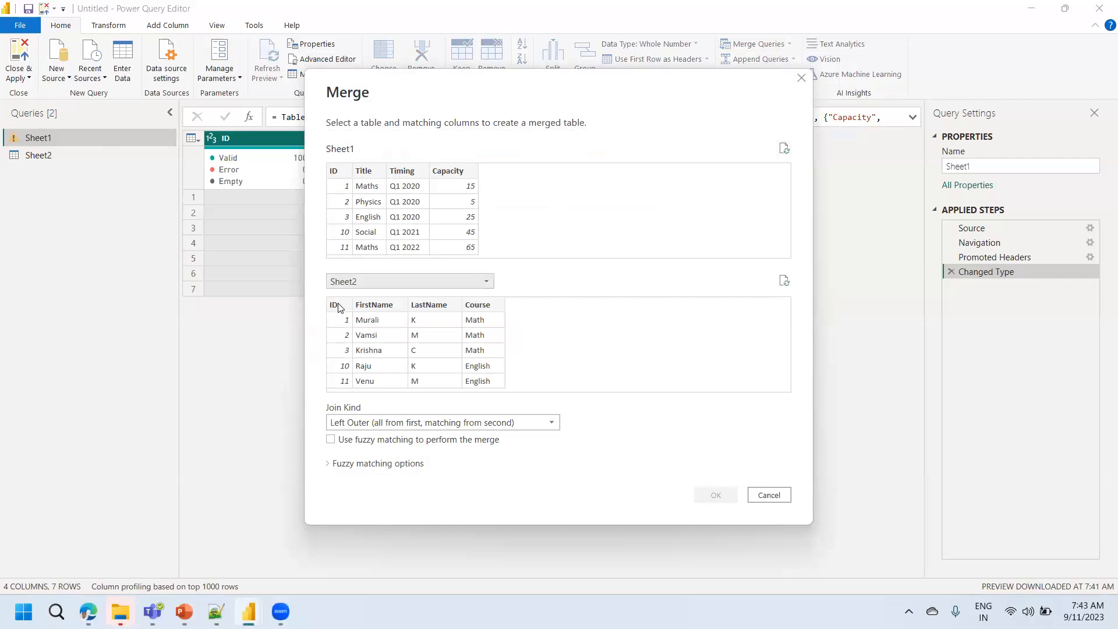
left_click(336, 306)
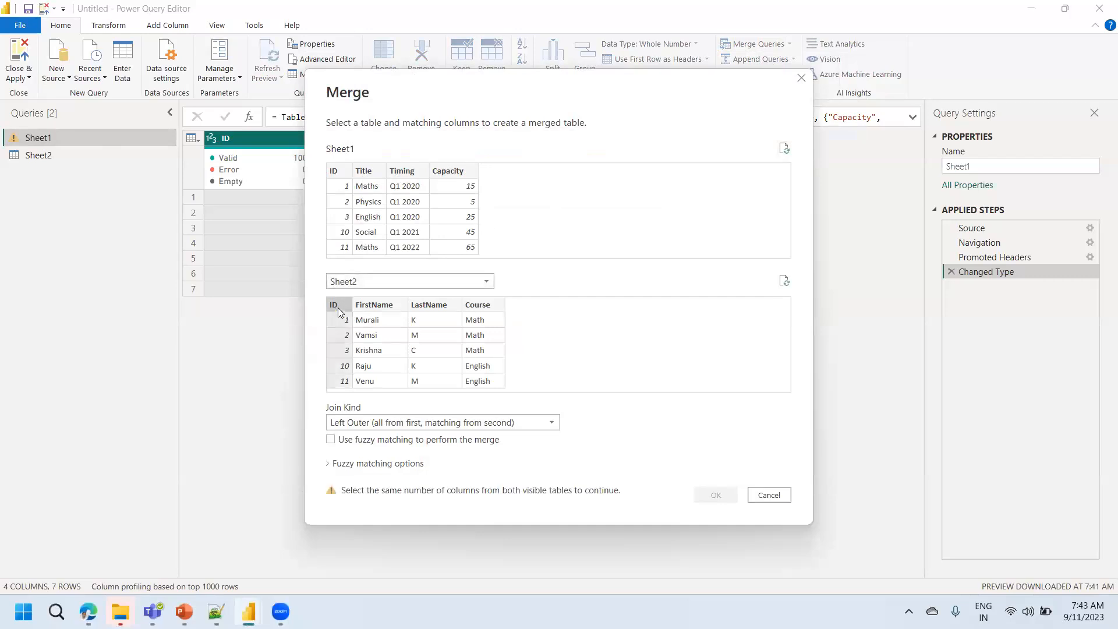
left_click(340, 177)
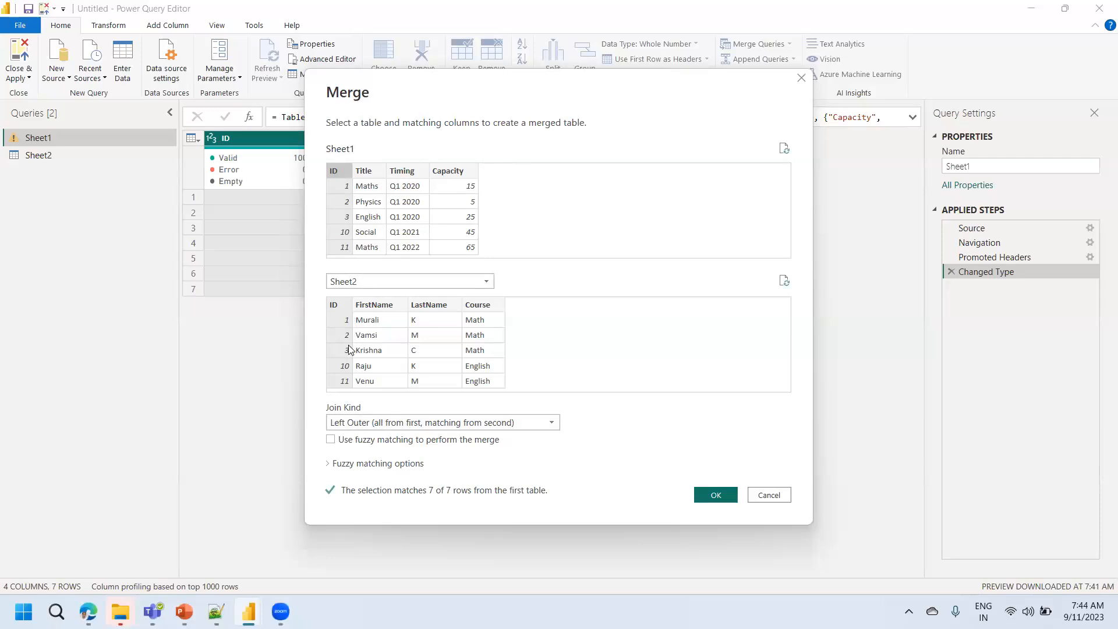
left_click(371, 423)
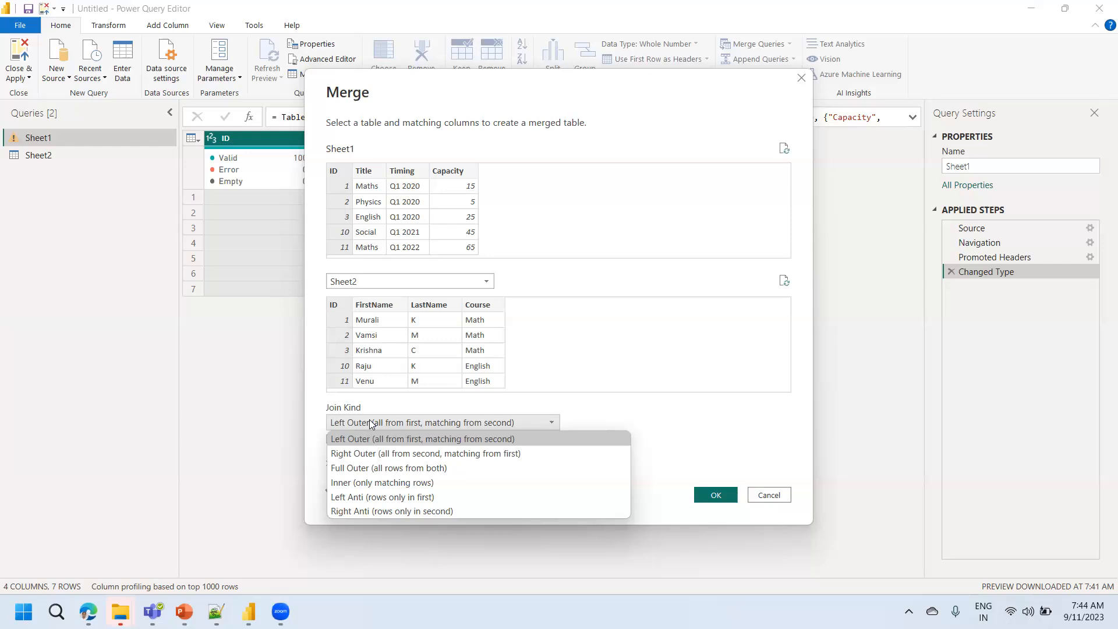
left_click(769, 495)
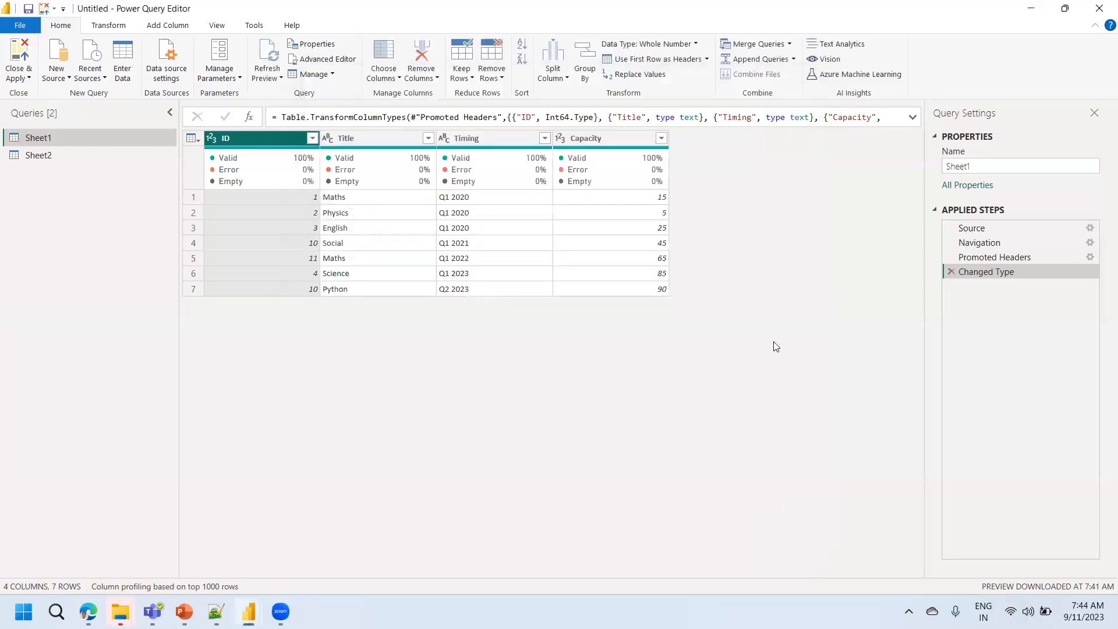
Step: Start merging the Sheet1 query with Sheet2, using the ID column of both tables as the matching column
left_click(757, 44)
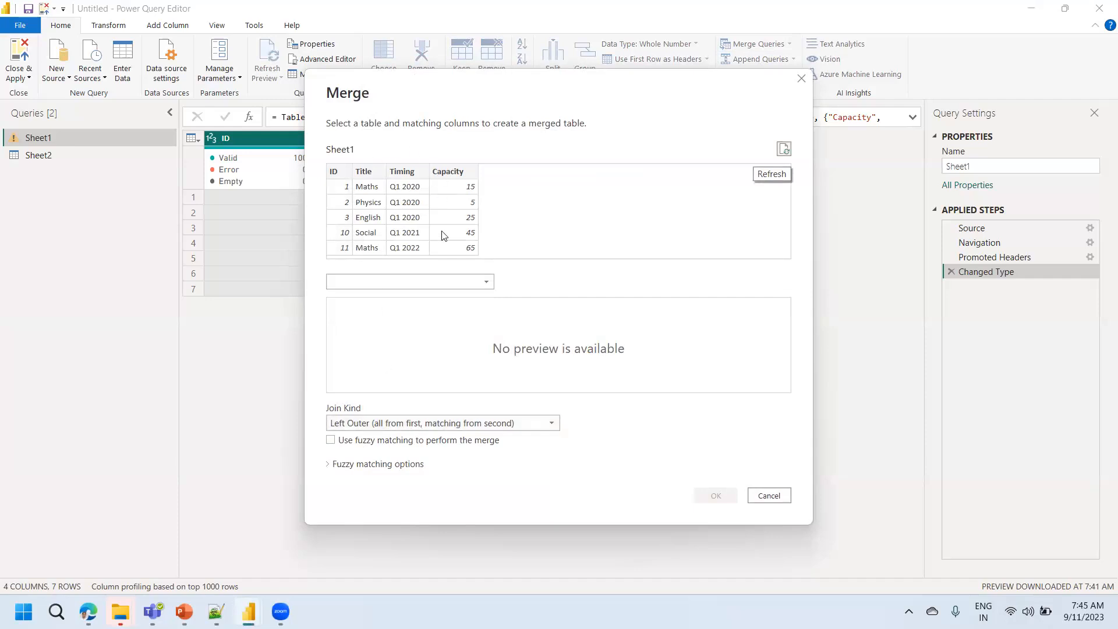
left_click(404, 283)
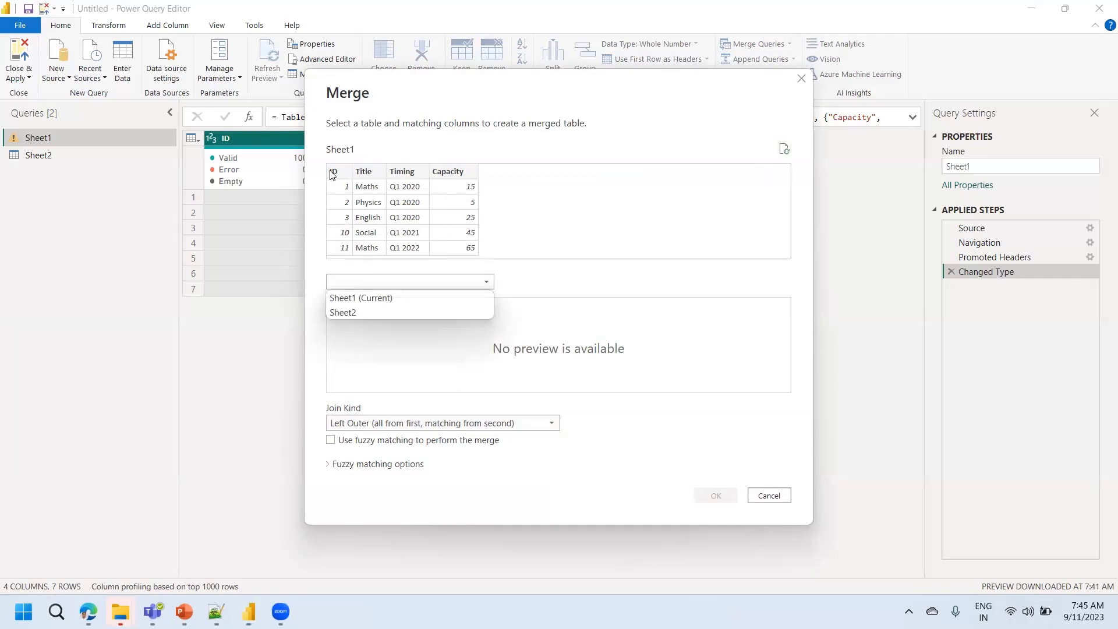
left_click(344, 313)
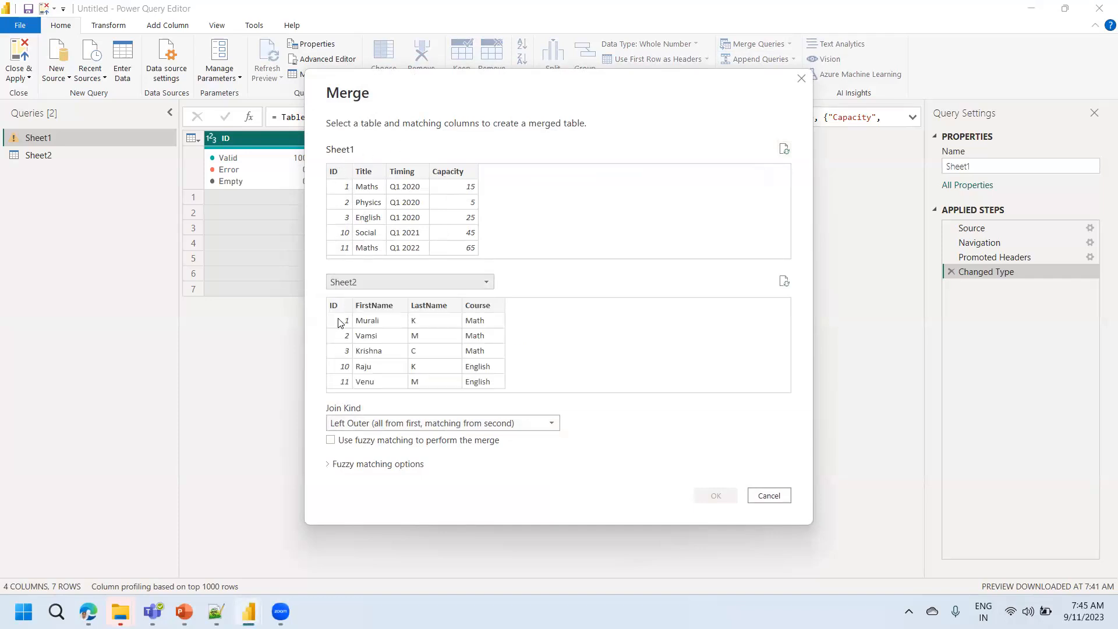
left_click(339, 305)
left_click(341, 171)
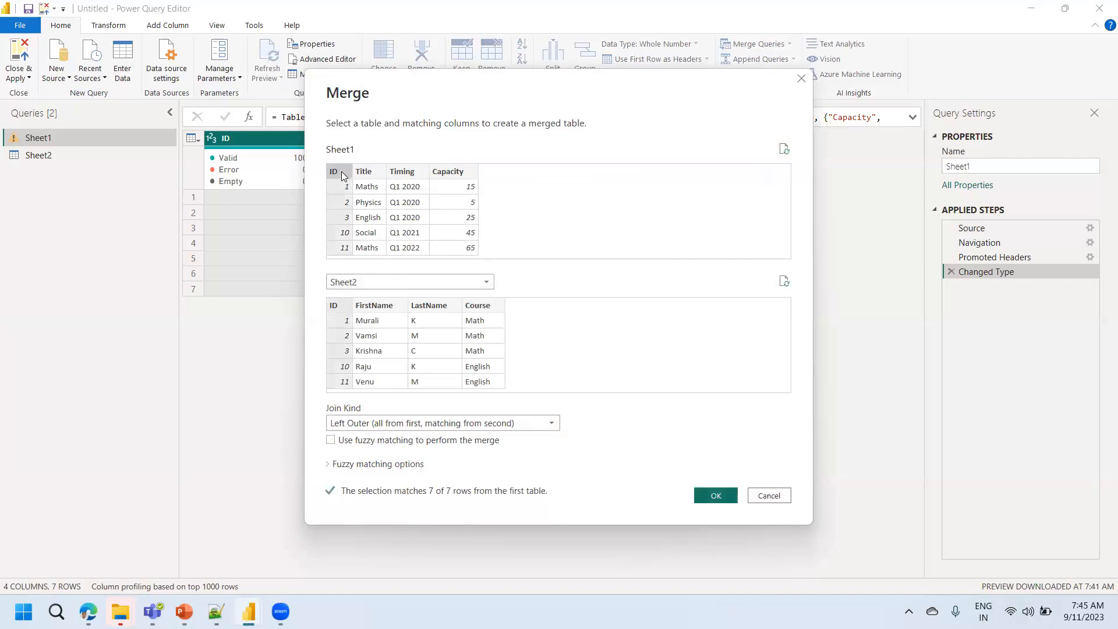
Step: Try the Right Outer (all from second, matching from first) join kind for the merge
left_click(468, 425)
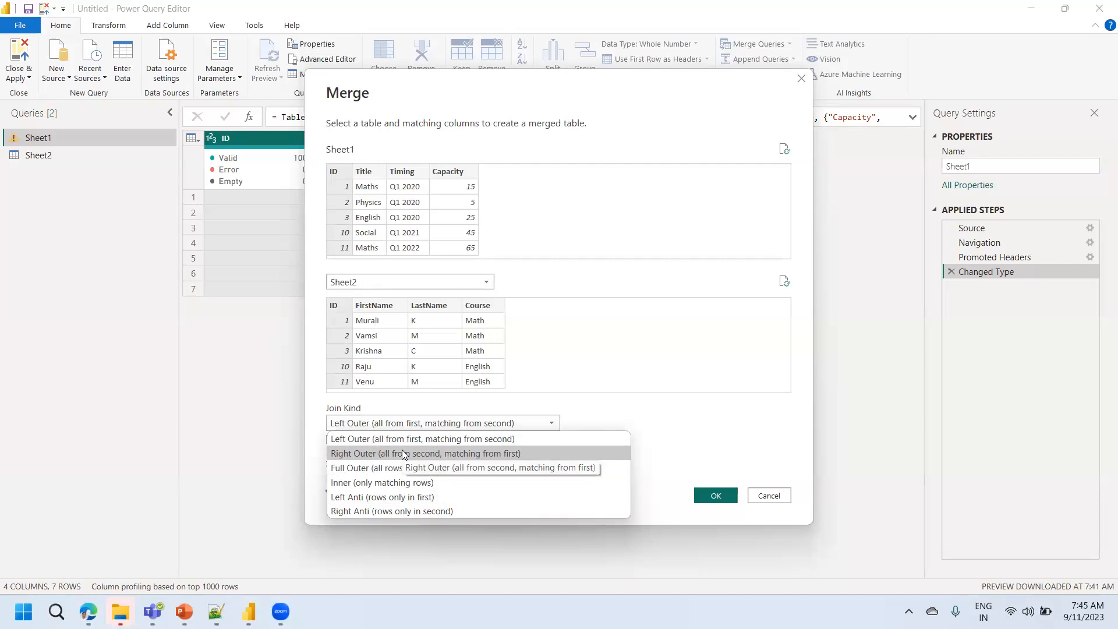
left_click(403, 453)
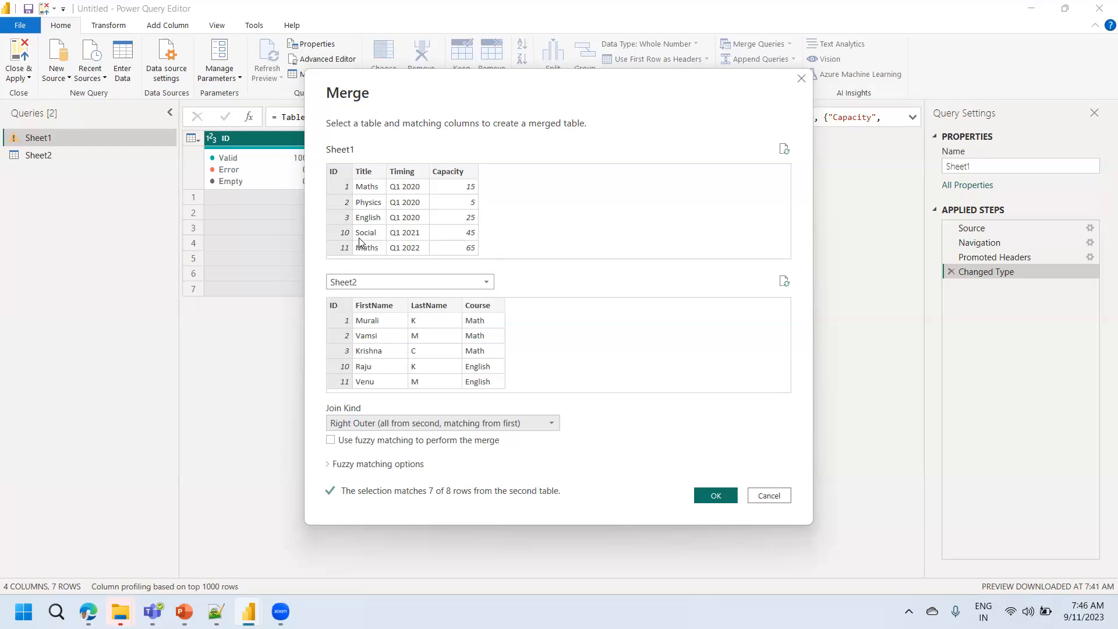
left_click(382, 284)
left_click(382, 284)
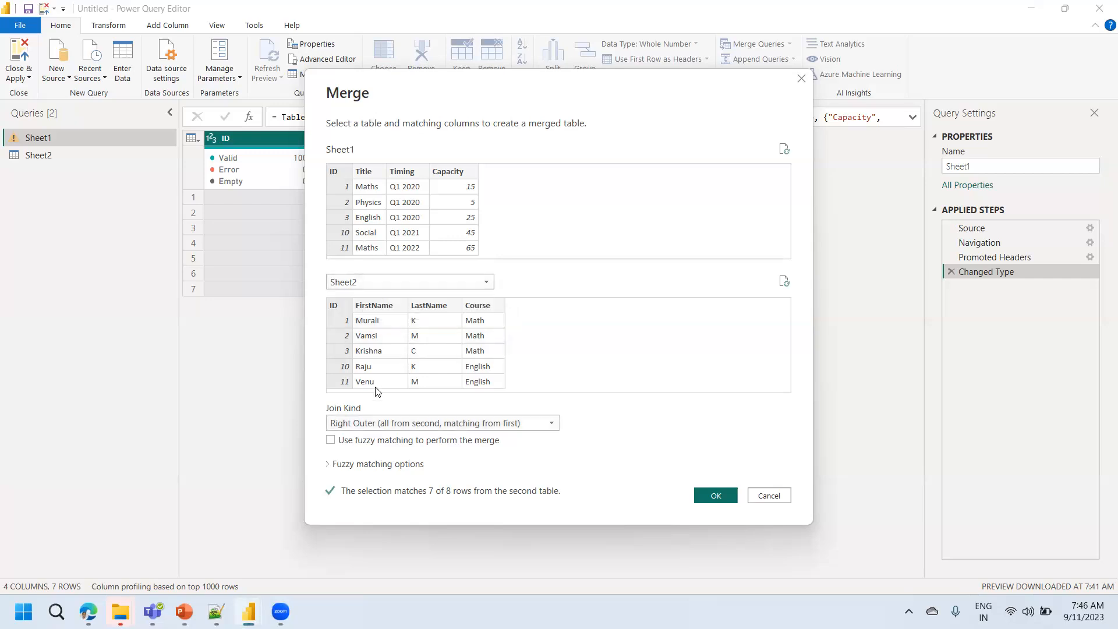
Step: Set the join kind to Left Outer (all from first, matching from second) and create the merge
left_click(381, 417)
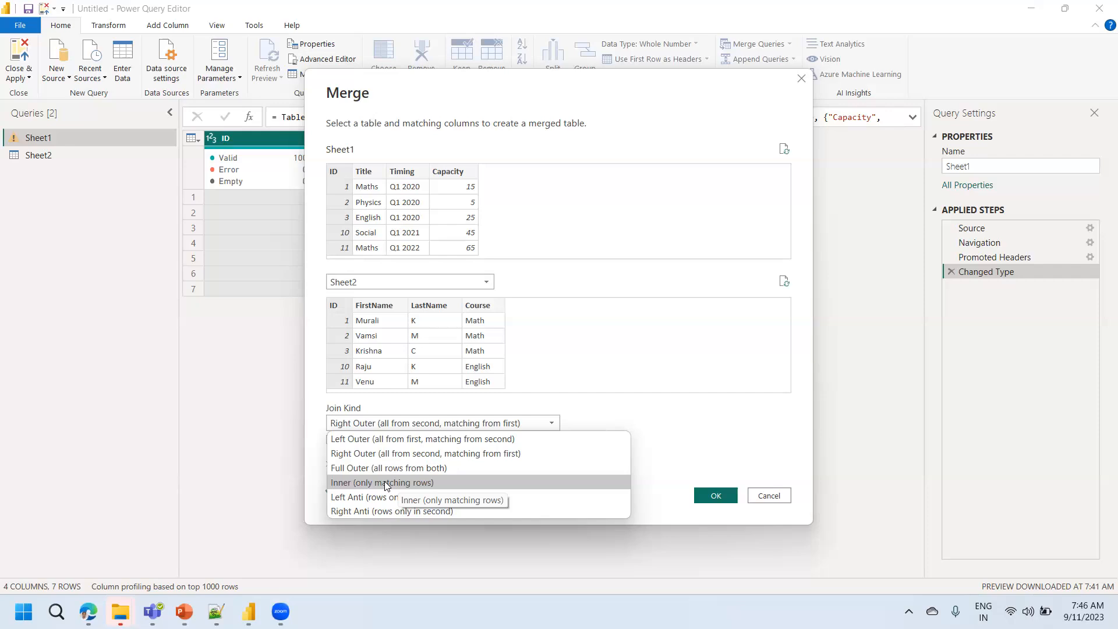
left_click(385, 440)
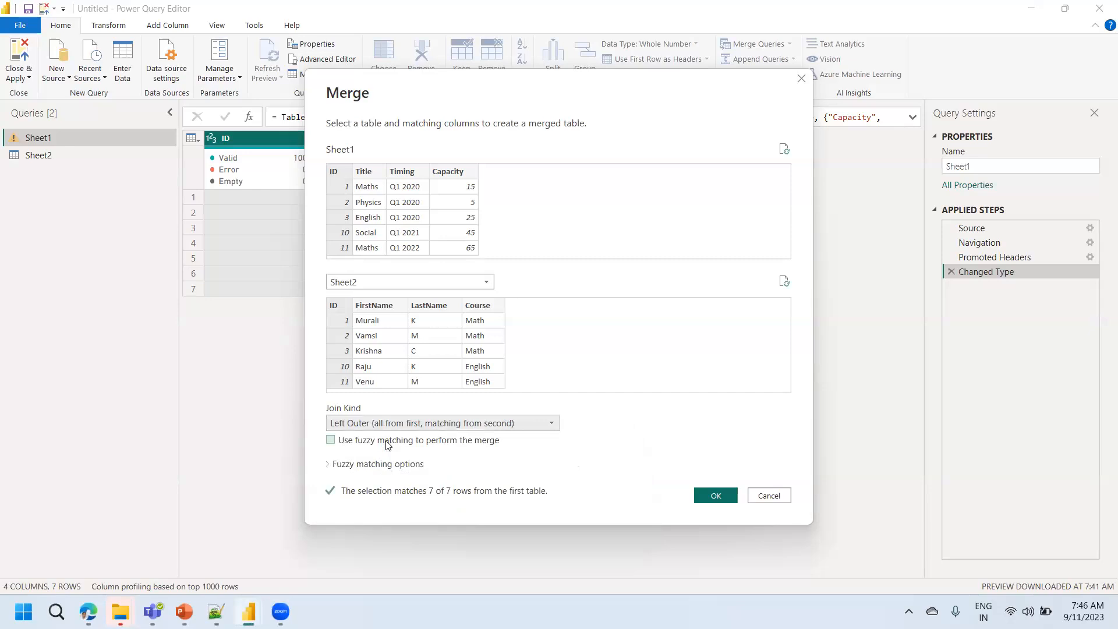
left_click(716, 495)
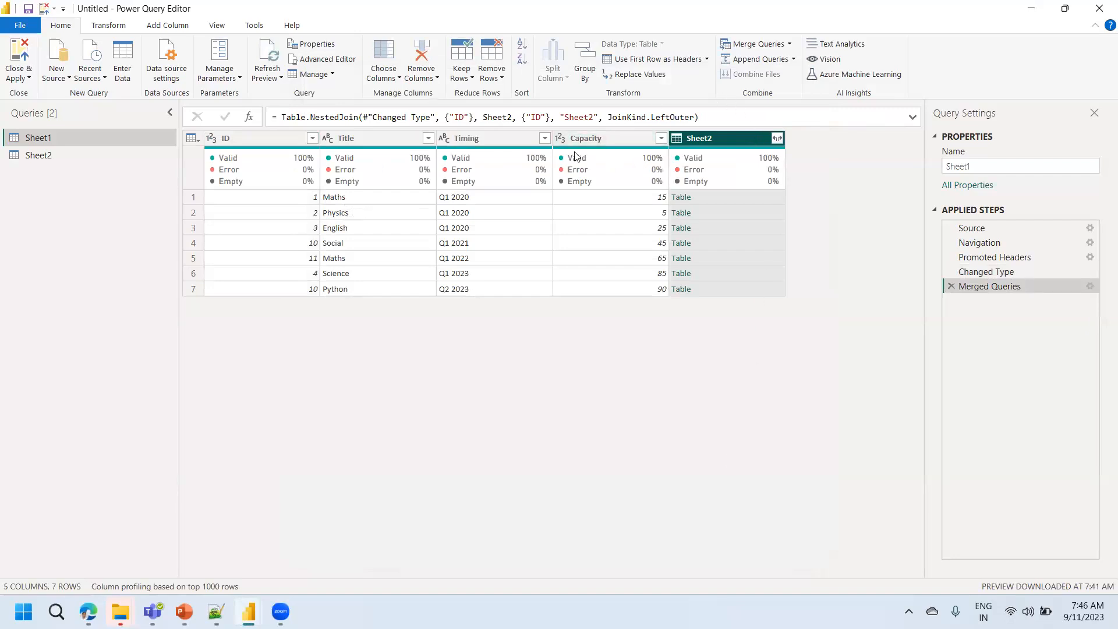
Step: Expand the merged Sheet2 column to only FirstName and LastName, without the original column name as prefix
left_click(603, 138)
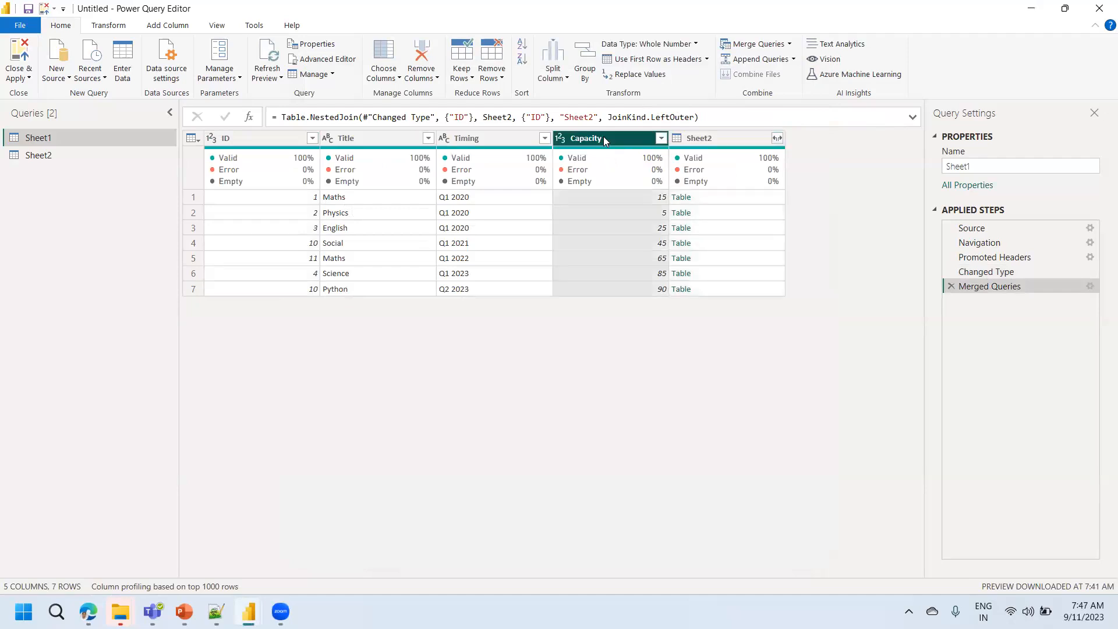
left_click(733, 134)
left_click(779, 138)
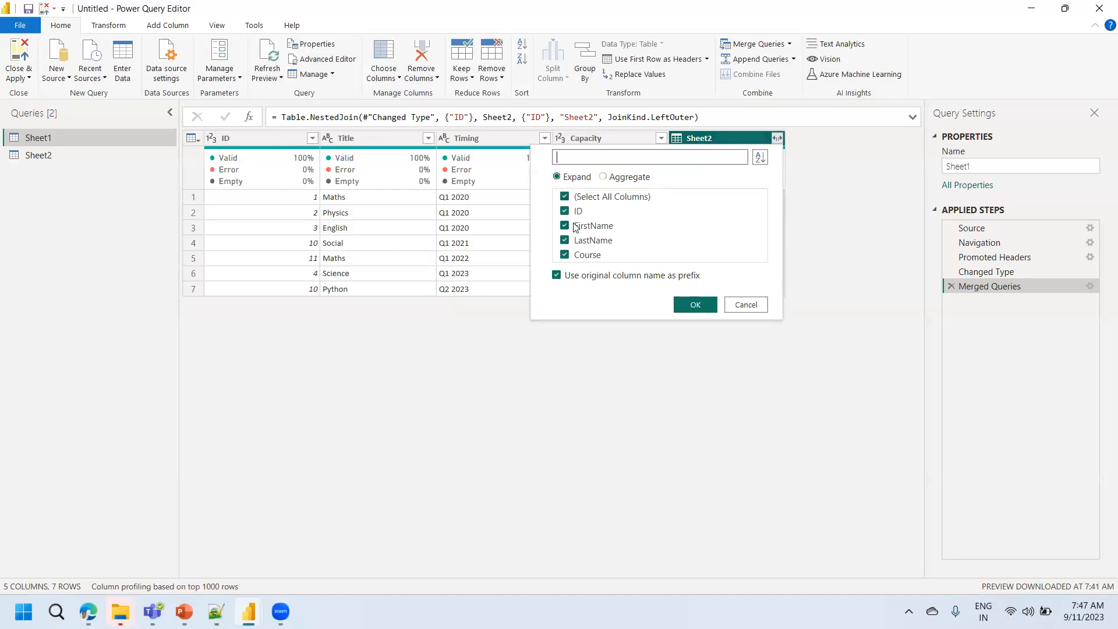
left_click(582, 199)
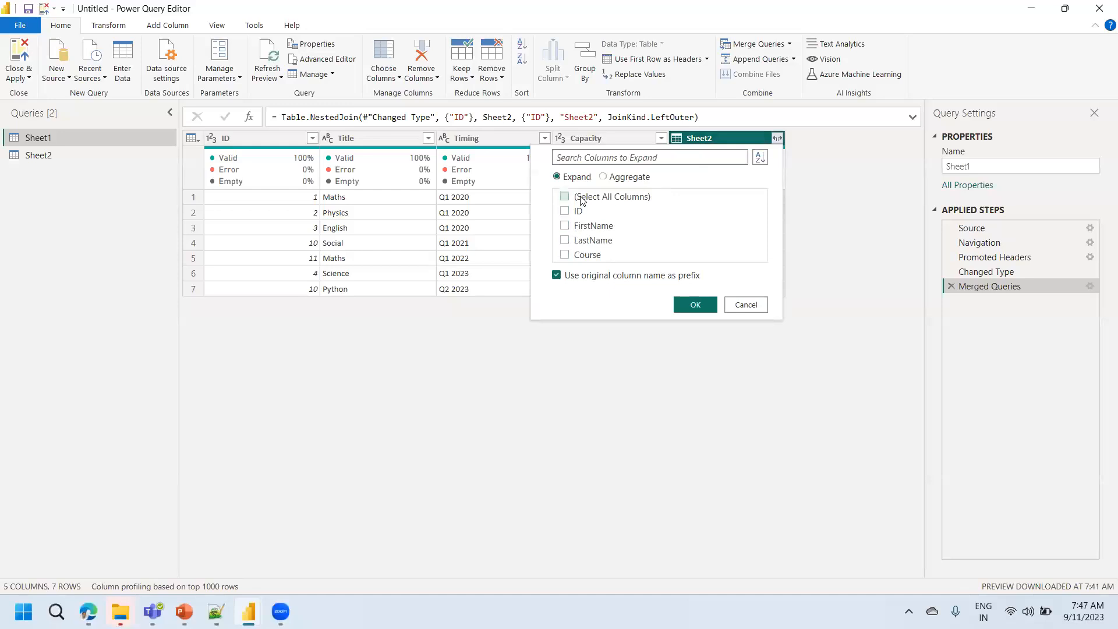
left_click(581, 229)
left_click(580, 242)
left_click(575, 277)
left_click(694, 303)
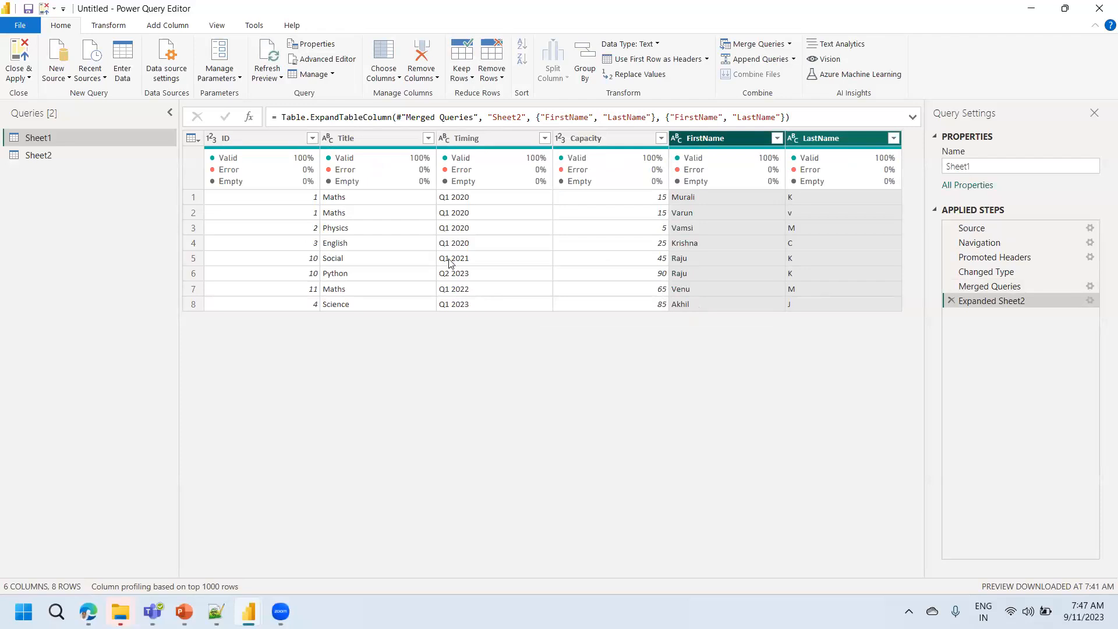
Step: Disable loading of the Sheet2 query into the report, accepting its removal from the report
left_click(48, 158)
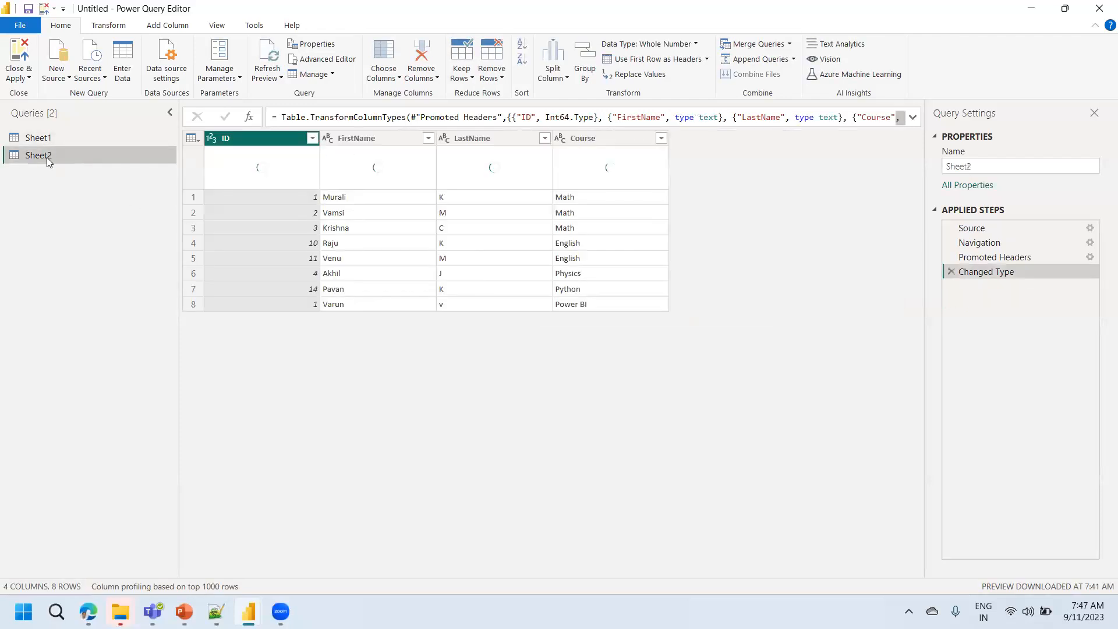
right_click(47, 159)
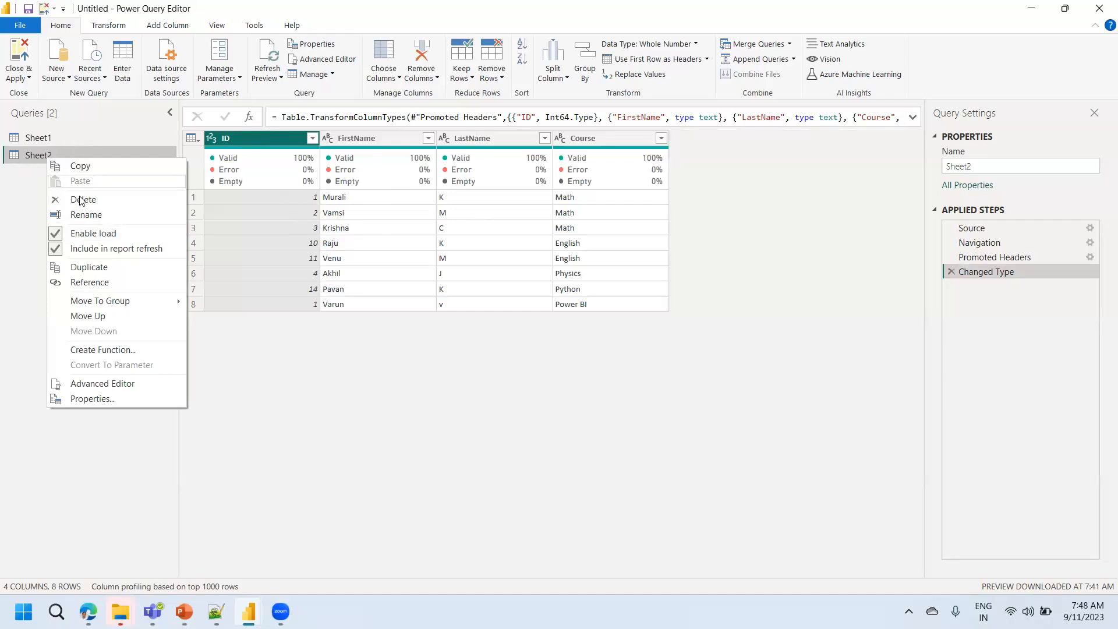
left_click(90, 233)
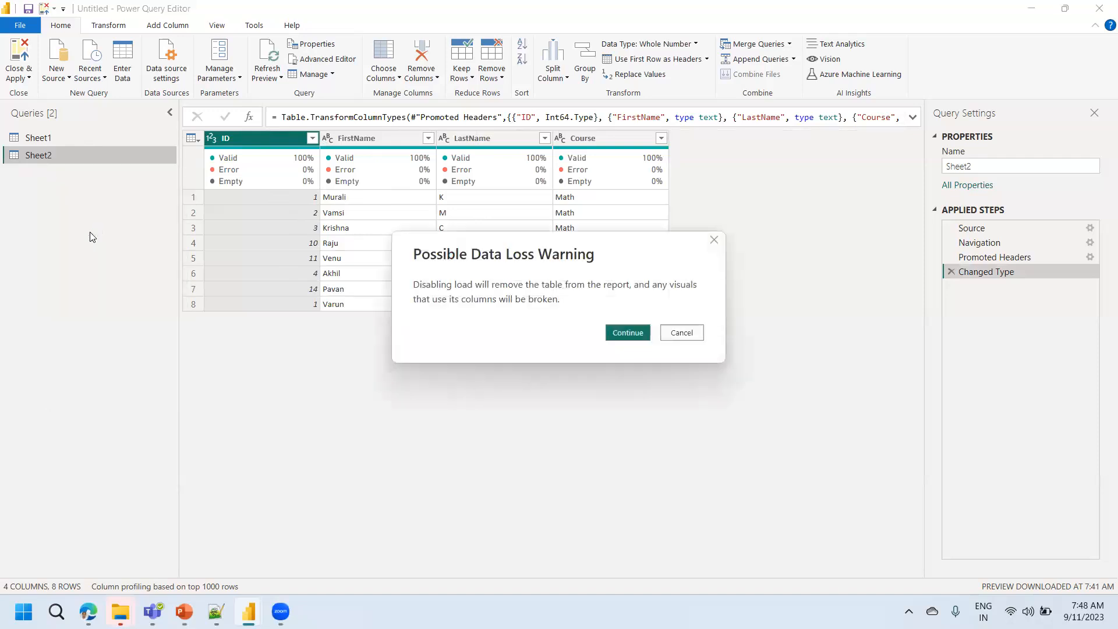
left_click(617, 338)
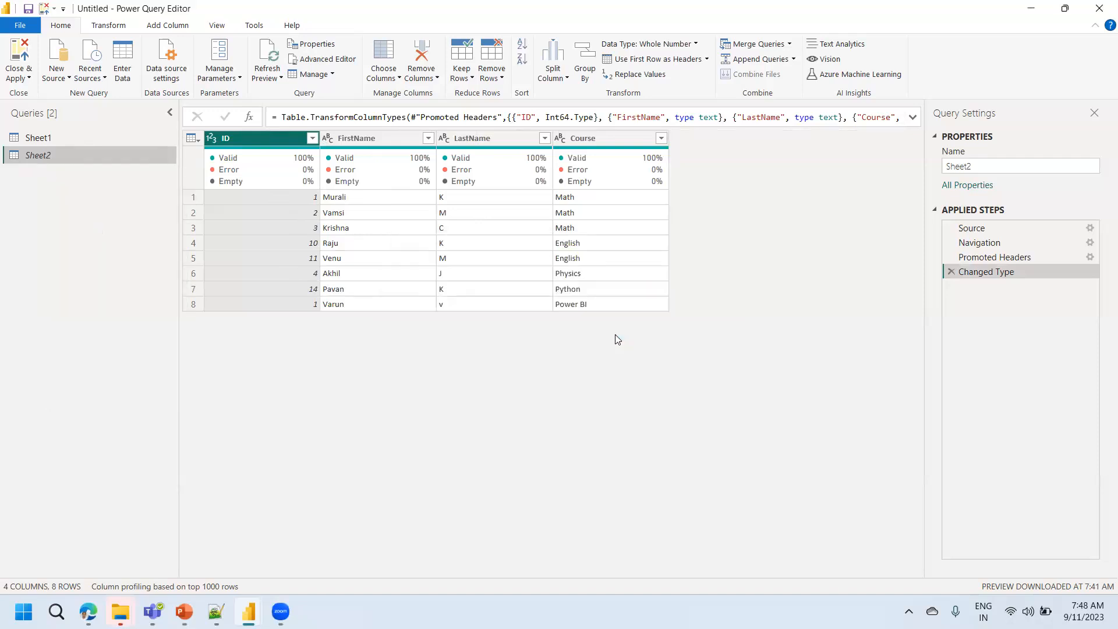
Step: Close the editor with the query changes applied, and check the merged Sheet1 table in table view
left_click(44, 141)
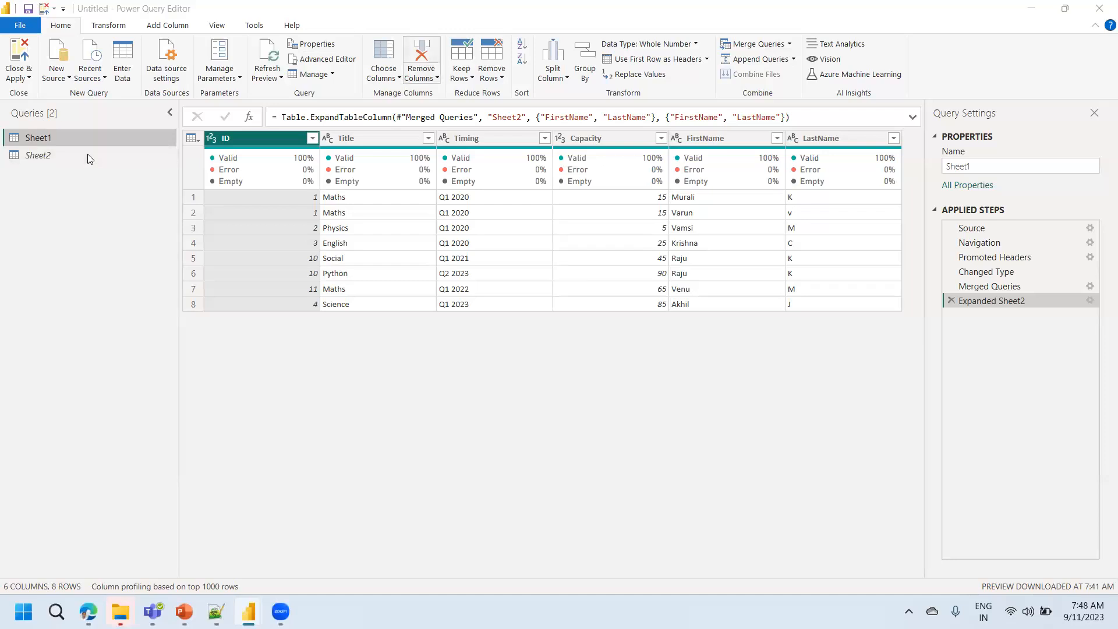
left_click(22, 80)
left_click(45, 94)
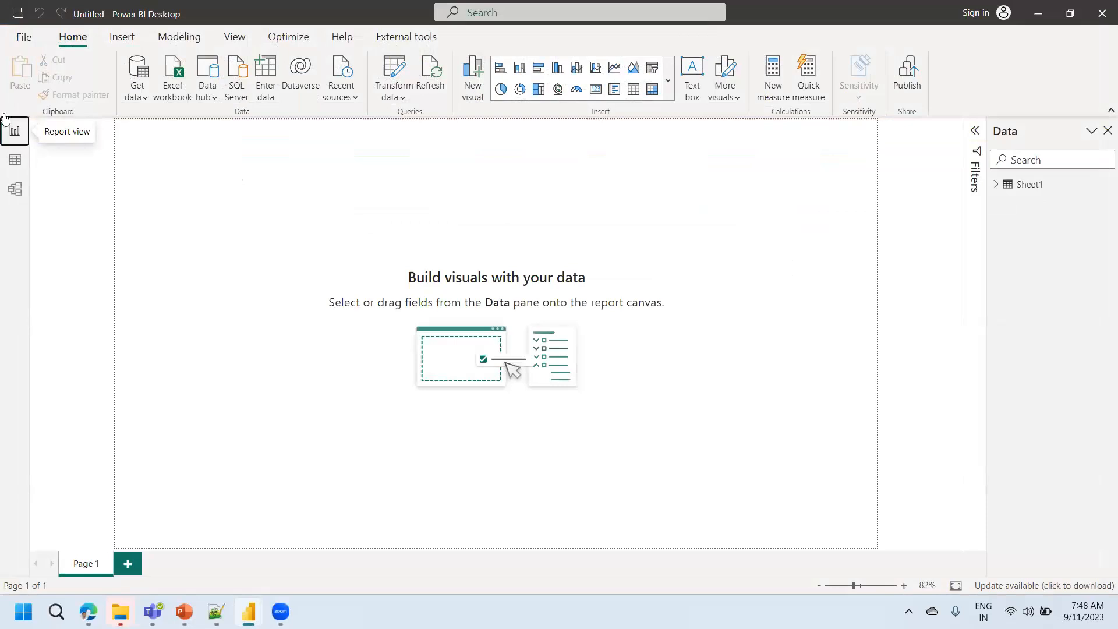
left_click(29, 164)
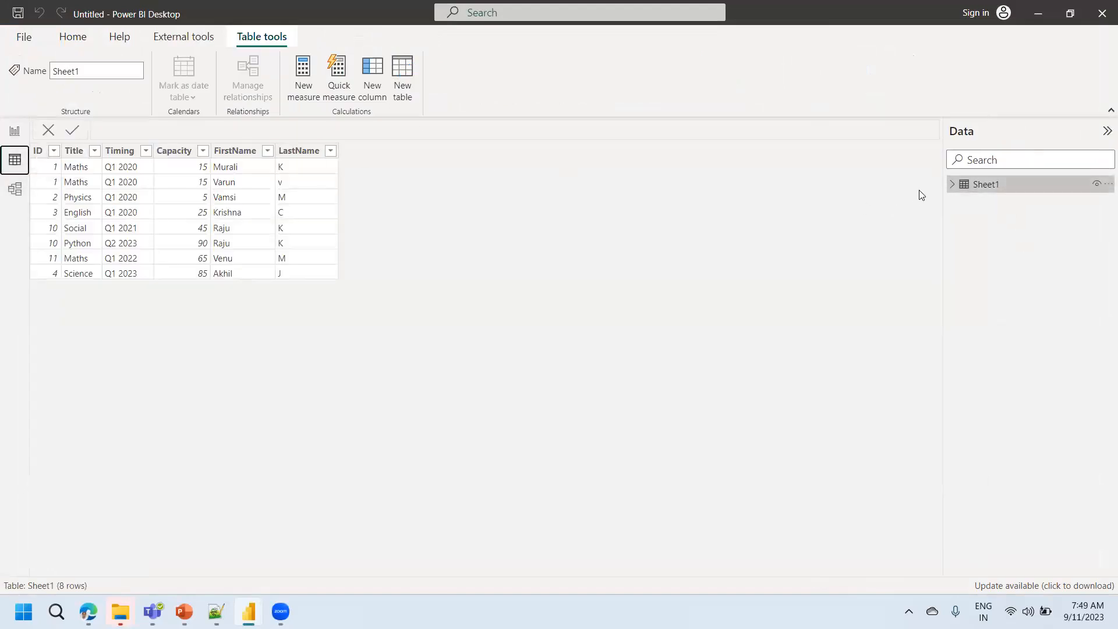
Step: Reopen the Power Query Editor and compare the rows and IDs of Sheet2 with the merged Sheet1 query
left_click(82, 39)
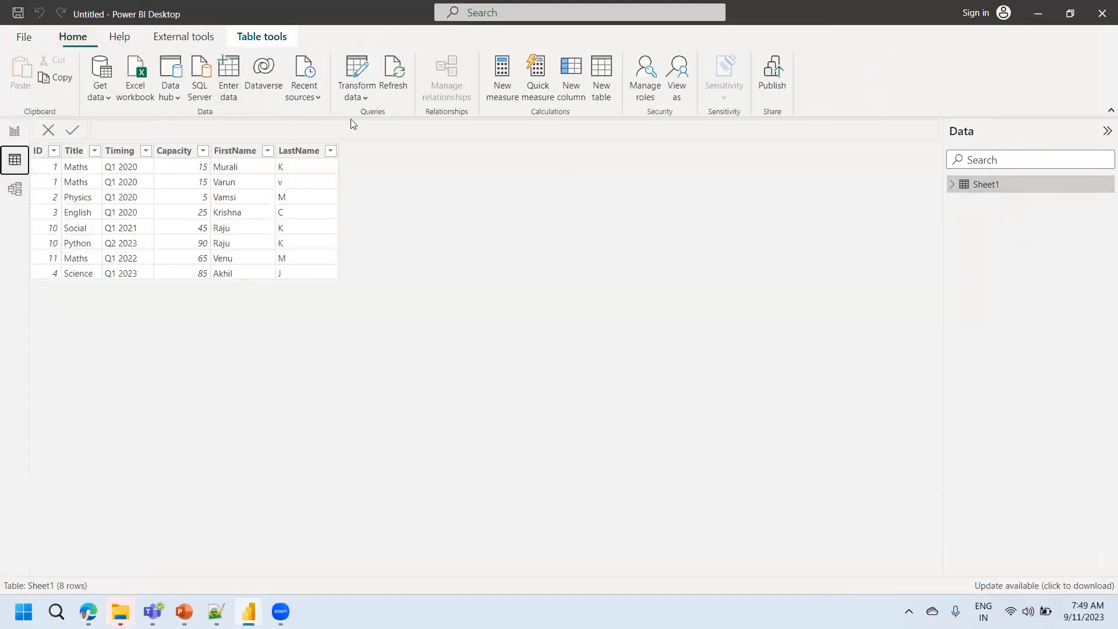
left_click(358, 66)
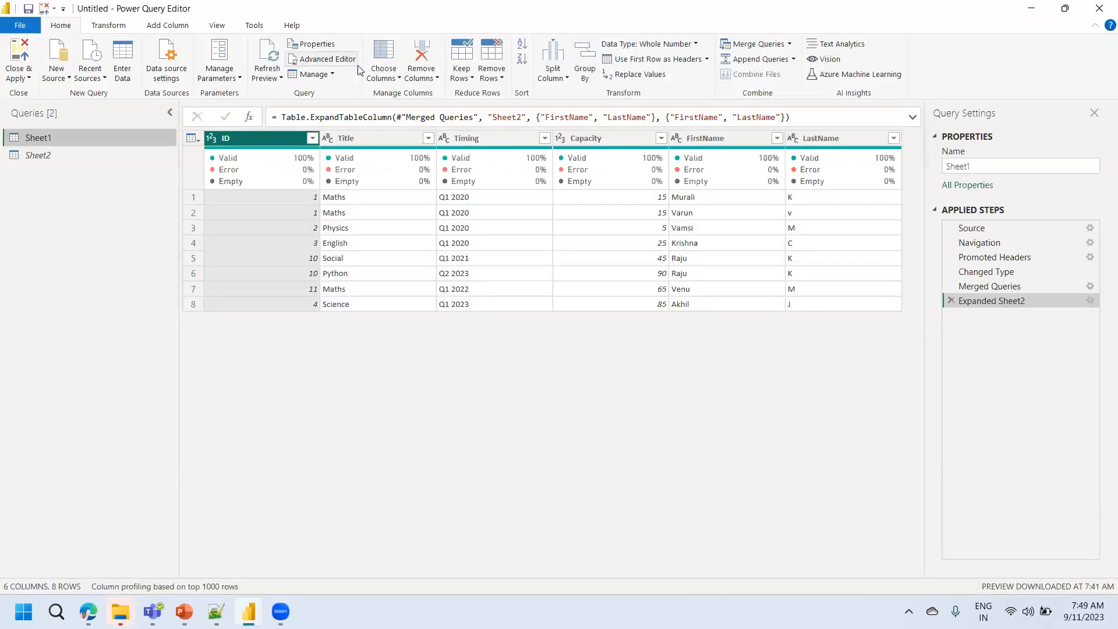
left_click(56, 156)
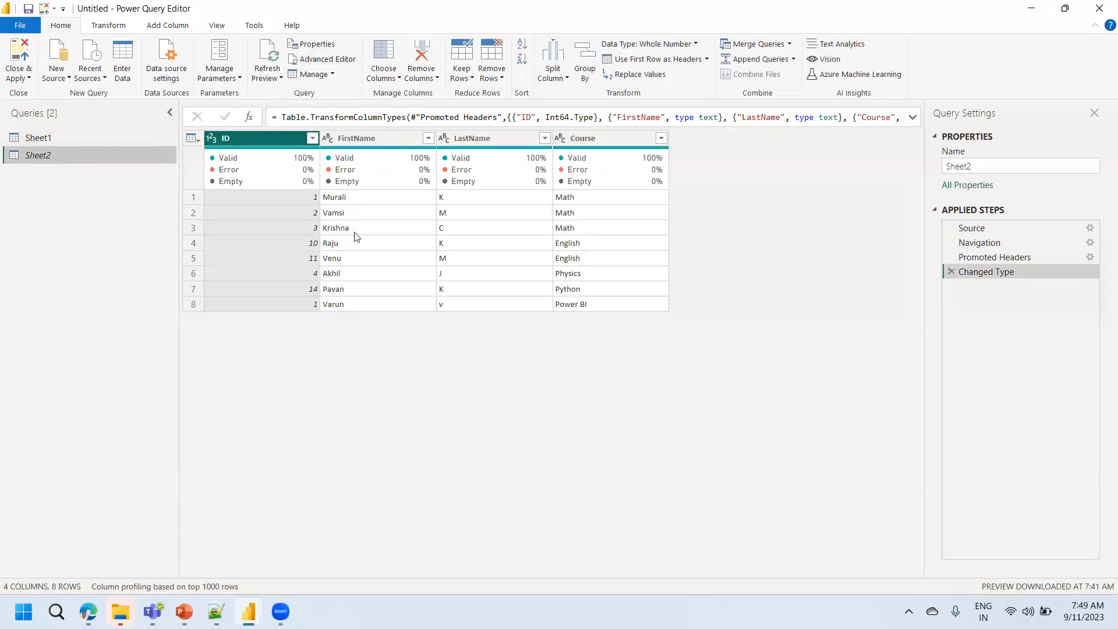
left_click(48, 137)
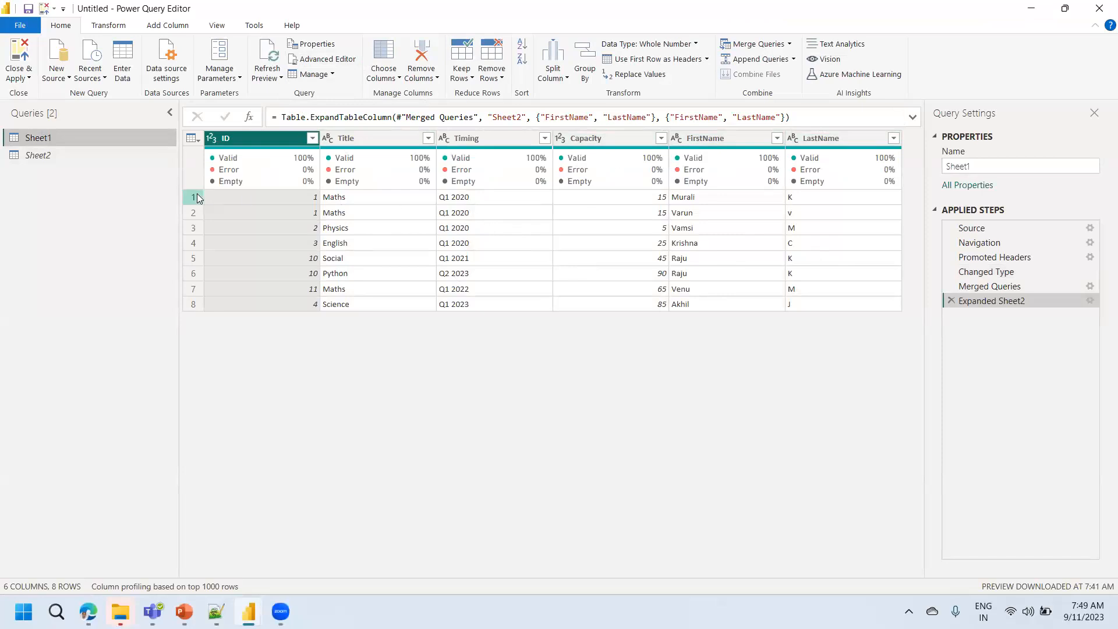
left_click(41, 156)
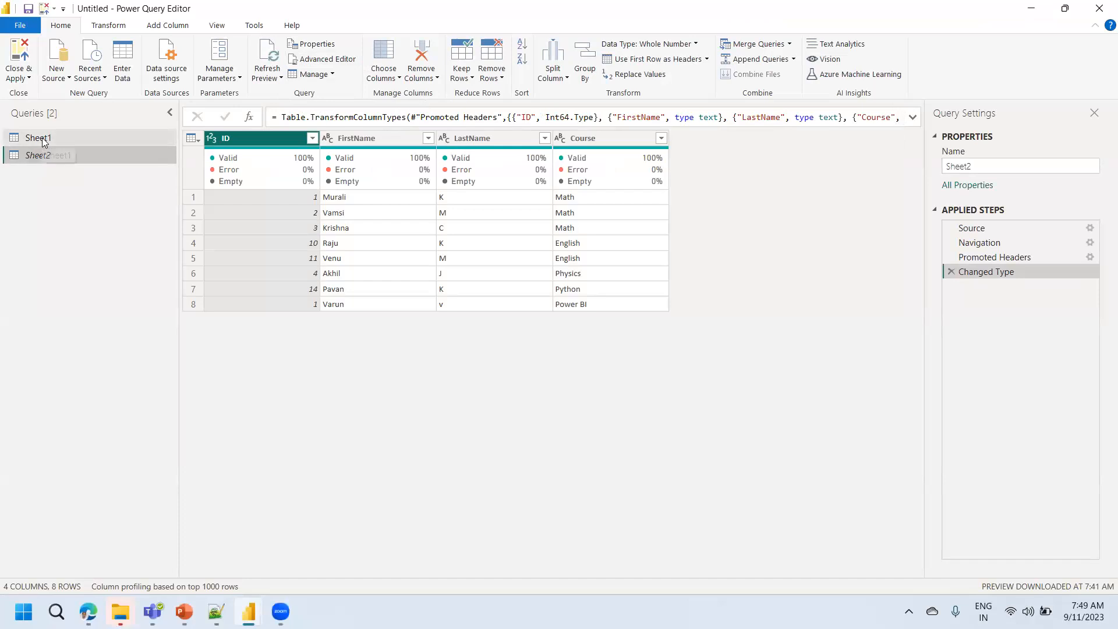
left_click(41, 137)
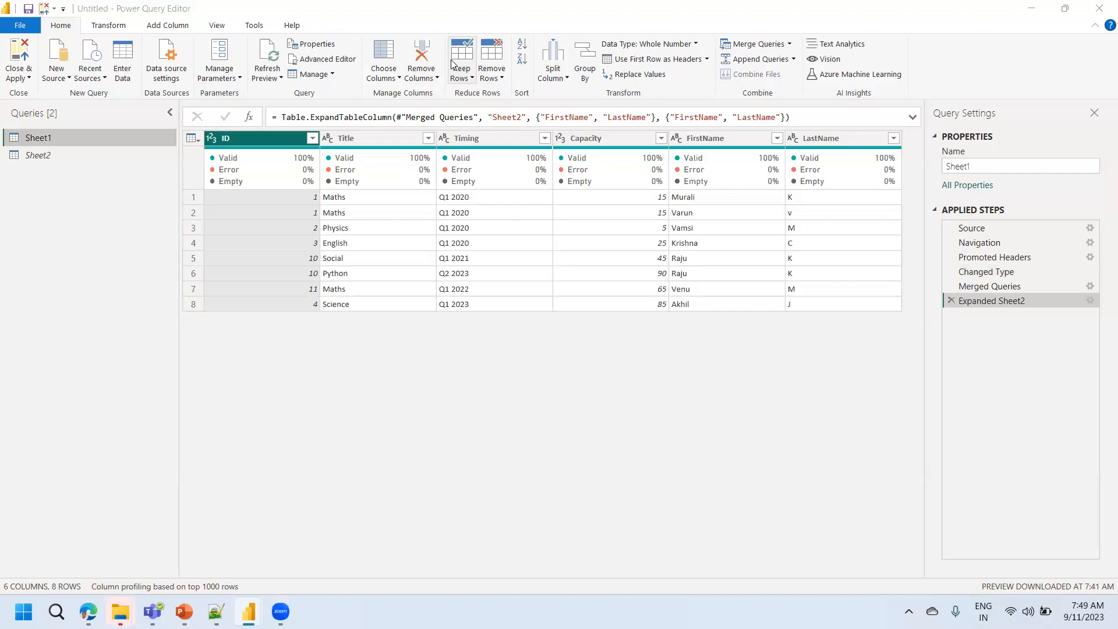
left_click(33, 158)
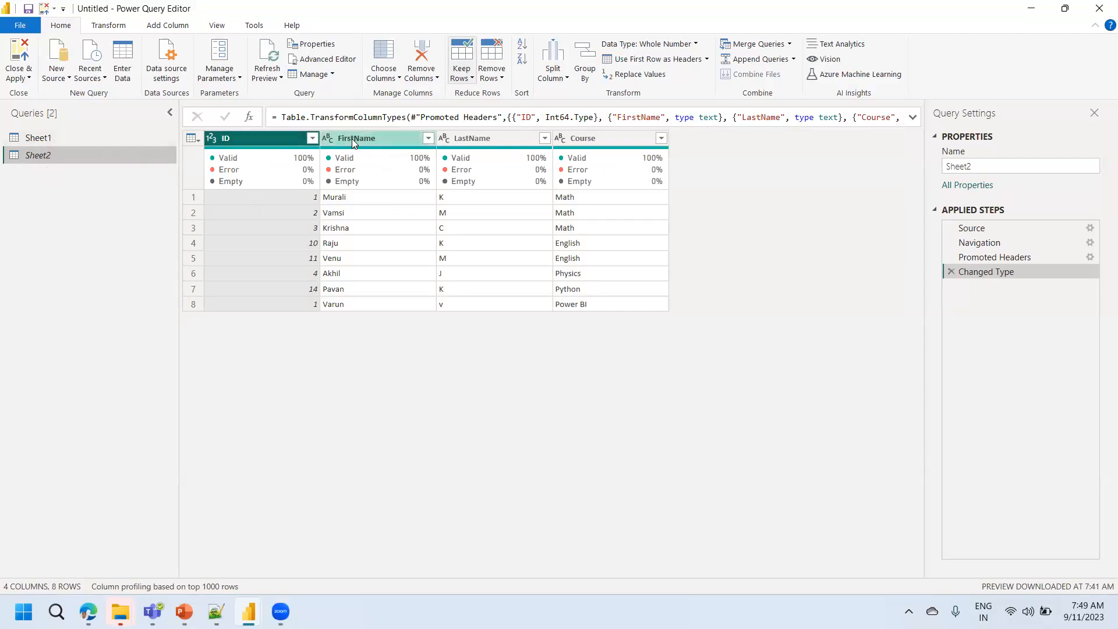
left_click(66, 135)
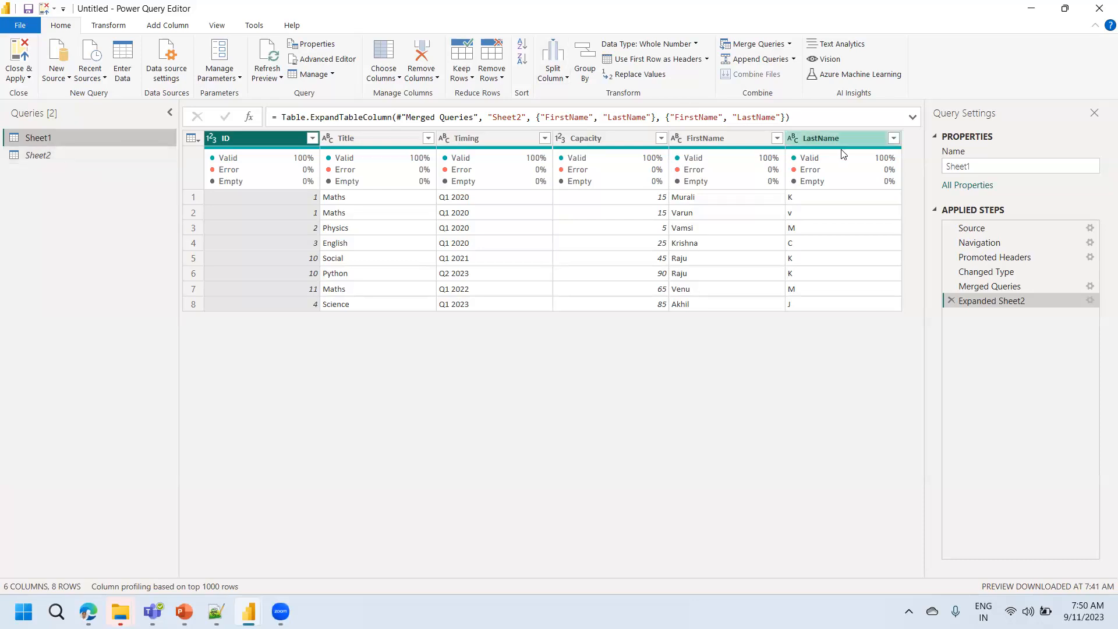
Step: Review the merge settings of Sheet1 without changing them, and compare the results of the Expanded Sheet2 and Merged Queries steps
left_click(1088, 288)
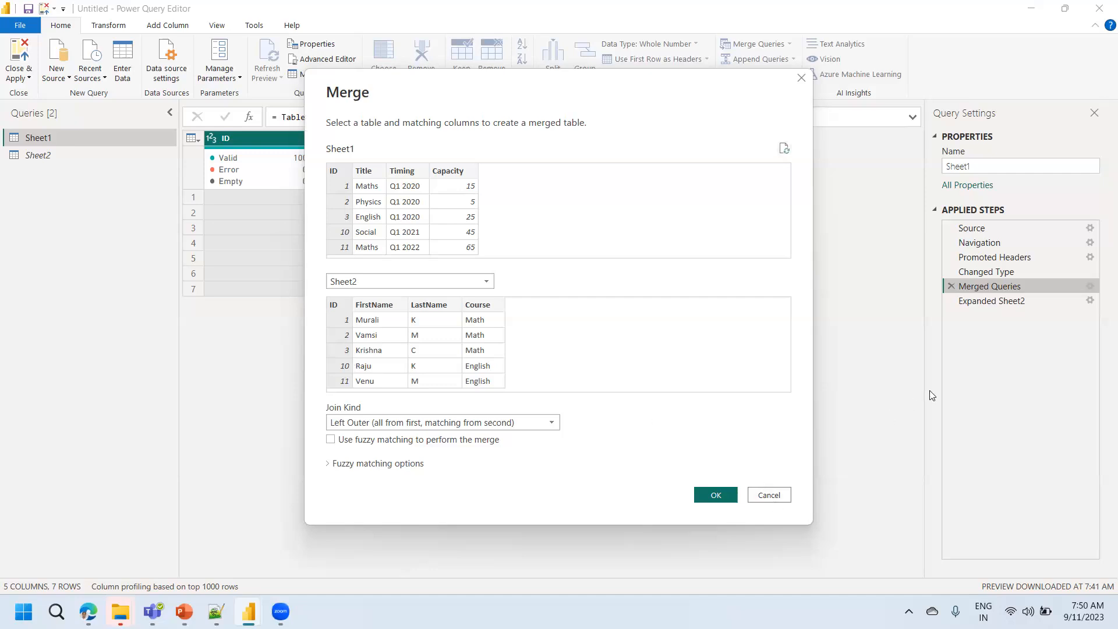
left_click(769, 494)
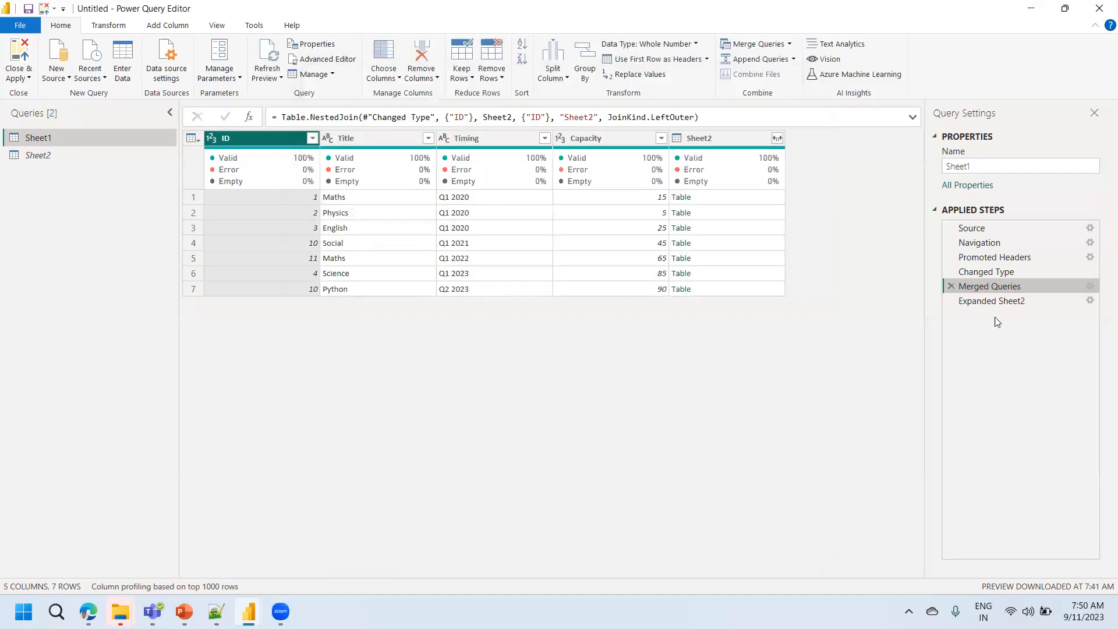
left_click(1016, 300)
left_click_drag(1045, 270, 1033, 286)
left_click(1031, 286)
Step: Try the expand options of the Sheet2 column with only FirstName and LastName selected and no original column name prefix
left_click(735, 142)
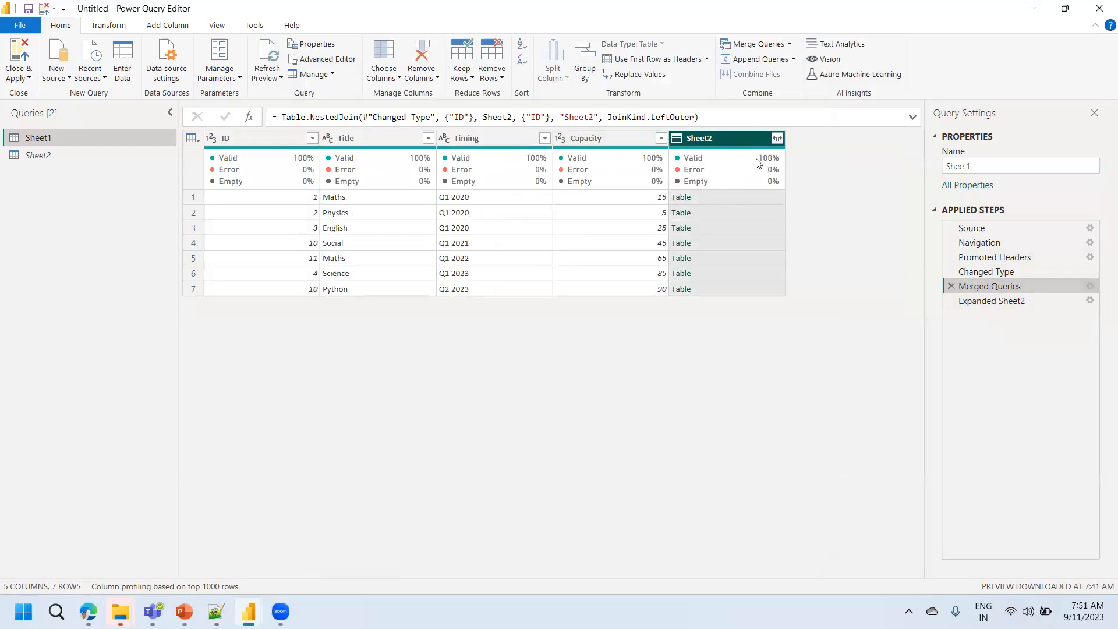
left_click(777, 140)
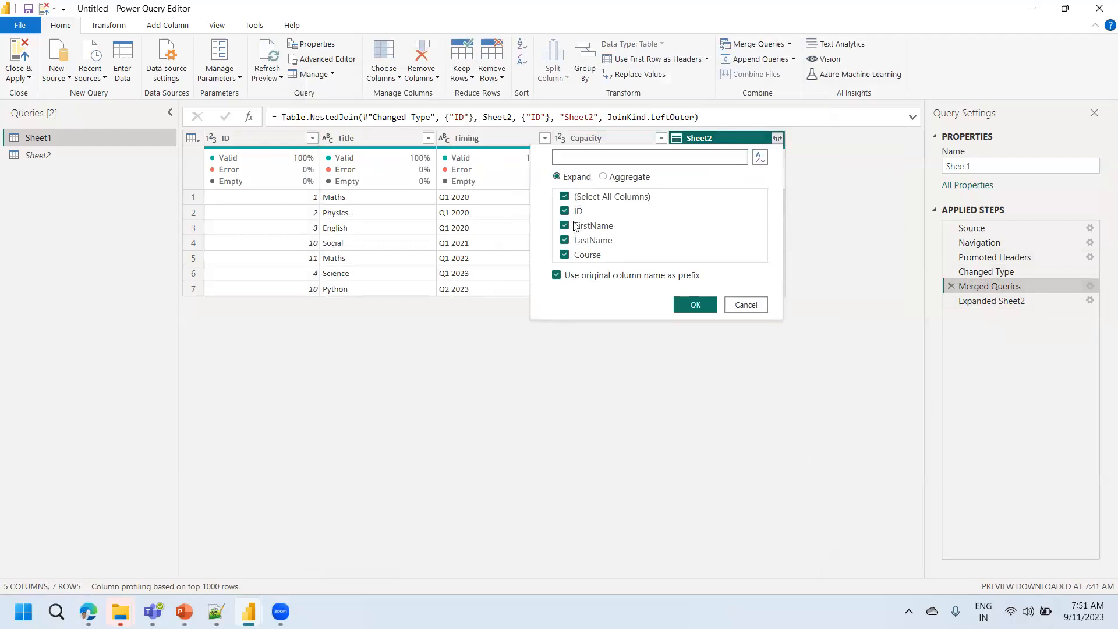
left_click(577, 277)
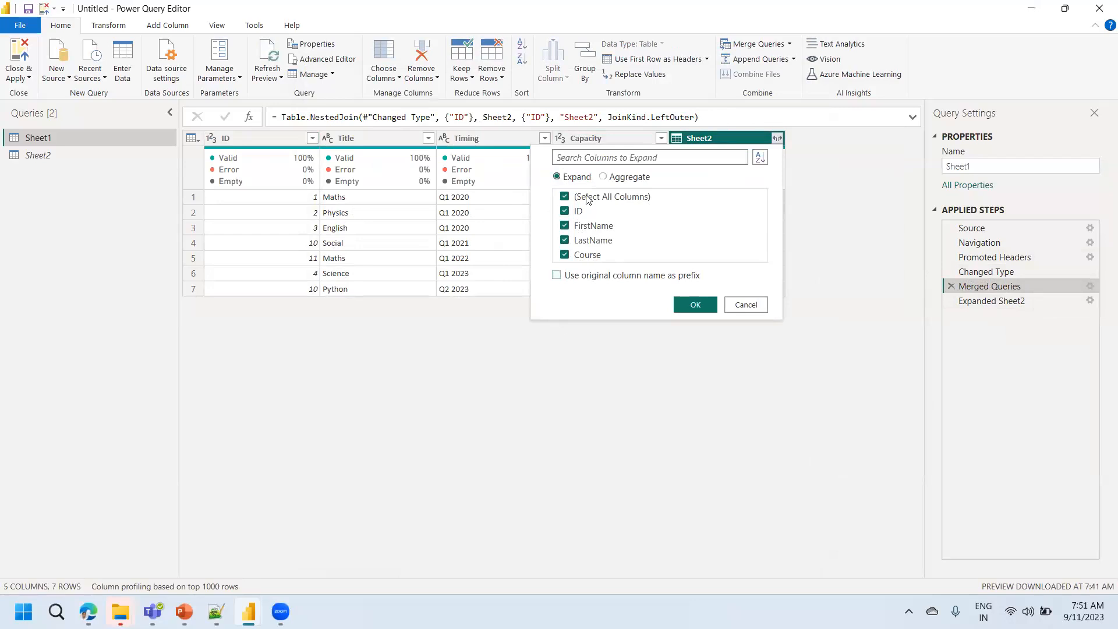
left_click(587, 197)
left_click(580, 241)
left_click(578, 226)
left_click(741, 307)
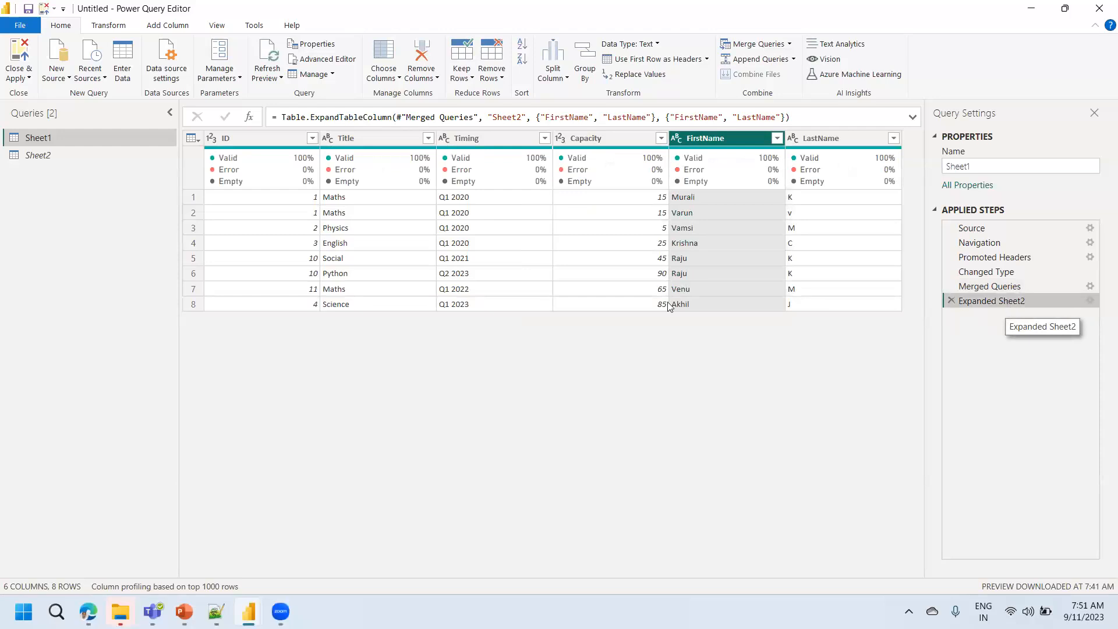
Step: Check the rows of the Sheet2 query, and close the Power Query Editor with changes applied
left_click(41, 158)
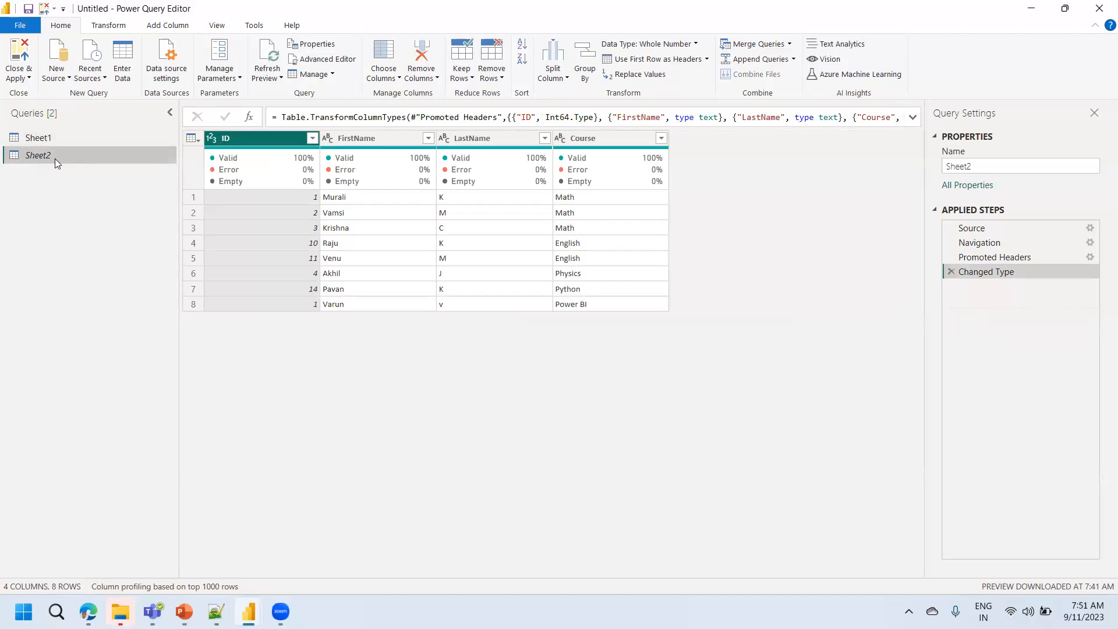
left_click(18, 75)
left_click(50, 94)
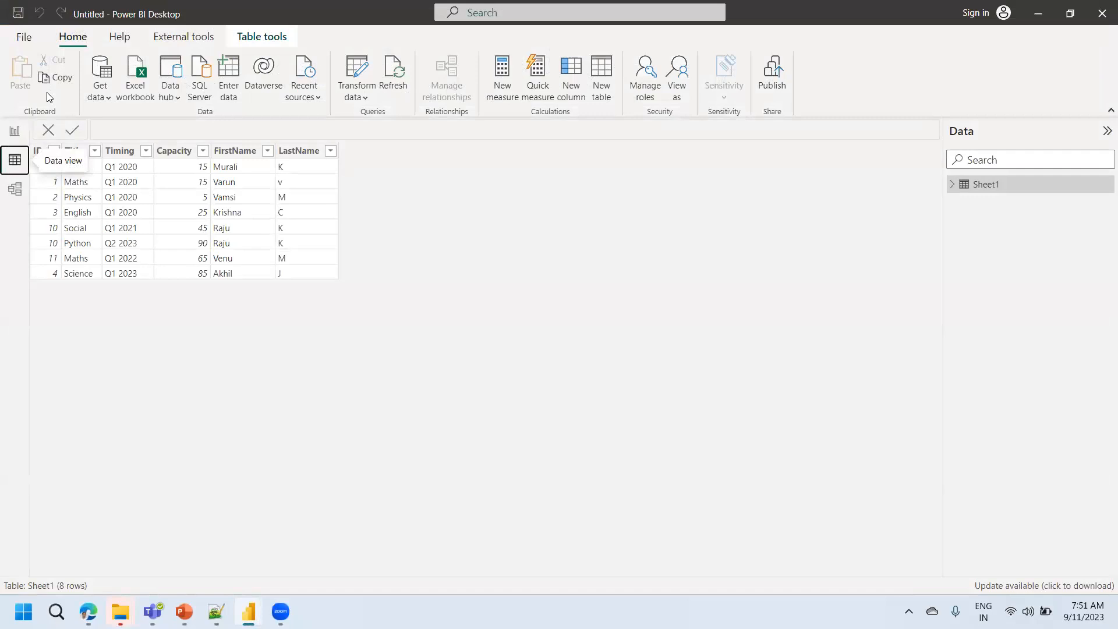
Step: Open the Merge Dataset workbook from the Query Editor Datasets folder in Excel and show Sheet2
left_click(120, 612)
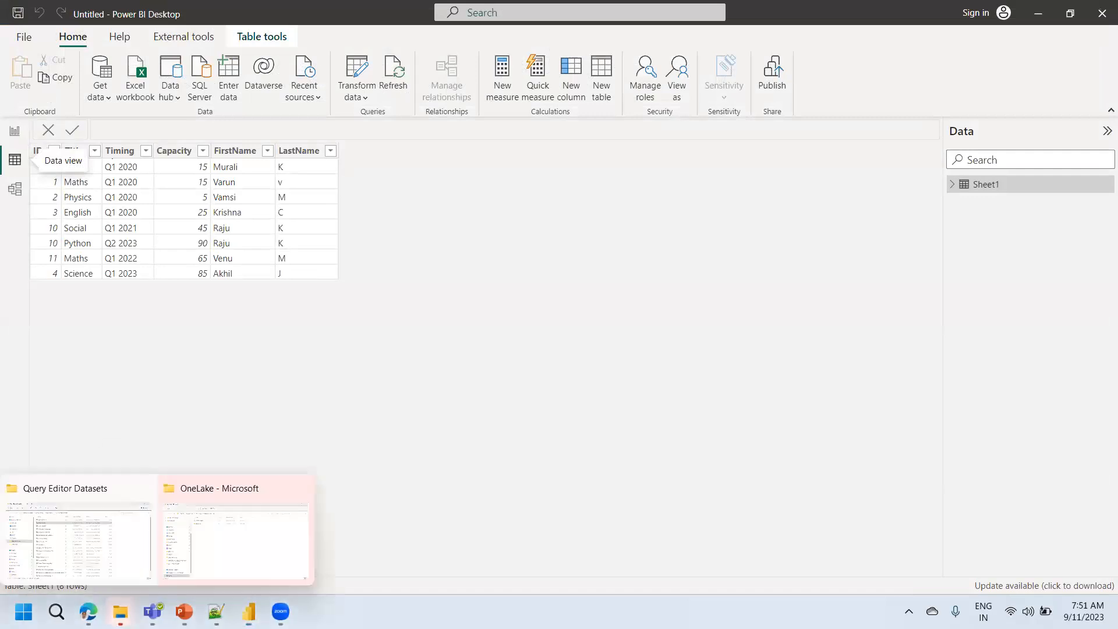
left_click(115, 547)
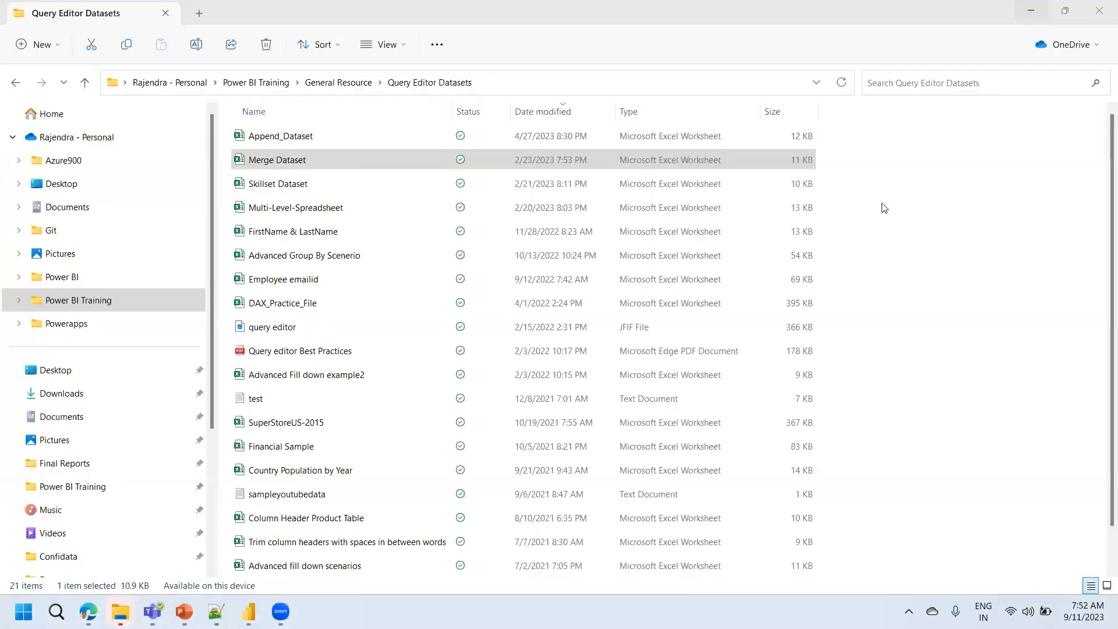
double_click(296, 162)
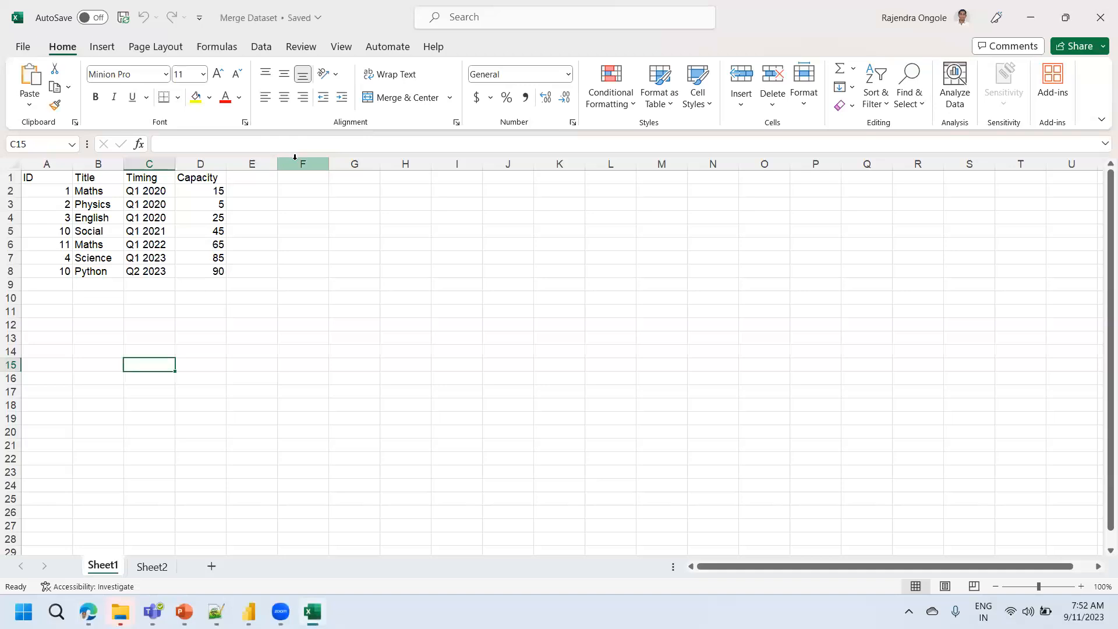
left_click(153, 566)
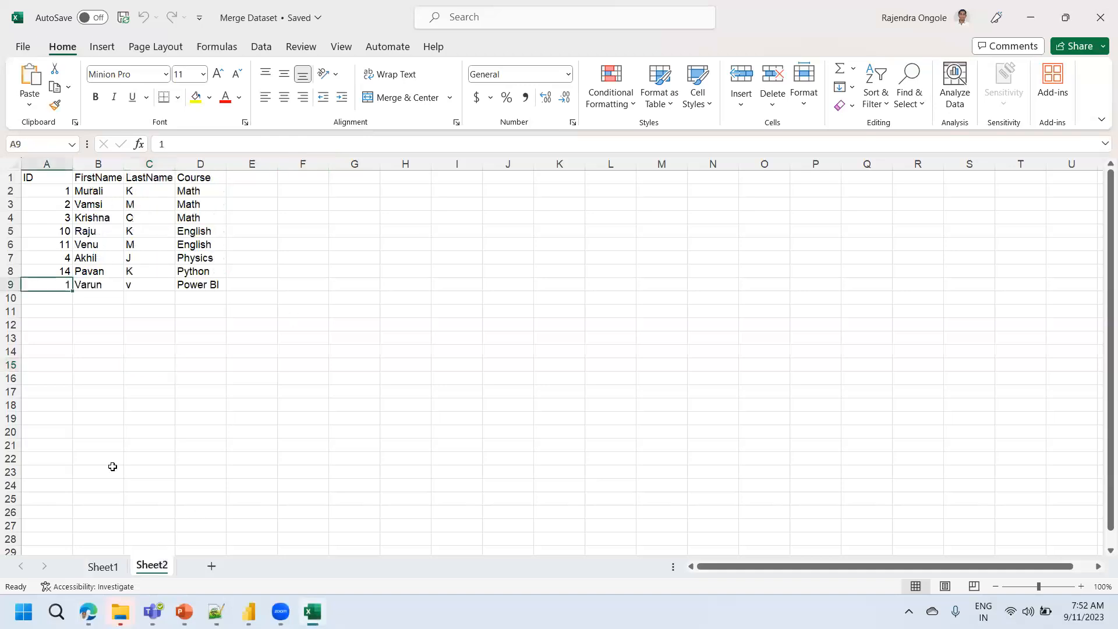
Step: Add a record in row 10 of Sheet2 with ID 34, a first name, a last name initial and the course Glue
left_click(61, 299)
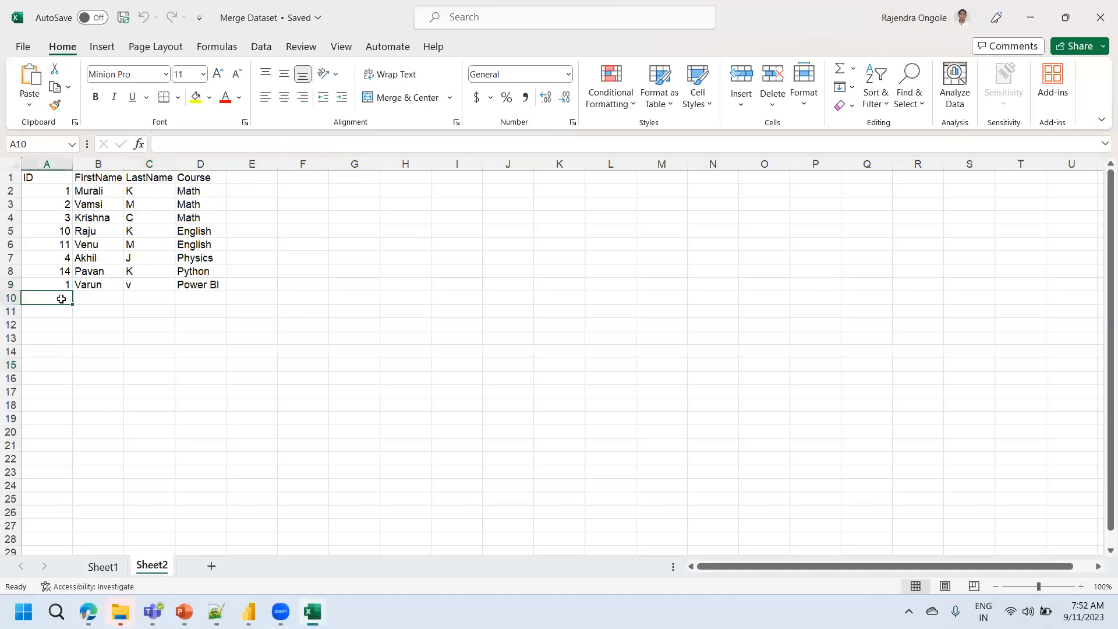
type("14")
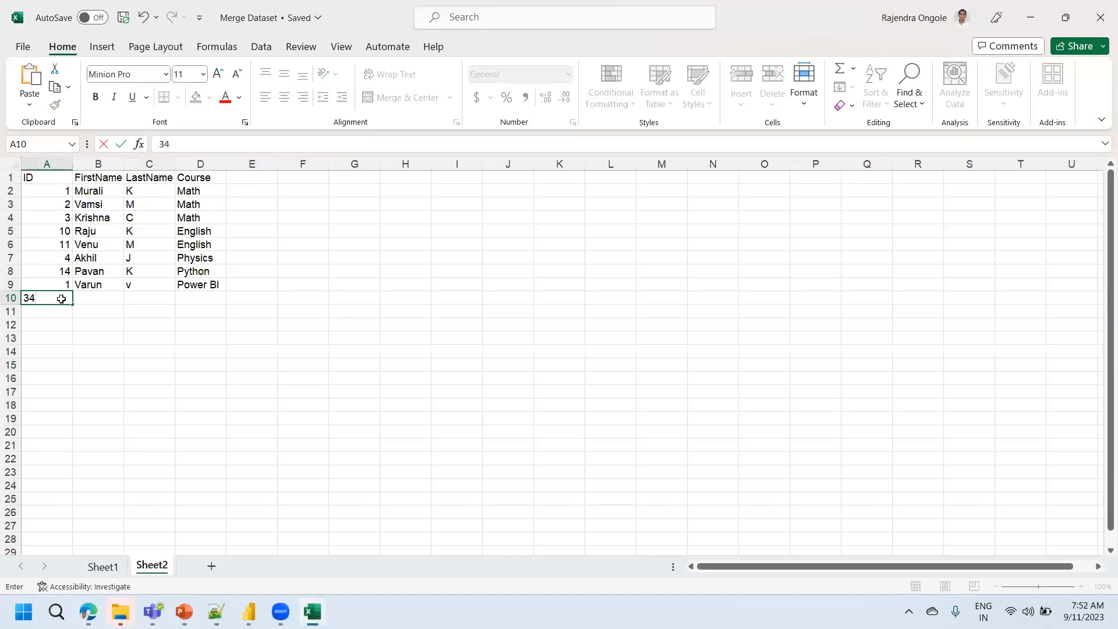
key("Tab")
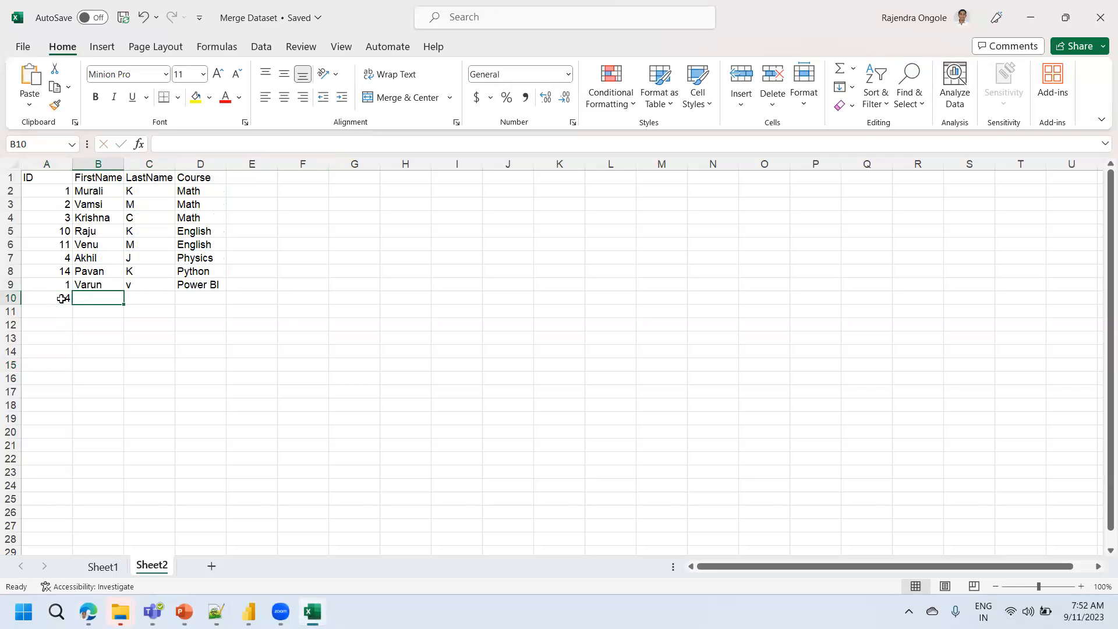
type("Raju")
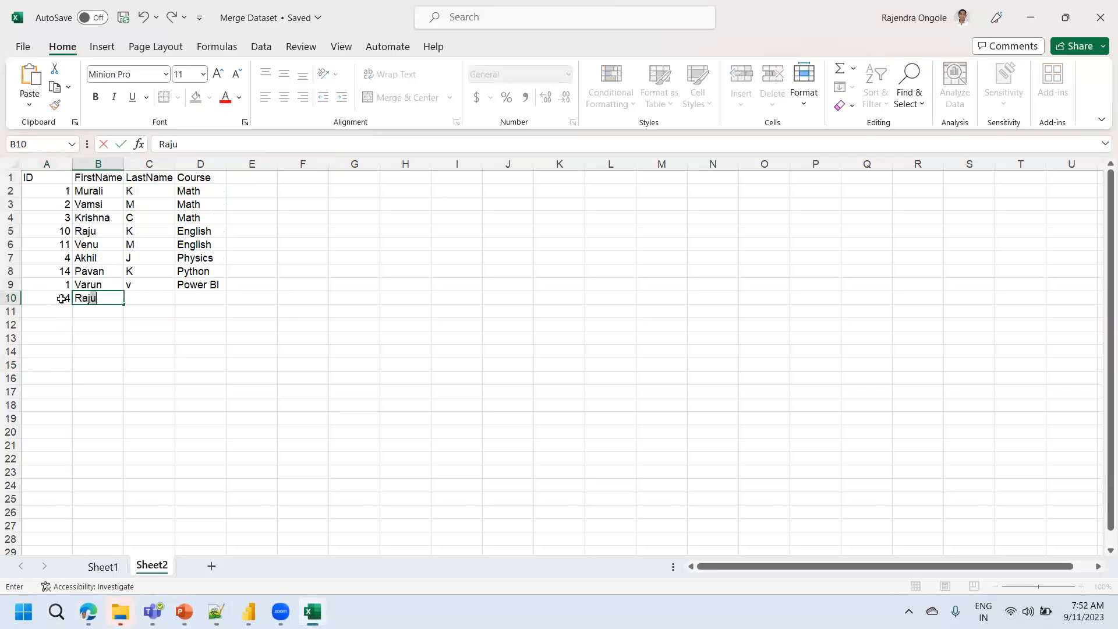
key("BackSpace")
key("BackSpace")
type("ma")
key("Tab")
type("K")
key("Tab")
type("Glue")
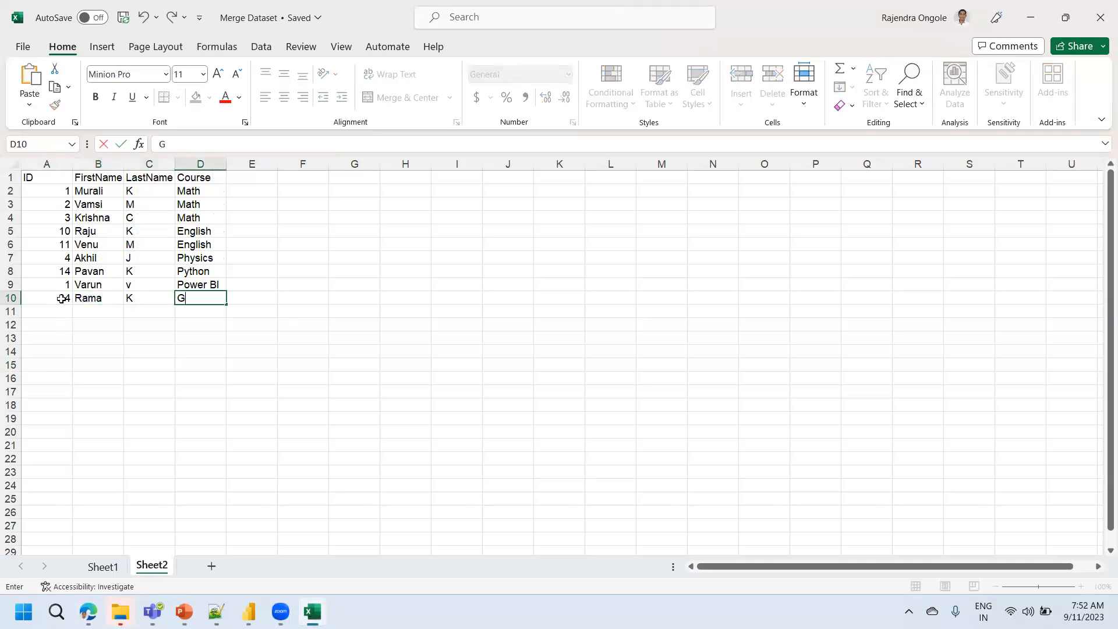
left_click(505, 428)
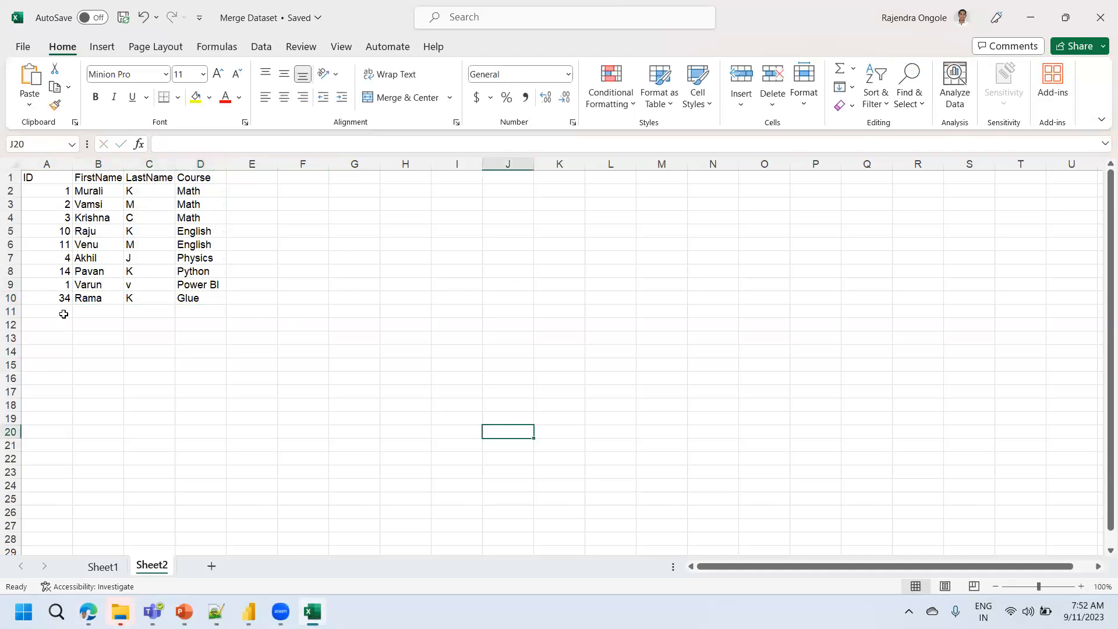
Step: Save and close the Merge Dataset workbook, and return to the Power BI Desktop window
key("ctrl+s")
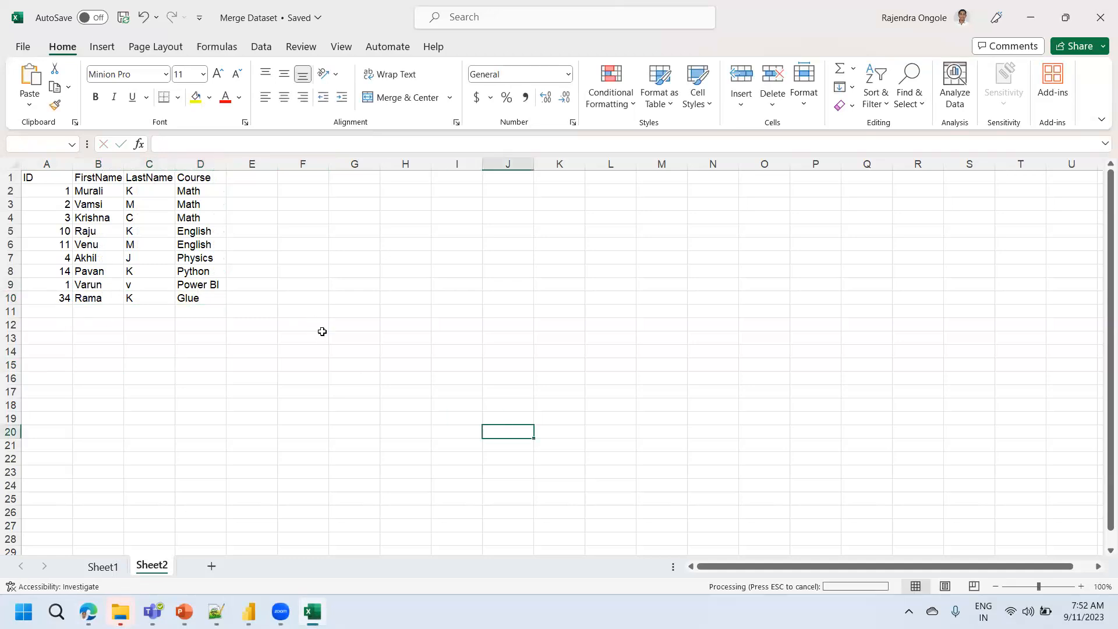
left_click(1102, 10)
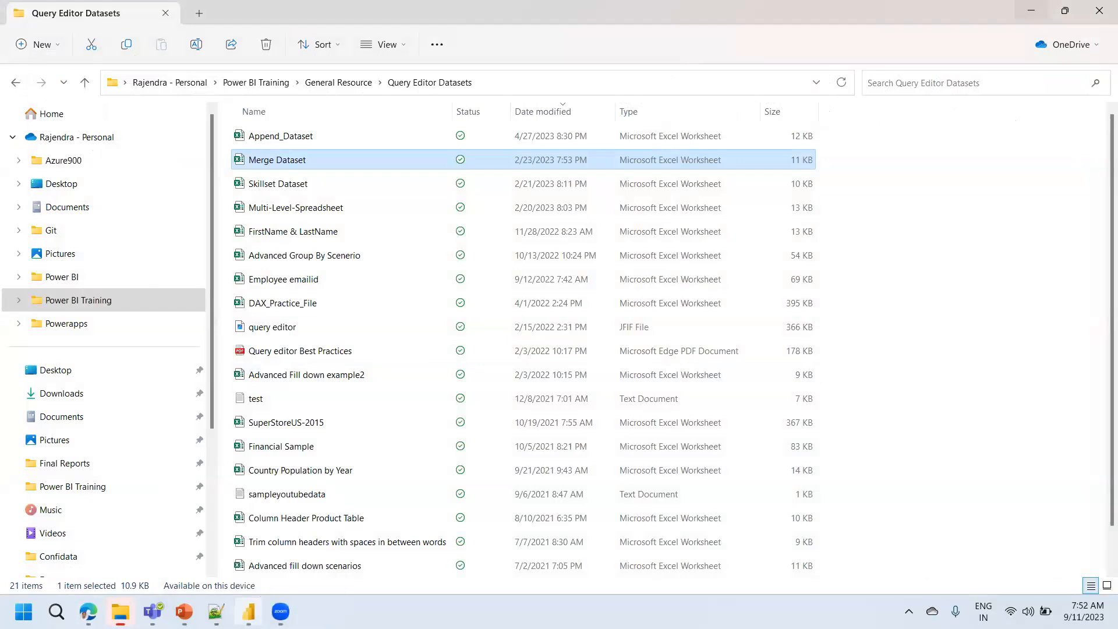
left_click(1031, 11)
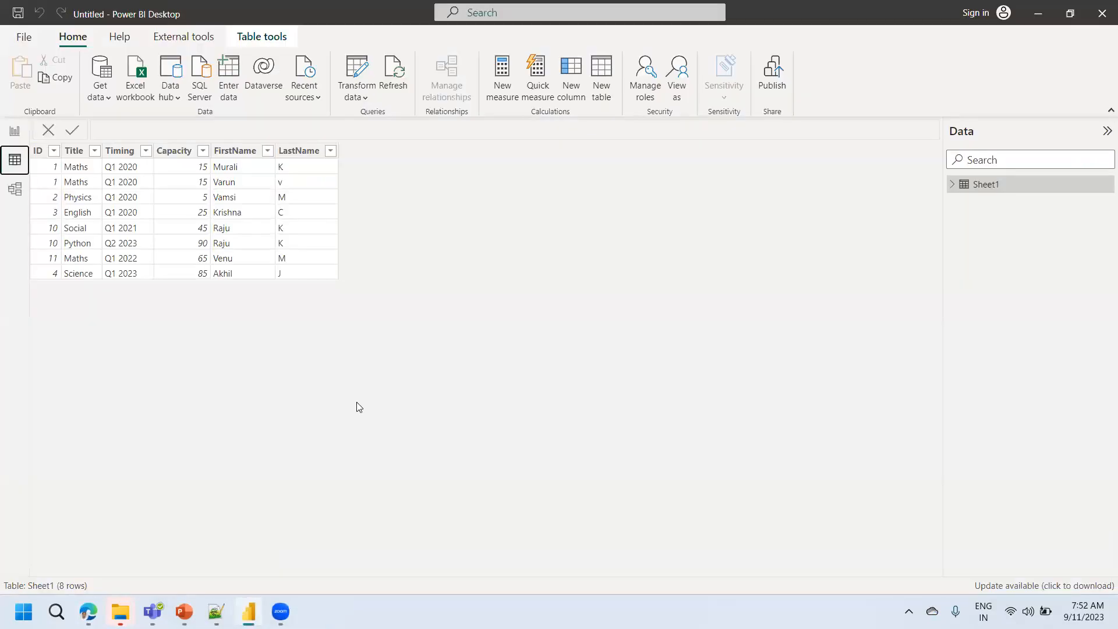
Step: Reopen the Power Query Editor and refresh the preview of the Sheet2 query
left_click(358, 65)
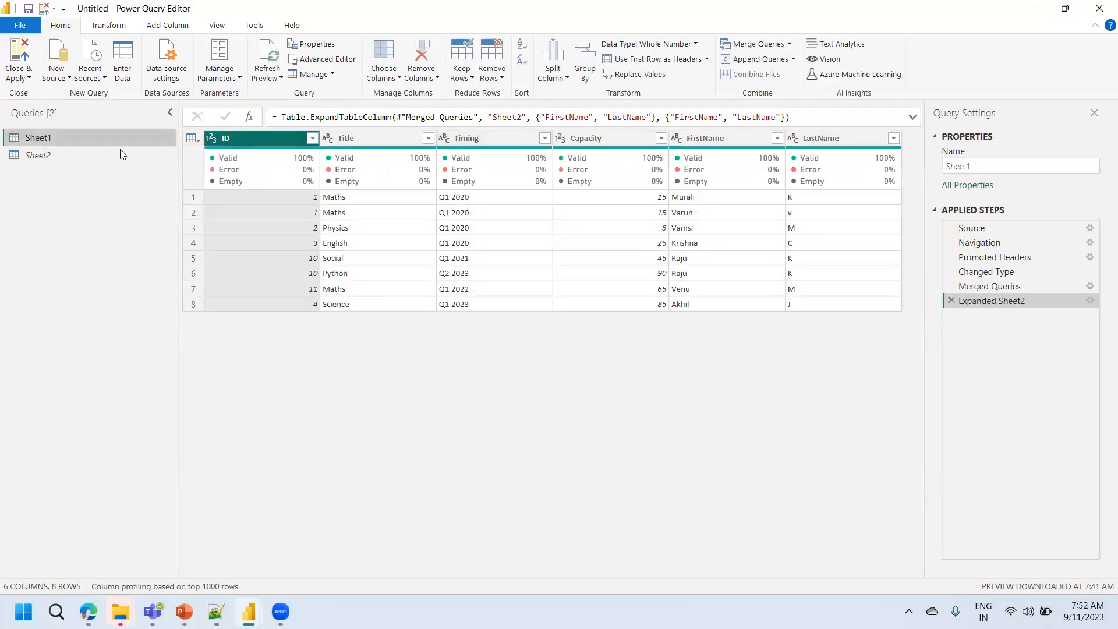
left_click(39, 155)
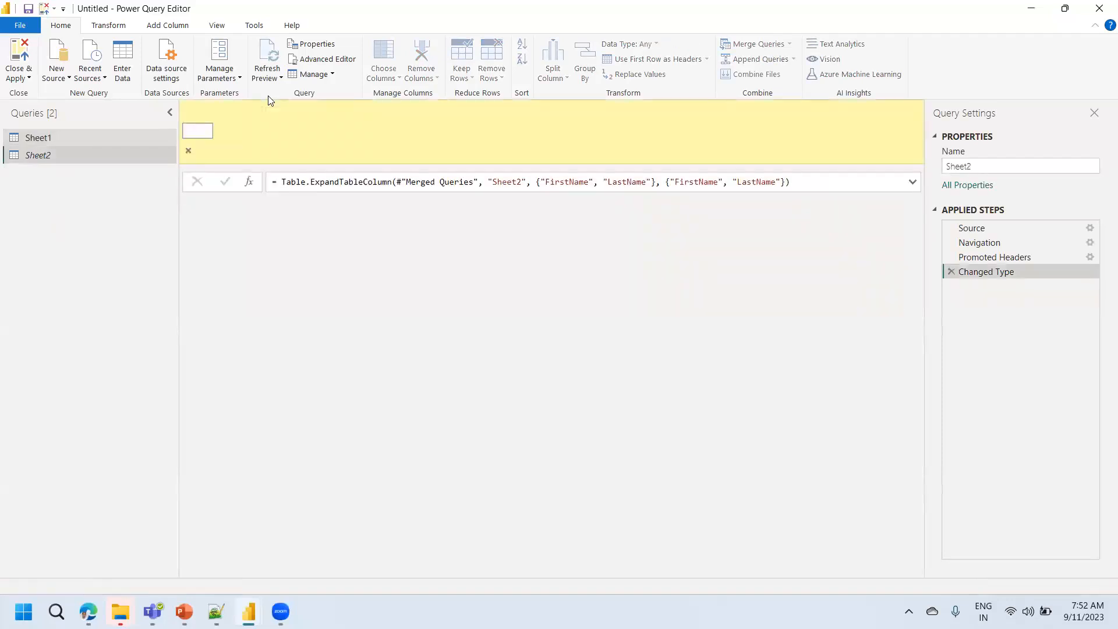
left_click(279, 79)
left_click(281, 93)
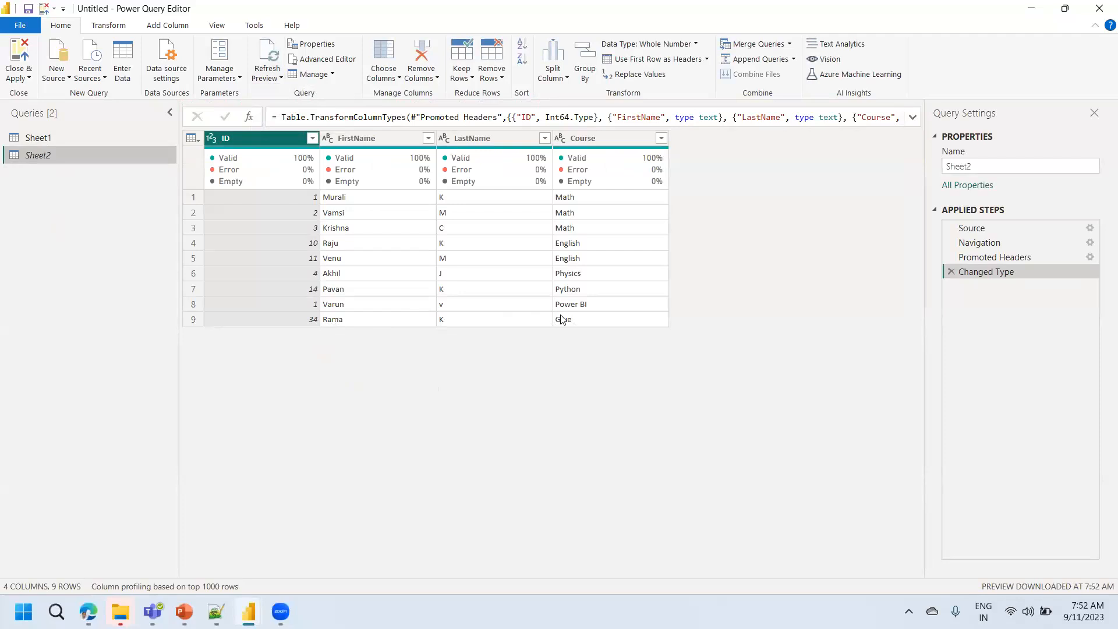
Step: Compare the rows of Sheet1 and Sheet2, and review the settings of the Merged Queries step without changing them
left_click(43, 138)
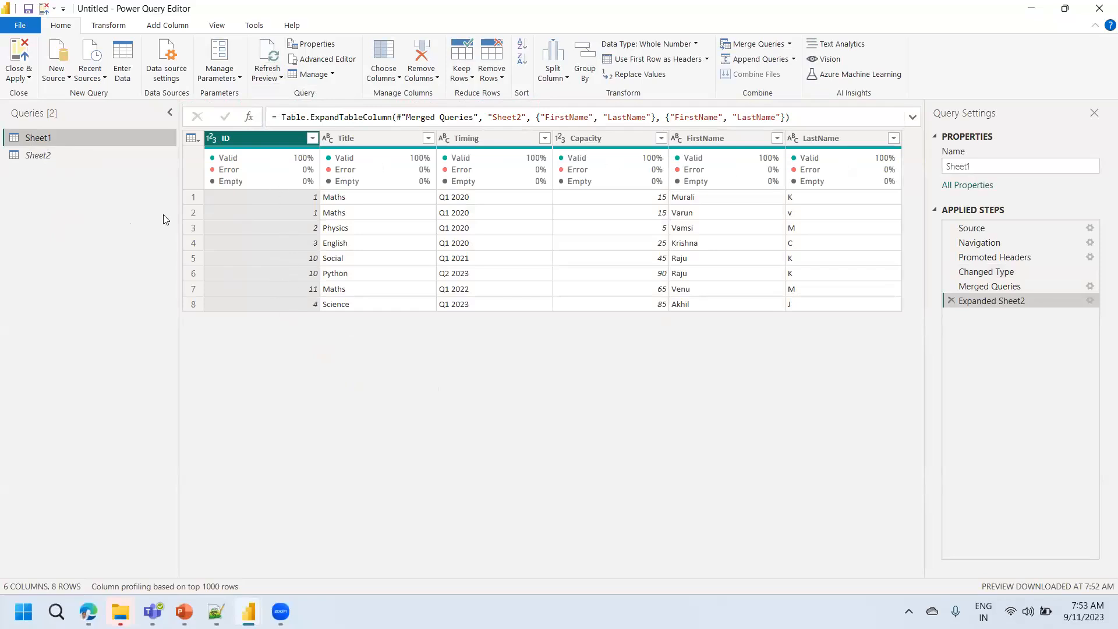
left_click(38, 155)
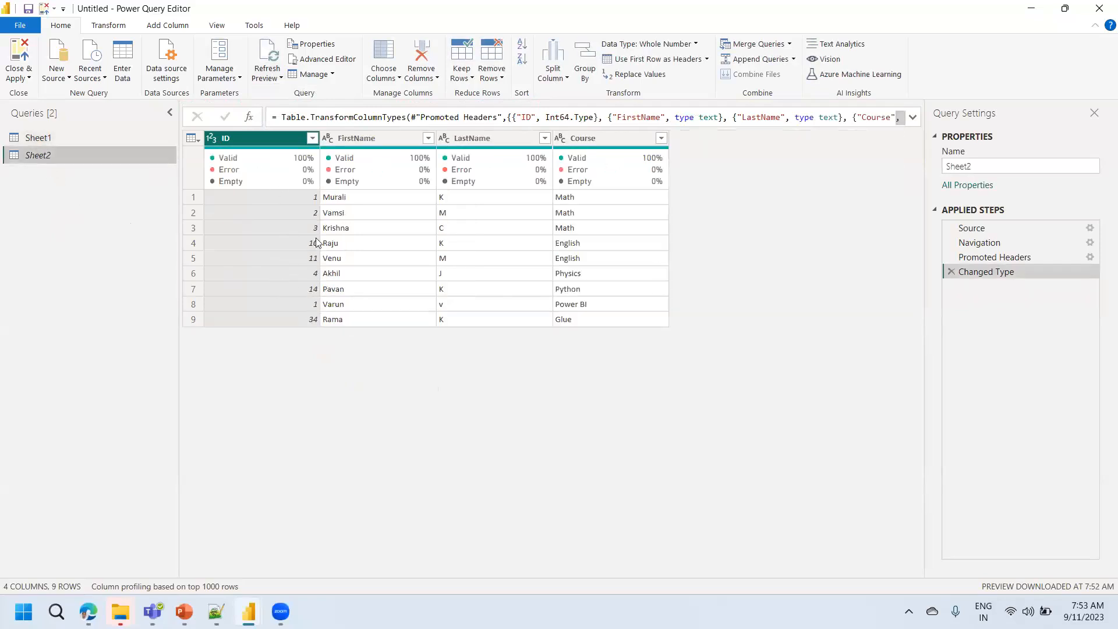
left_click(43, 140)
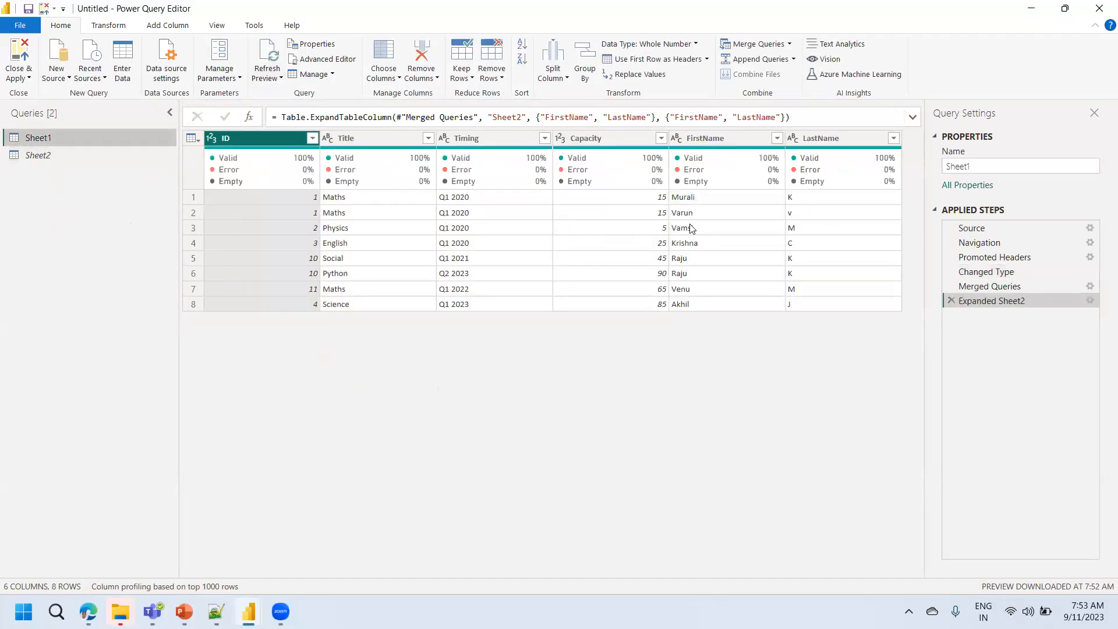
left_click(1089, 287)
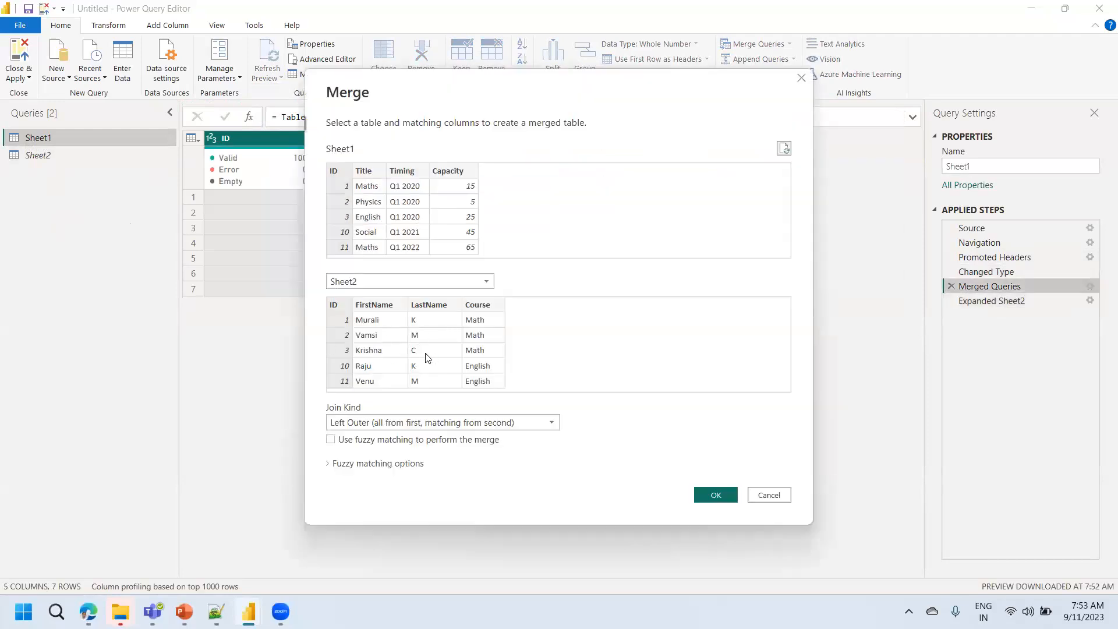
left_click(777, 500)
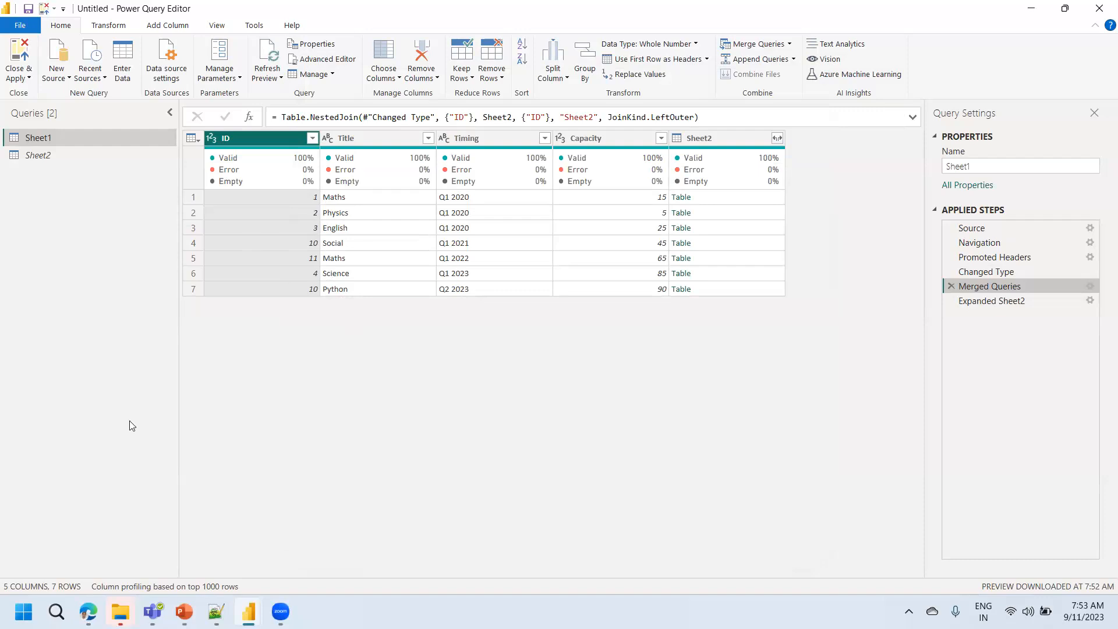
Step: Look at the datasets folder, and return to the Power Query Editor to compare Sheet2's IDs with the expanded Sheet1 rows
left_click(120, 611)
left_click(121, 550)
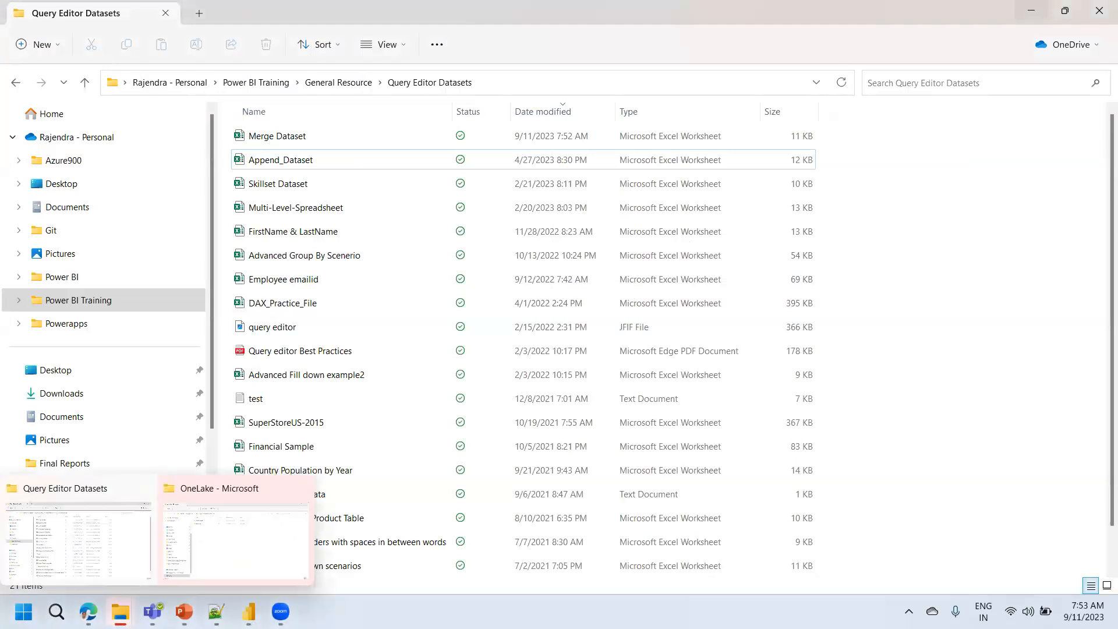
left_click(249, 612)
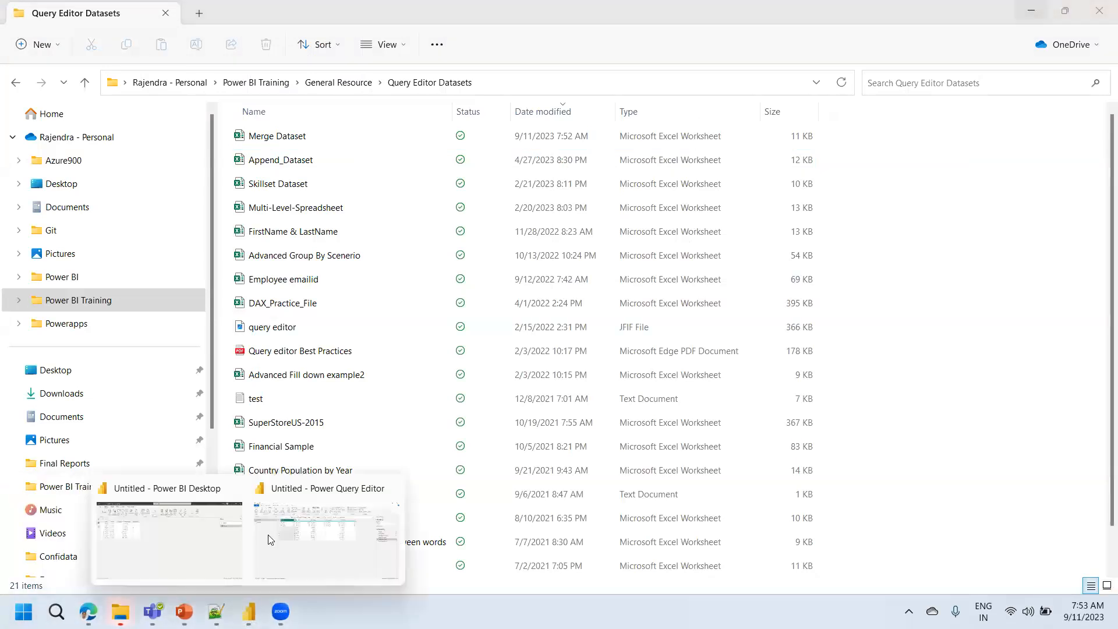
left_click(340, 533)
left_click(57, 158)
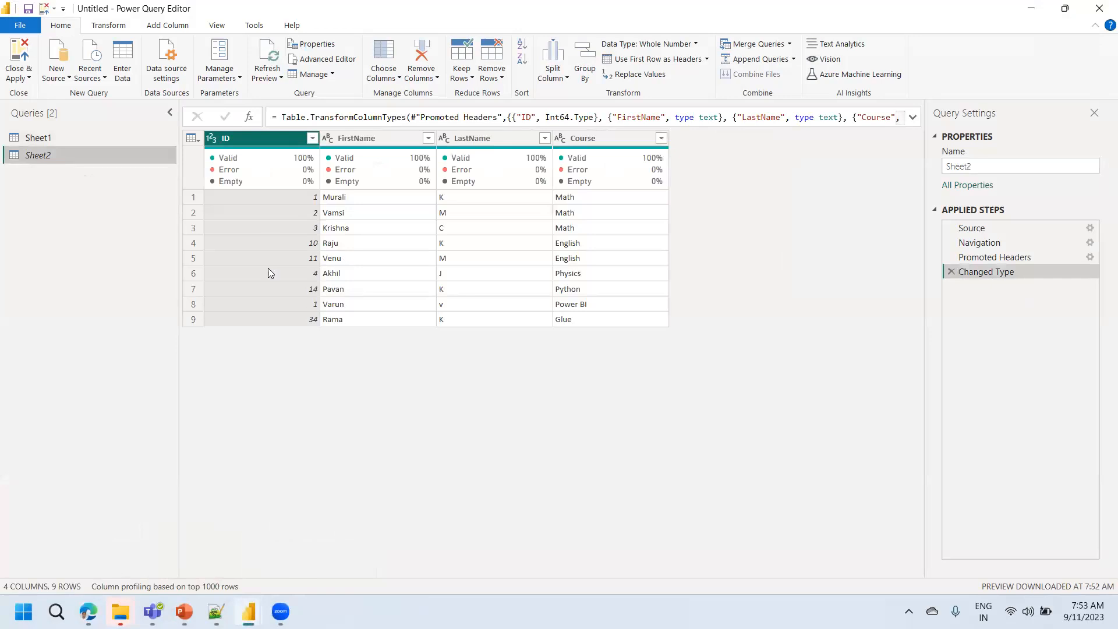
left_click(68, 143)
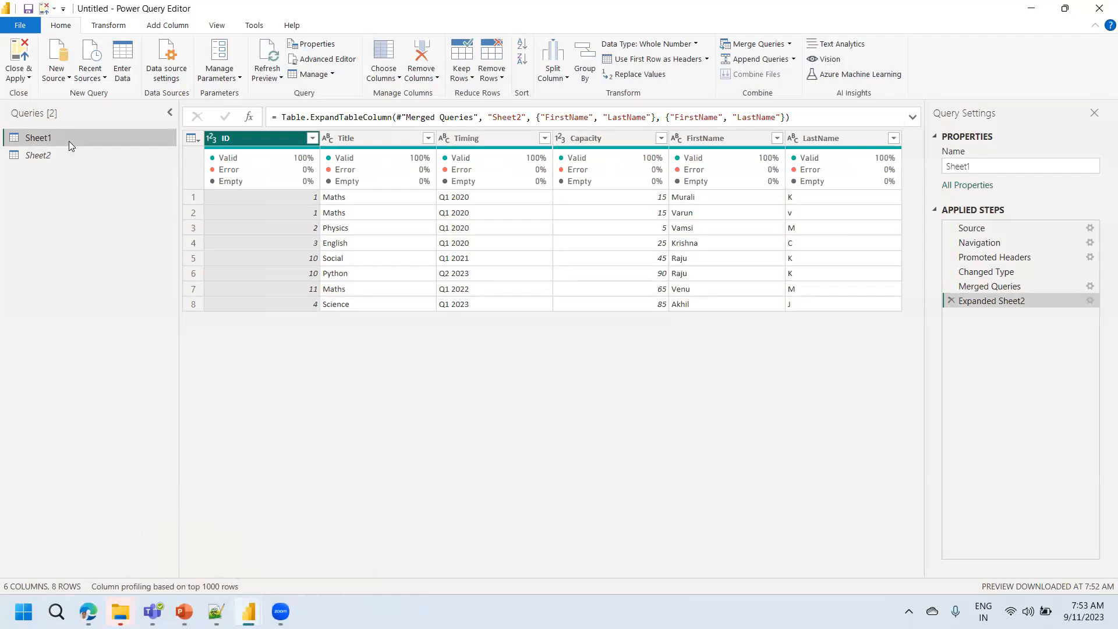
Step: Reopen the Merge Dataset workbook, set the ID in row 10 of Sheet2 to 1, and close the workbook with the change saved
left_click(124, 609)
left_click(103, 566)
left_click(285, 140)
double_click(284, 139)
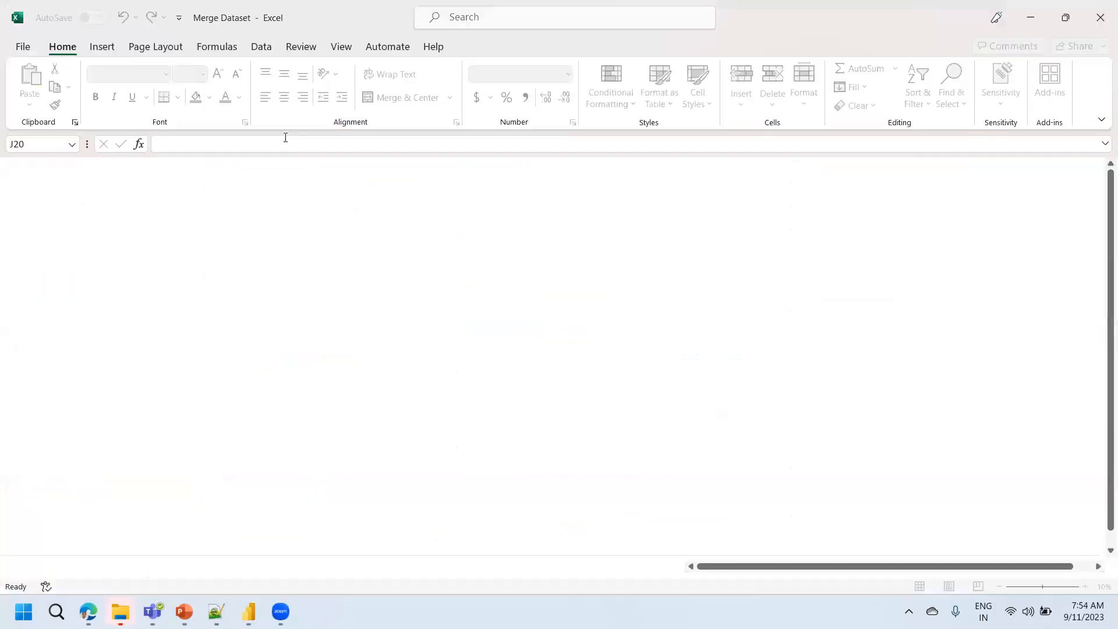
left_click(53, 296)
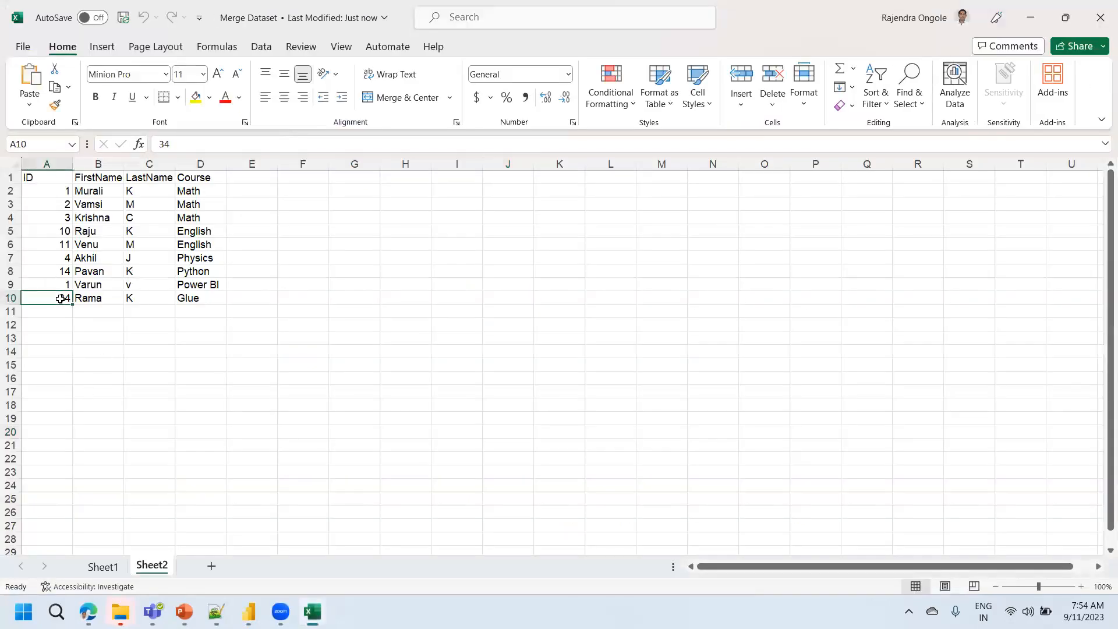
type("1")
left_click(164, 349)
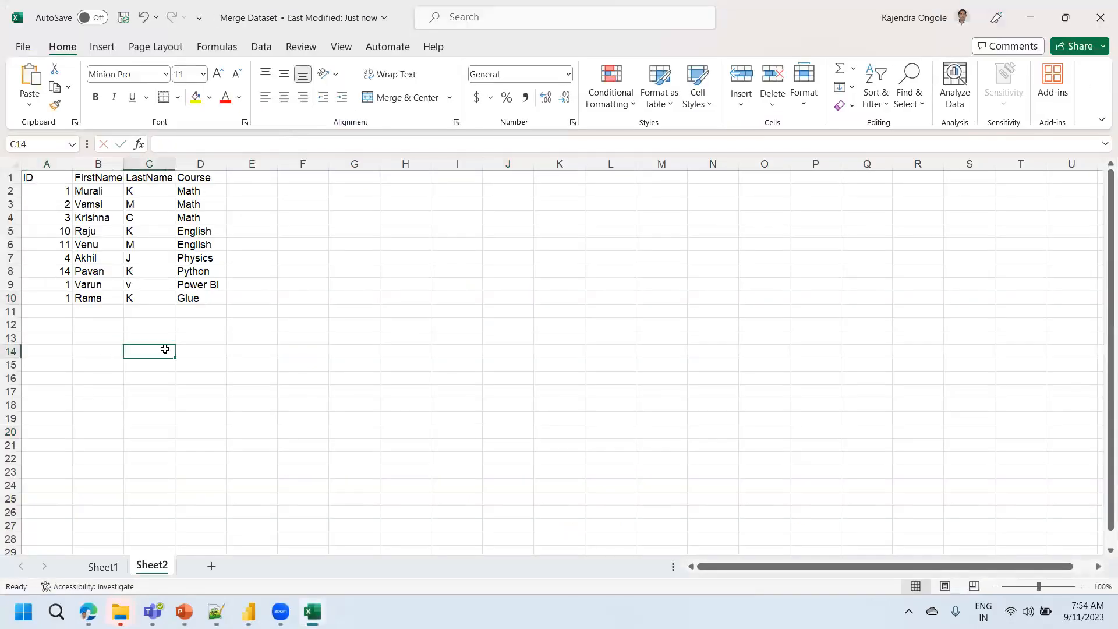
left_click(1100, 18)
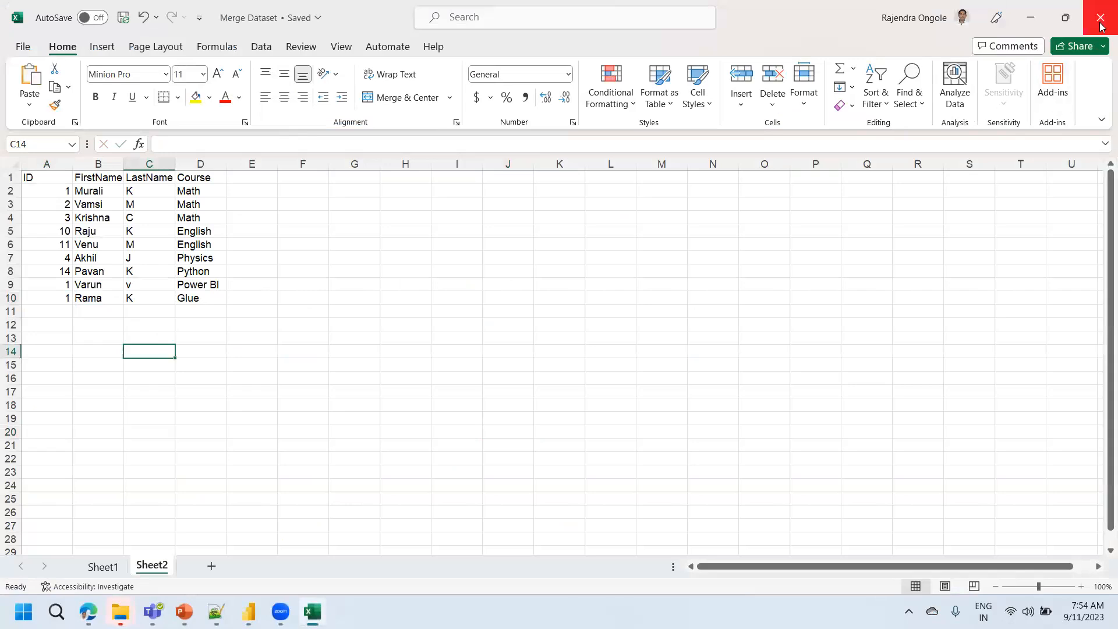
Step: Return to the Power Query Editor, refresh the merged Sheet1 preview, and inspect the FirstName value in row 9
mouse_move(249, 611)
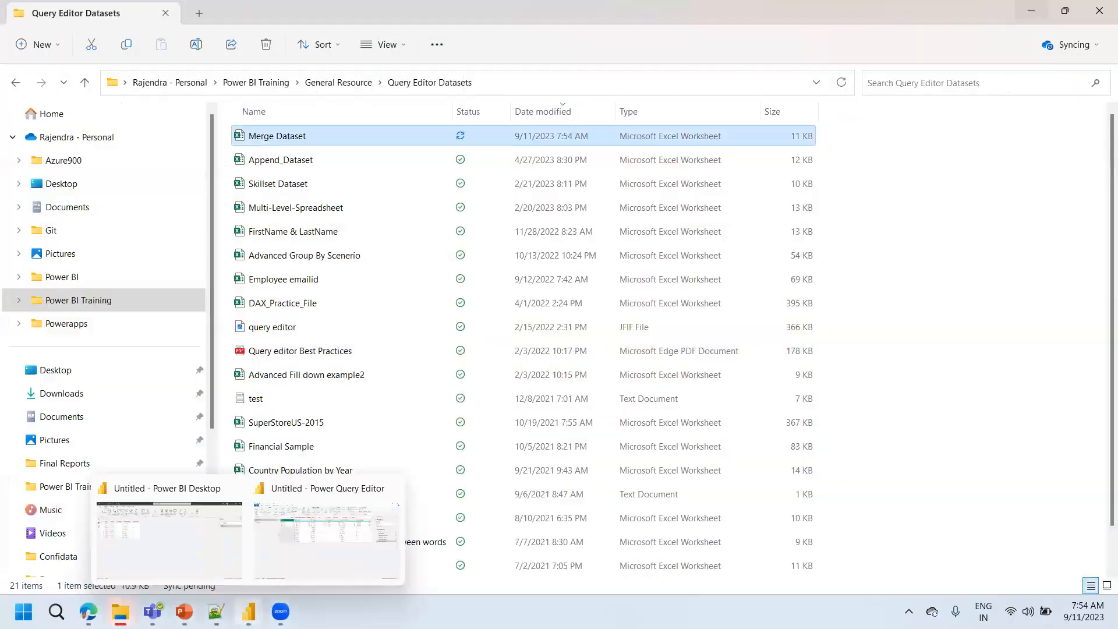
left_click(340, 515)
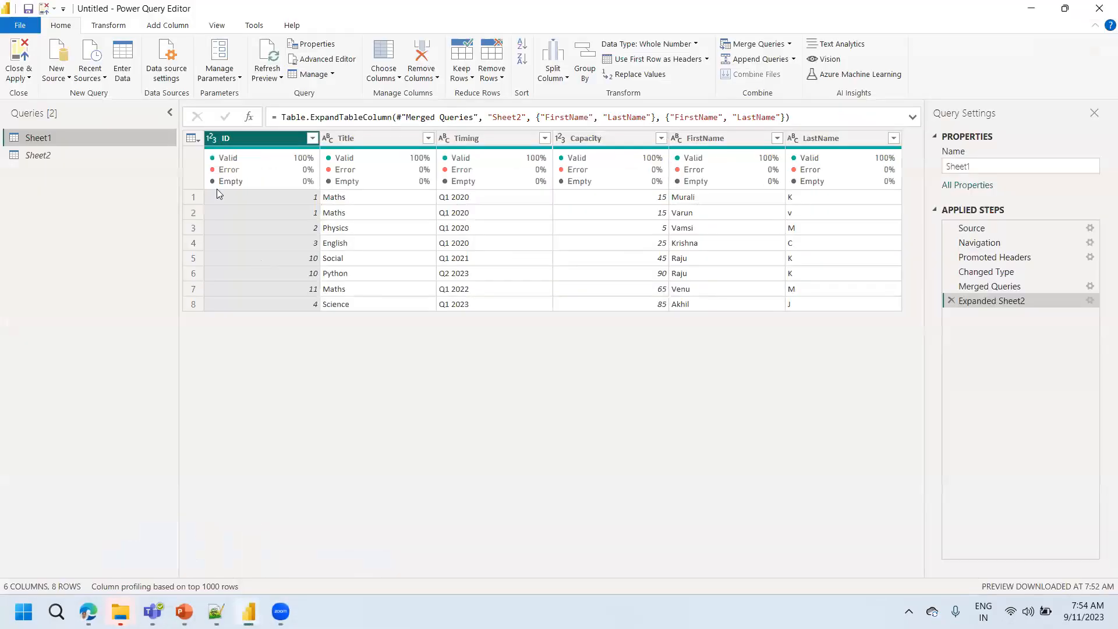
left_click(276, 80)
left_click(287, 107)
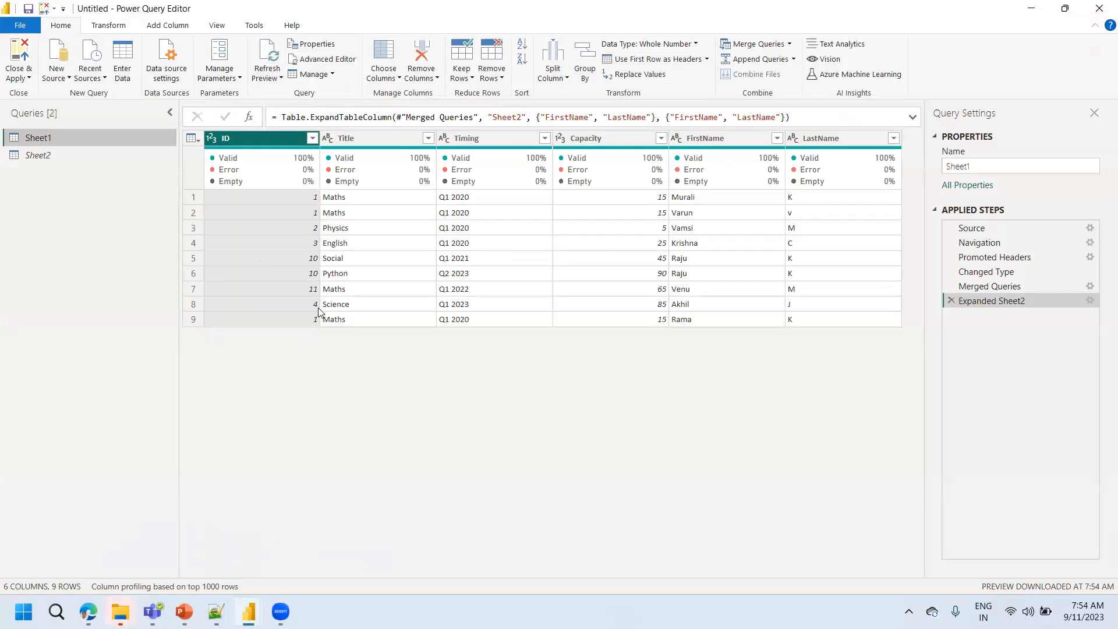
left_click(704, 319)
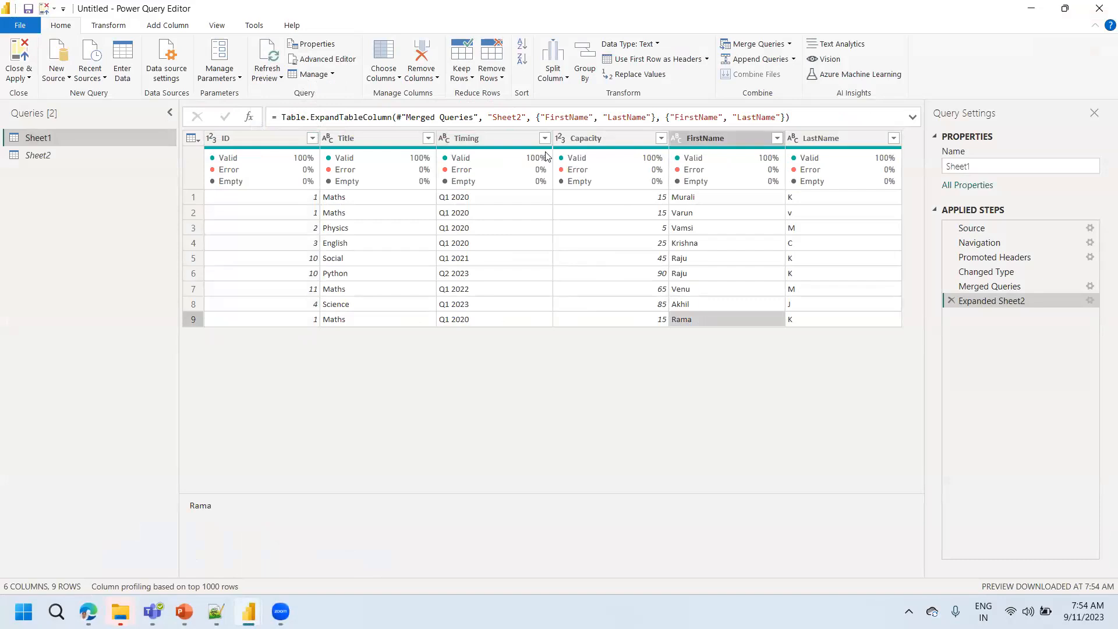
Step: Compare Sheet2 with Sheet1, try to delete the Sheet2 query, and view the Merged Queries step of Sheet1
left_click(43, 157)
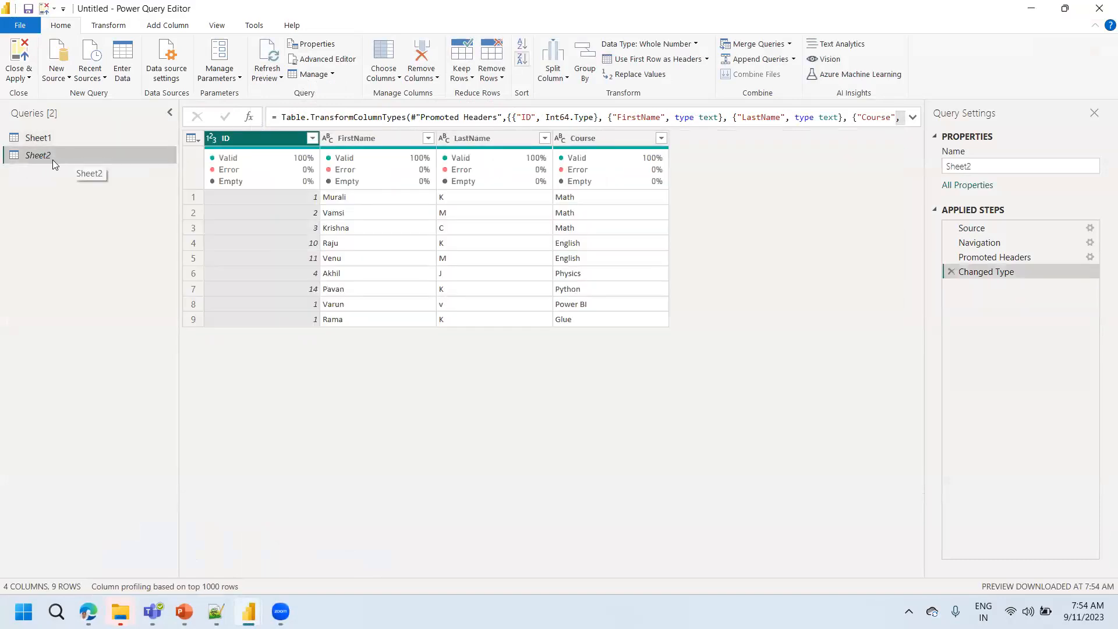
left_click(41, 139)
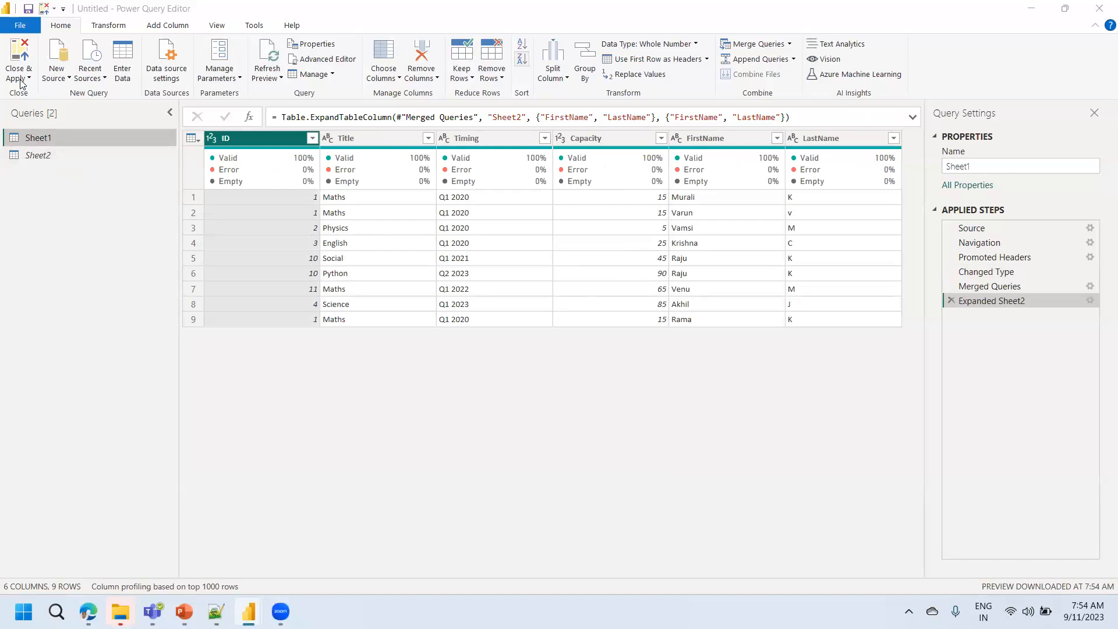
right_click(43, 158)
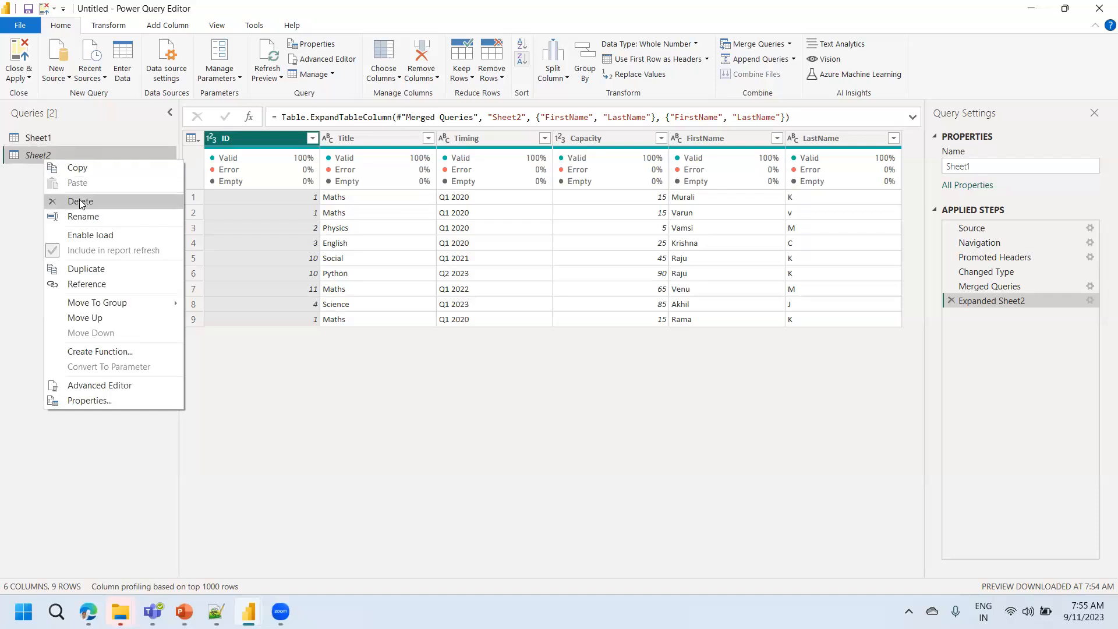
left_click(80, 201)
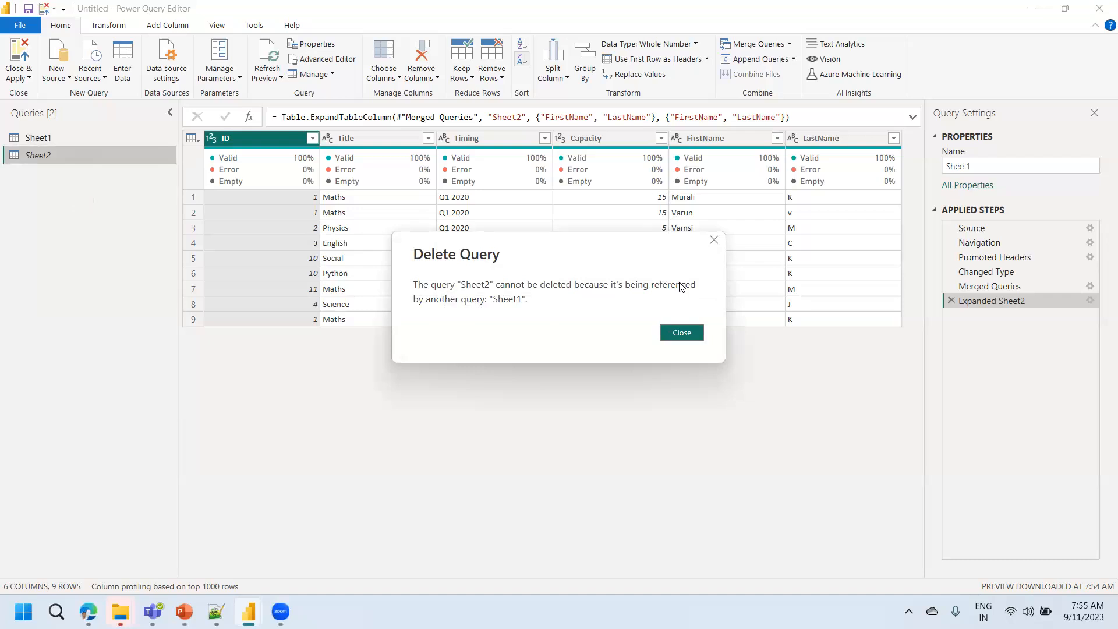
left_click(688, 335)
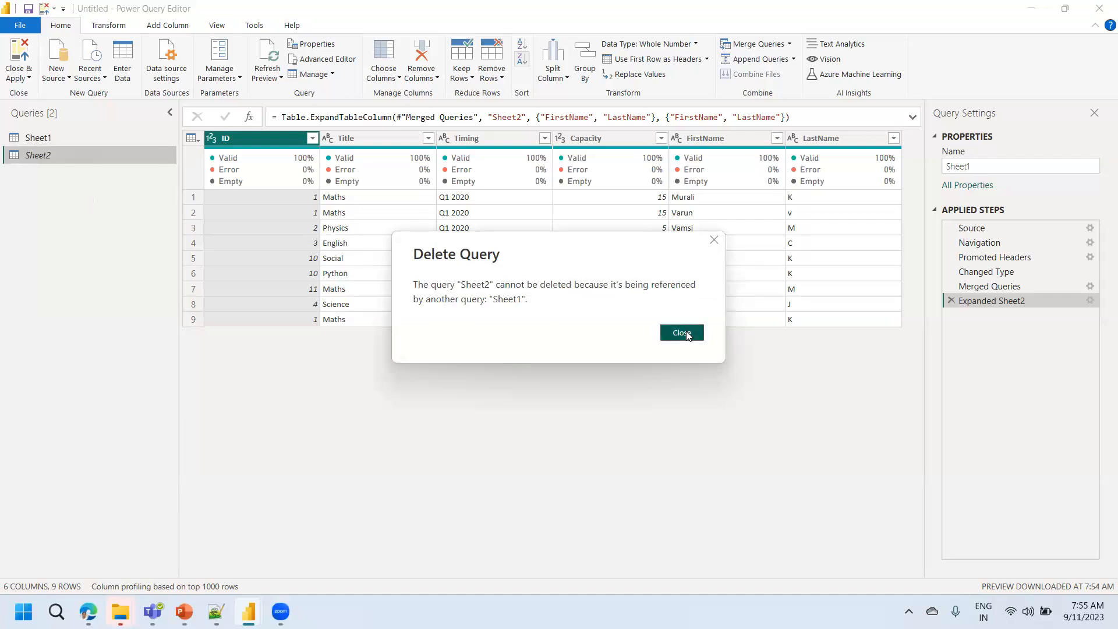
left_click(47, 142)
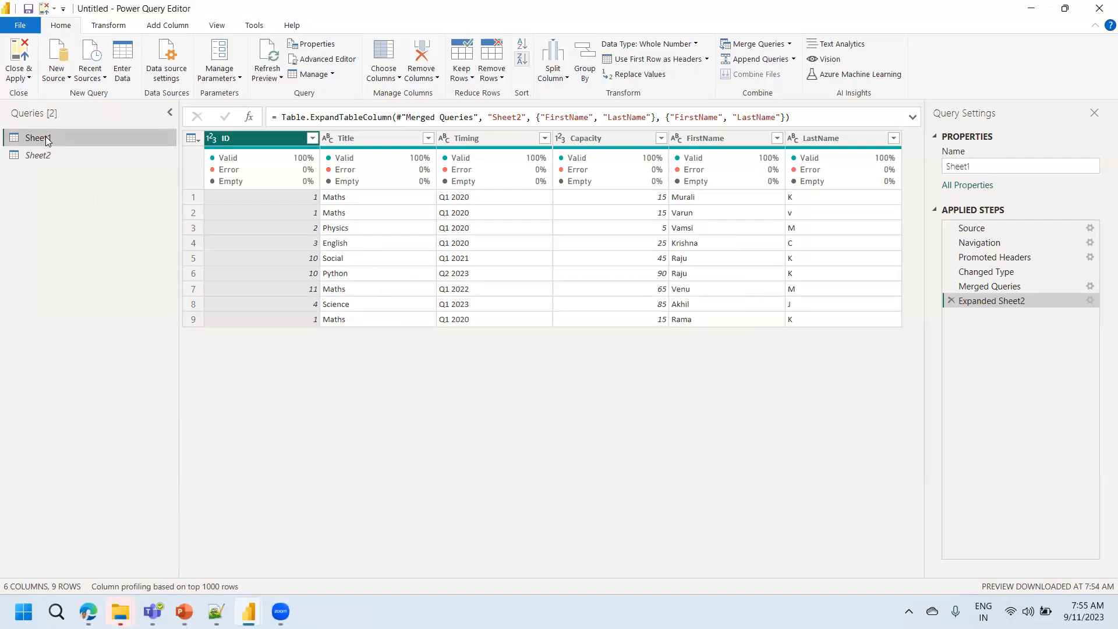
left_click(1012, 289)
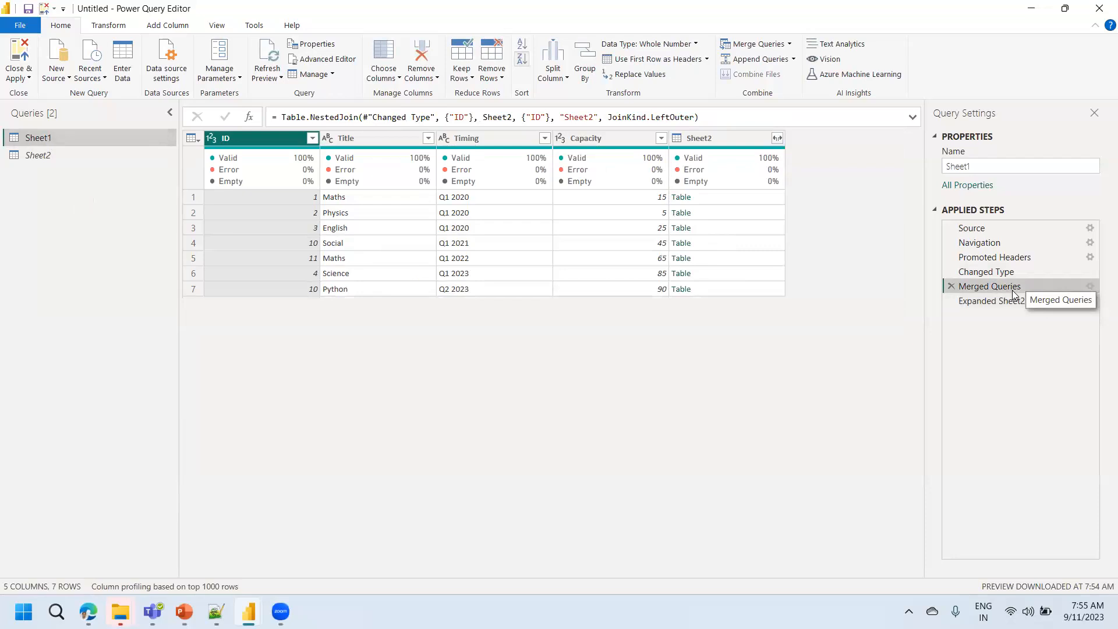
Step: Close the Power Query Editor, switch to the Power BI Desktop data view, and refresh the data of the Sheet1 table
left_click(26, 78)
left_click(54, 98)
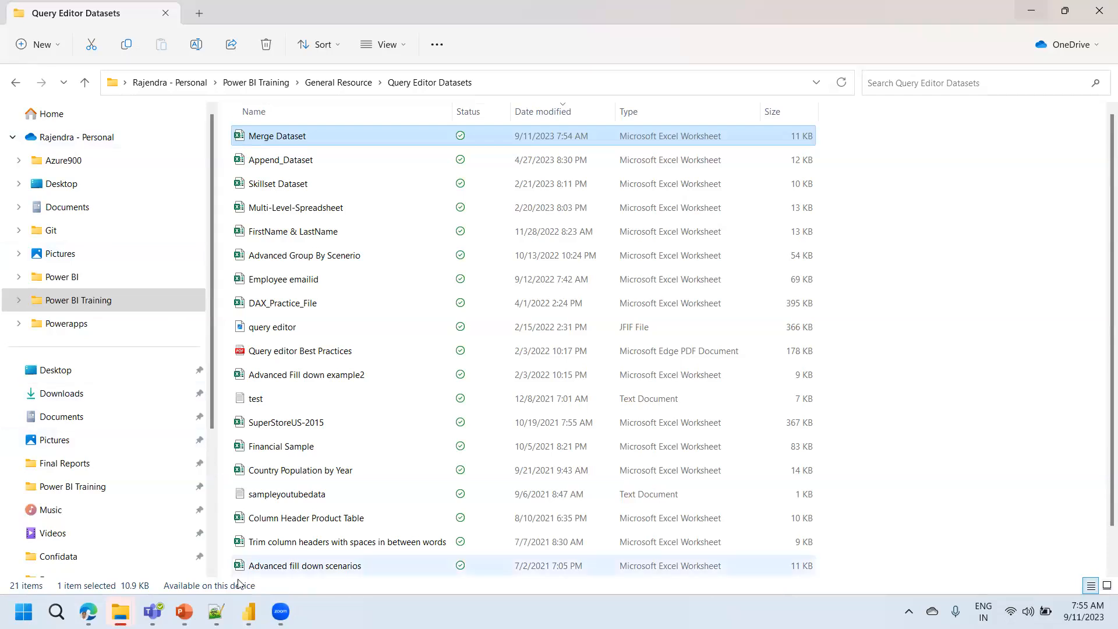
left_click(249, 611)
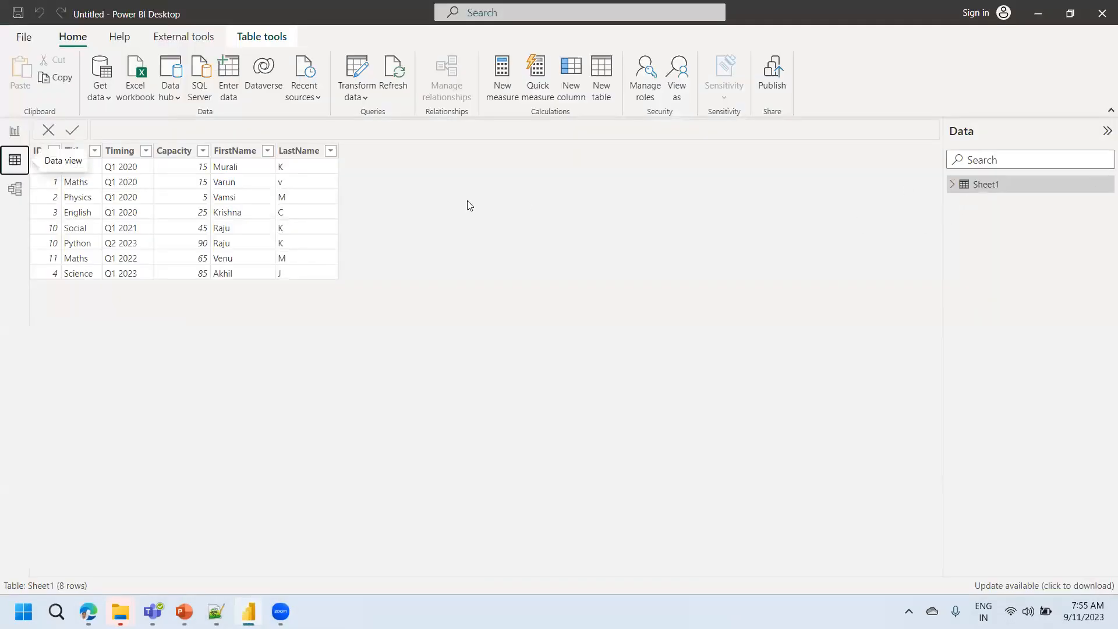
left_click(301, 152)
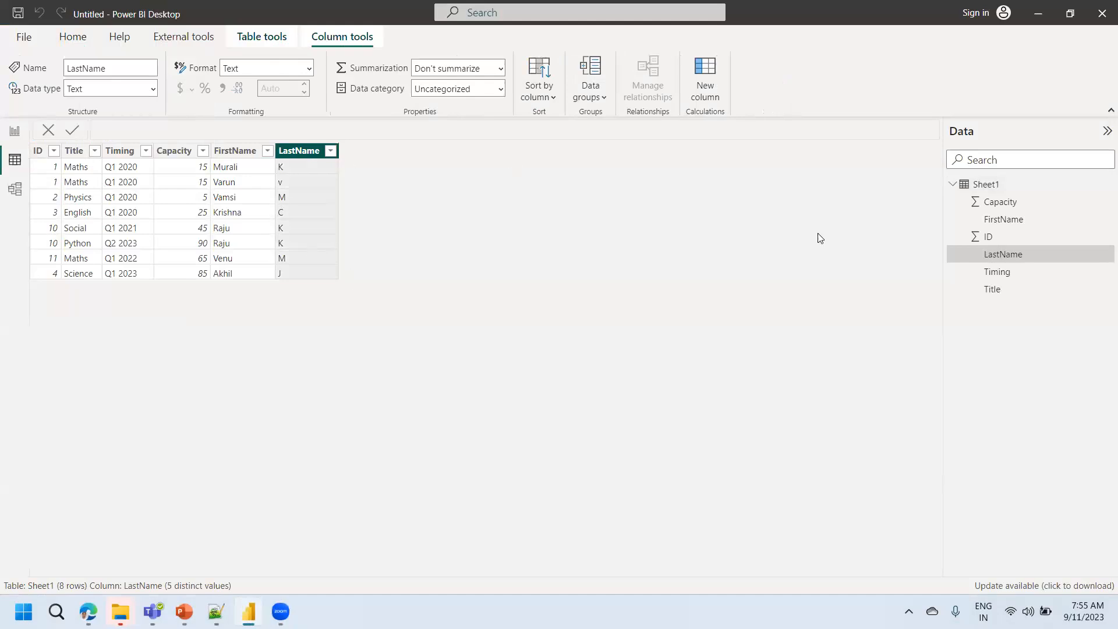
right_click(1013, 184)
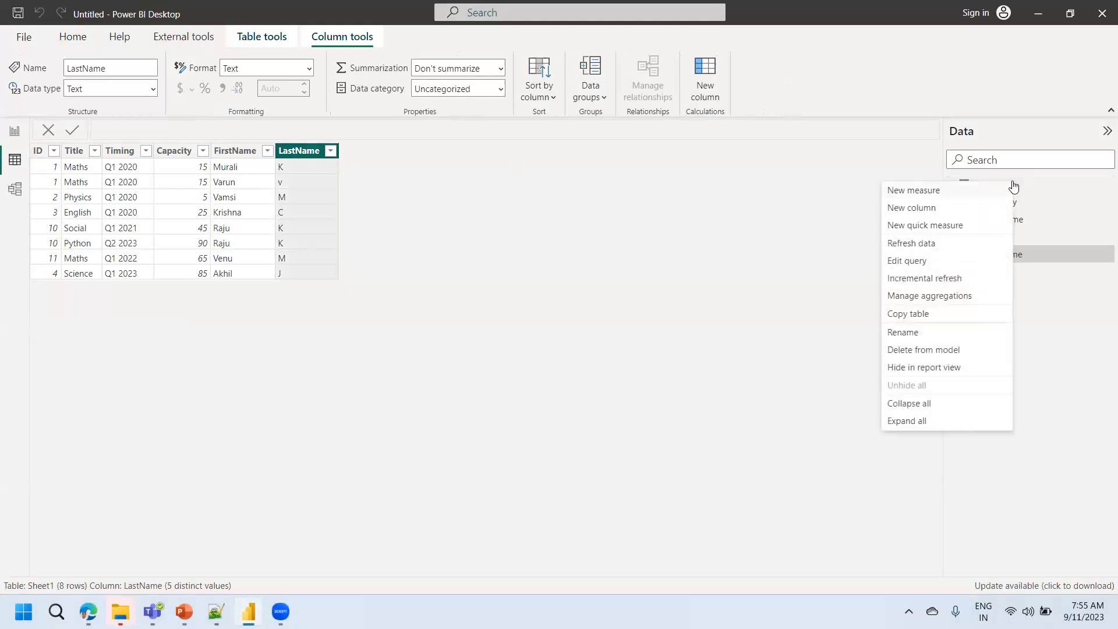
left_click(931, 246)
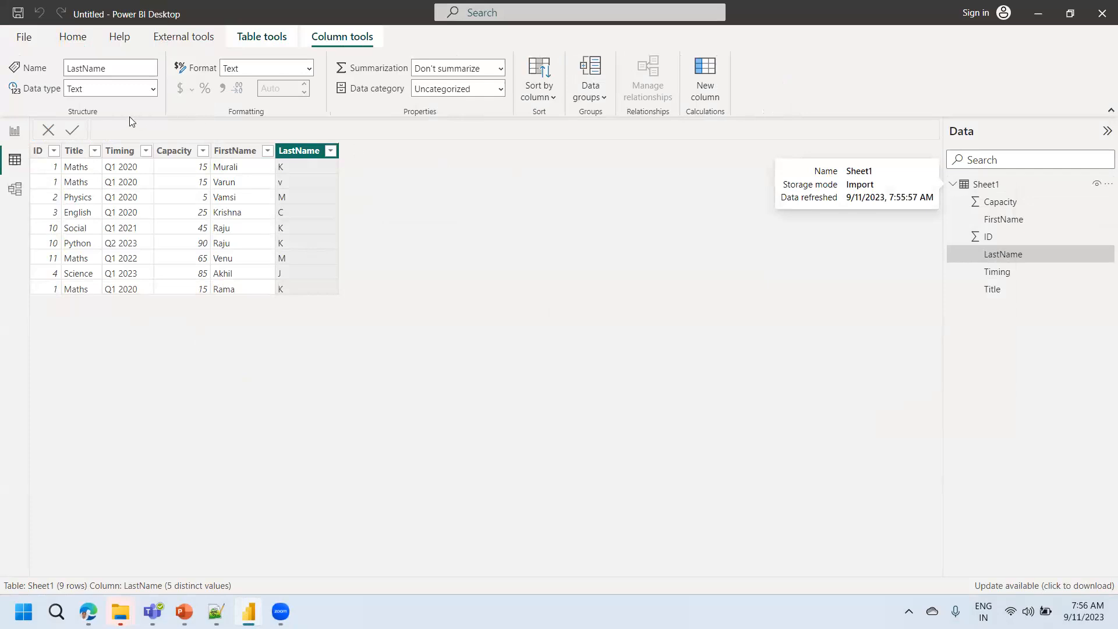
Step: Reopen the Power Query Editor and examine the Capacity and nested Sheet2 columns at Sheet1's Merged Queries step
left_click(76, 37)
left_click(350, 74)
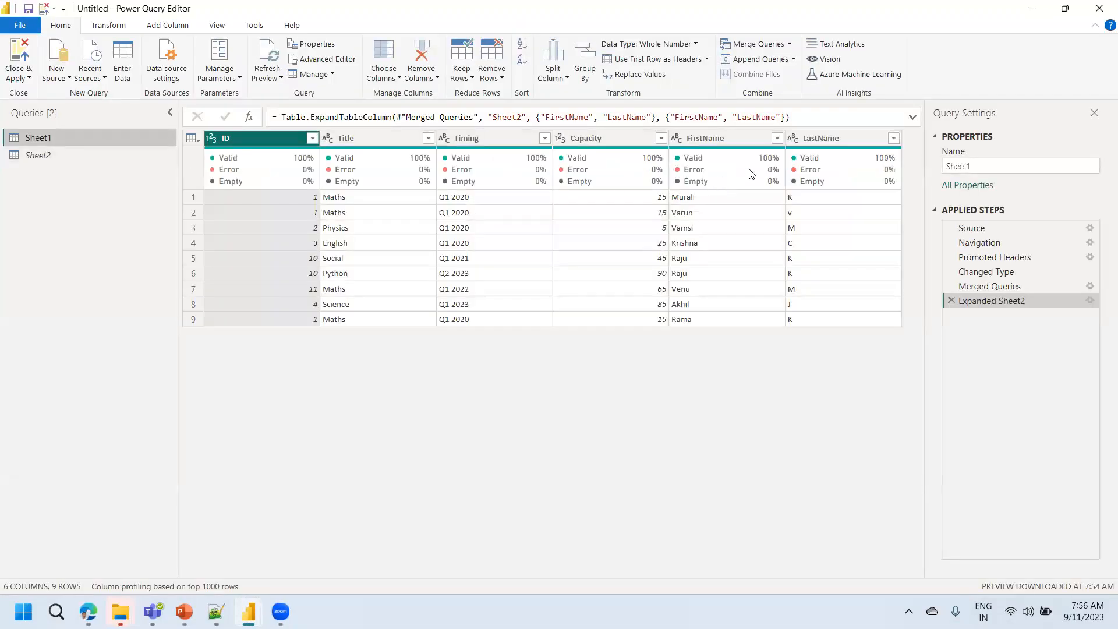
left_click(995, 288)
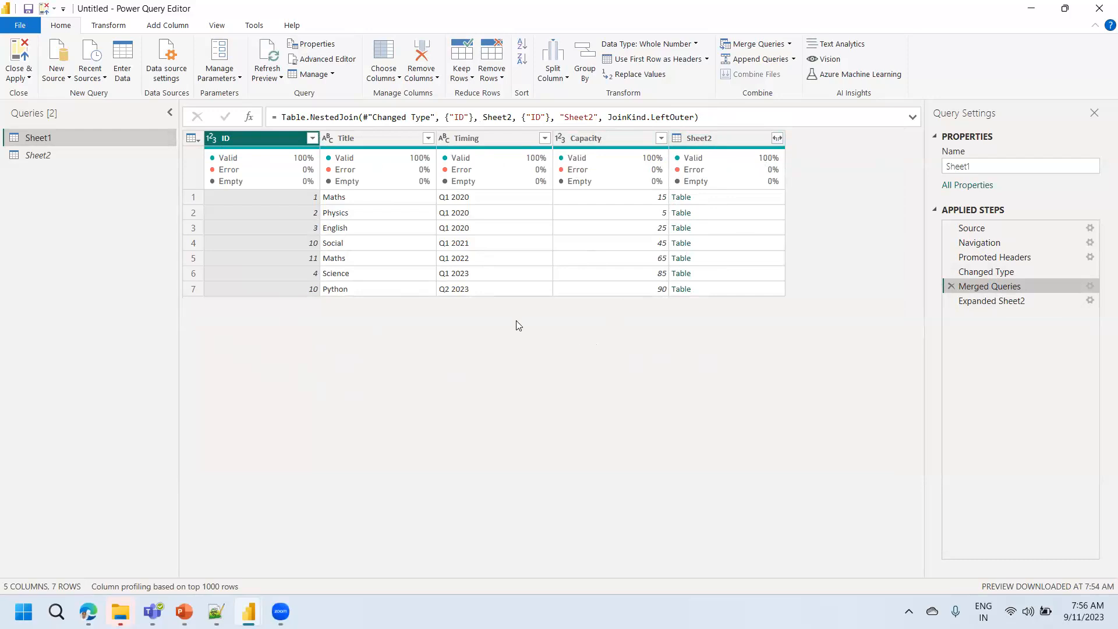
left_click(596, 149)
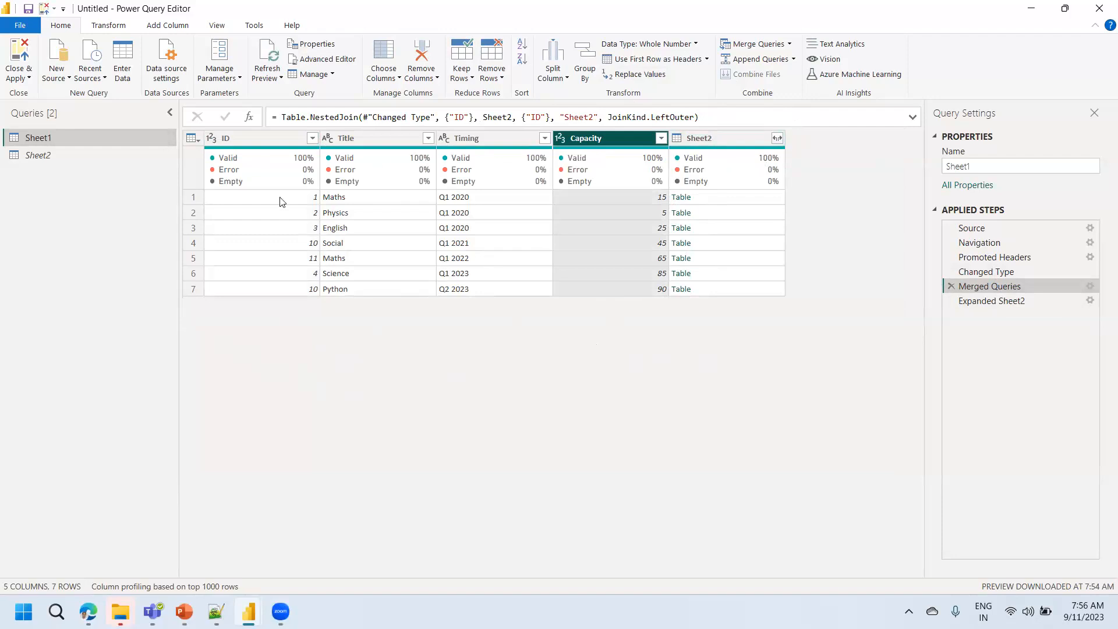
left_click(707, 140)
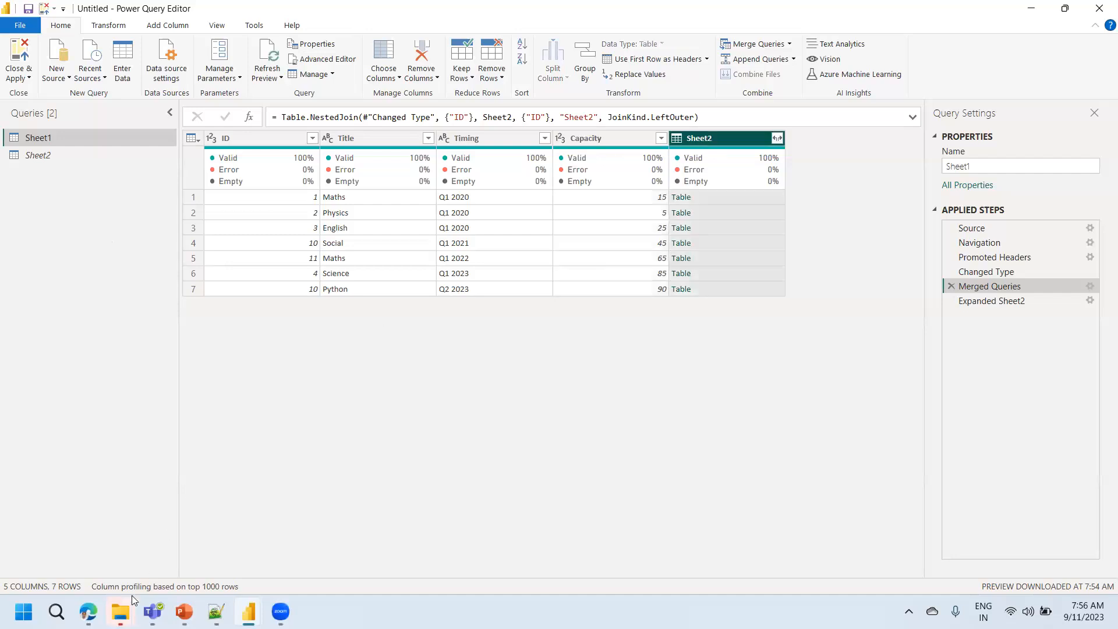
Step: Switch to the Query Editor Datasets folder and open the Append_Dataset workbook in Excel
mouse_move(130, 606)
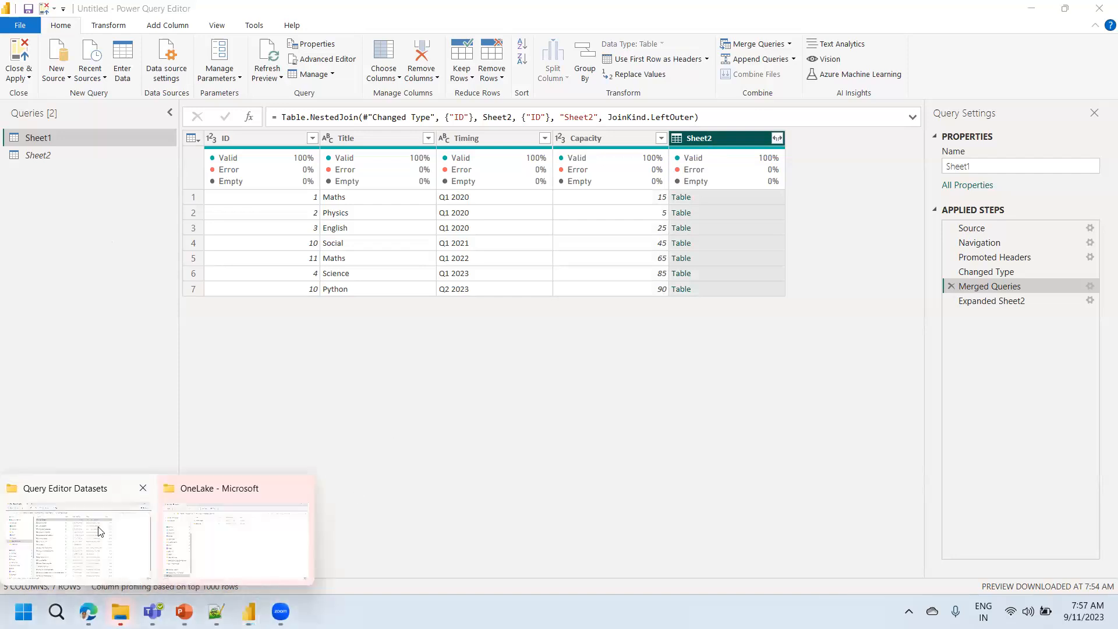
left_click(99, 531)
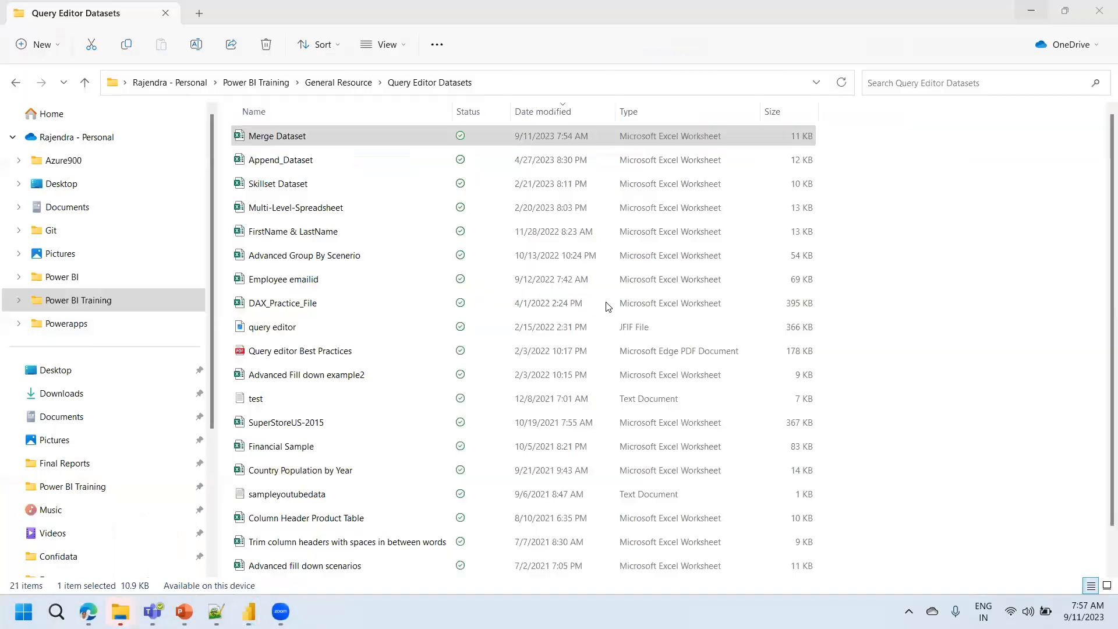
double_click(307, 166)
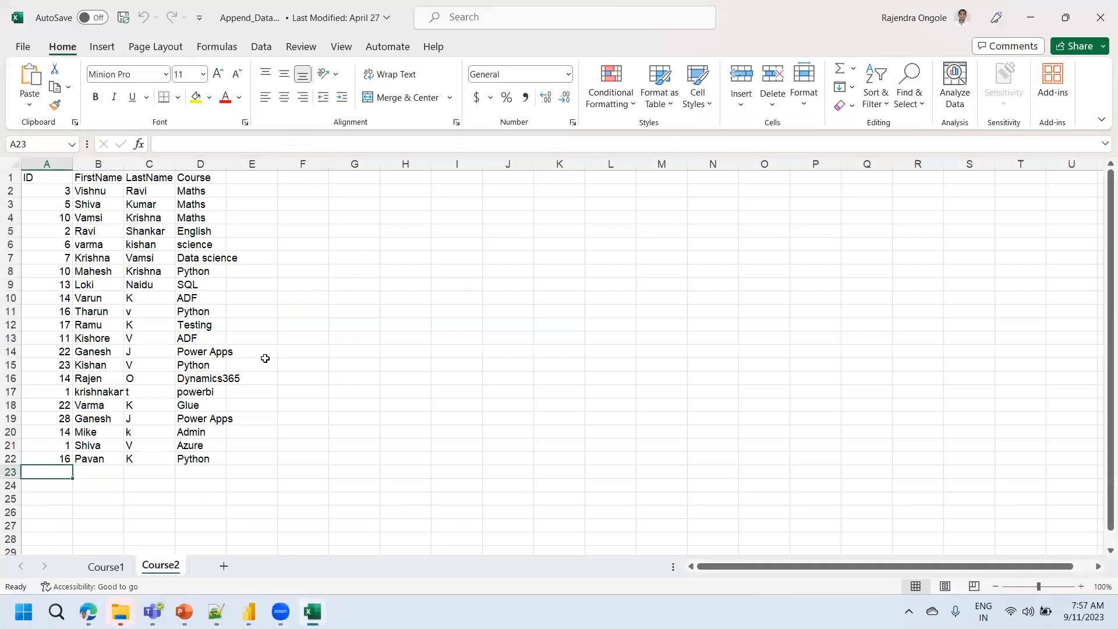
Step: Compare the rows and columns of the Course1 and Course2 sheets
left_click(101, 568)
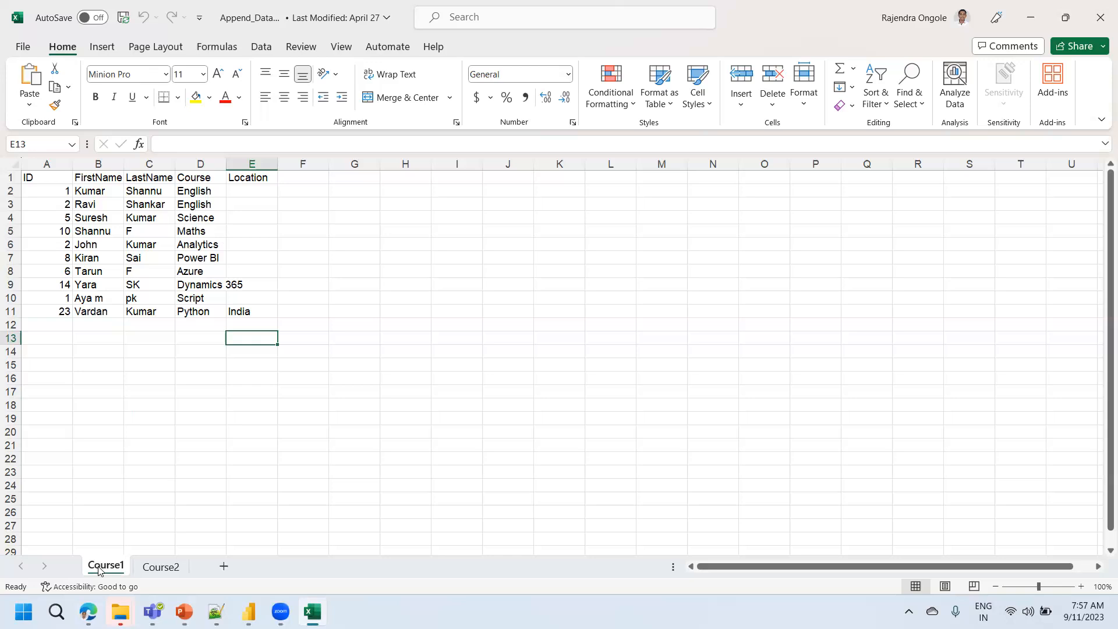
left_click(161, 568)
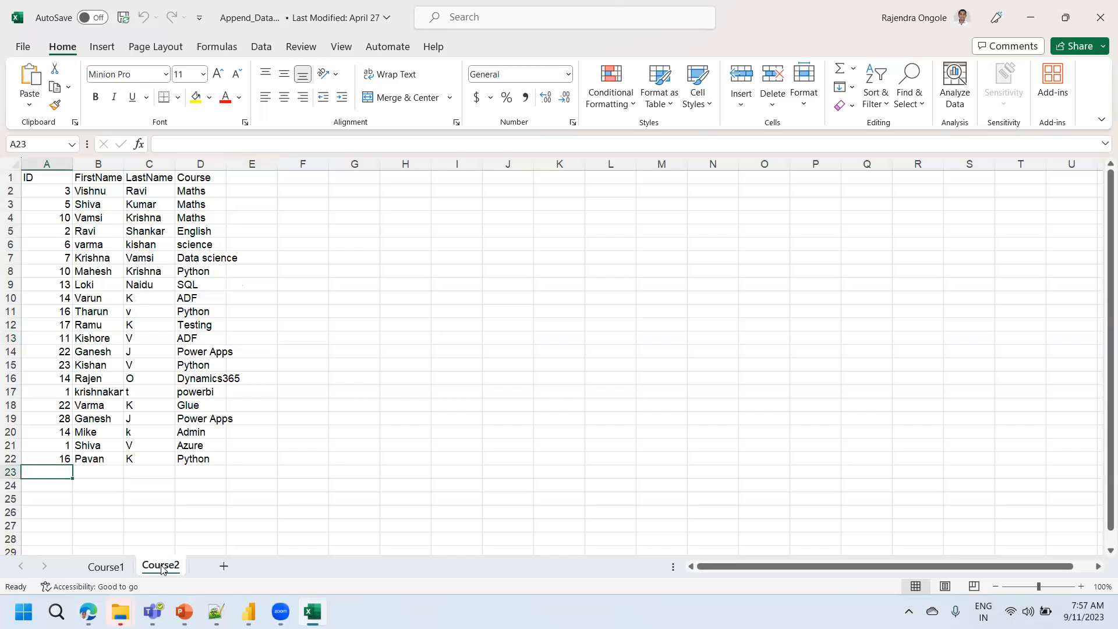
left_click(106, 566)
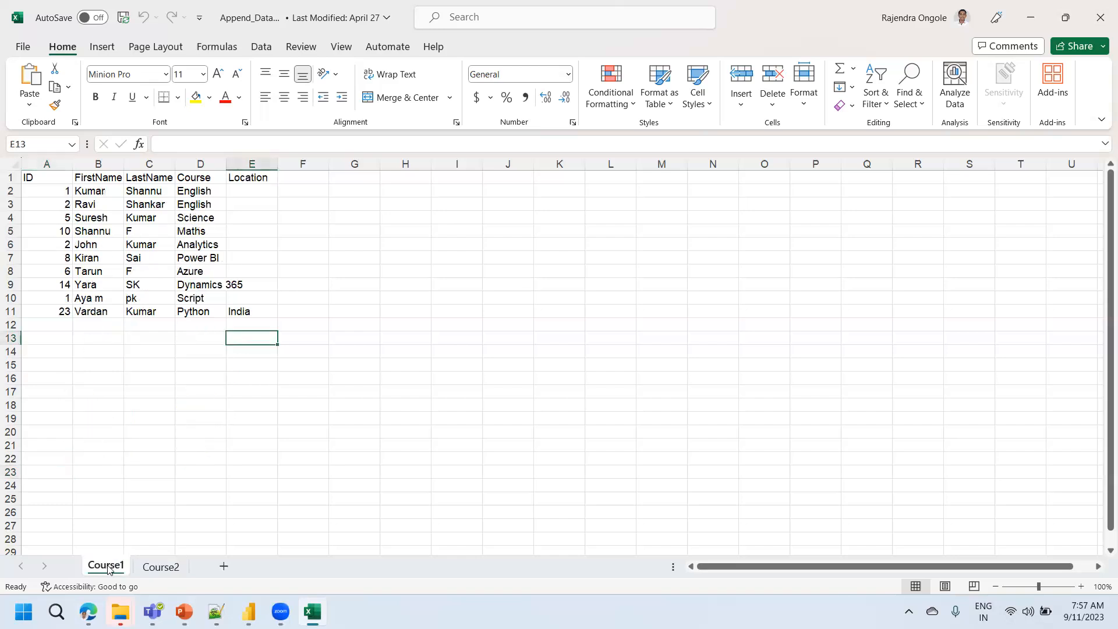
left_click(163, 567)
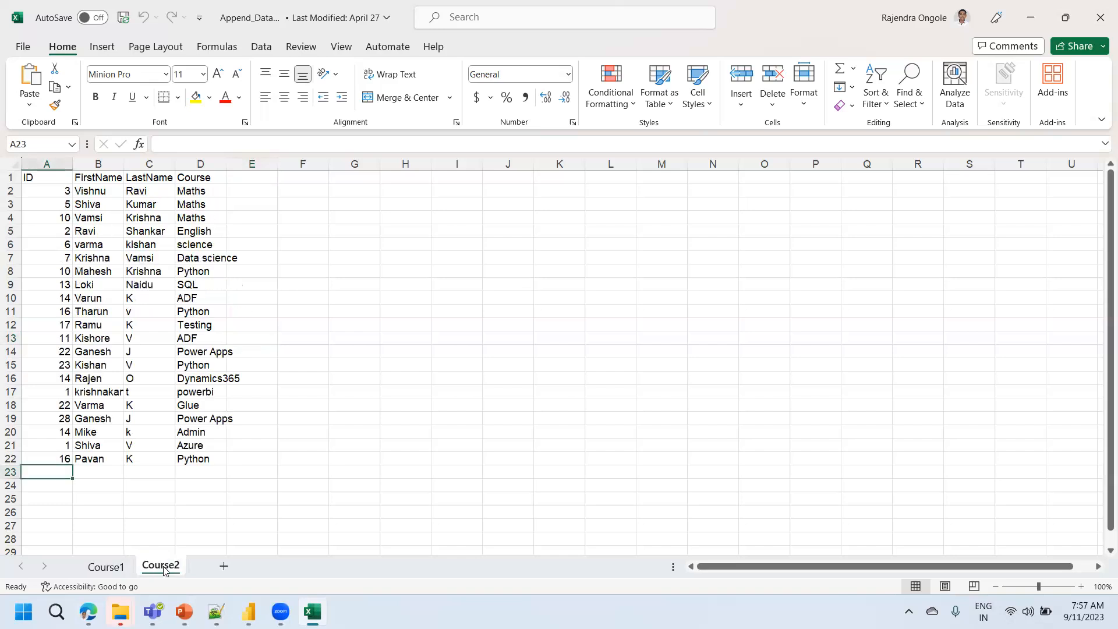
left_click(105, 570)
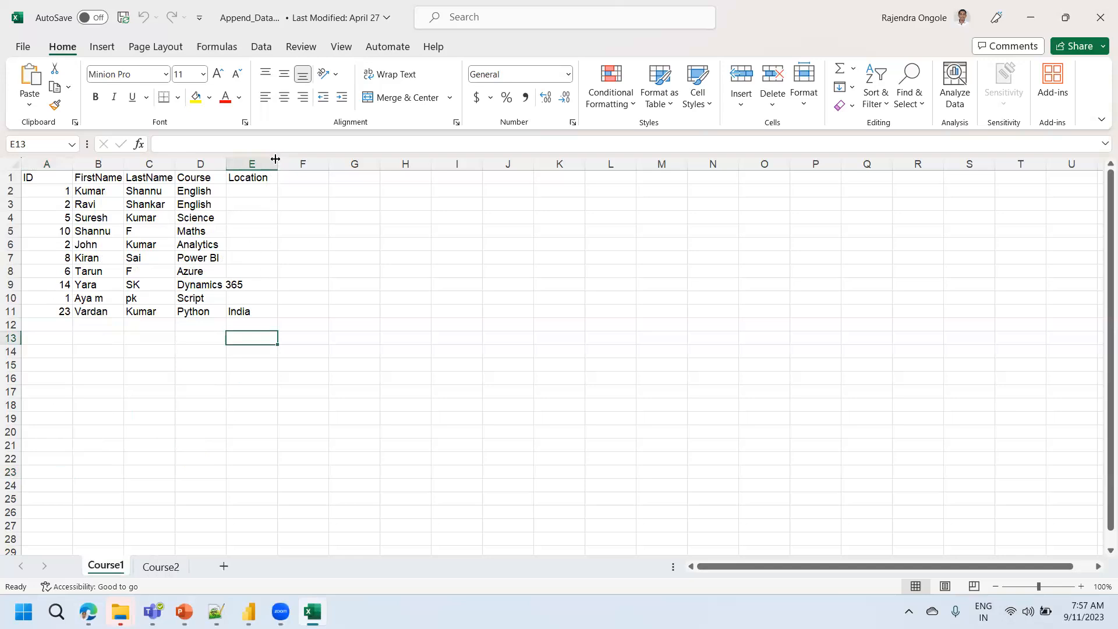
left_click(157, 563)
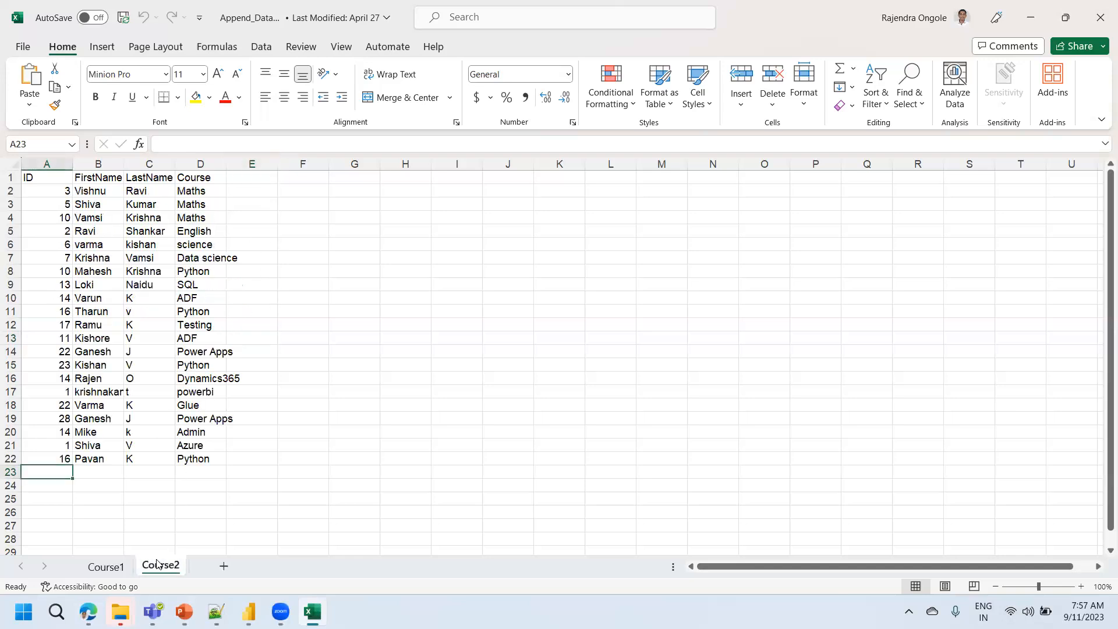
left_click(111, 568)
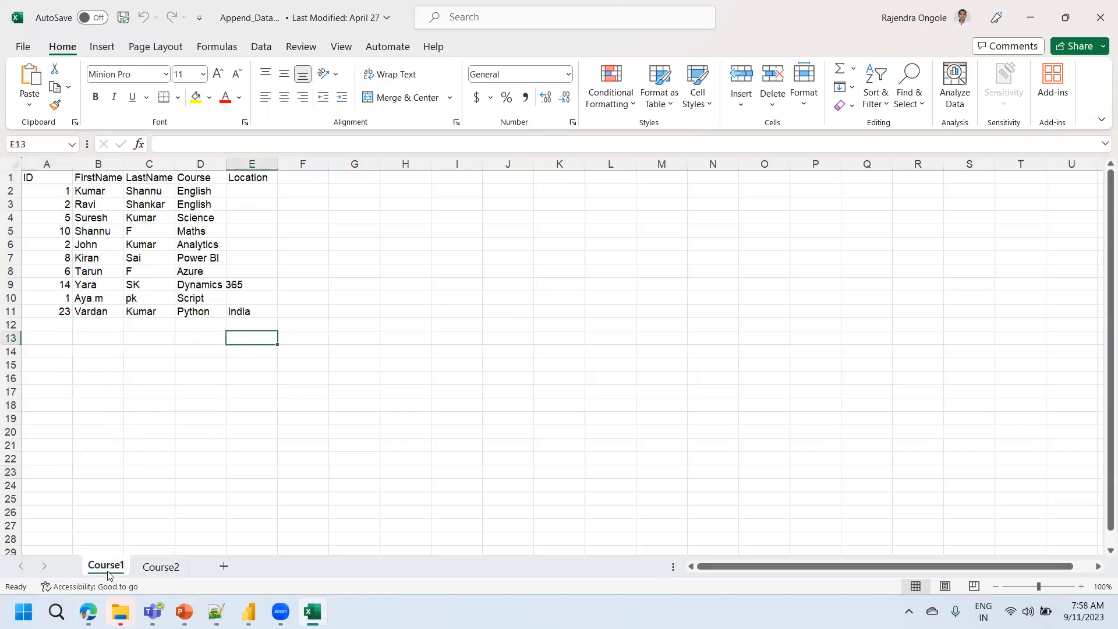
Step: Check the header cells in row 1 of Course1 against the headers of Course2 to compare their column structure
left_click(28, 179)
left_click(99, 177)
left_click_drag(142, 176, 233, 173)
left_click(233, 173)
left_click(190, 171)
left_click(159, 567)
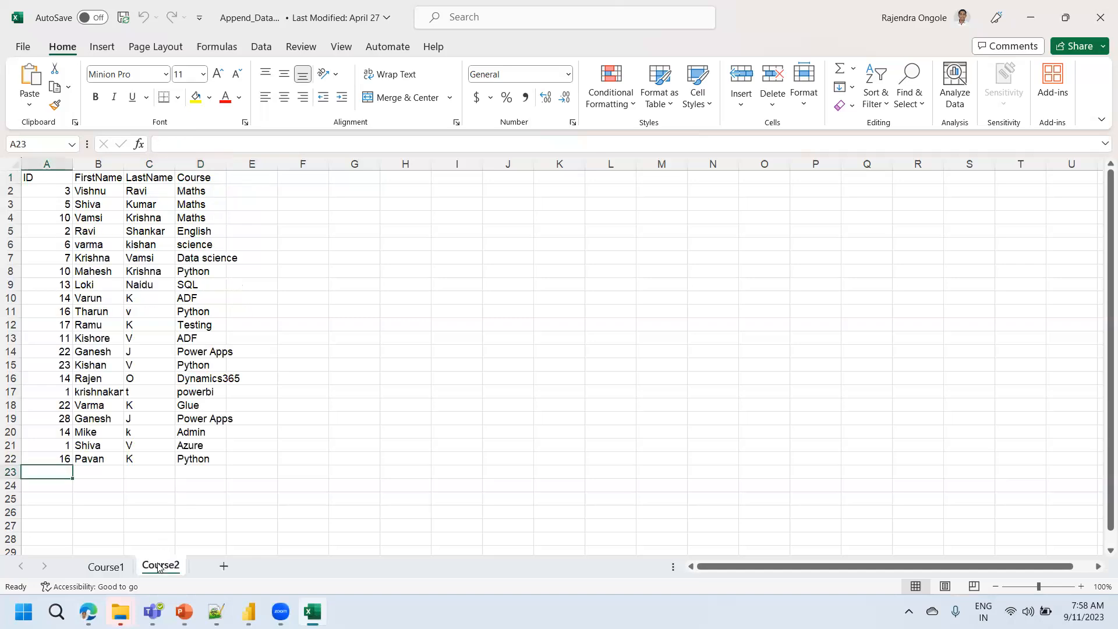
left_click(45, 178)
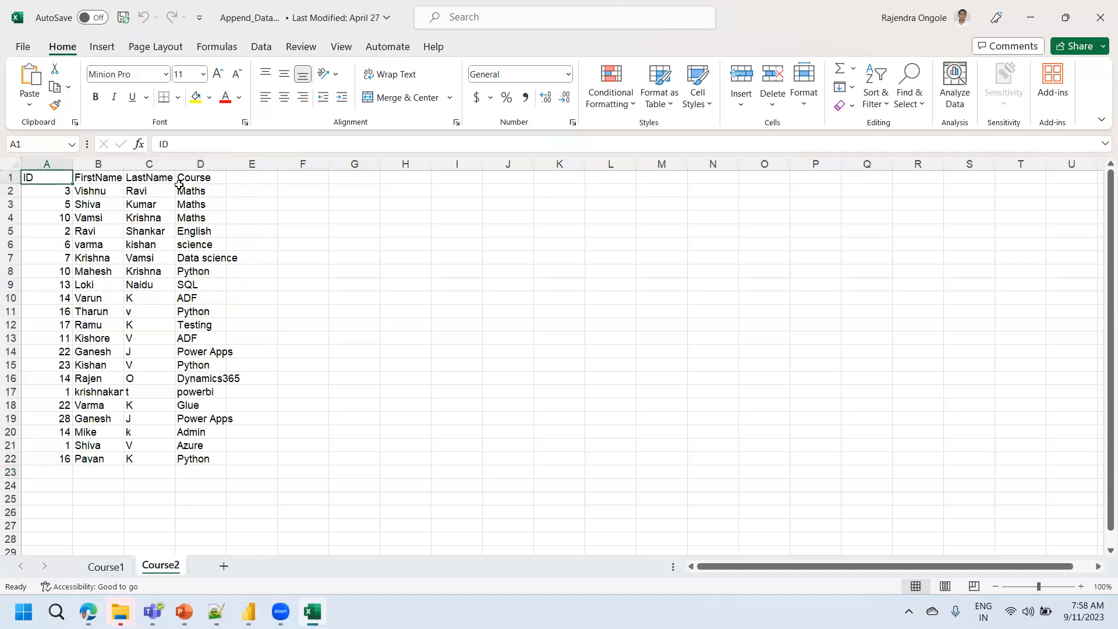
left_click(106, 566)
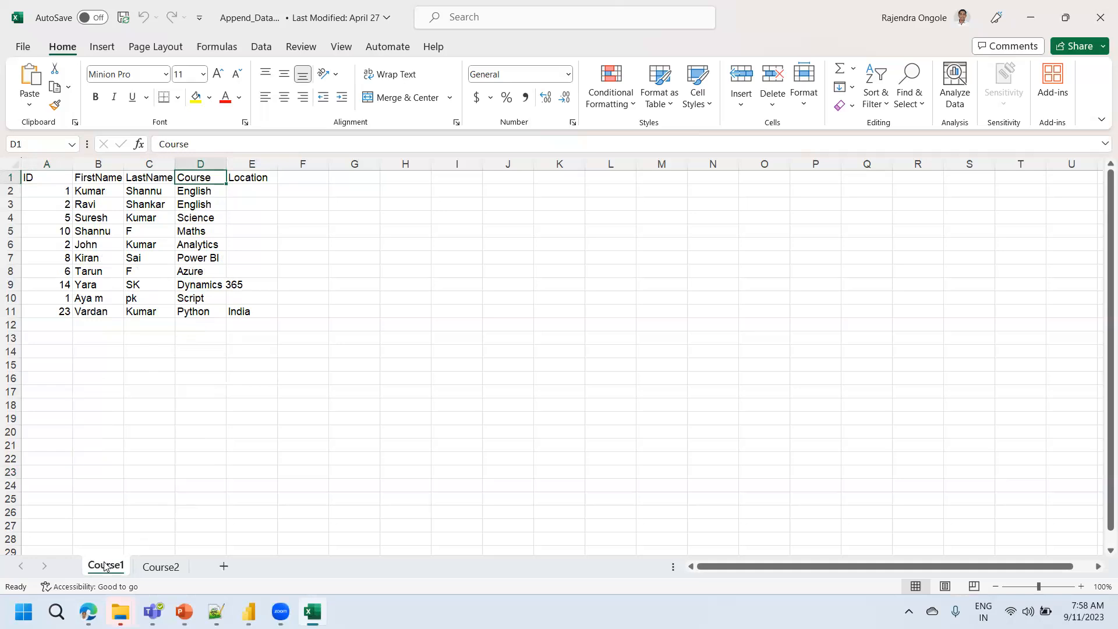
left_click(159, 567)
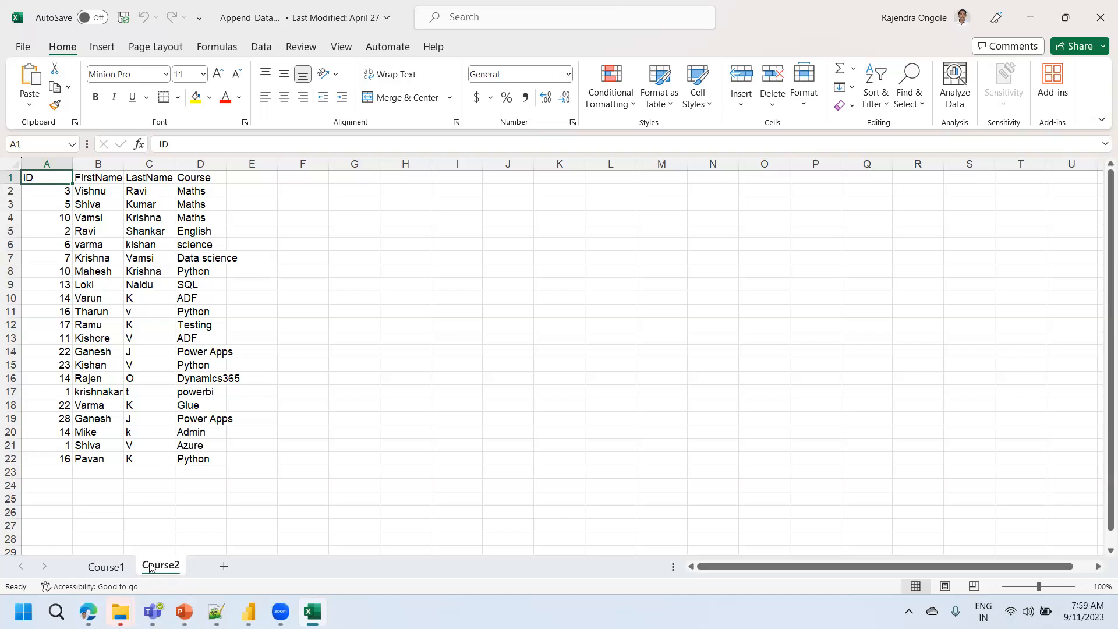
left_click(107, 570)
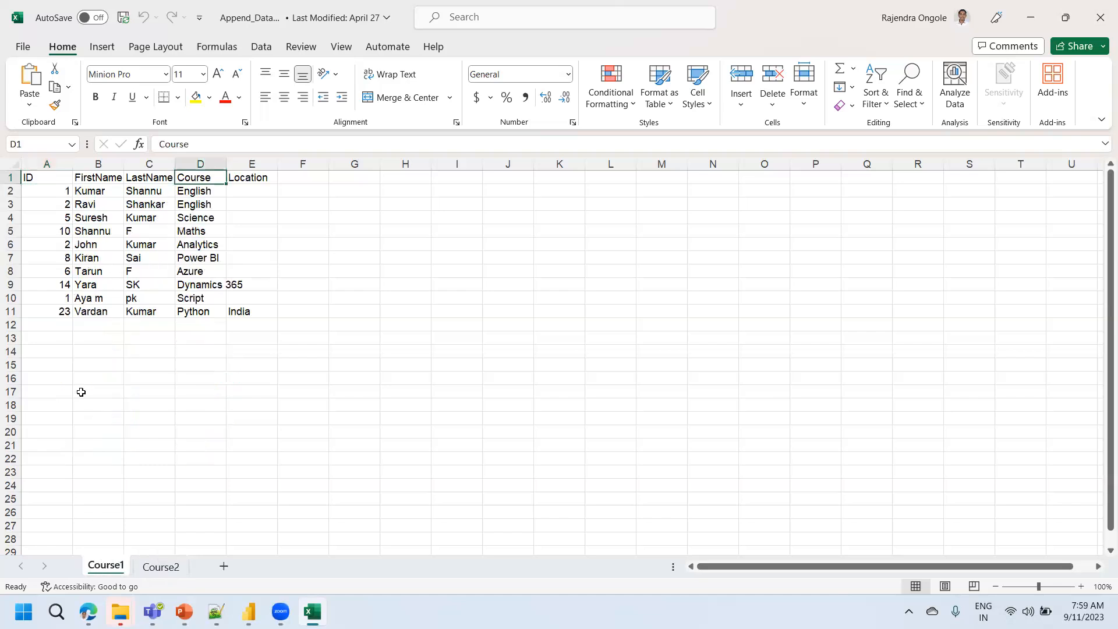
Step: Copy the Course2 data rows A2:D22 and paste them below the Course1 data, starting at cell A12
left_click(60, 326)
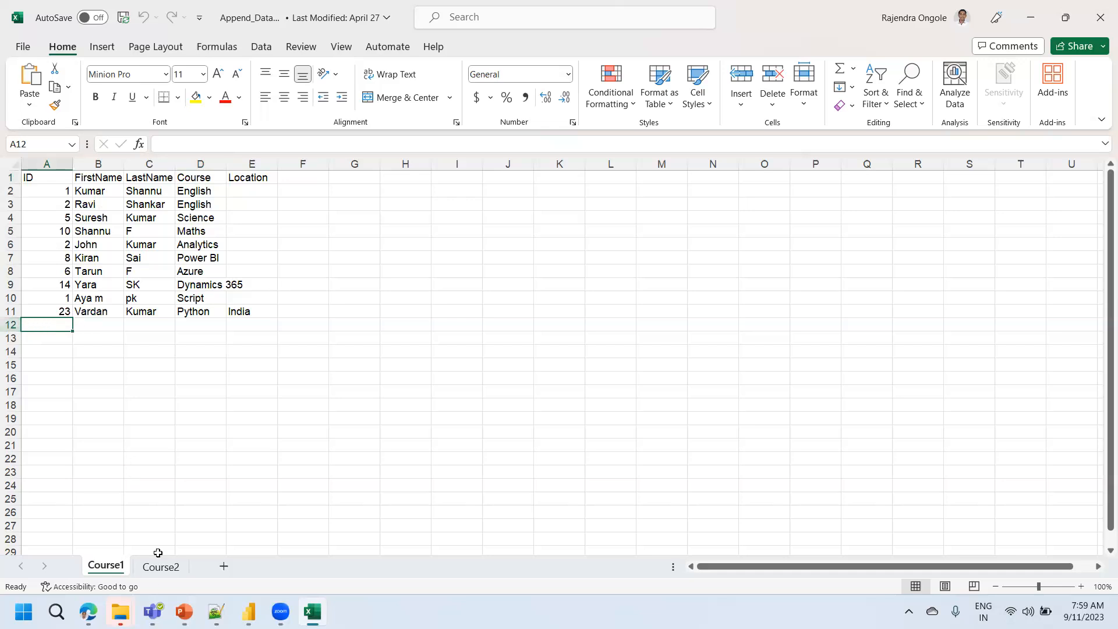
left_click(154, 572)
left_click_drag(59, 195, 219, 466)
key("ctrl+c")
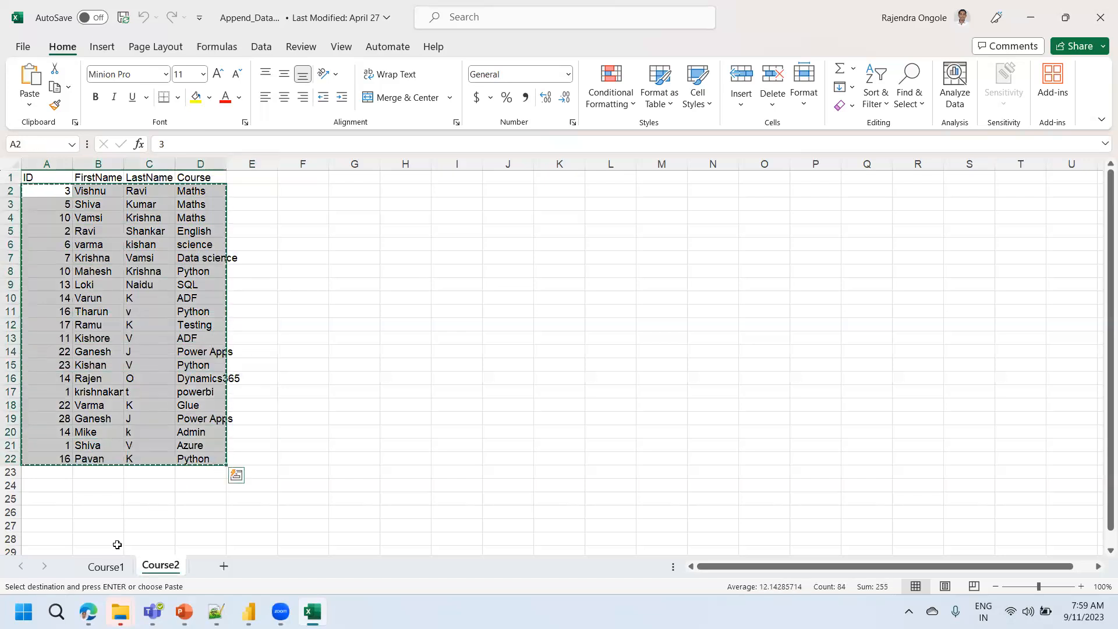
left_click(105, 566)
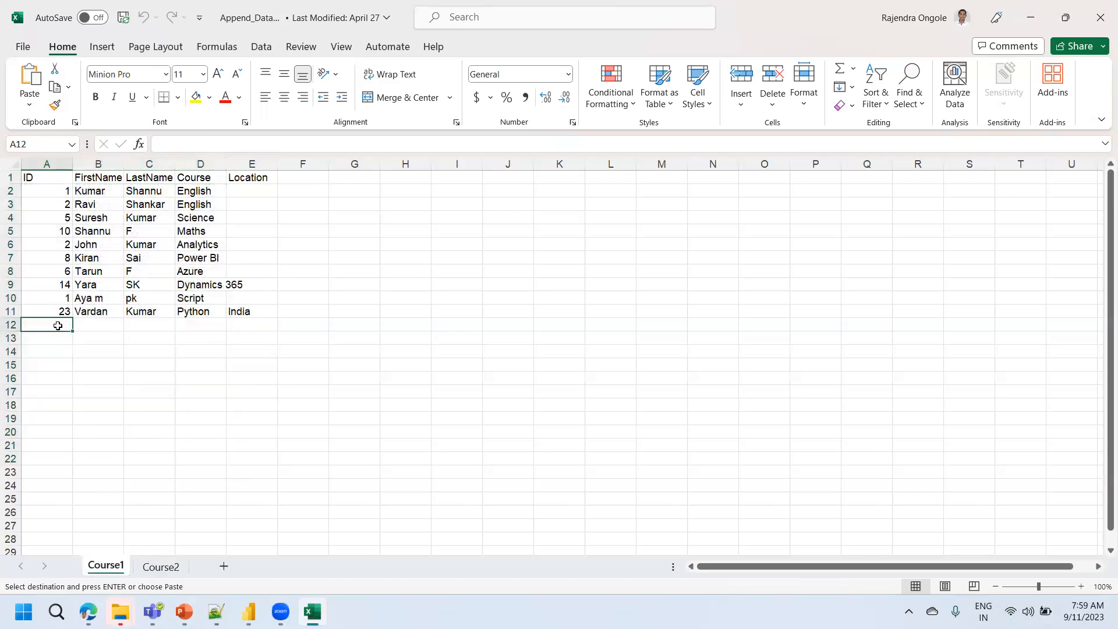
key("ctrl+v")
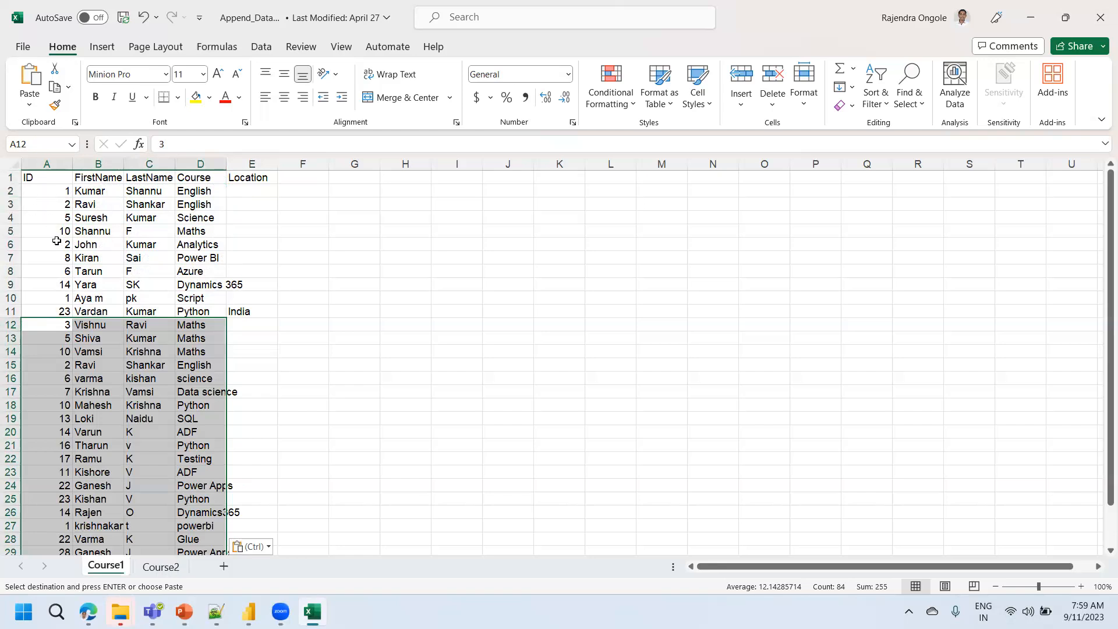
Step: Undo the pasted Course2 rows in Course1 and close the Append_Dataset workbook without saving
left_click(37, 326)
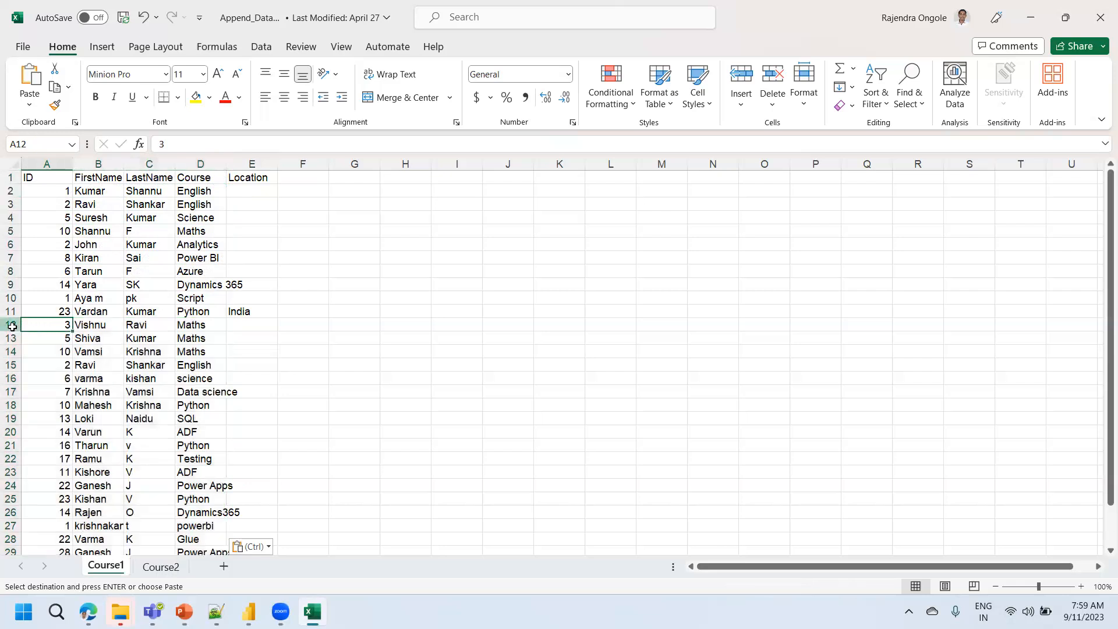
left_click(10, 325)
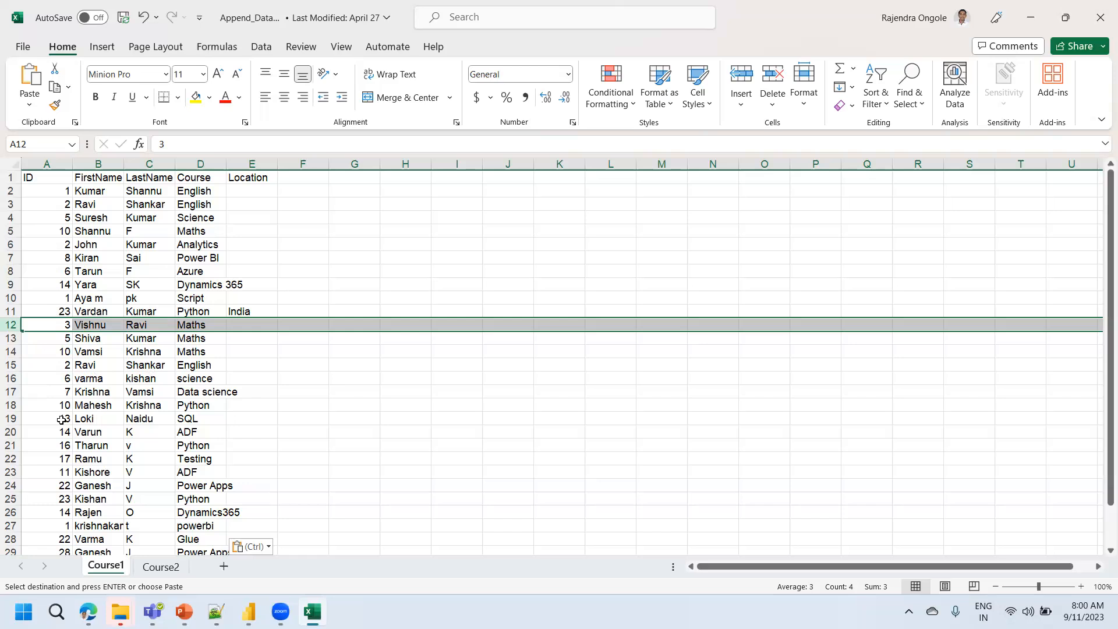
key("ctrl+z")
left_click(1101, 6)
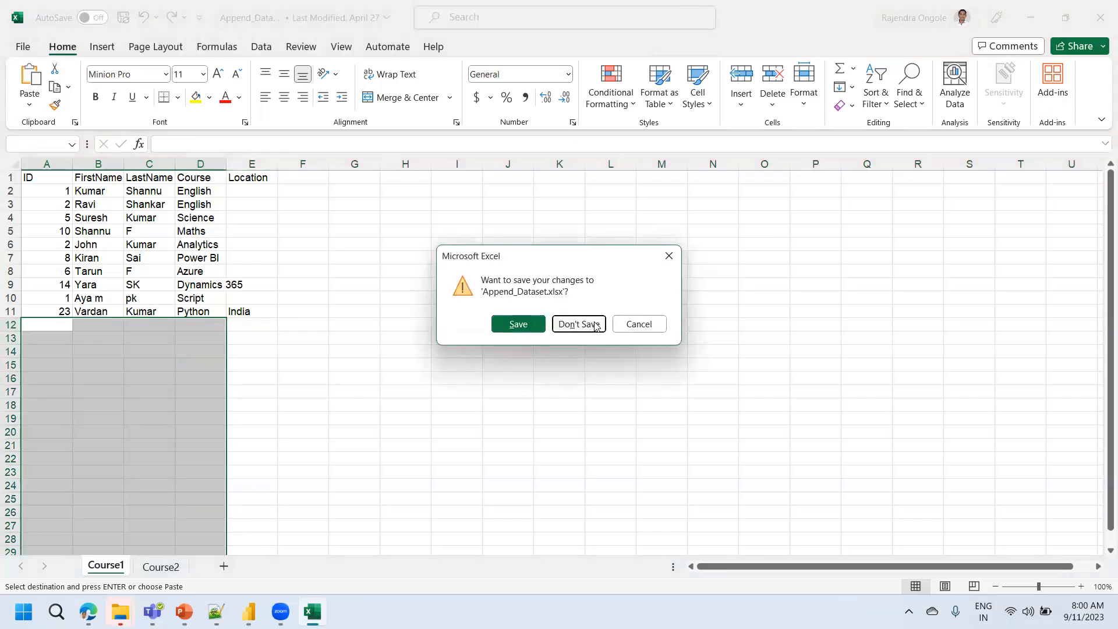
left_click(578, 324)
Step: Switch to Power Query Editor and import the Course1 and Course2 sheets from the Append_Dataset Excel workbook as new queries
mouse_move(248, 610)
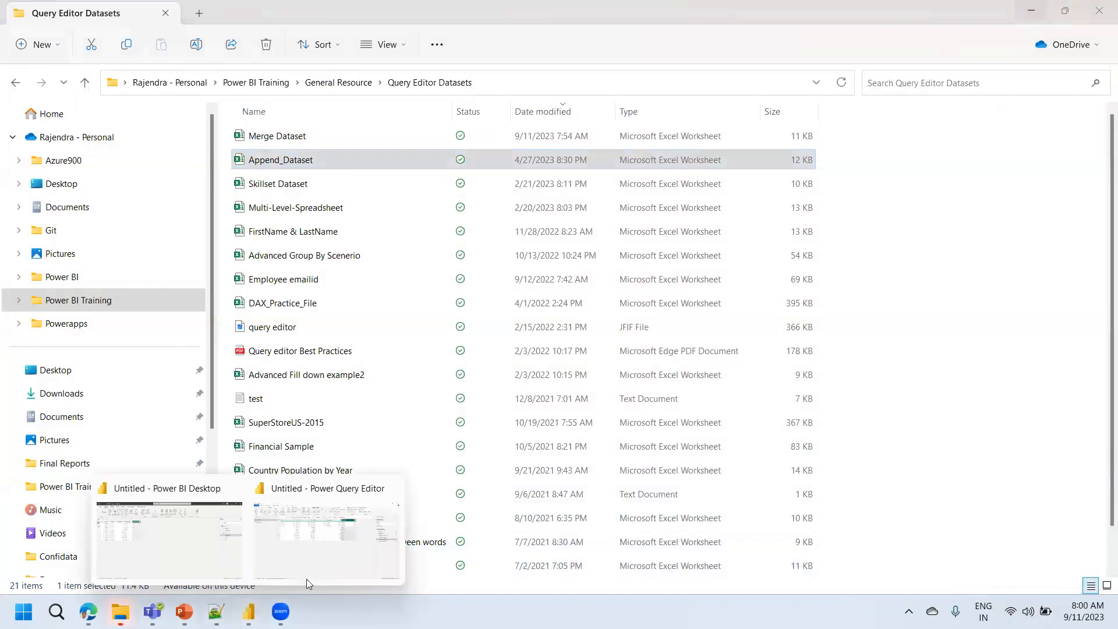
left_click(306, 577)
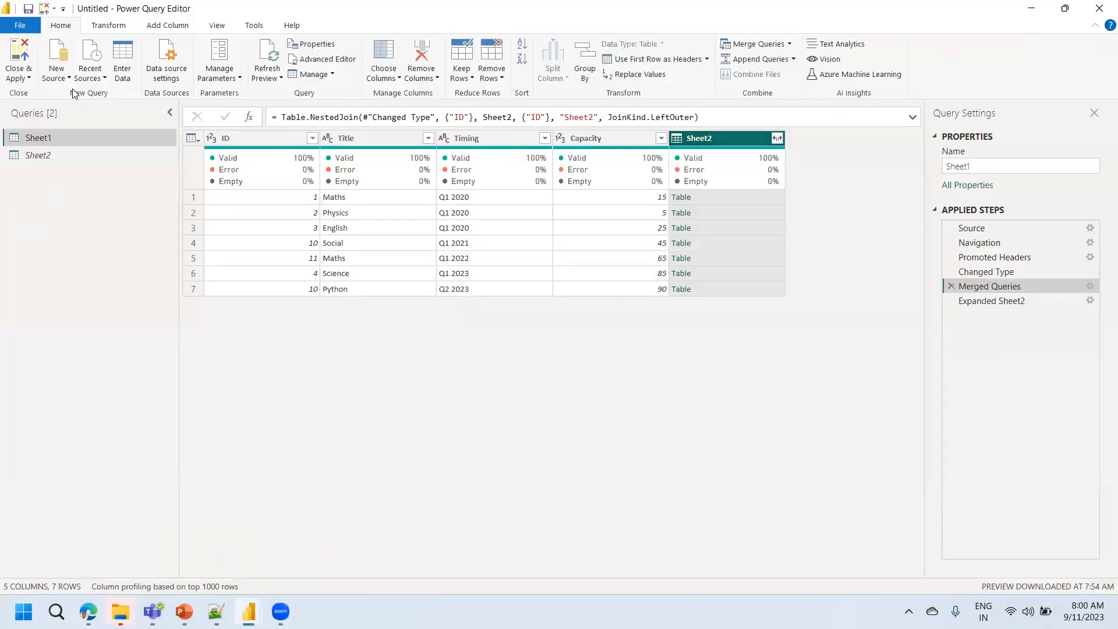
left_click(59, 75)
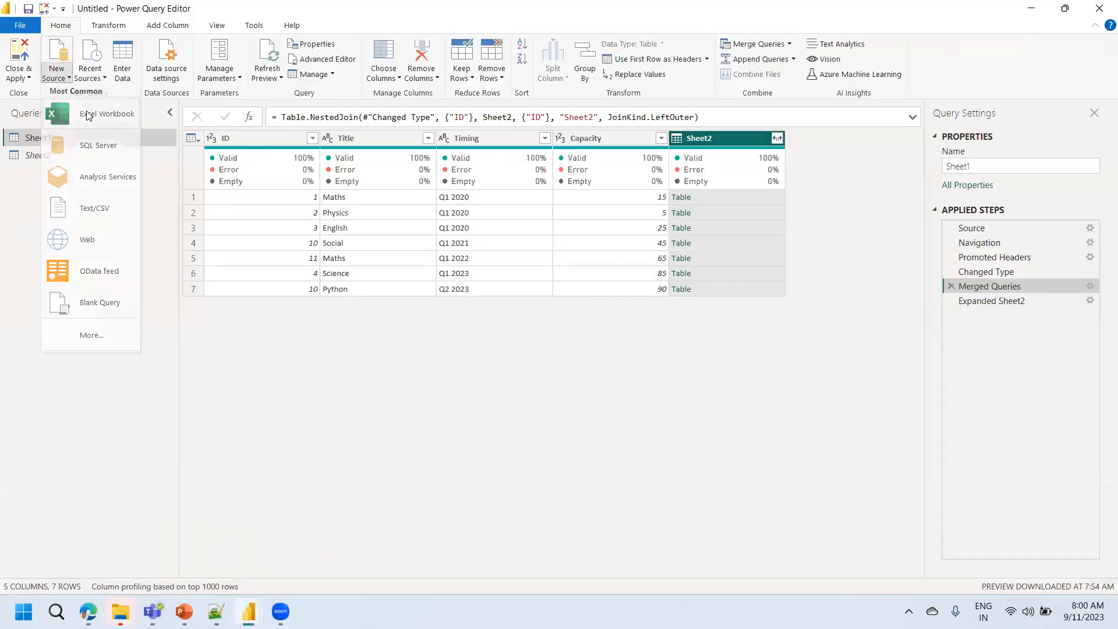
left_click(88, 115)
double_click(442, 247)
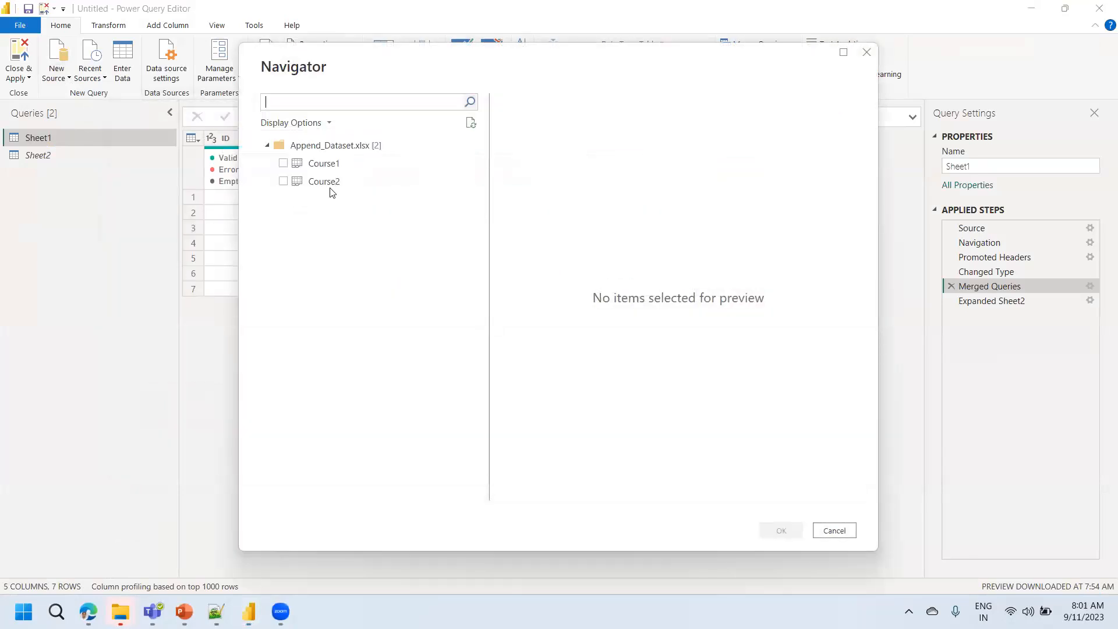
left_click(283, 164)
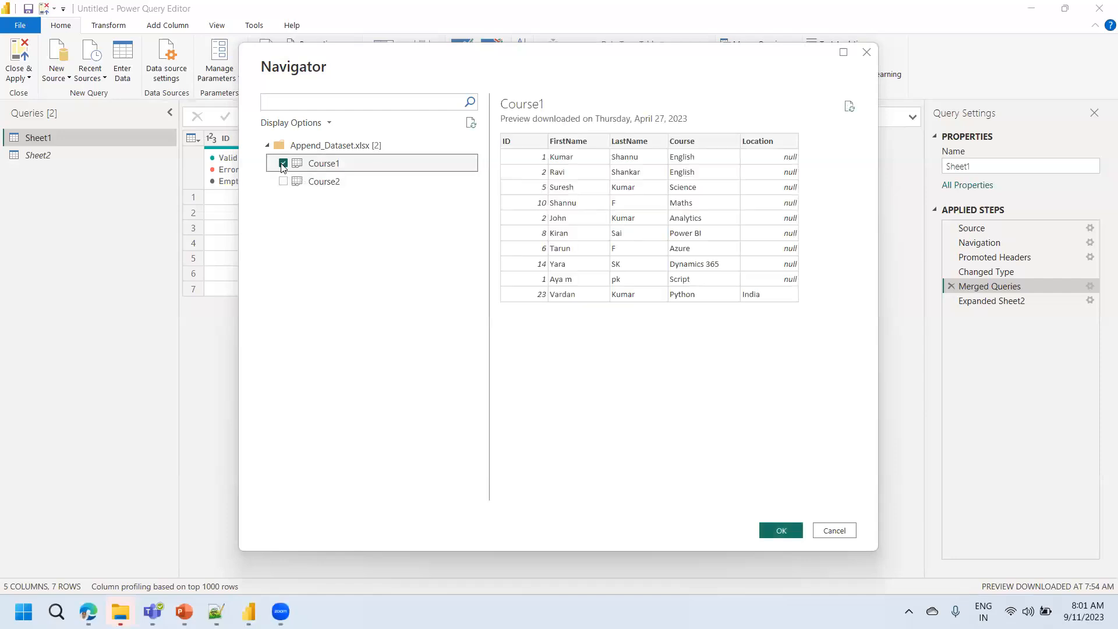
left_click(283, 181)
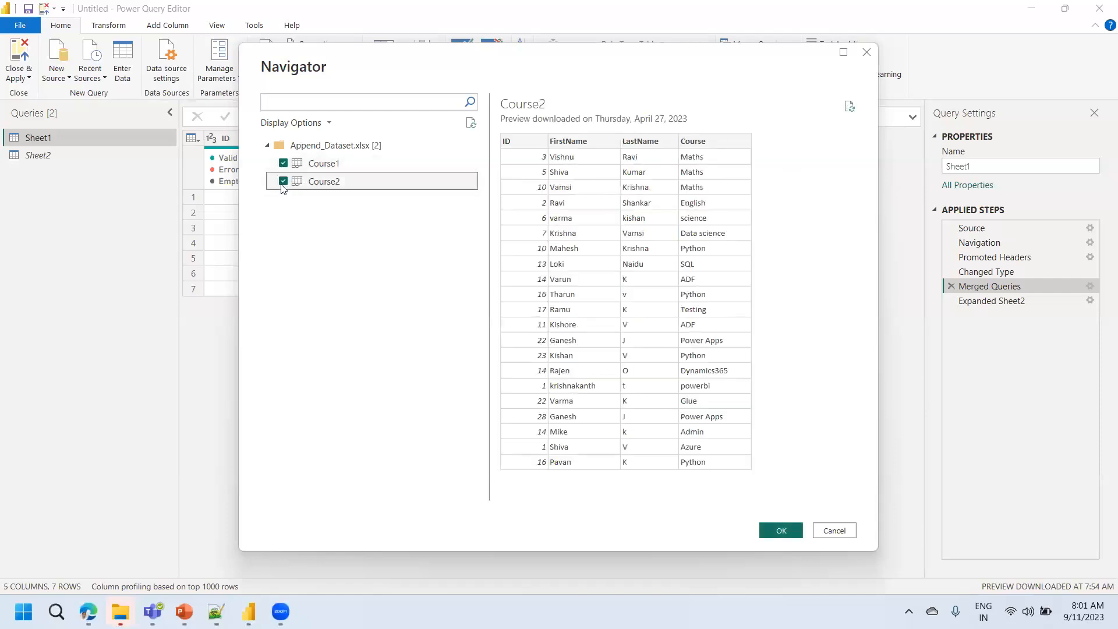
left_click(786, 535)
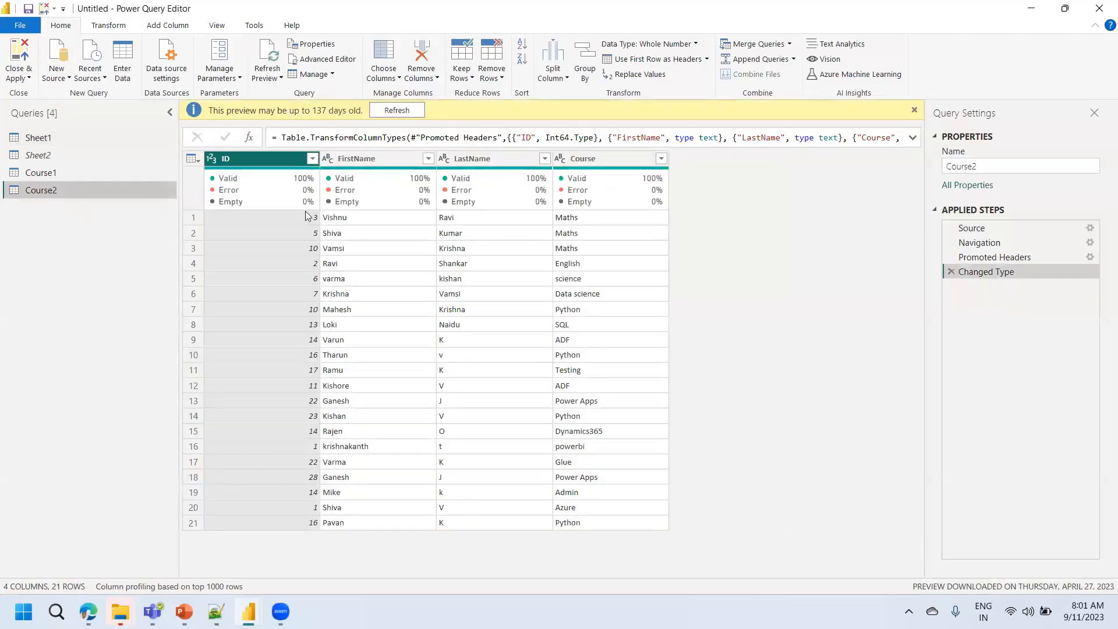
Step: Compare the columns and rows of the Course1 and Course2 queries, including the Location column in Course1
left_click(45, 174)
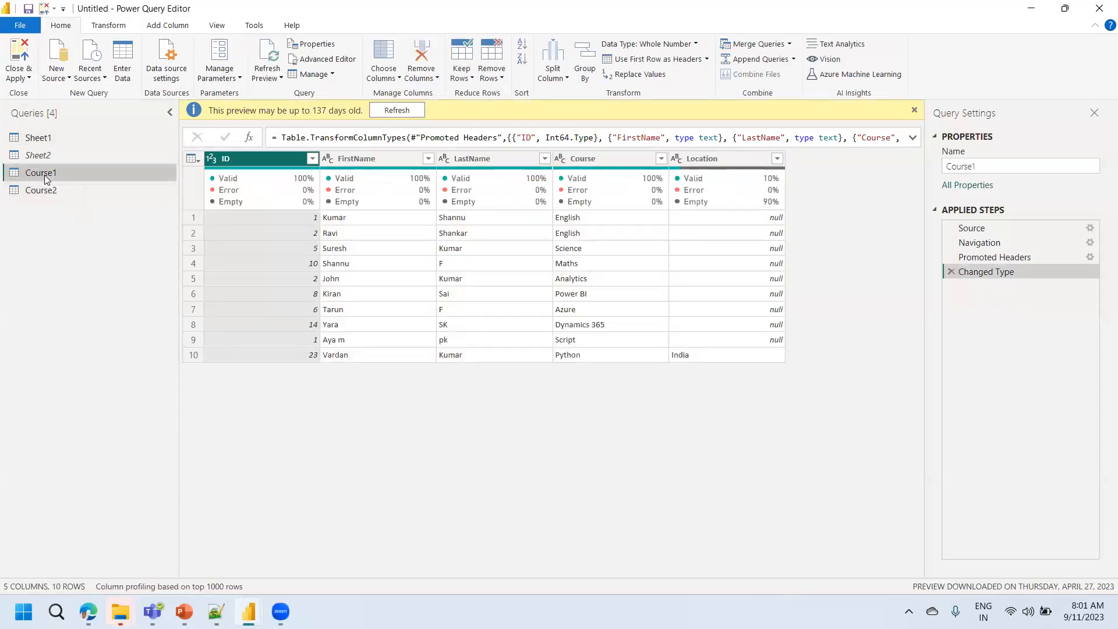
left_click(708, 158)
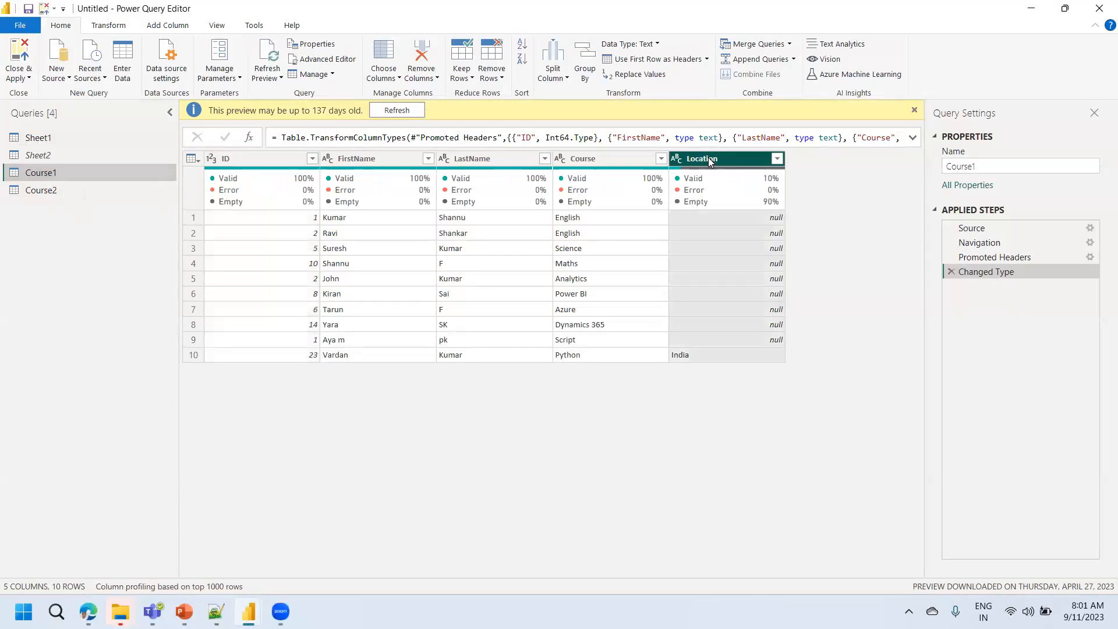
left_click(47, 193)
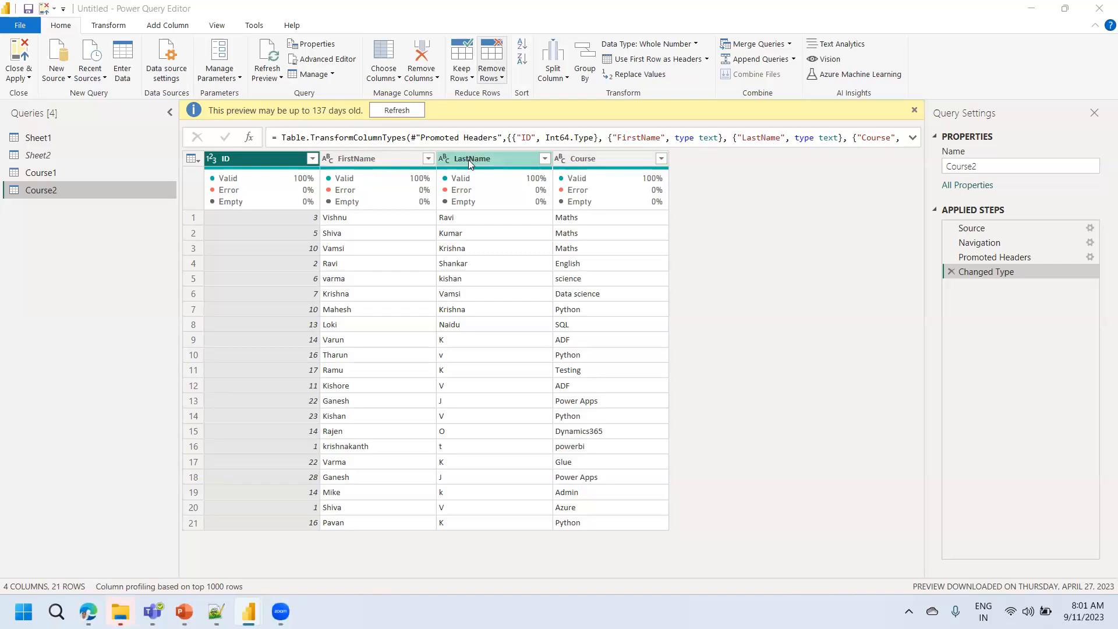
left_click(65, 173)
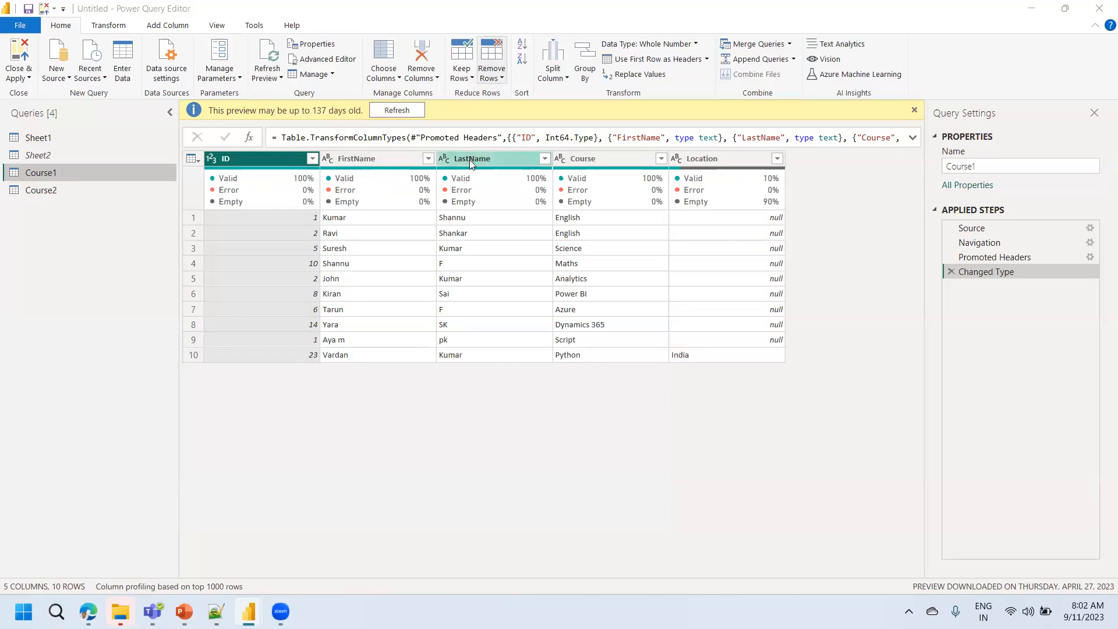
left_click(53, 192)
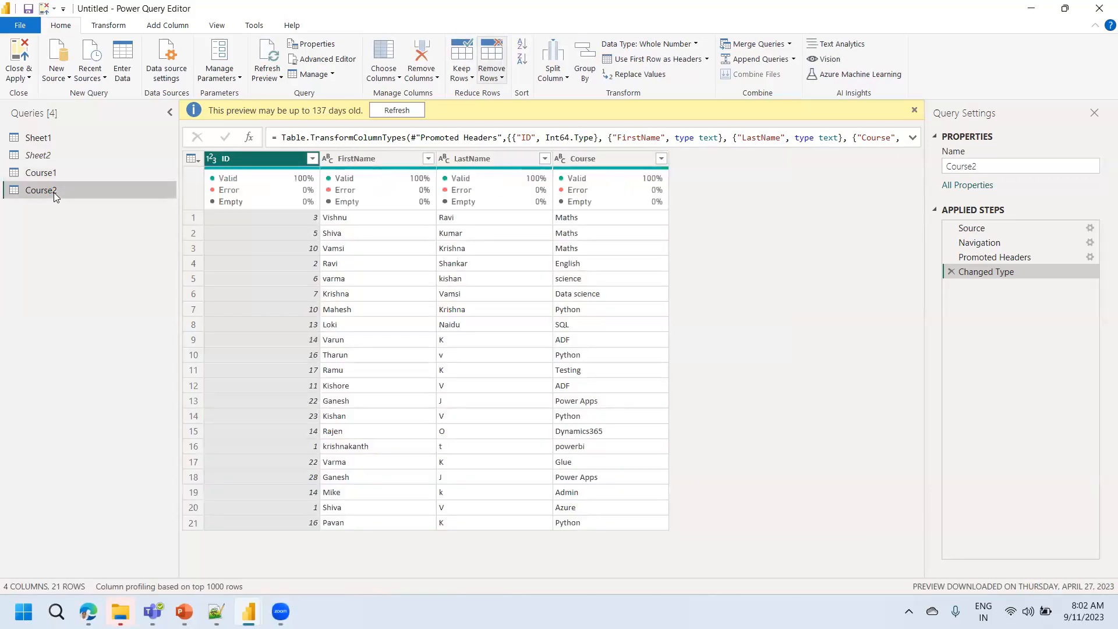
left_click(54, 172)
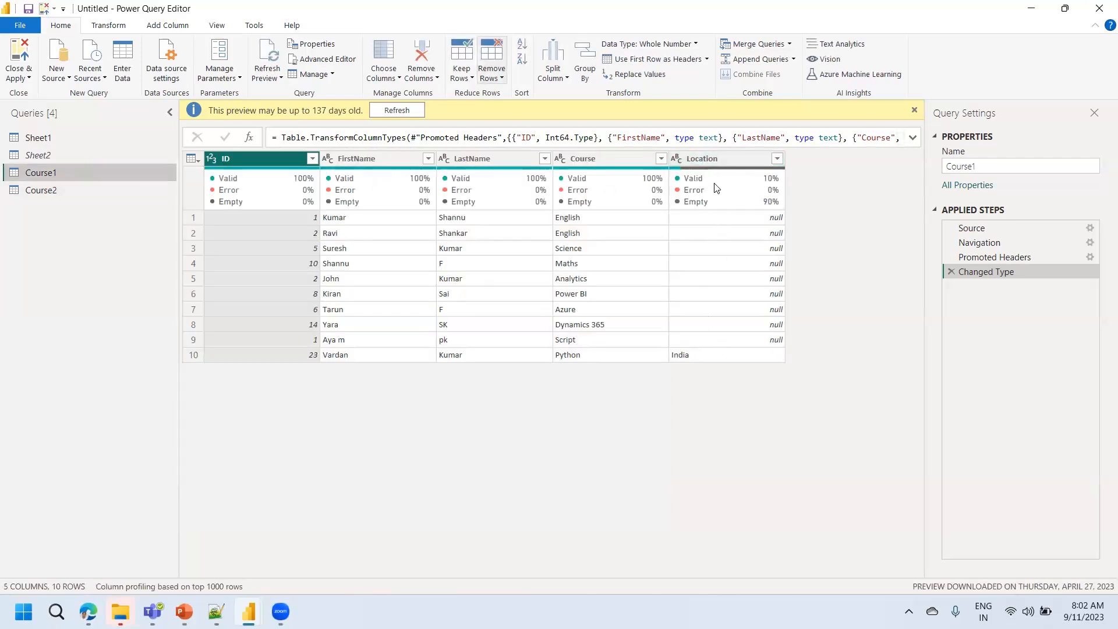
left_click(61, 190)
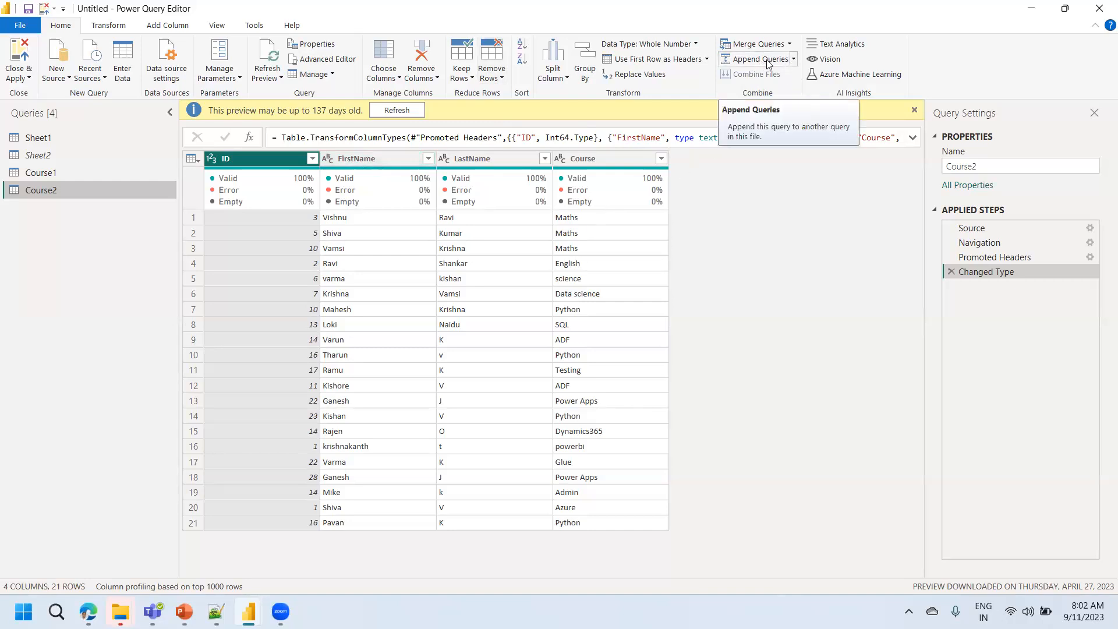
left_click(41, 174)
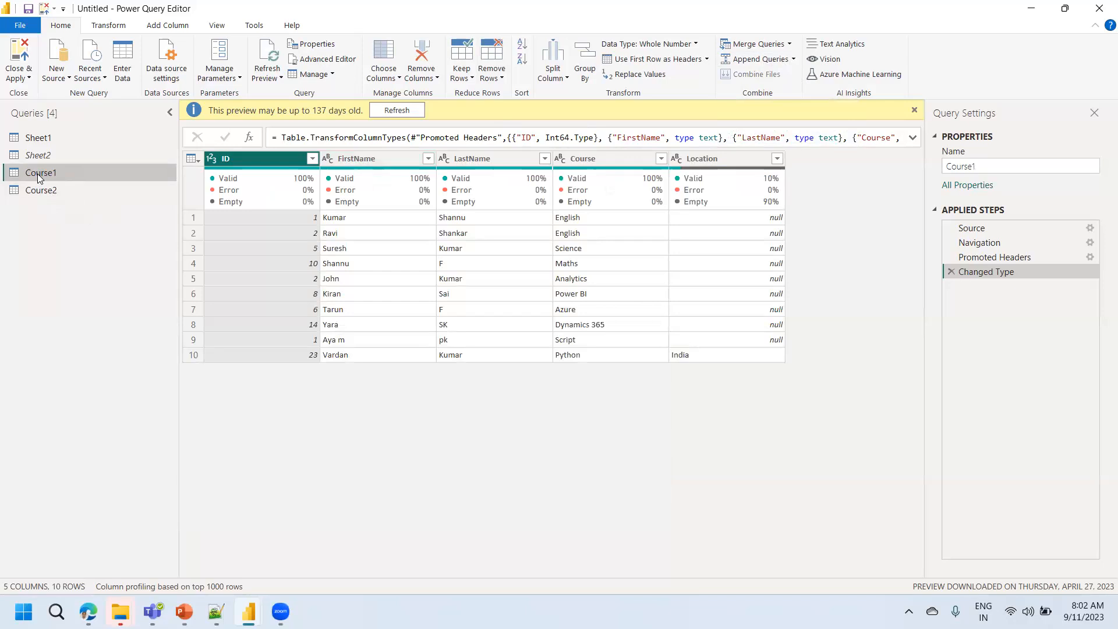
Step: Append the Course1 table to the Course2 query using the two-table Append Queries option
left_click(39, 197)
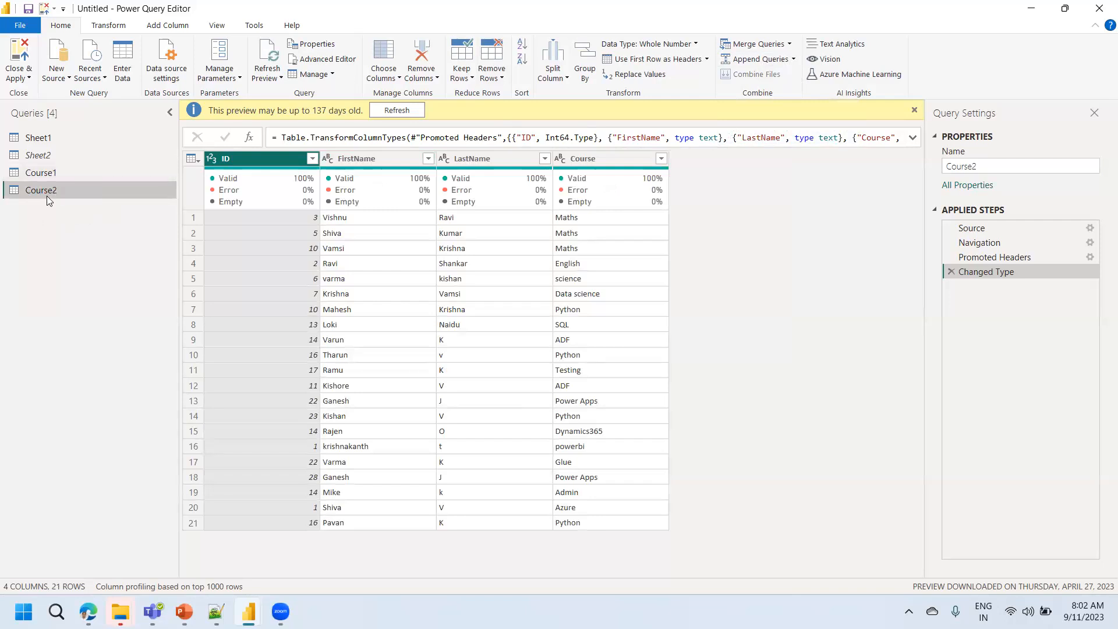
left_click(762, 59)
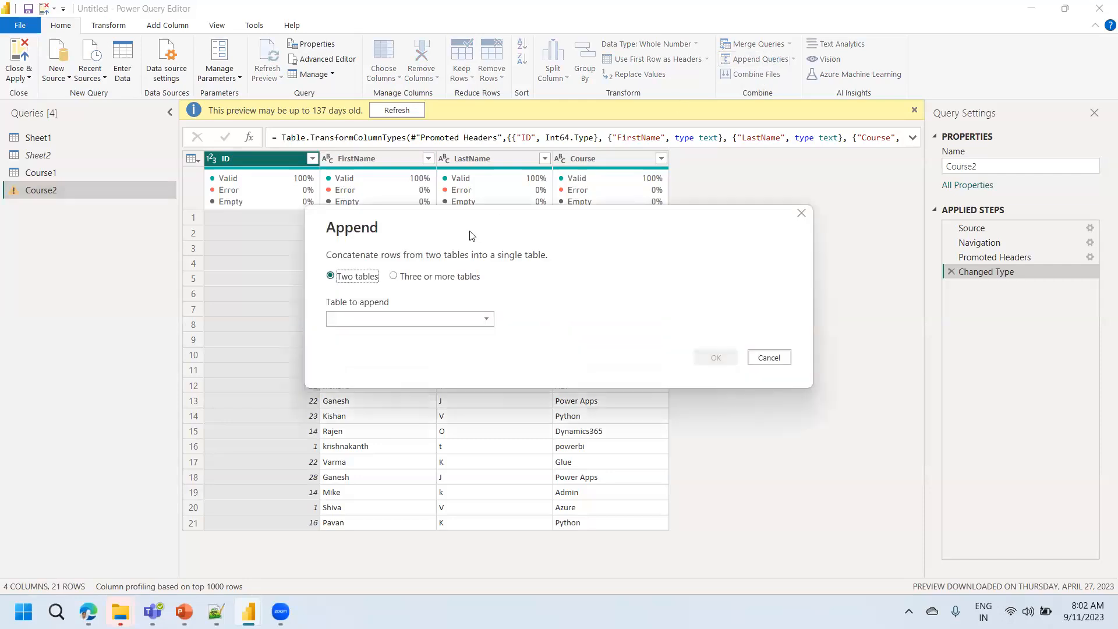
left_click(406, 327)
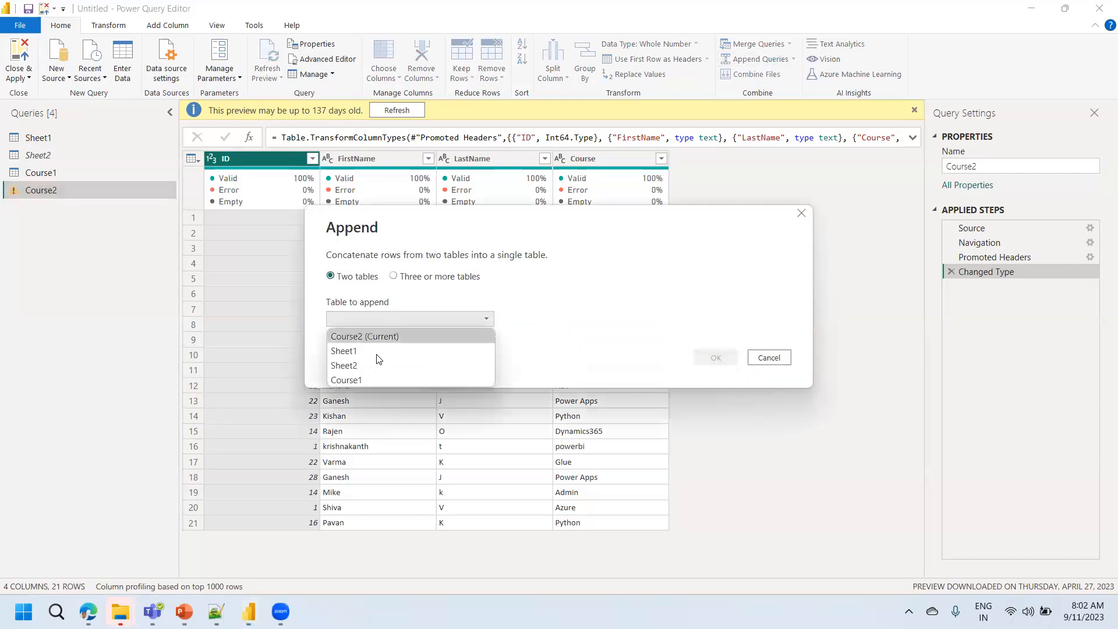
left_click(362, 379)
left_click(383, 320)
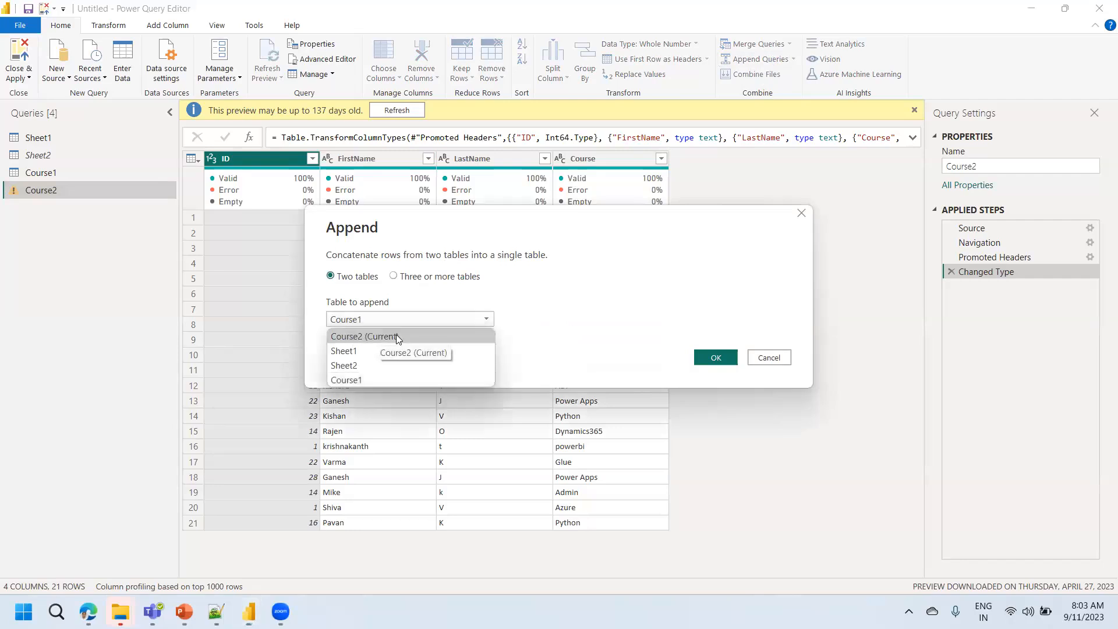
left_click(357, 380)
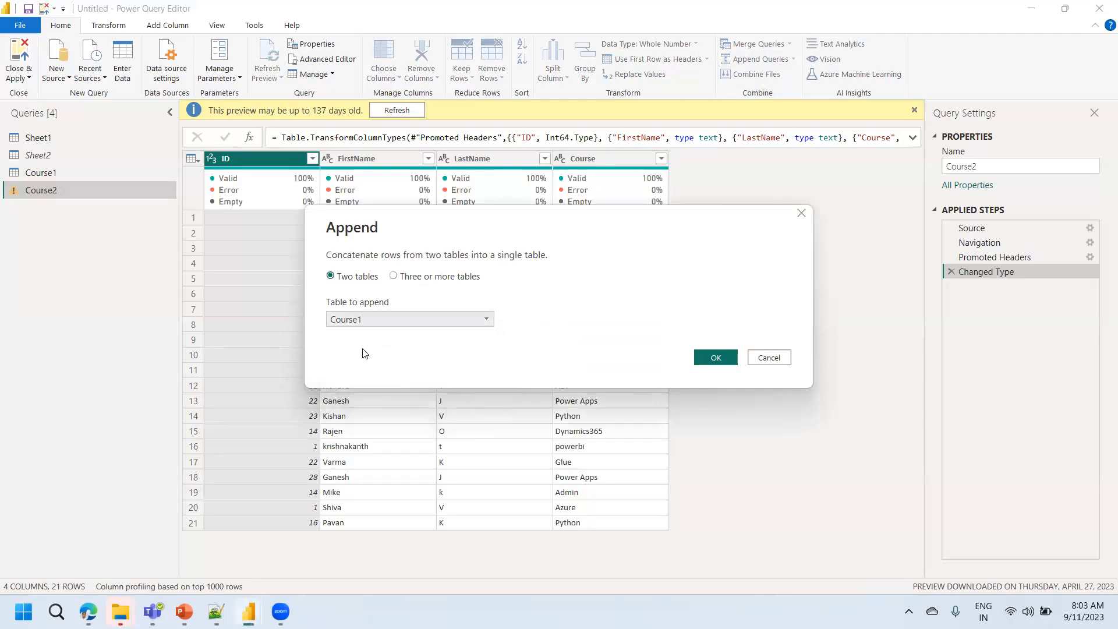
left_click(369, 323)
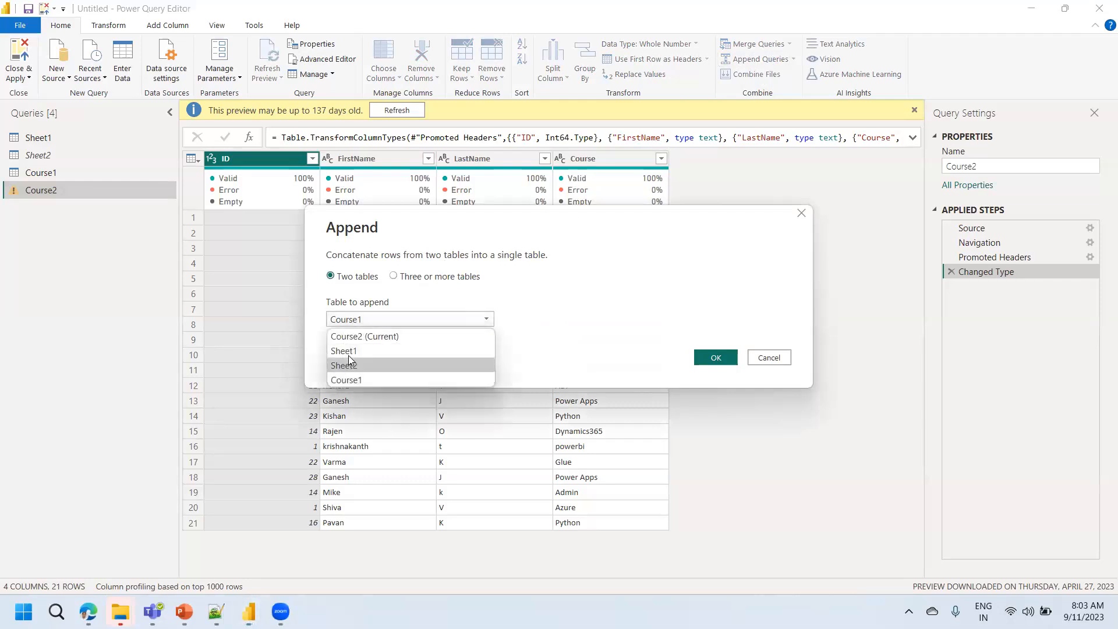
left_click(349, 382)
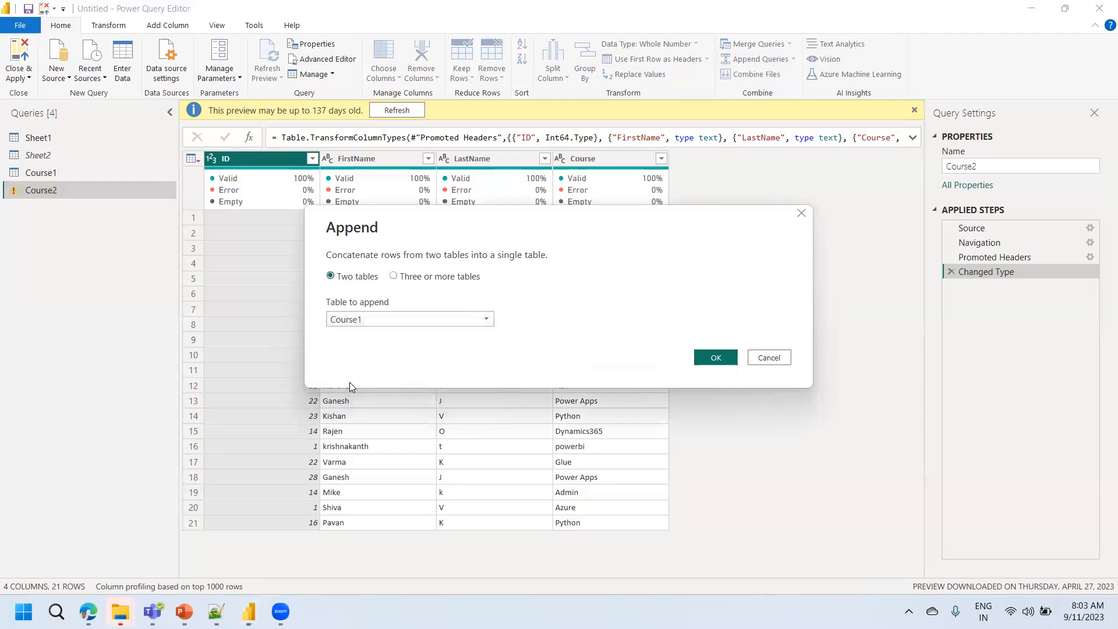
left_click(715, 357)
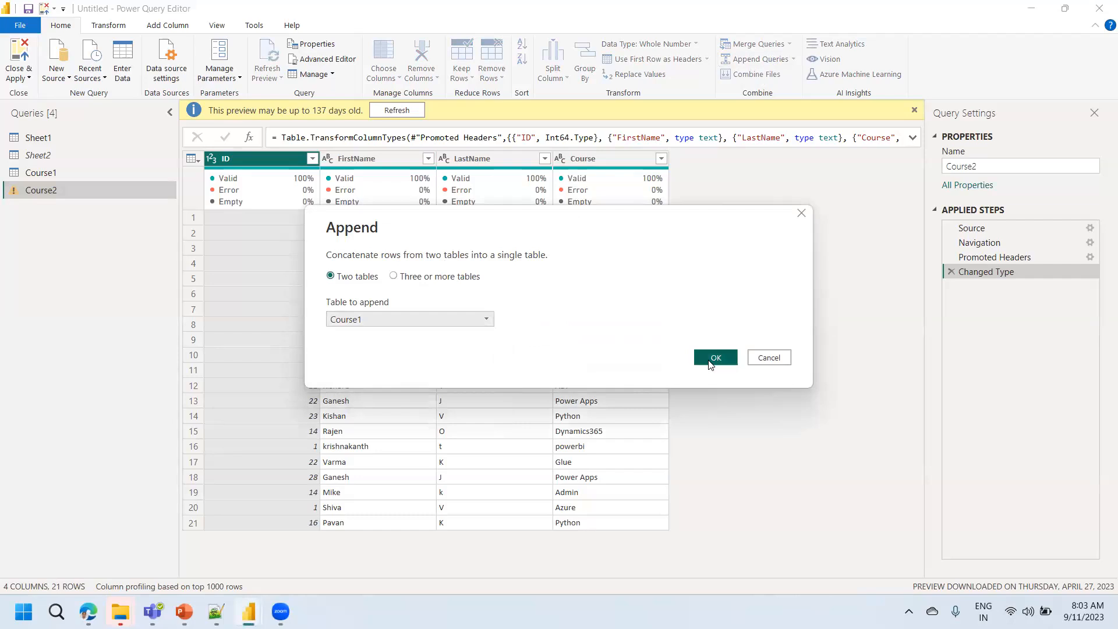
Step: Examine the combined rows in Course2 and compare the Changed Type and Appended Query steps
left_click_drag(912, 312, 924, 435)
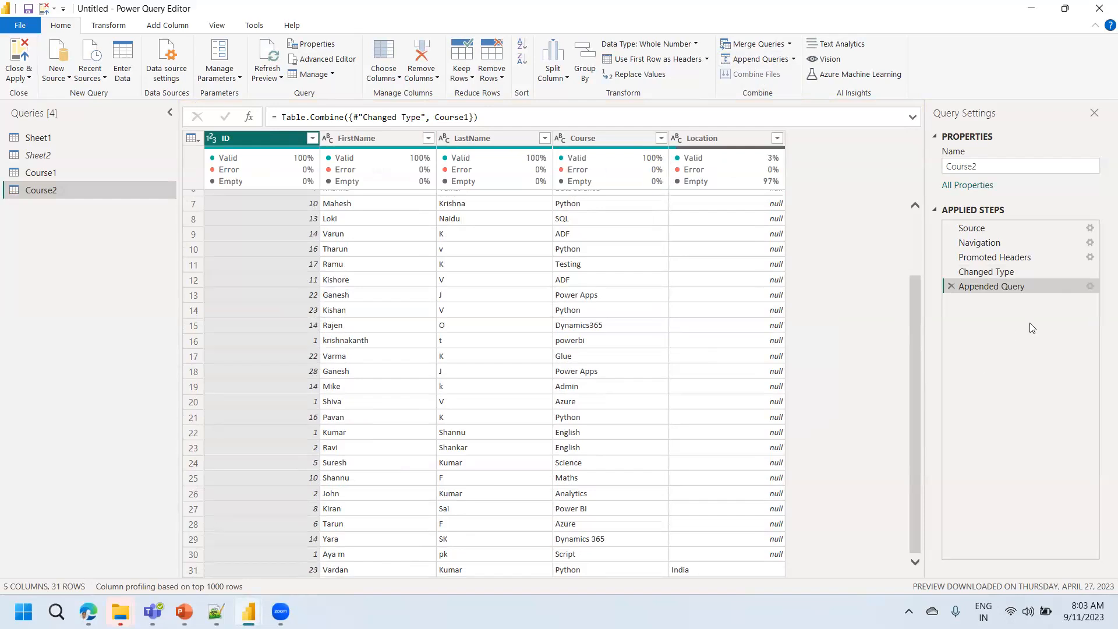
left_click(999, 274)
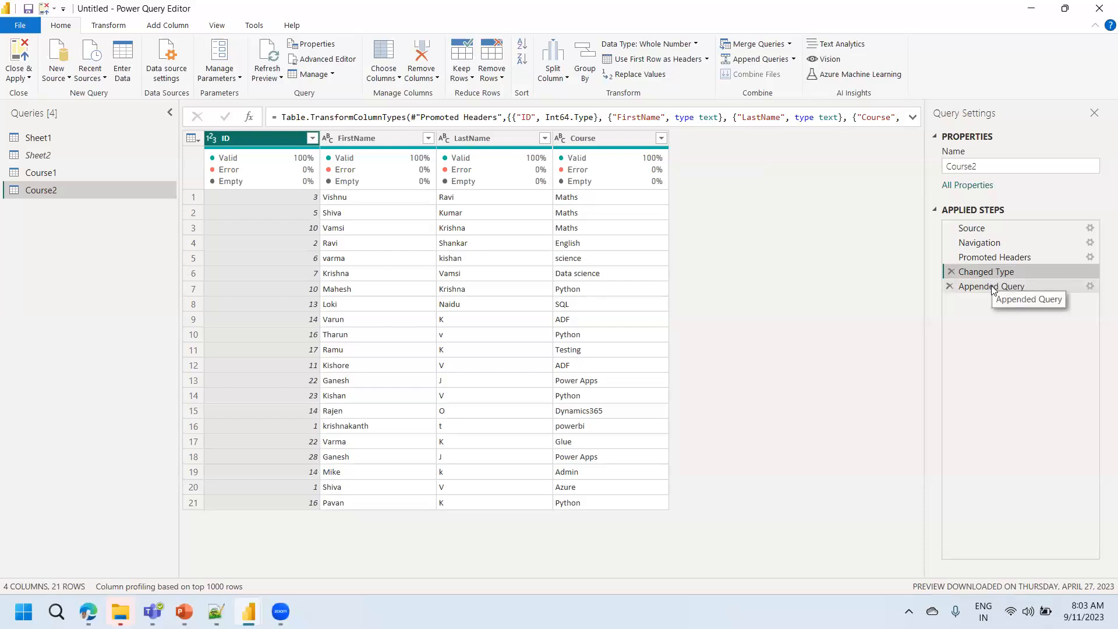
left_click(993, 287)
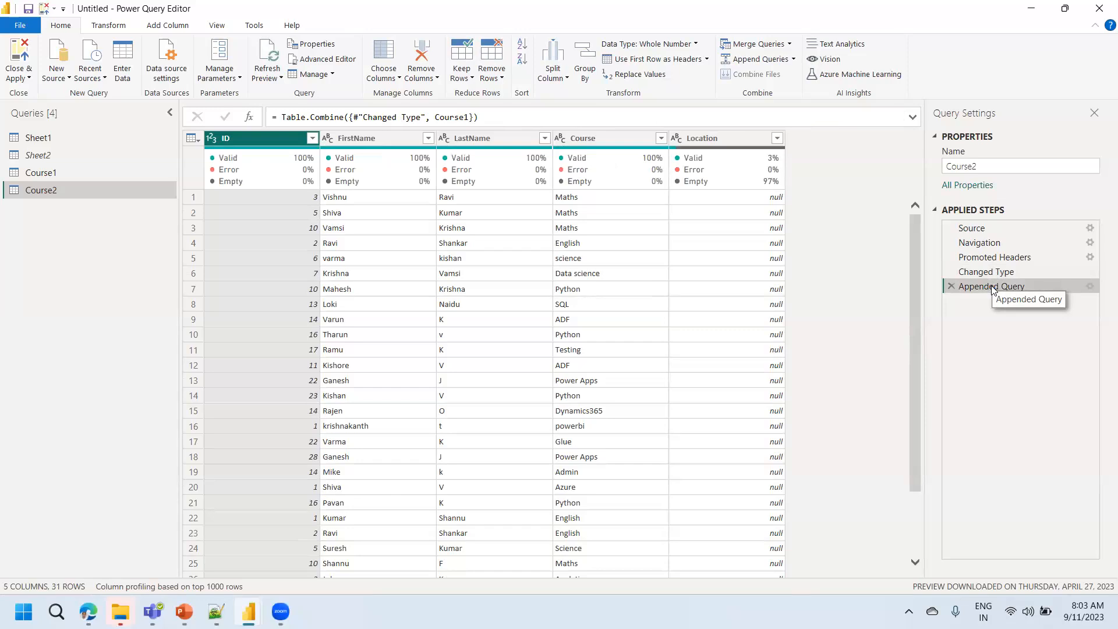
left_click_drag(917, 431, 913, 506)
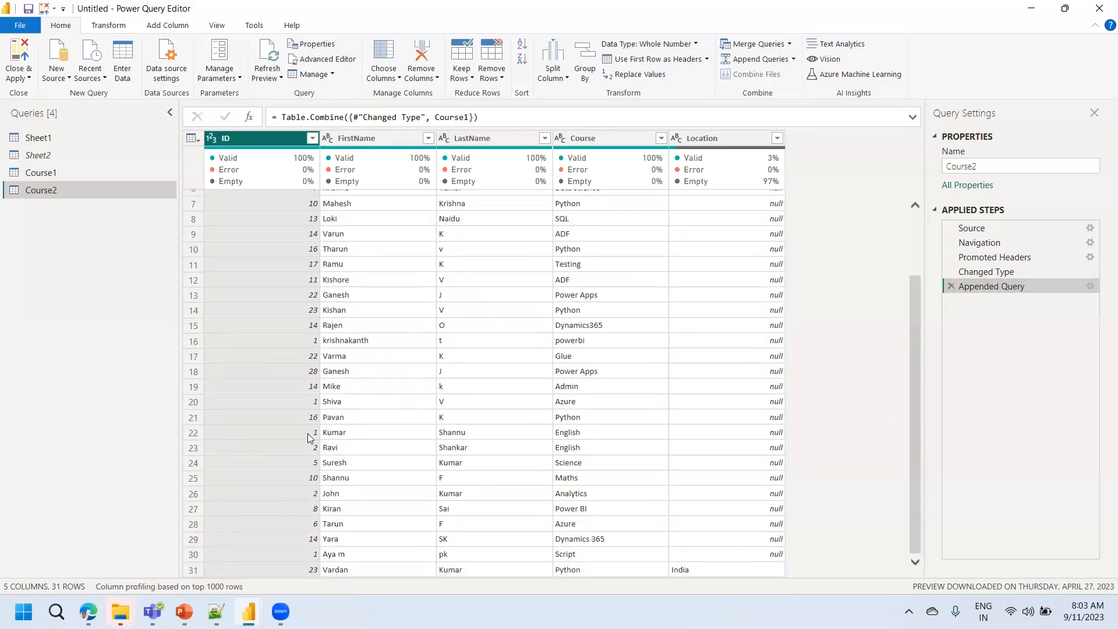
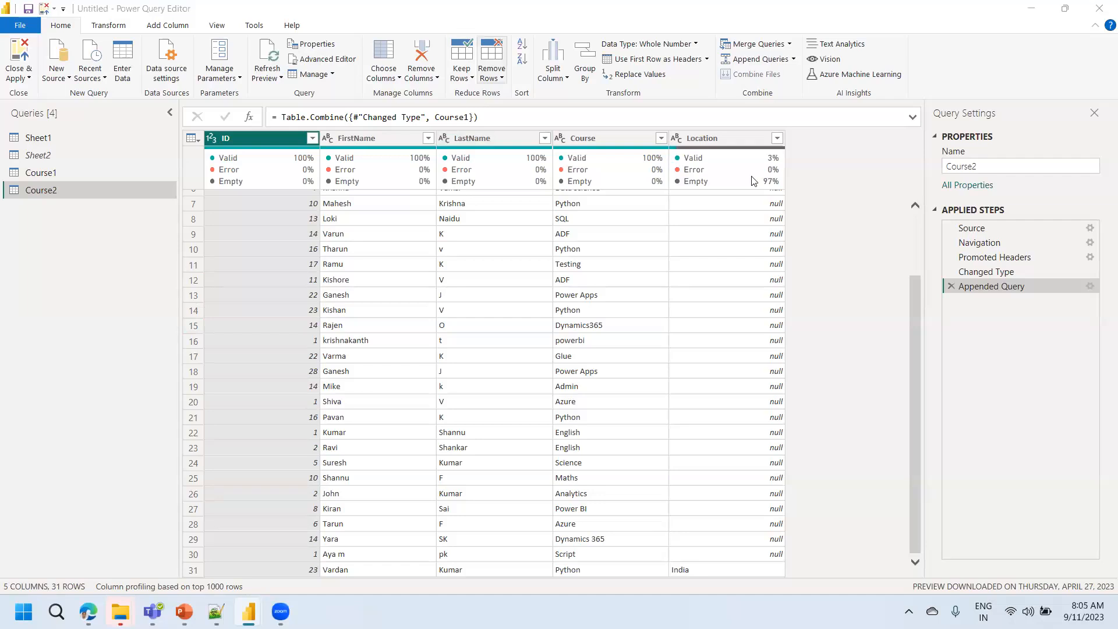
Step: Select the Course1 query, and close the query editor while applying all query changes to the data model
left_click(45, 174)
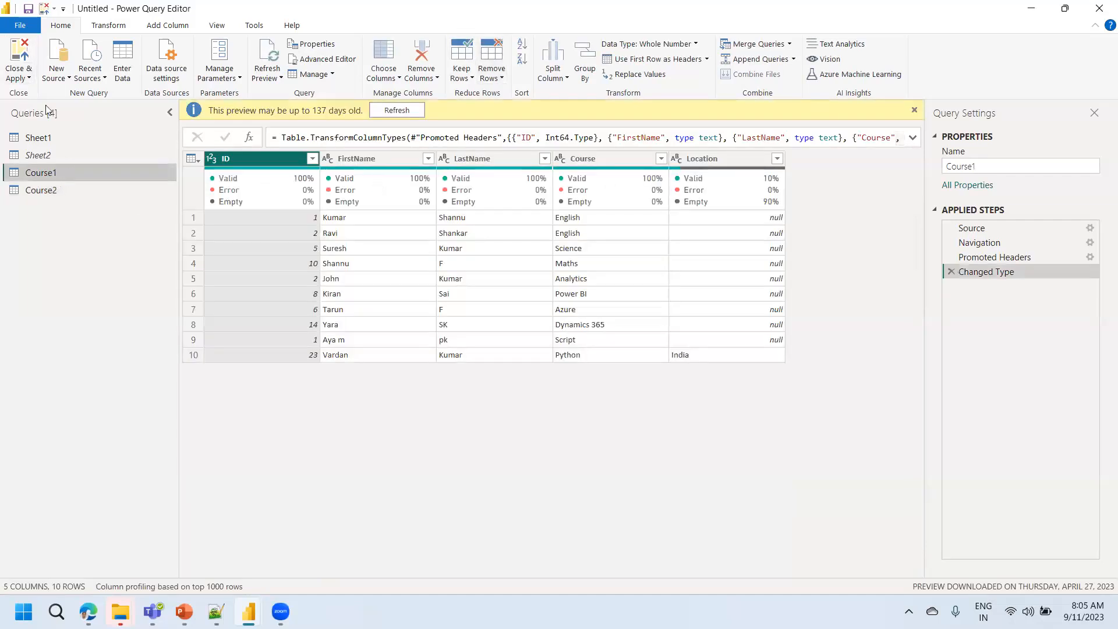
left_click(26, 79)
left_click(26, 93)
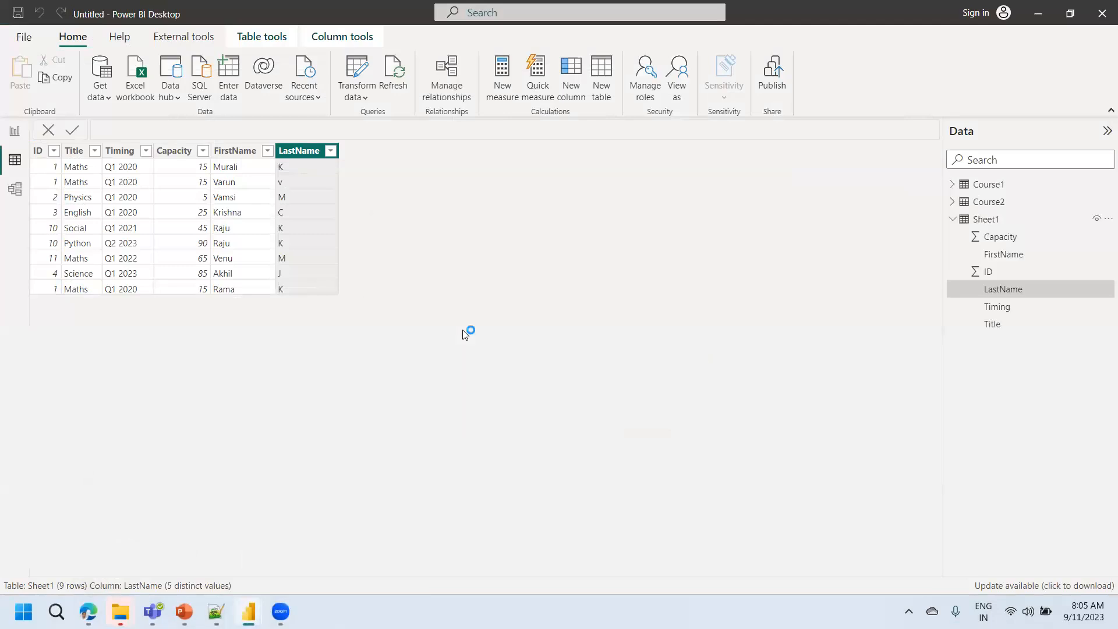
Step: Review the loaded Course1 table and inspect the table relationships in the Model view
left_click(998, 187)
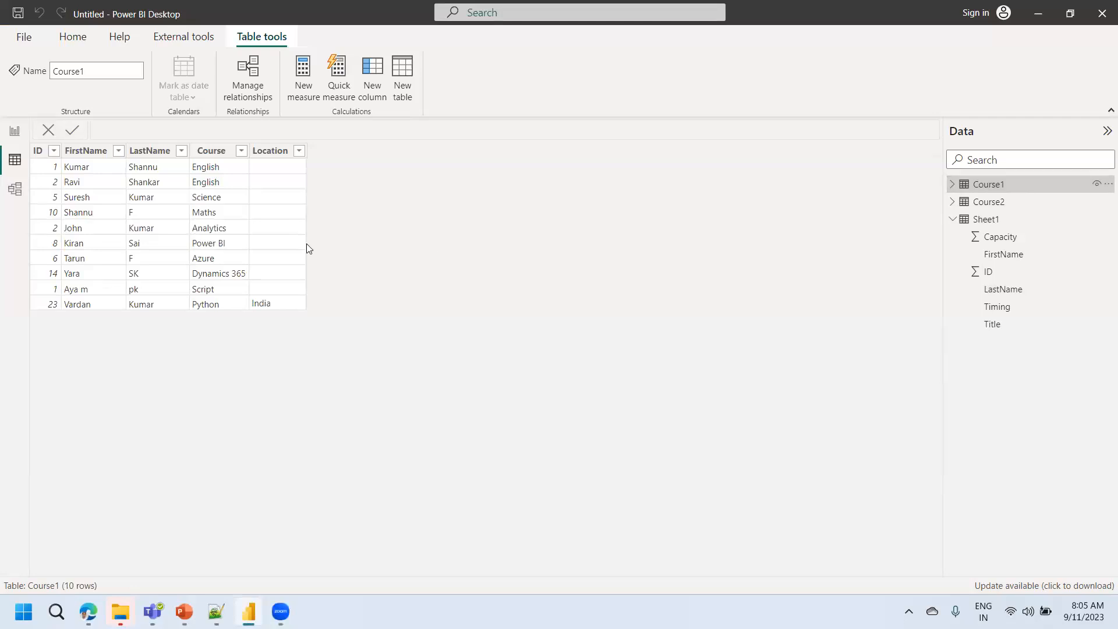
left_click(15, 189)
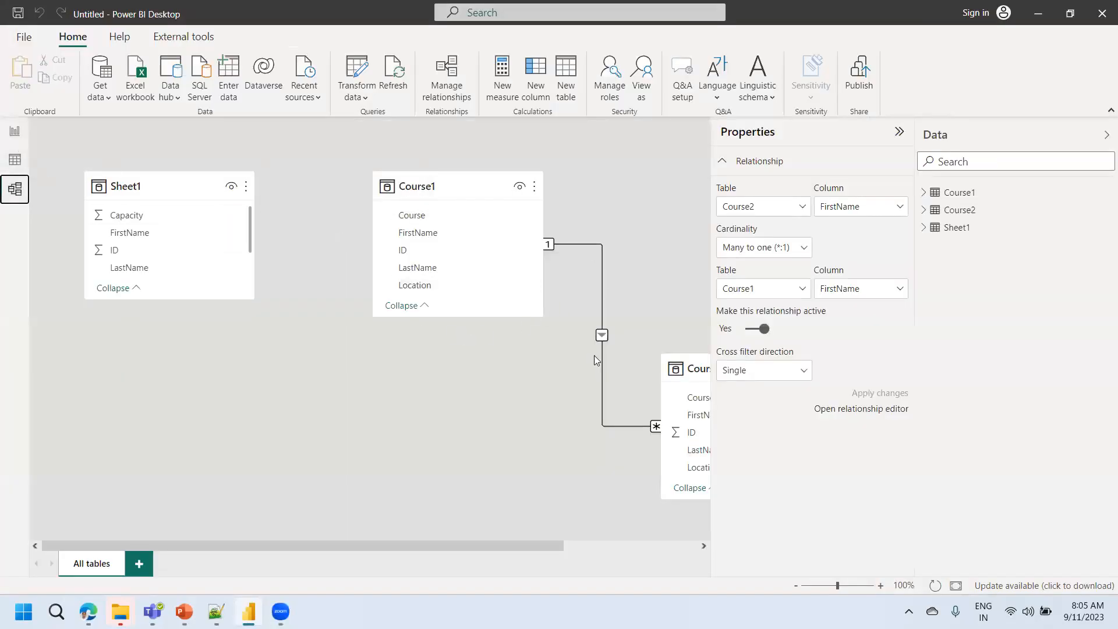
Step: Review the appended rows of the Course2 table in the Table view through to its last row
left_click(15, 161)
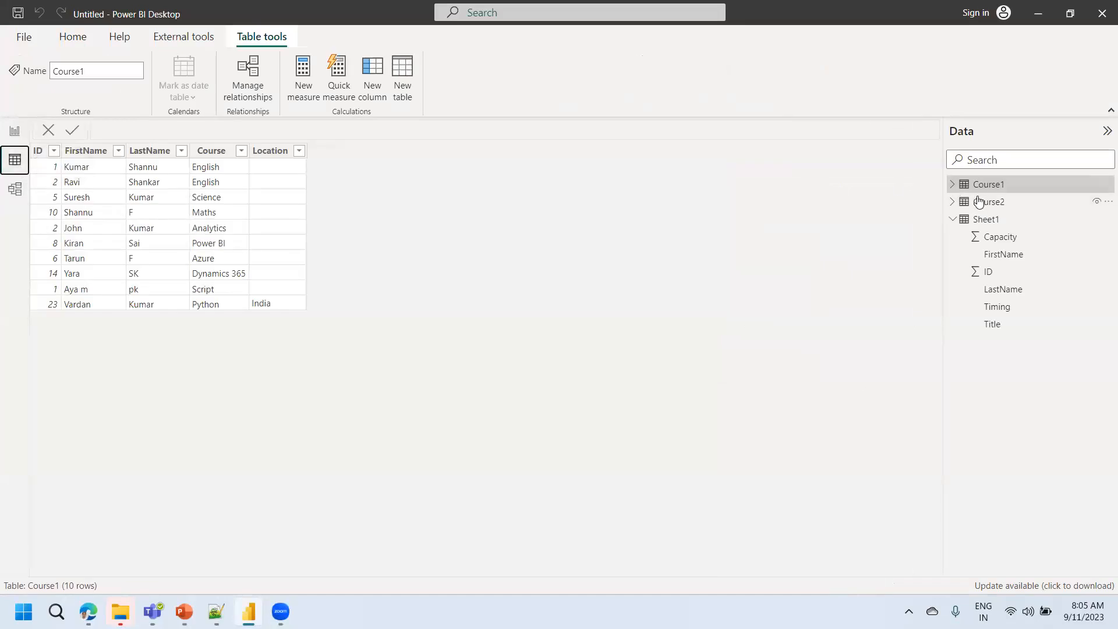
left_click(997, 205)
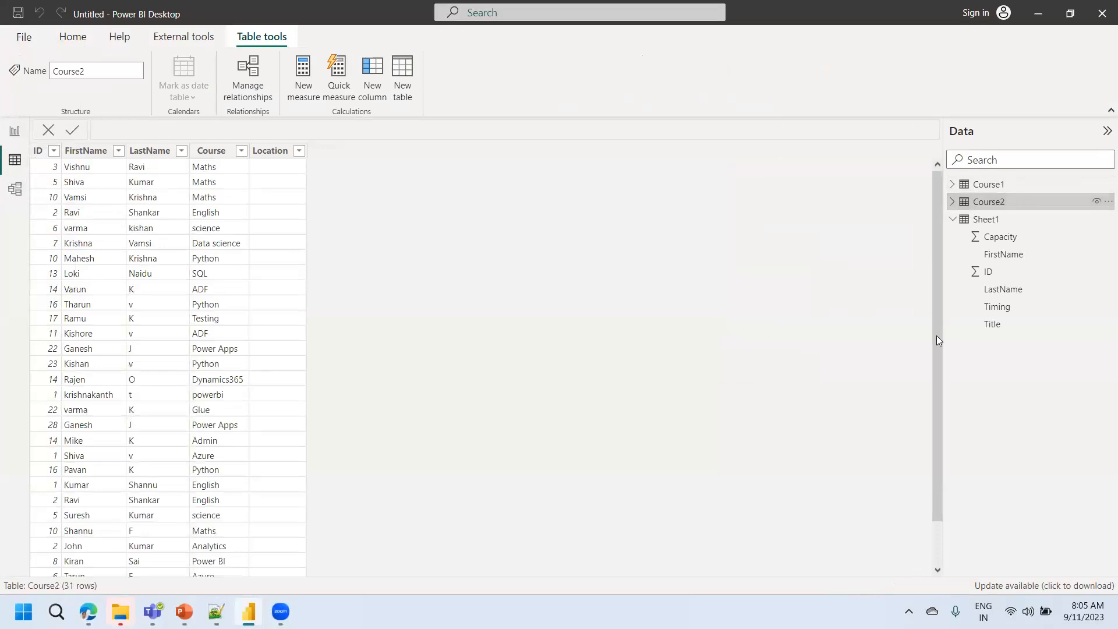
left_click_drag(937, 337, 943, 431)
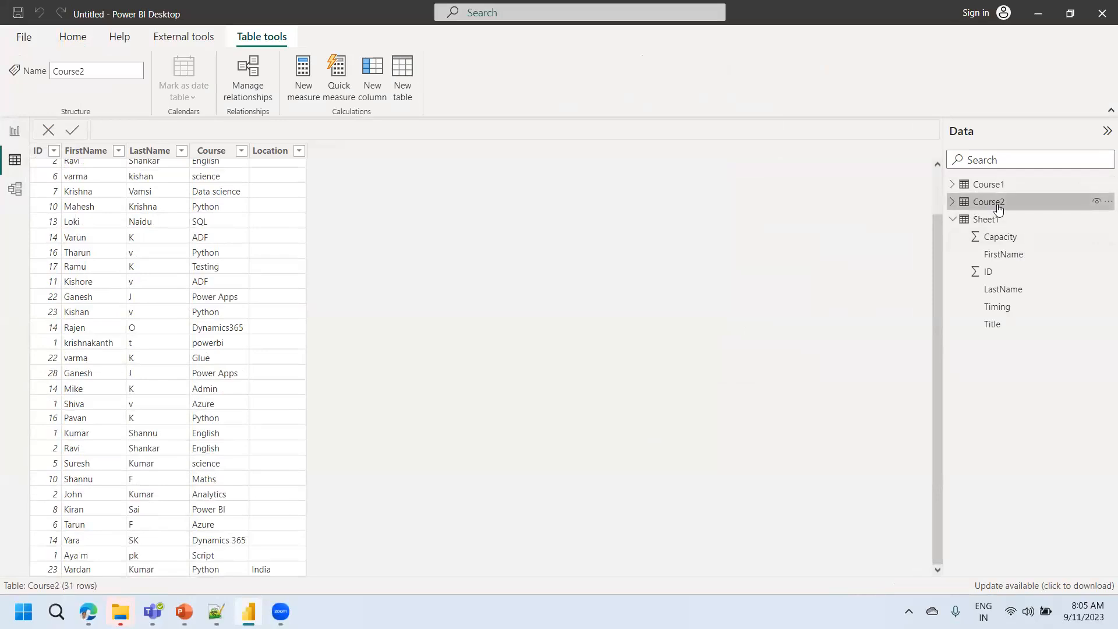
Step: Reopen the Power Query Editor and disable loading for the Course1 query, accepting its removal from the report
left_click(73, 36)
left_click(358, 66)
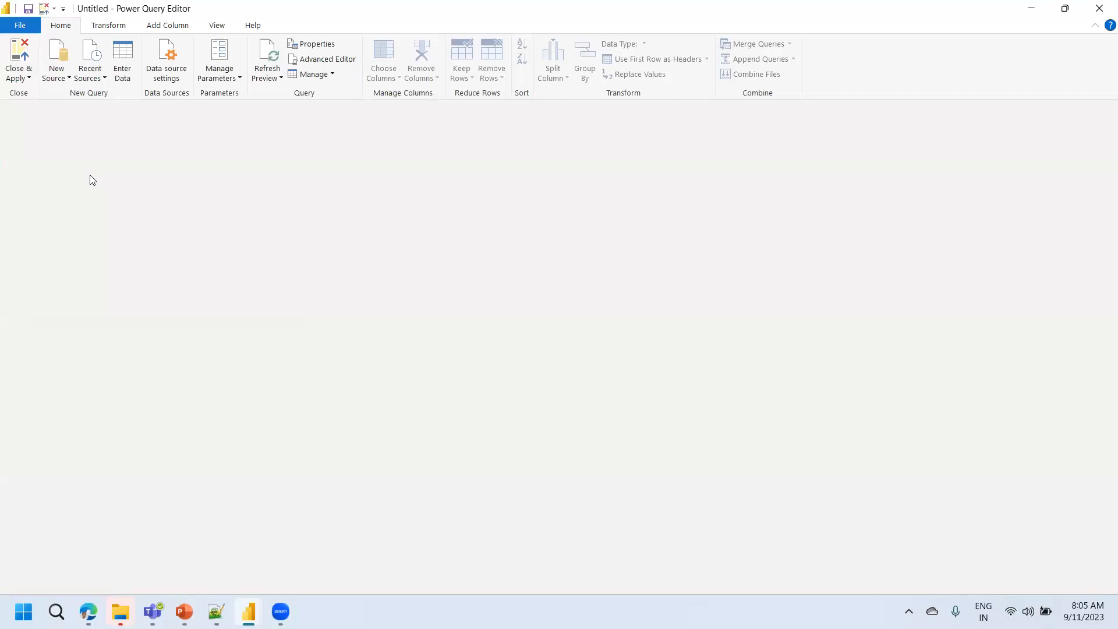
right_click(40, 174)
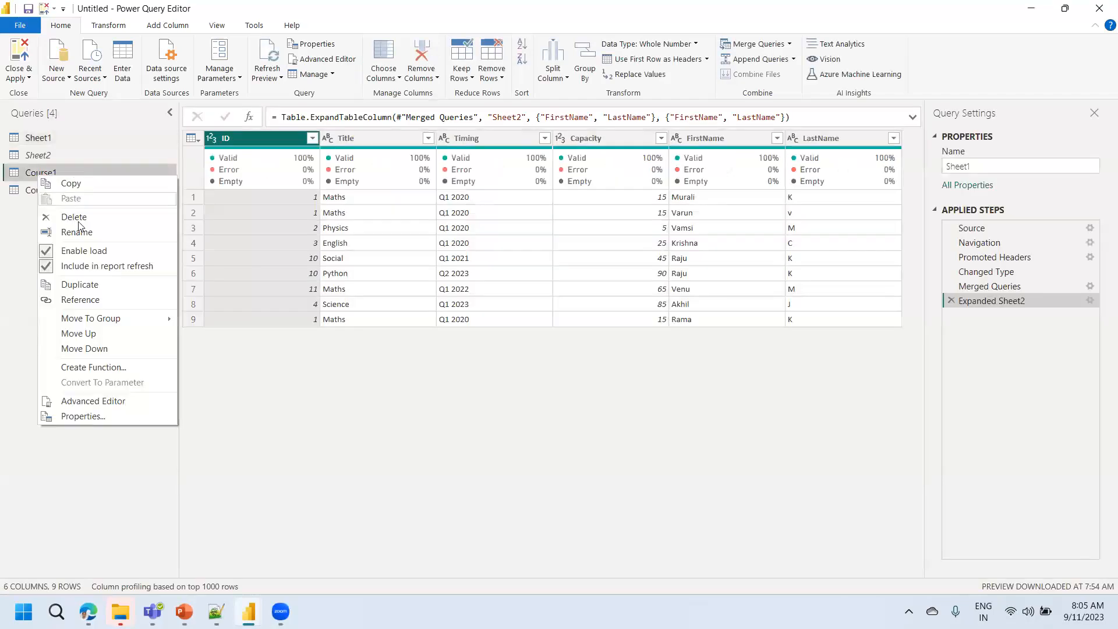
left_click(84, 250)
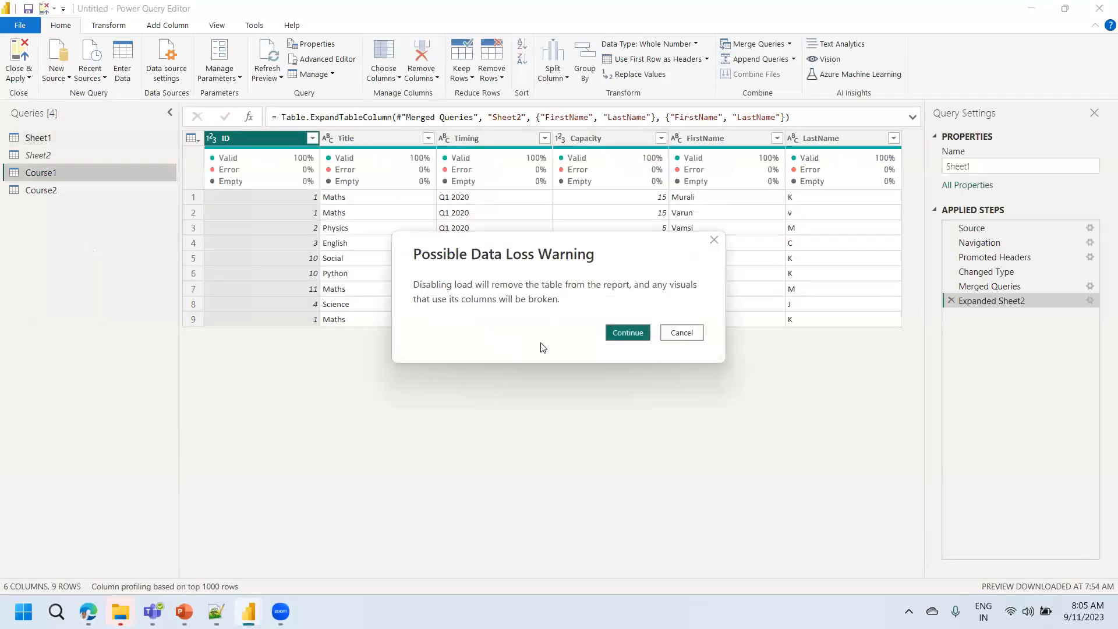
left_click(628, 336)
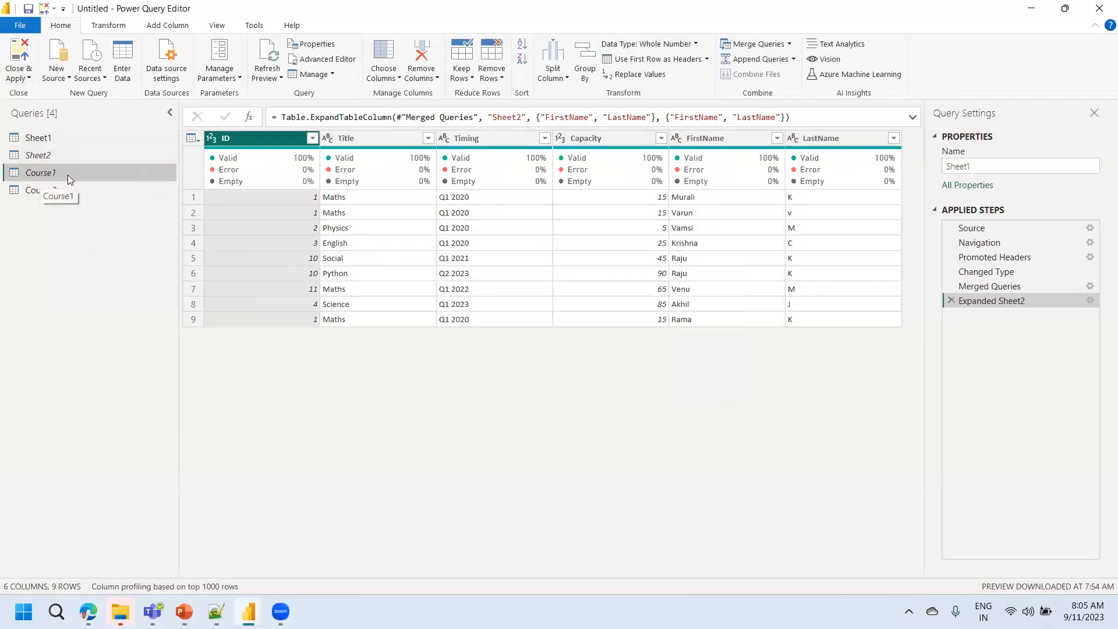
Step: Close and apply the queries to load them into the data model, and reopen the query editor
left_click(26, 80)
left_click(42, 90)
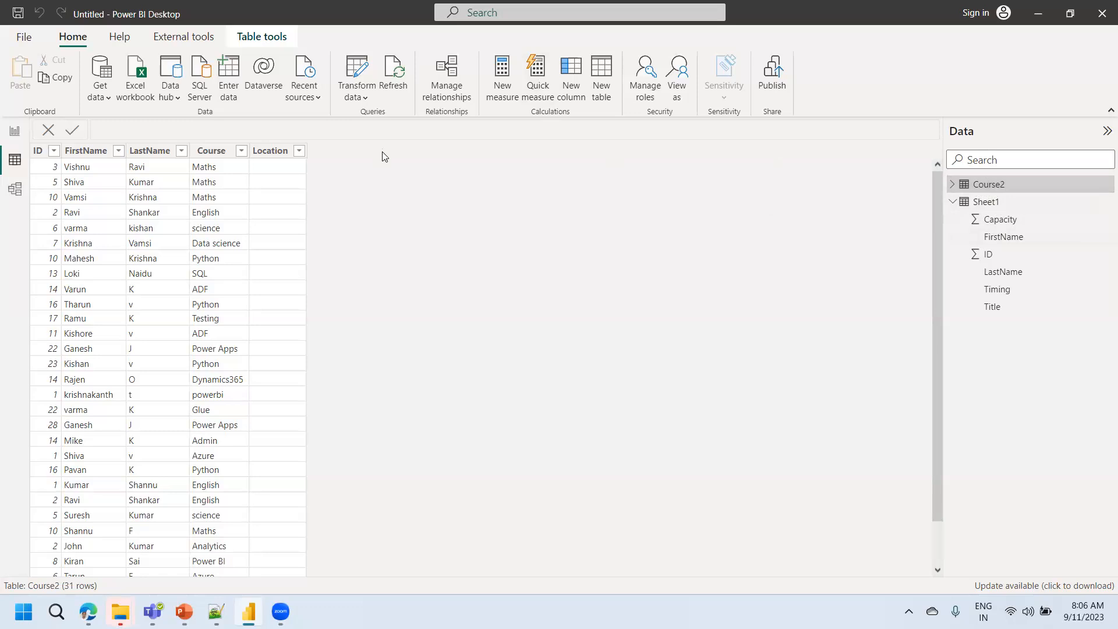
left_click(357, 73)
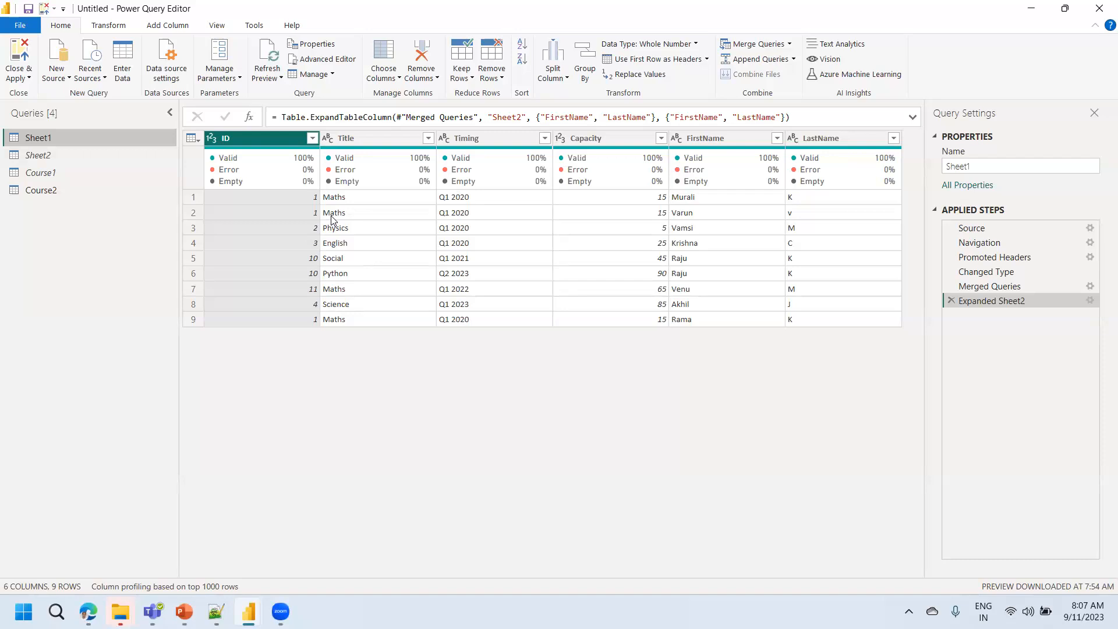
Step: Review the Course1 query and the append settings of Course2, including the option for three or more tables, without changing them
left_click(35, 173)
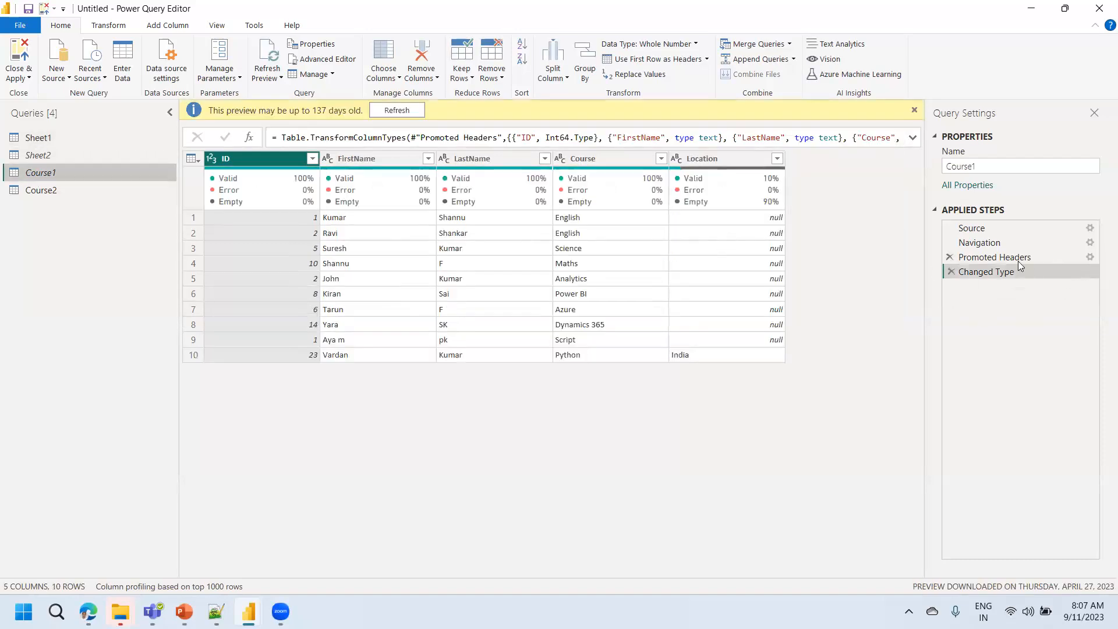
left_click(101, 191)
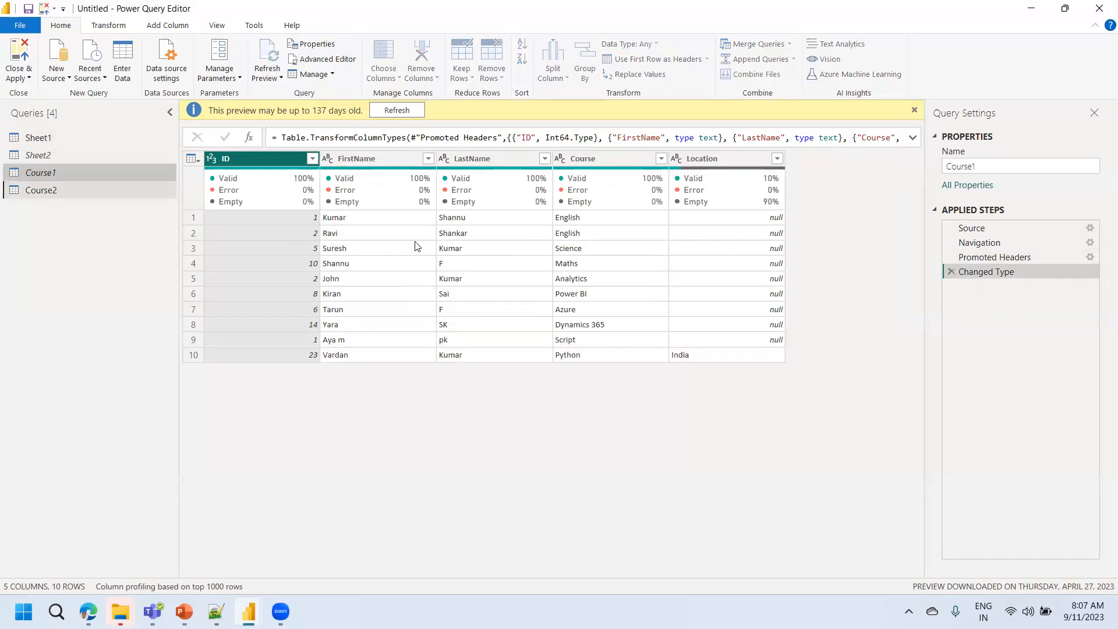
left_click(1090, 286)
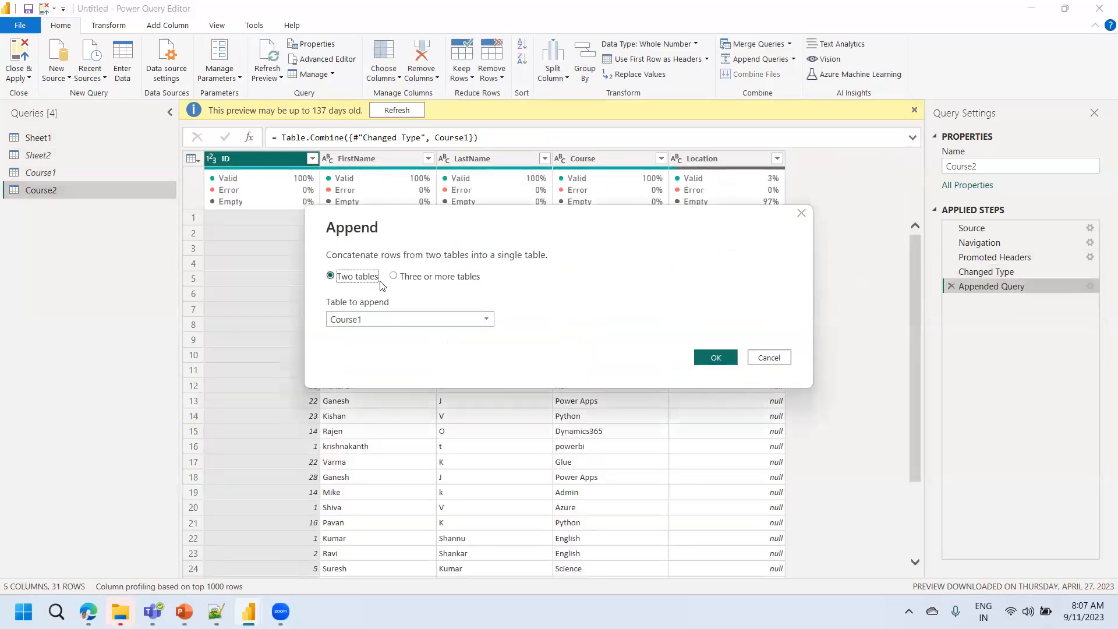
left_click(418, 281)
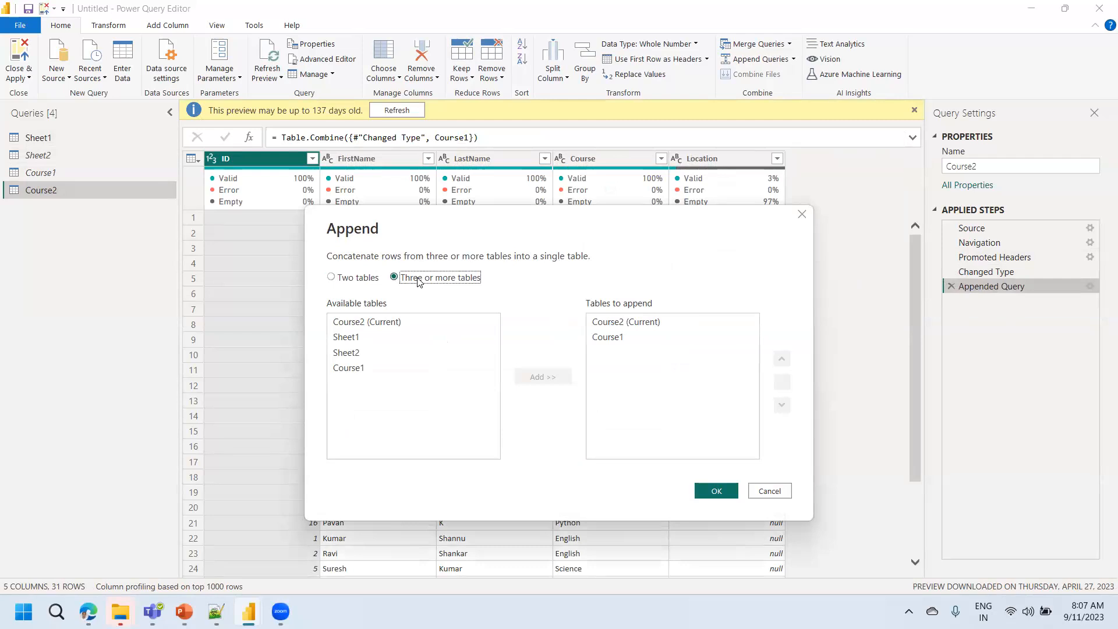
left_click(769, 490)
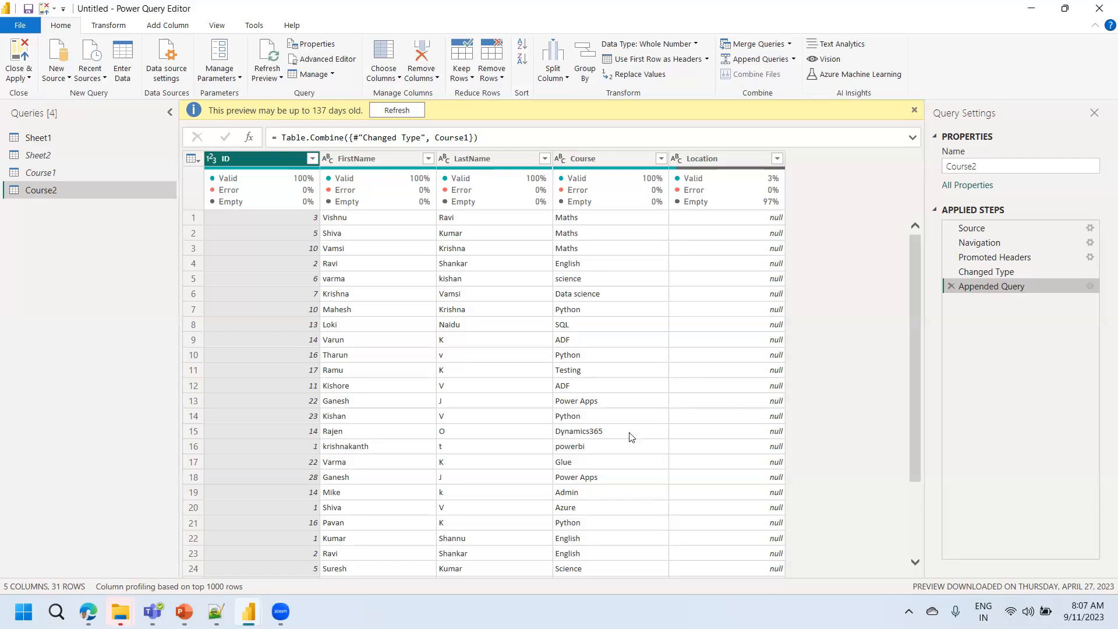
Step: Review the settings of the Merged Queries step in Sheet1, including its matching tables and join kind, without changing them
left_click(46, 143)
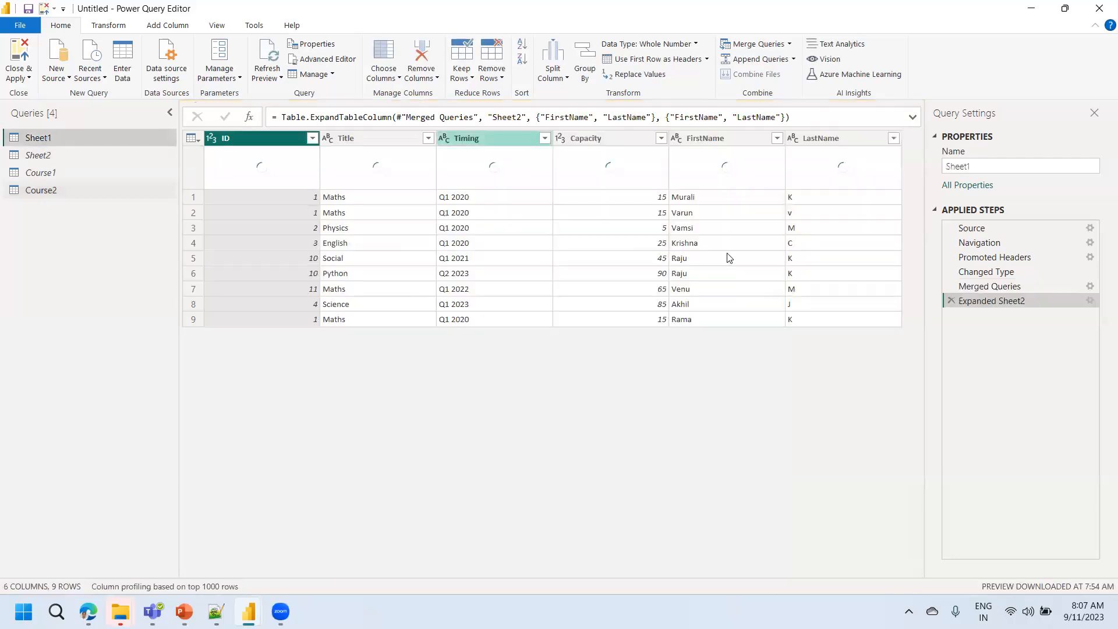
left_click(1088, 287)
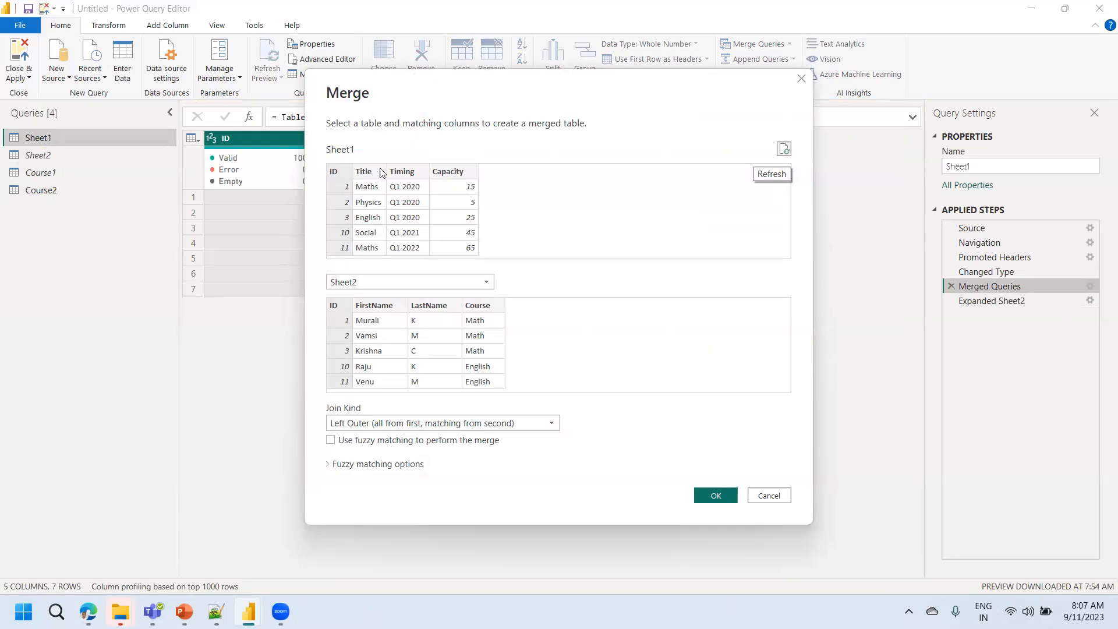
left_click(770, 496)
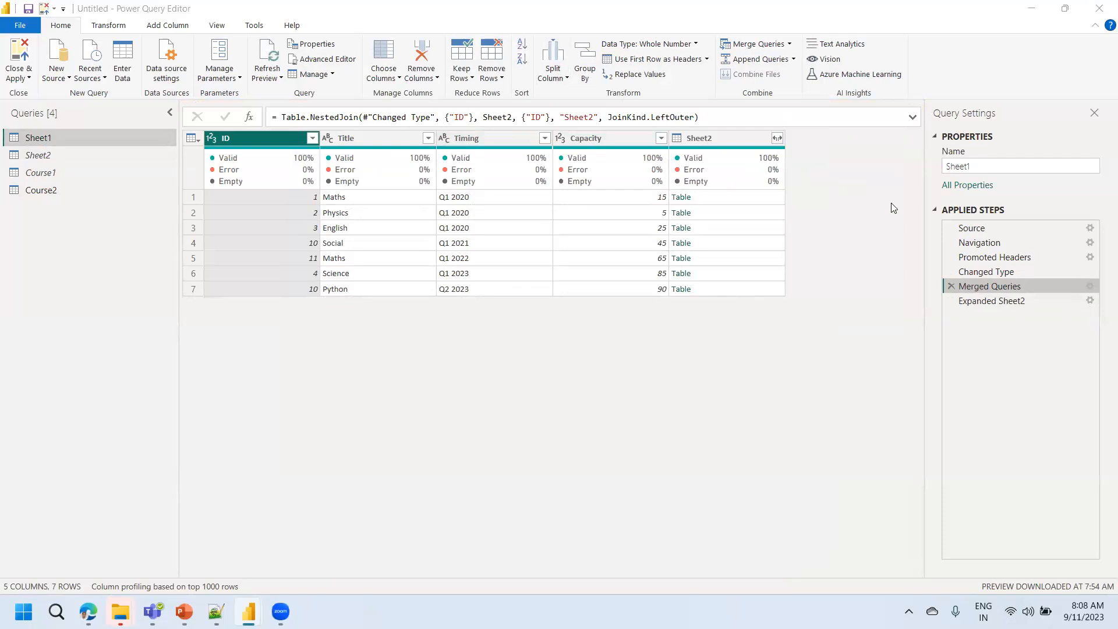
left_click(510, 374)
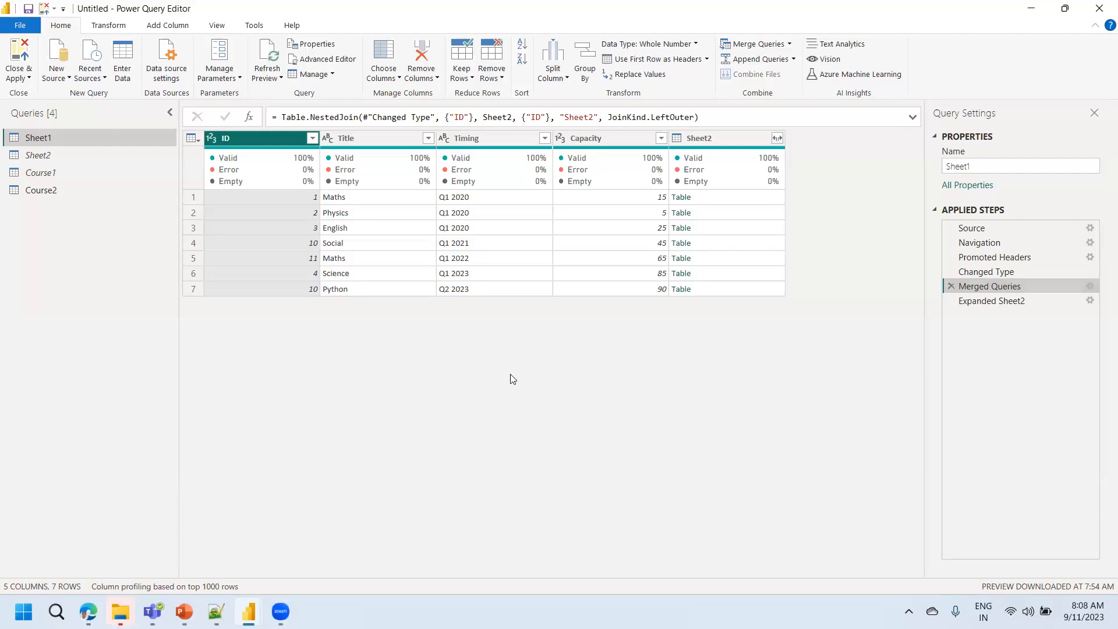
left_click(521, 76)
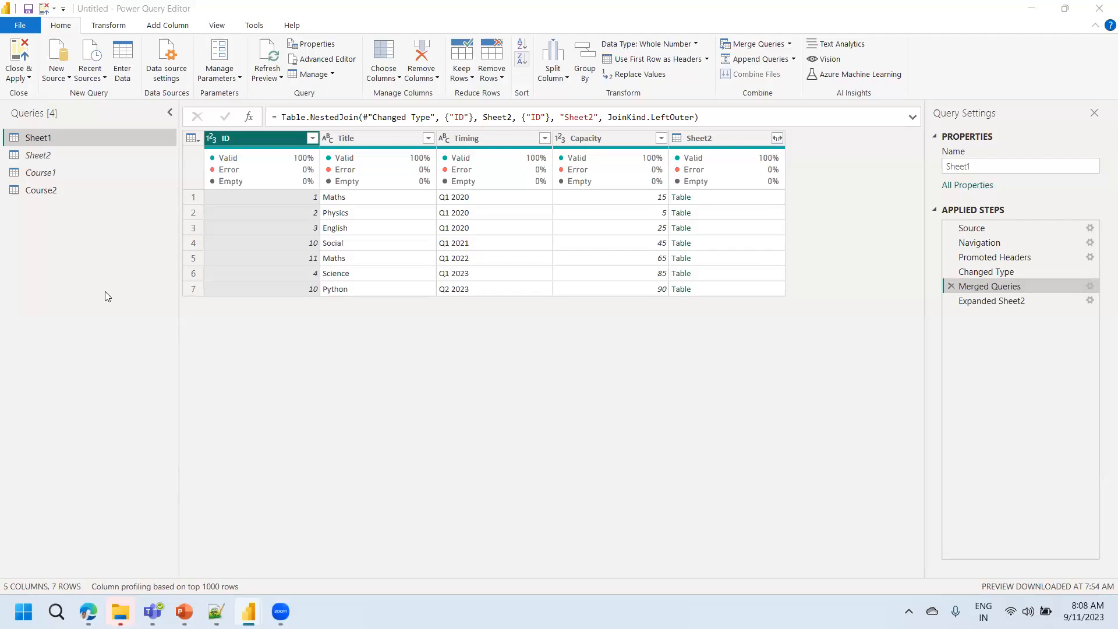
Step: Compare the Sheet2 query with Sheet1 and display Sheet1 at its Merged Queries step
left_click(89, 156)
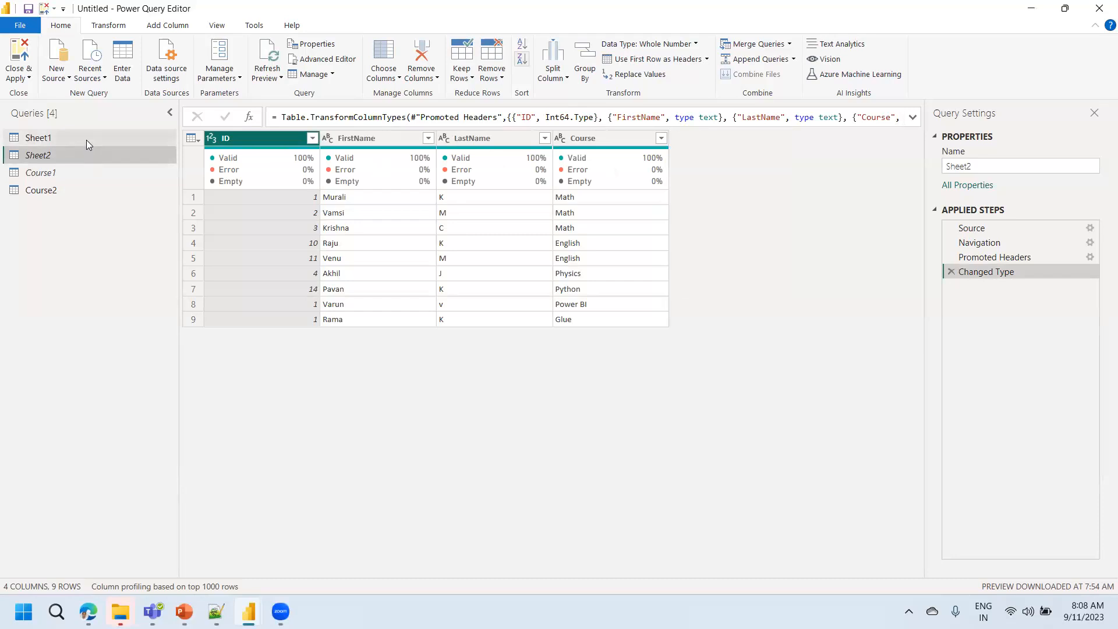
left_click(86, 140)
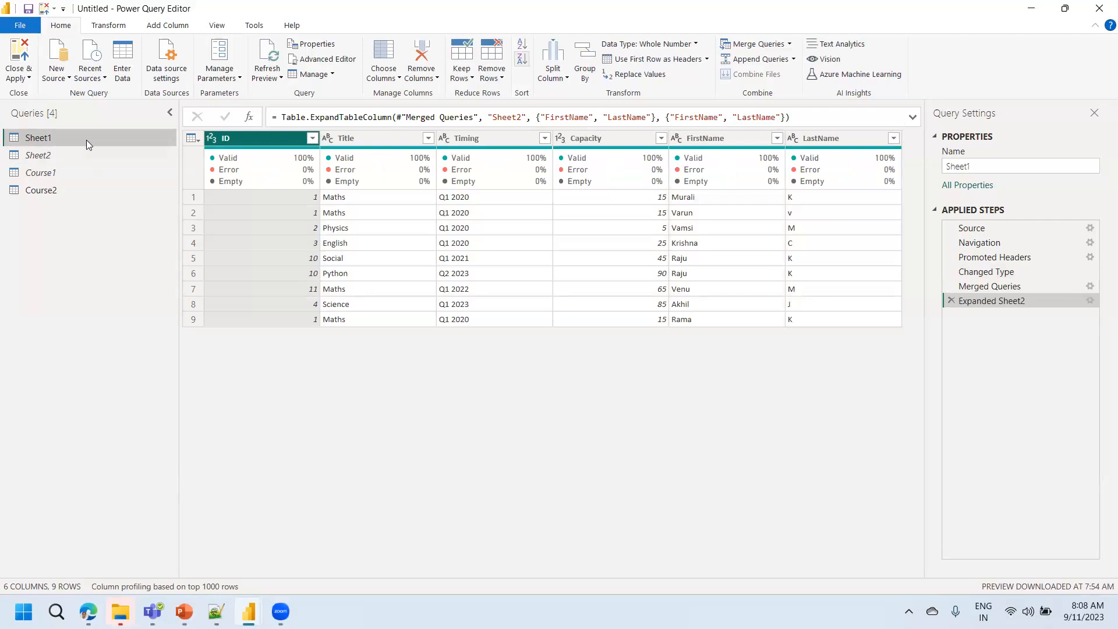
left_click(1034, 290)
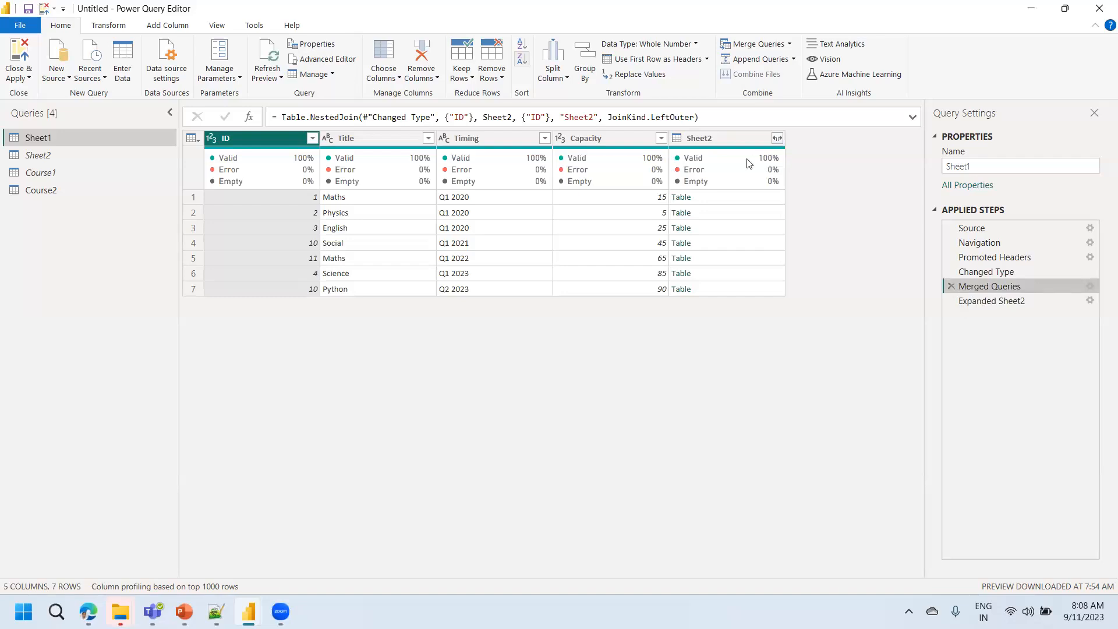
Step: Inspect the column expansion options of the merged Sheet2 column without applying them
left_click(715, 138)
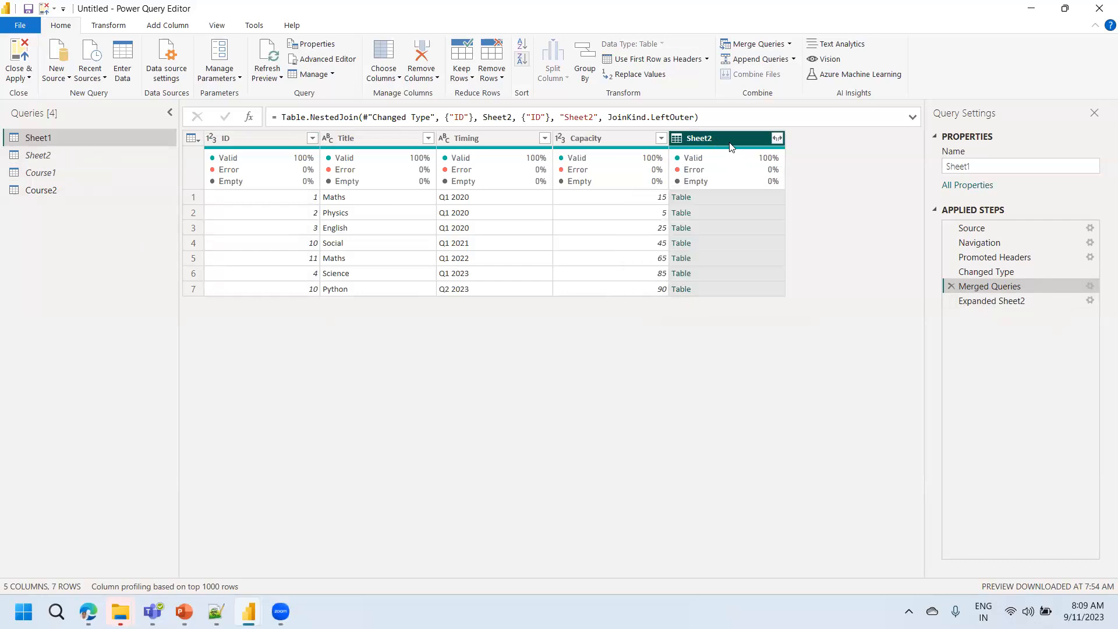
left_click(778, 138)
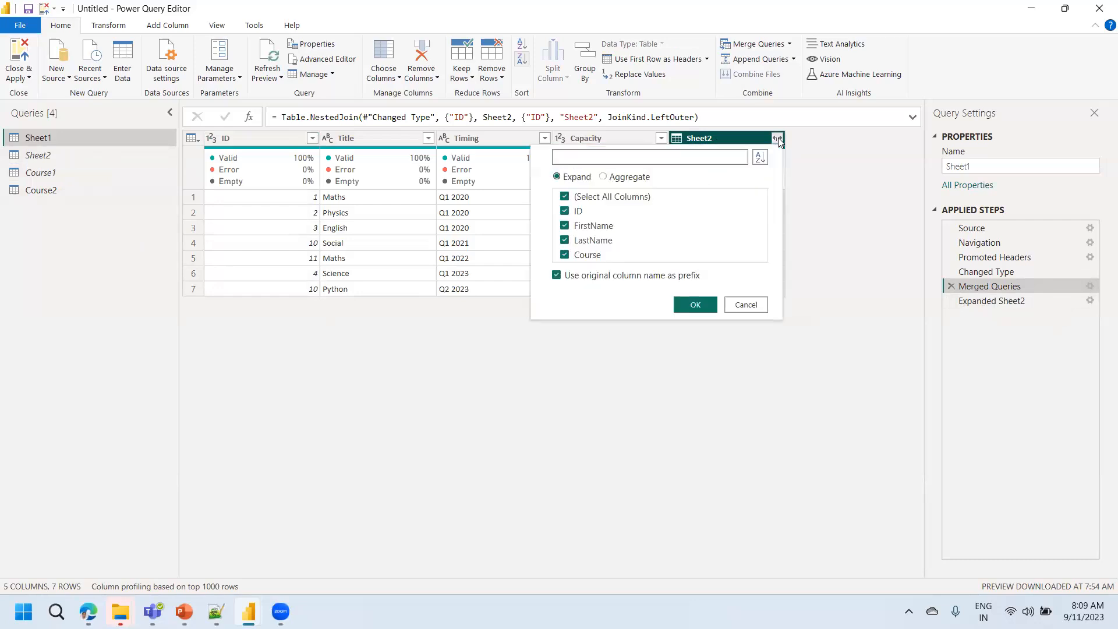
left_click(740, 138)
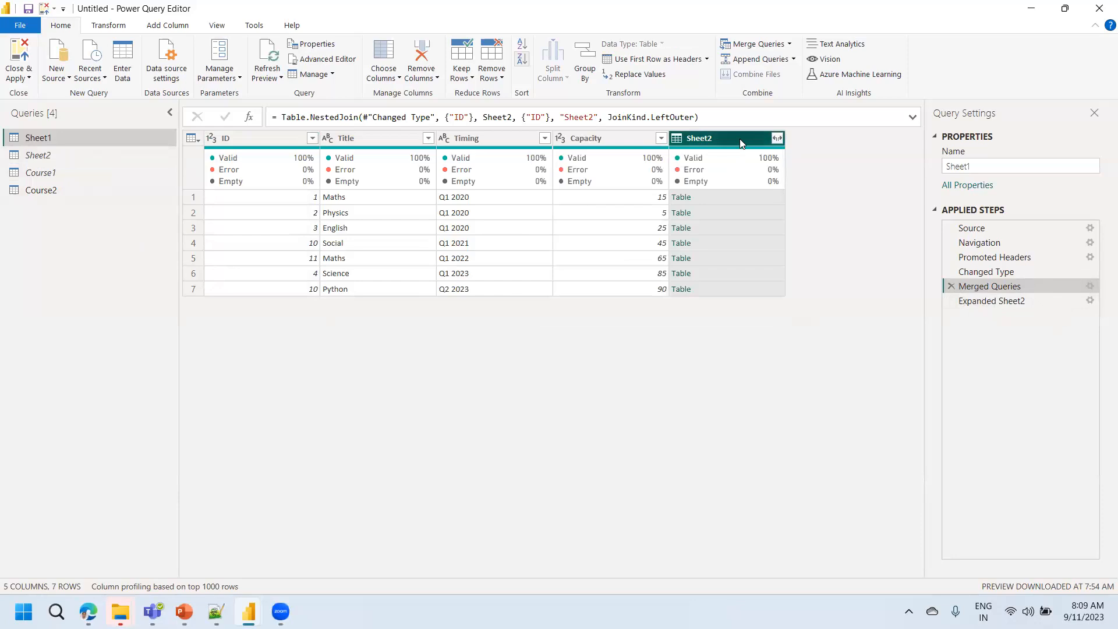
left_click(776, 140)
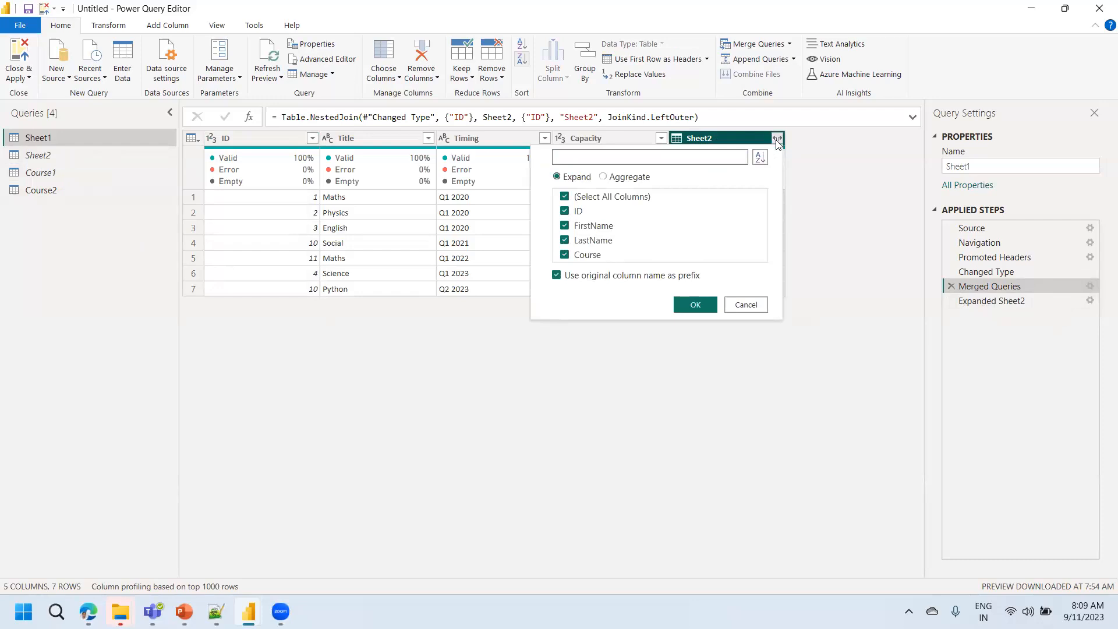
left_click(745, 142)
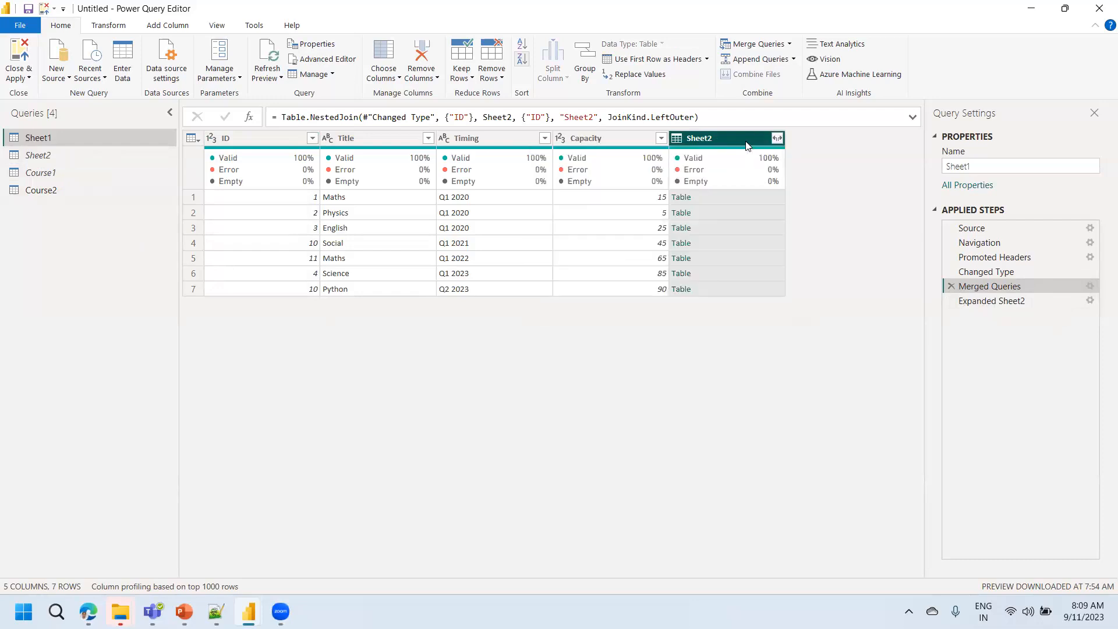
Step: Preview the nested Sheet2 table in the first row in an enlarged preview, and recheck the column's expansion options
left_click(706, 198)
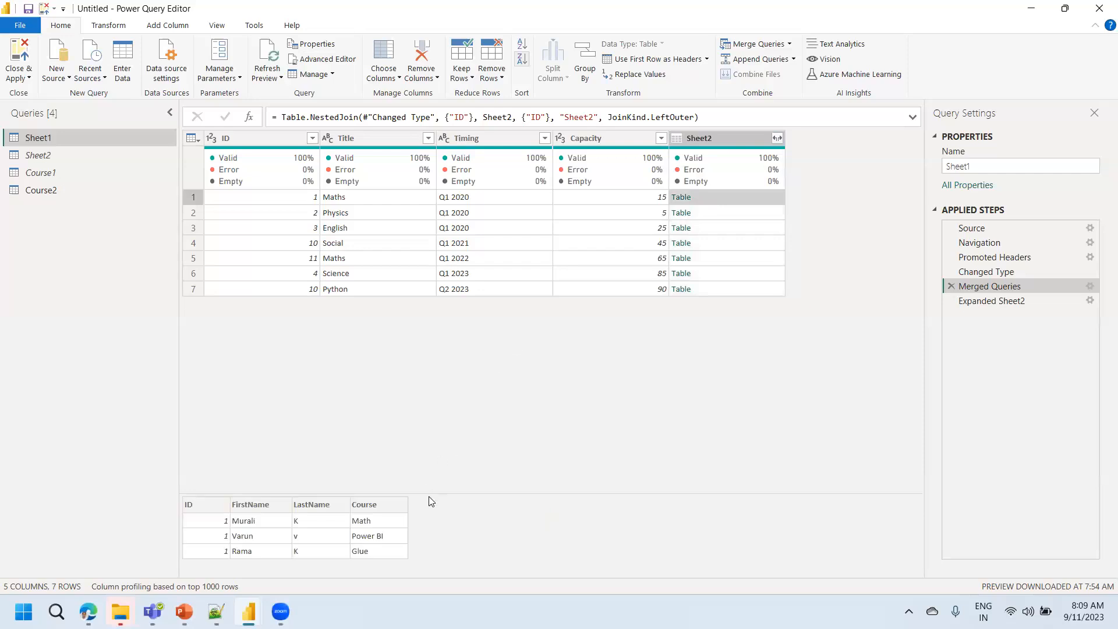
left_click_drag(429, 494, 428, 427)
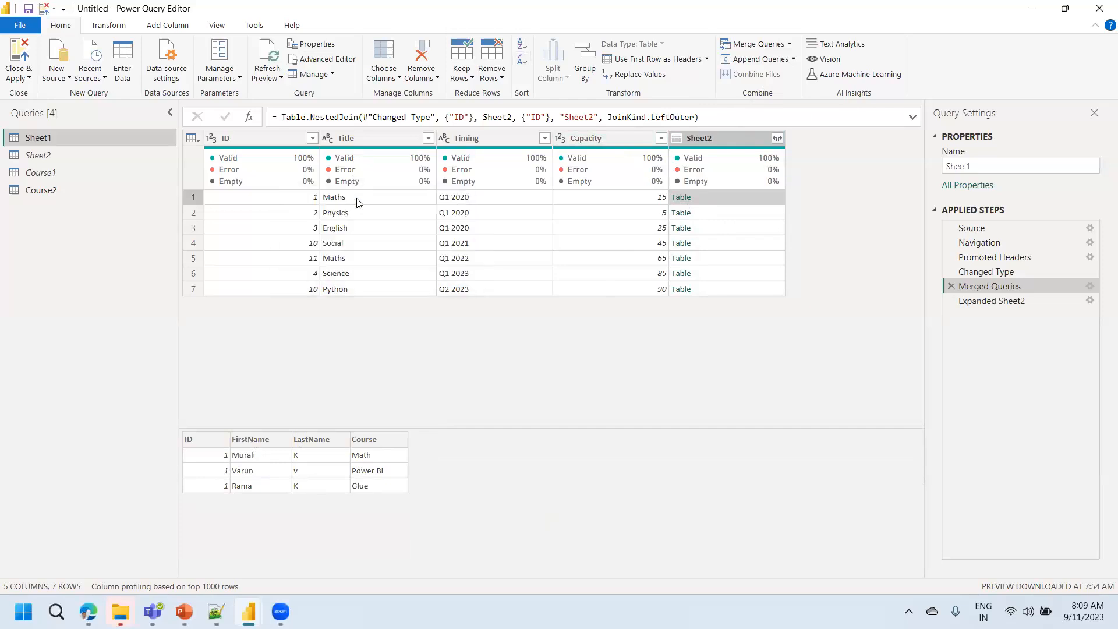
mouse_move(353, 148)
left_click(776, 140)
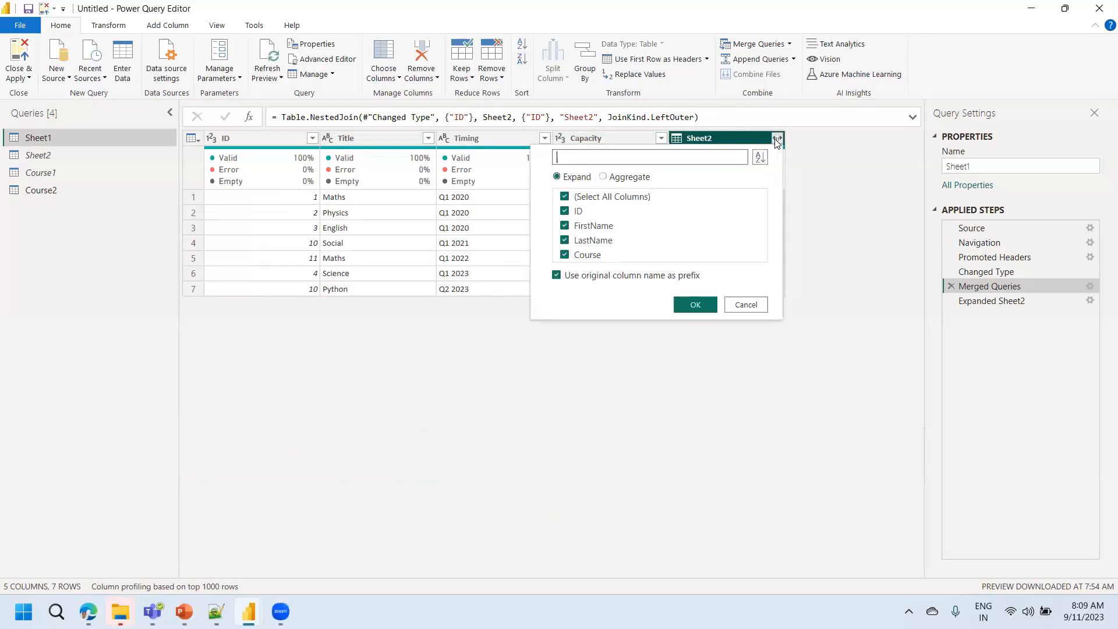
left_click(834, 242)
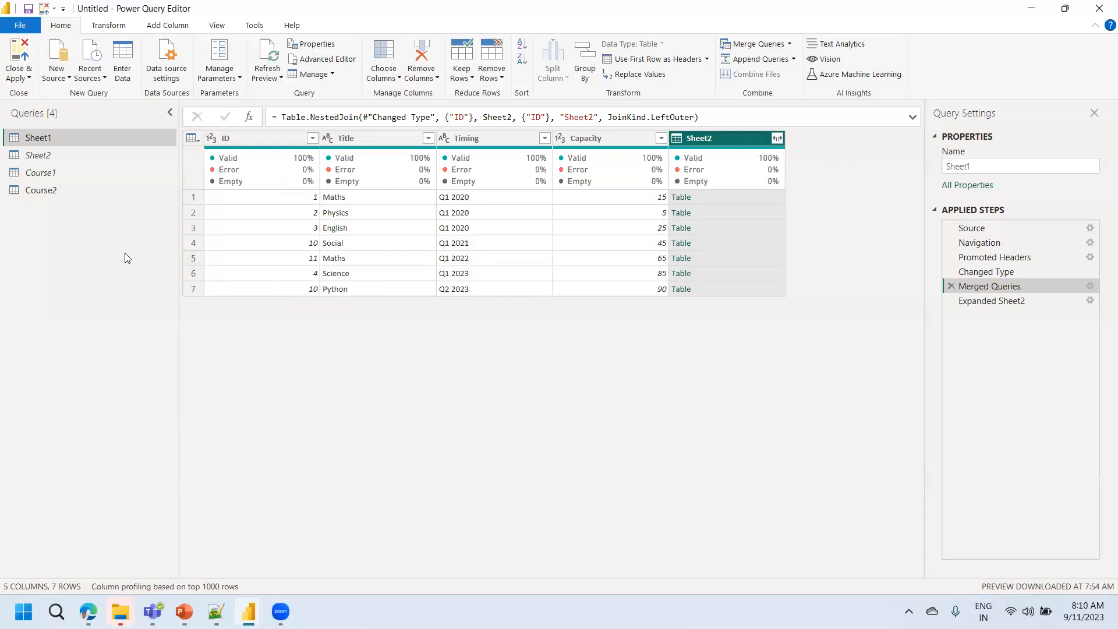
Step: Close and apply the queries, and view the "Data Preparation Best Practices" slide in PowerPoint
left_click(27, 78)
left_click(73, 94)
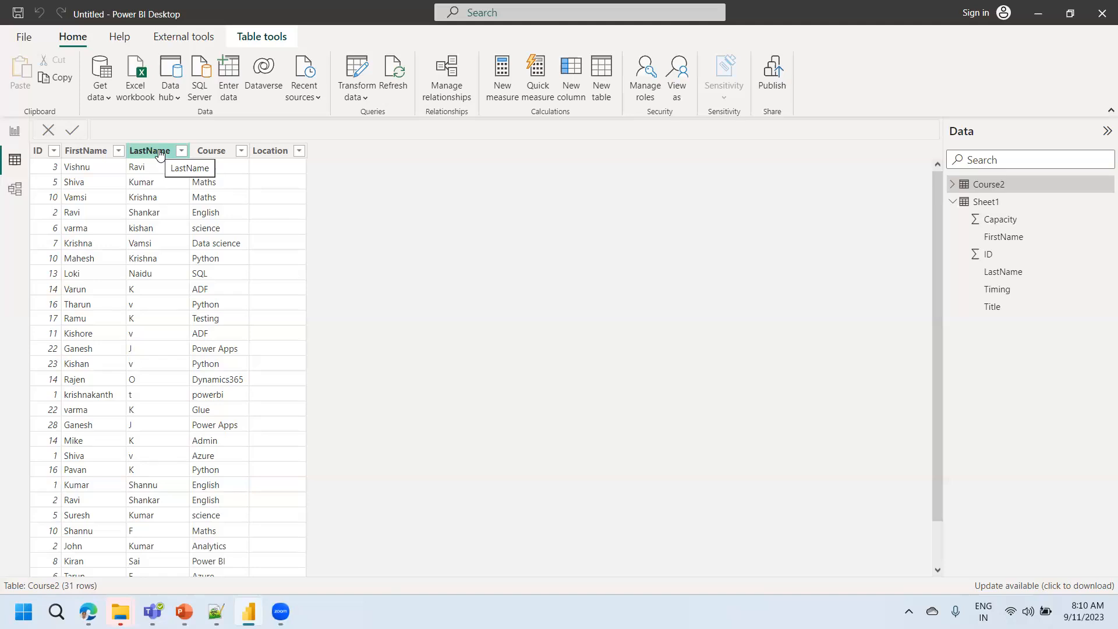
left_click(184, 611)
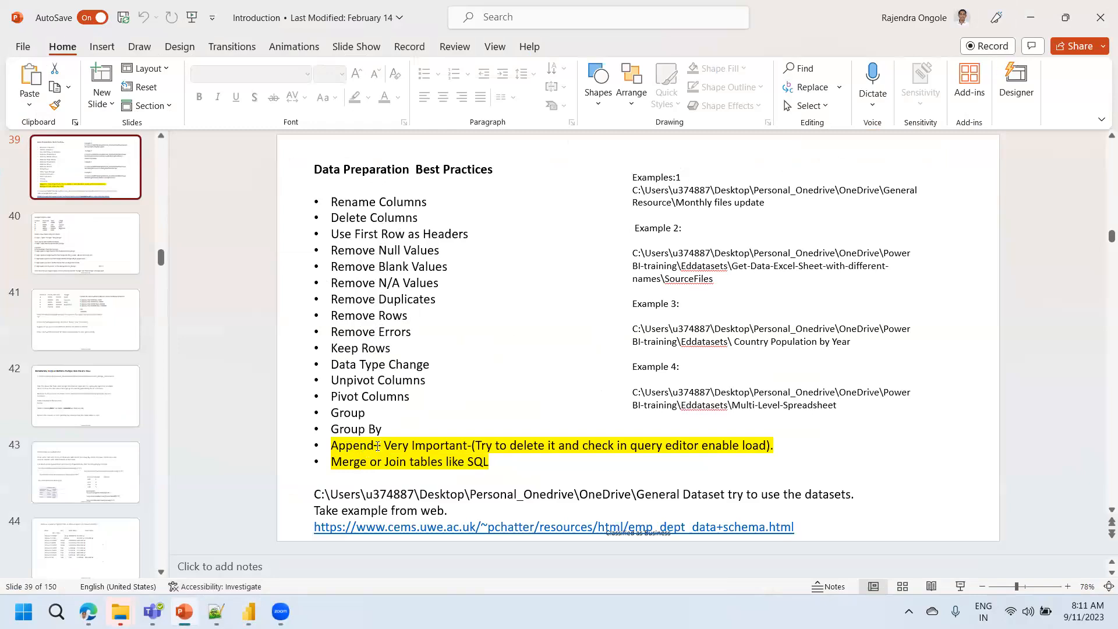
left_click(1025, 22)
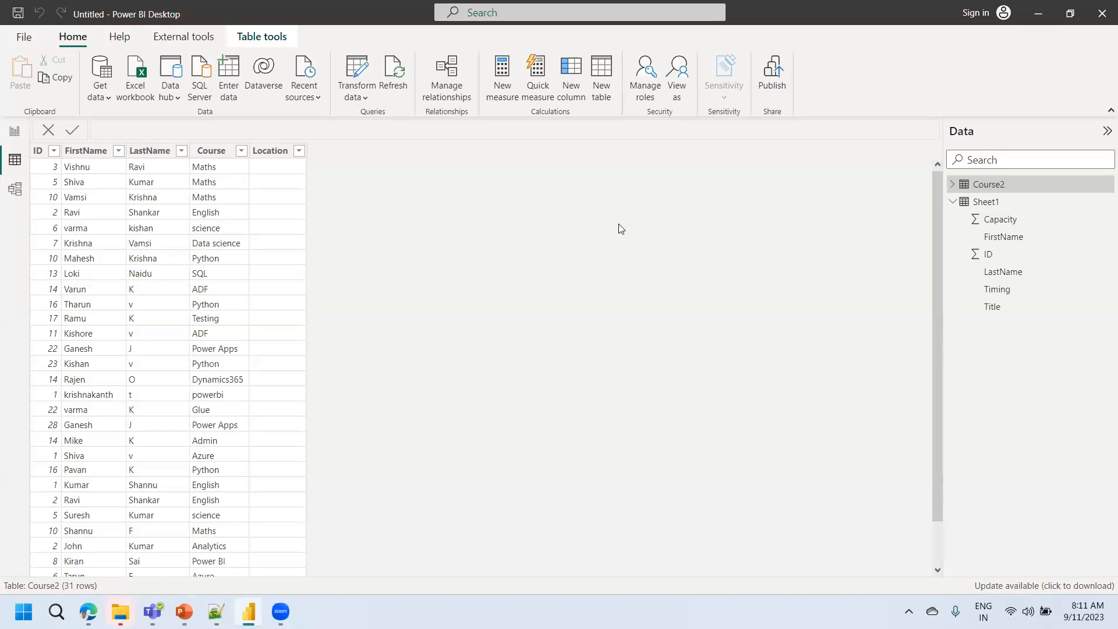
Step: Reopen the query editor and compare the IDs in the Sheet2 query with the merged rows in Sheet1
left_click(280, 612)
left_click(357, 88)
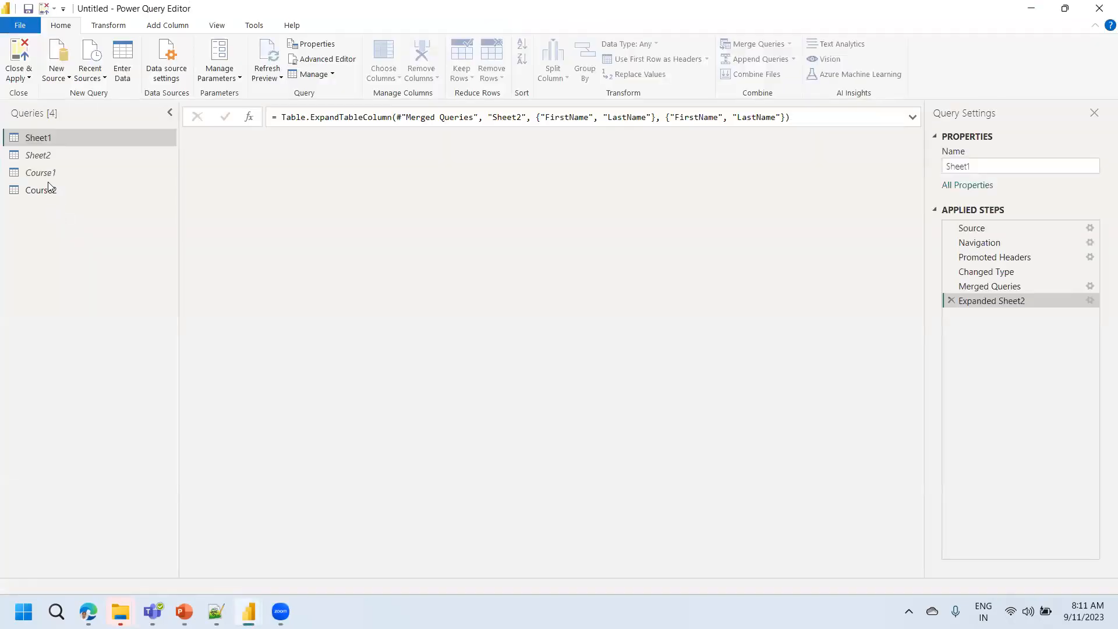
left_click(47, 157)
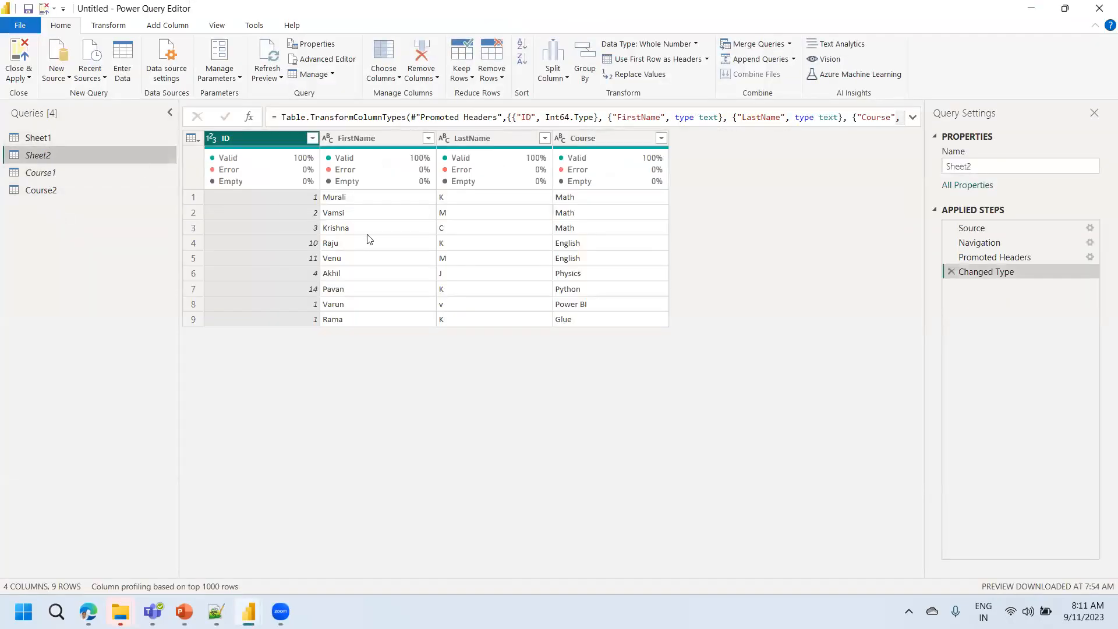
left_click(309, 291)
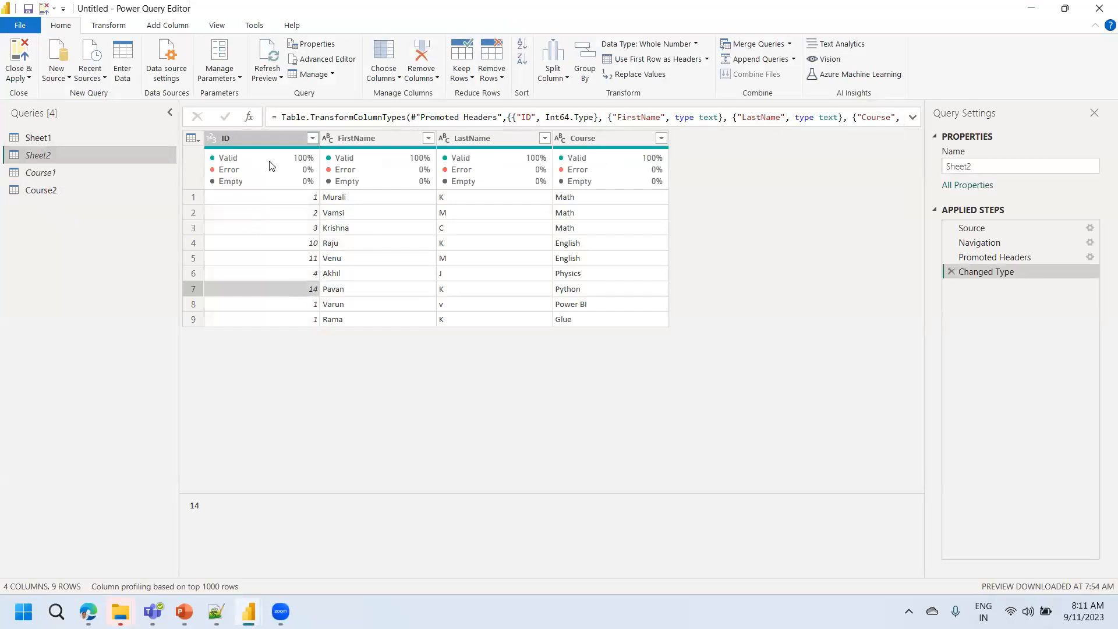
left_click(52, 139)
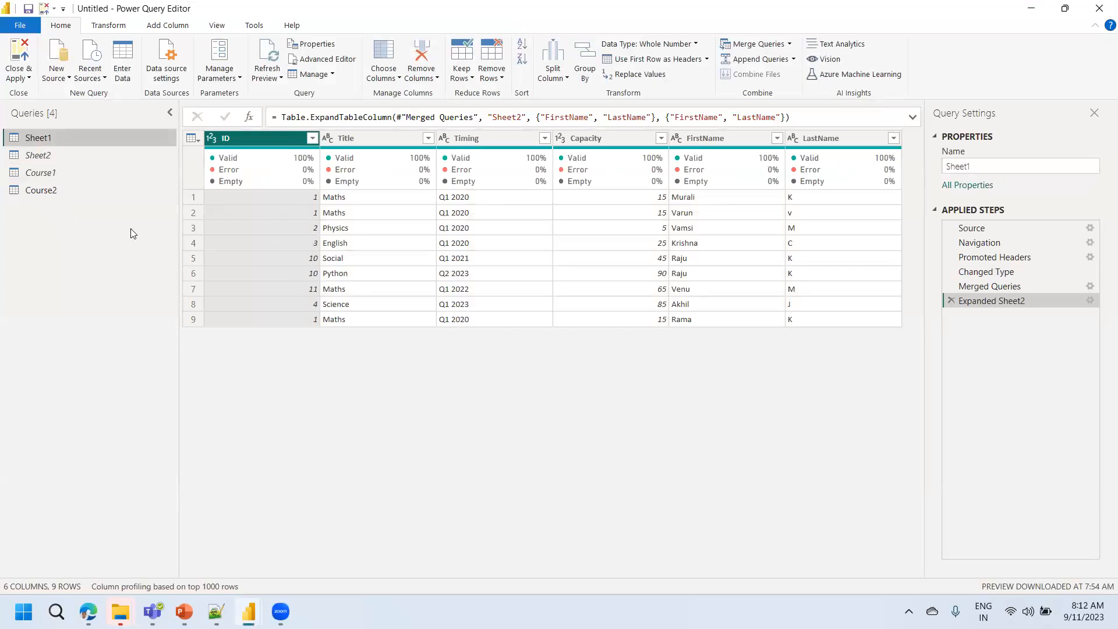
left_click(41, 155)
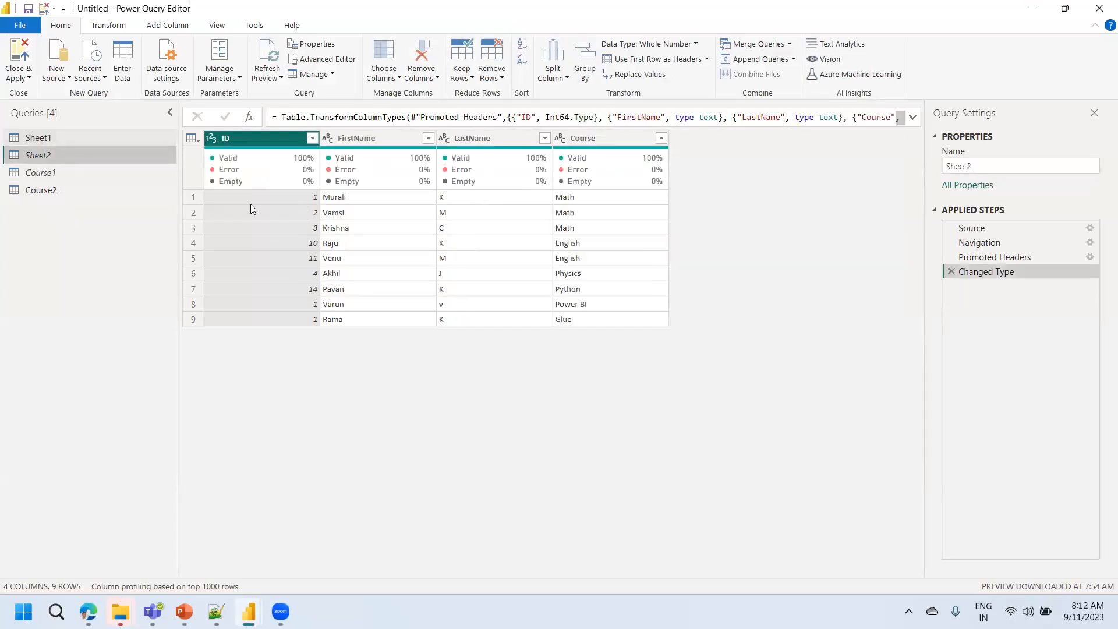
left_click(40, 136)
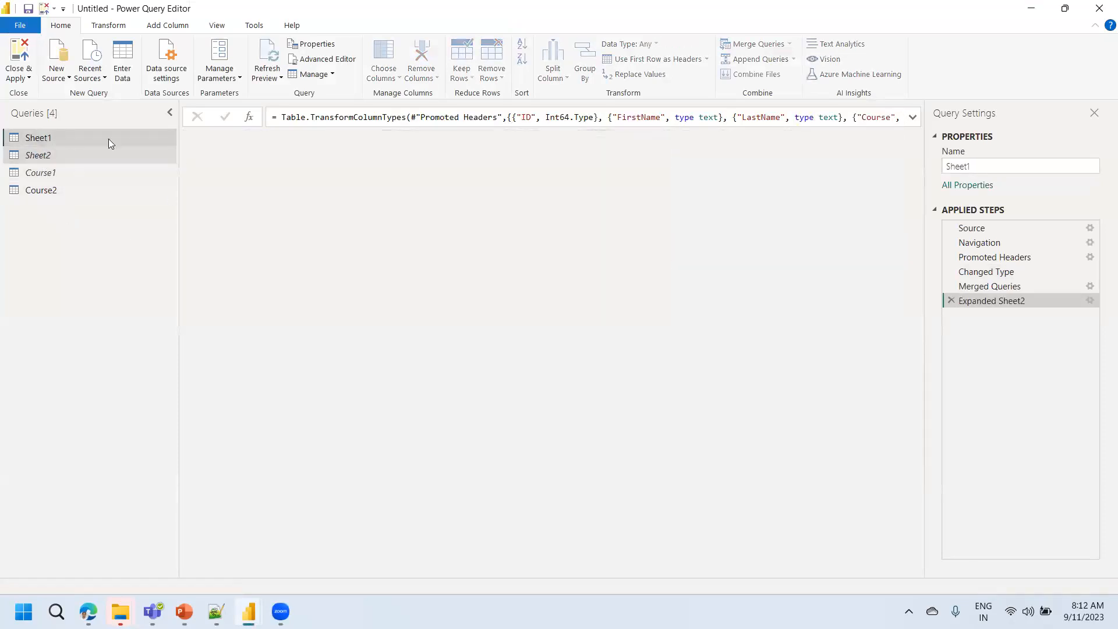
left_click(57, 155)
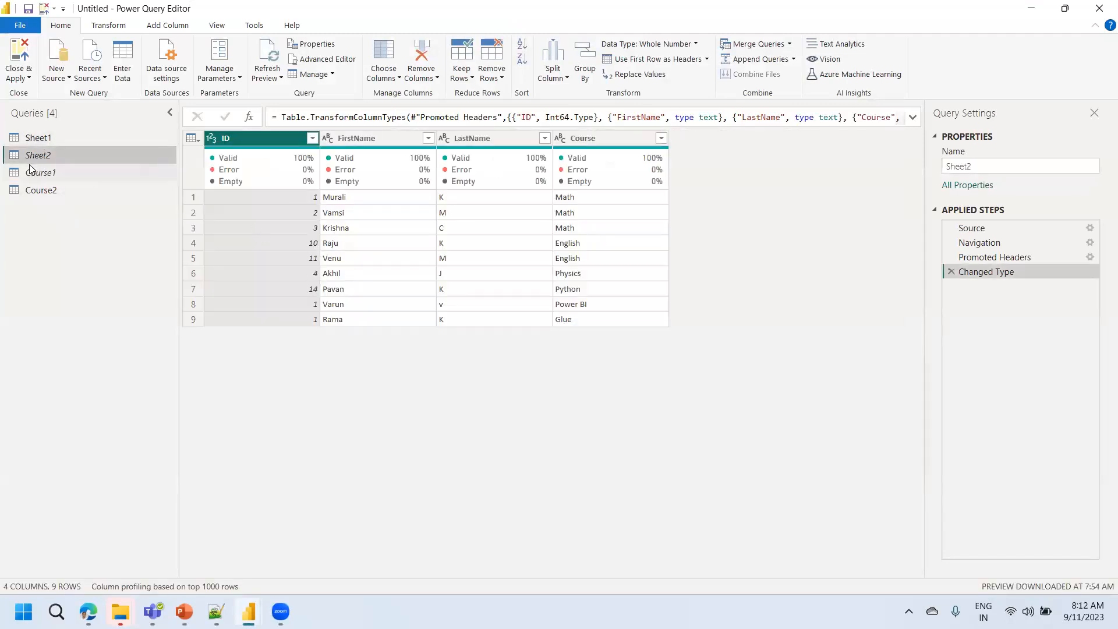
left_click(41, 140)
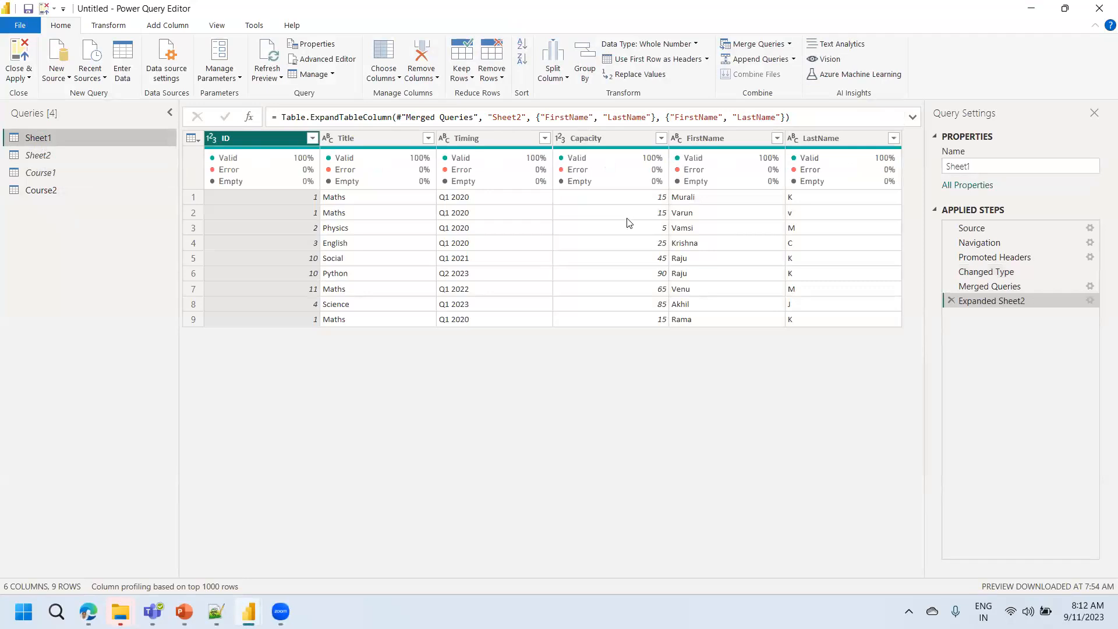
Step: Compare Sheet1's rows at the Changed Type step with the Sheet2 query and Sheet1's expanded merge result
left_click(1003, 272)
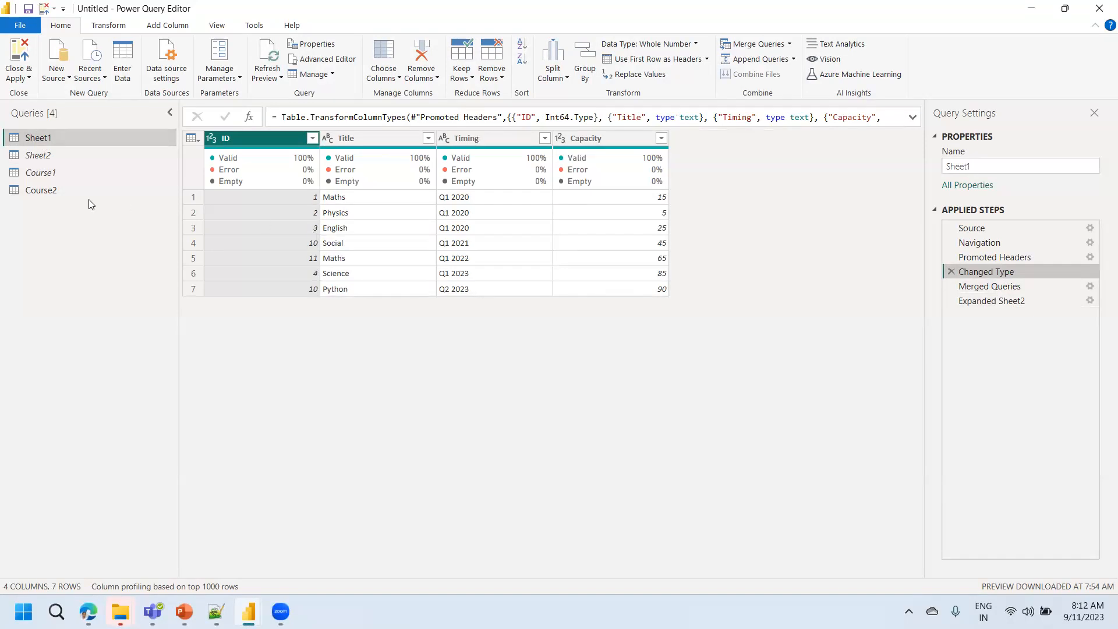
left_click(38, 155)
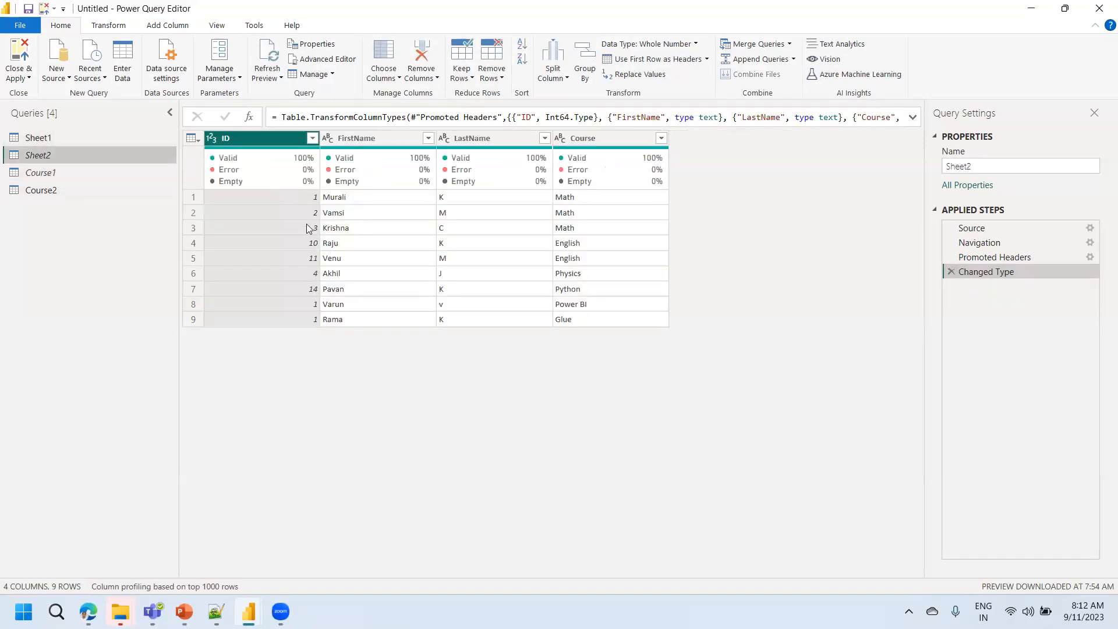
left_click(57, 141)
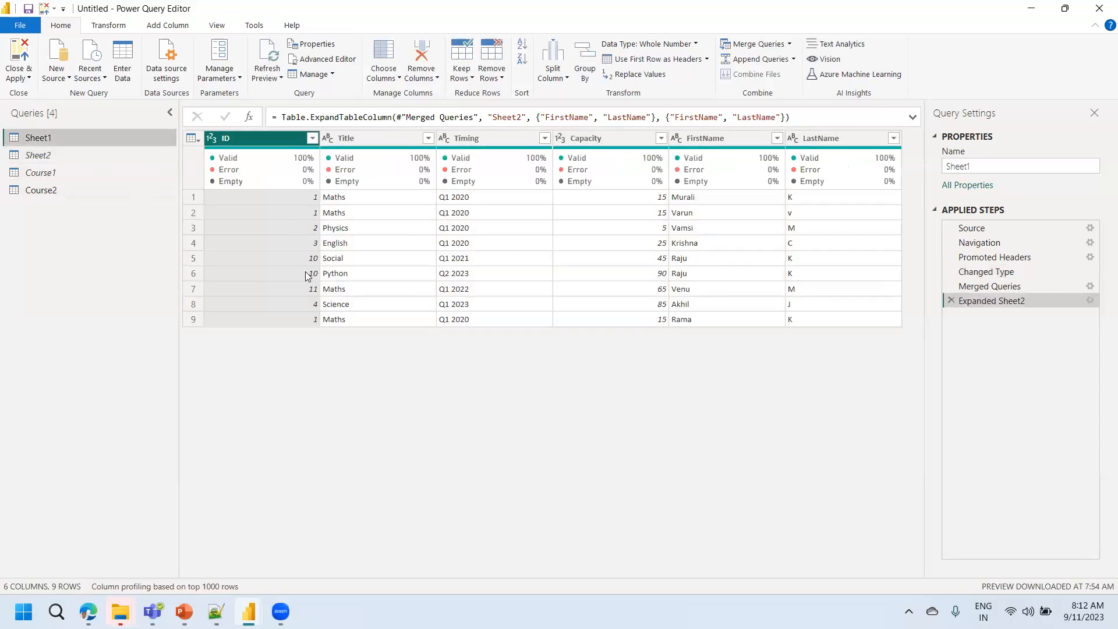
left_click(557, 70)
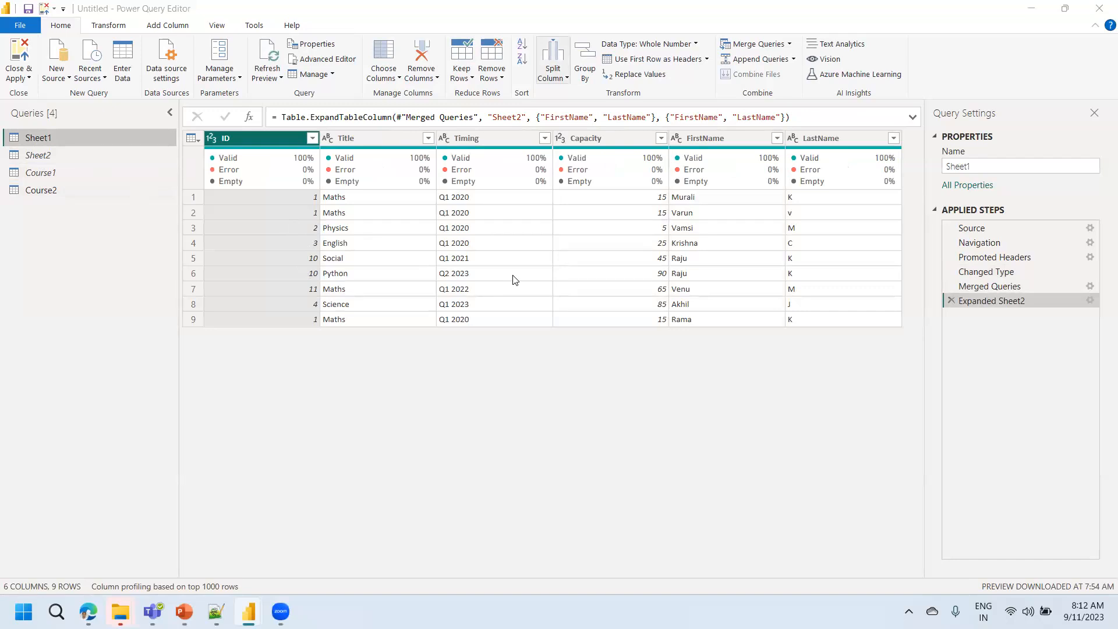
left_click(58, 156)
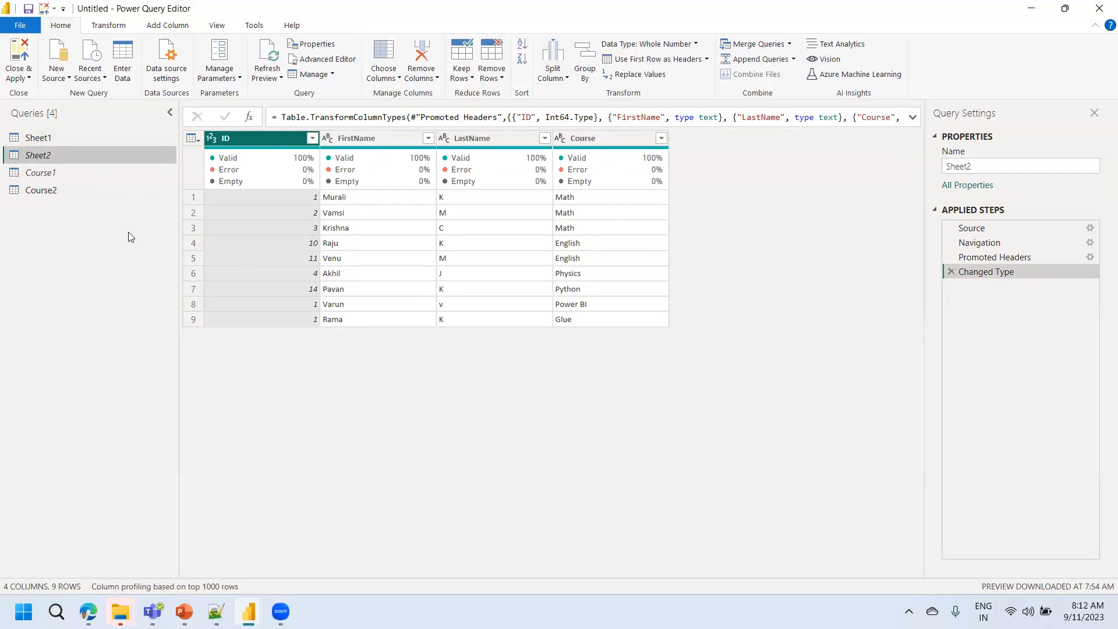
left_click(49, 137)
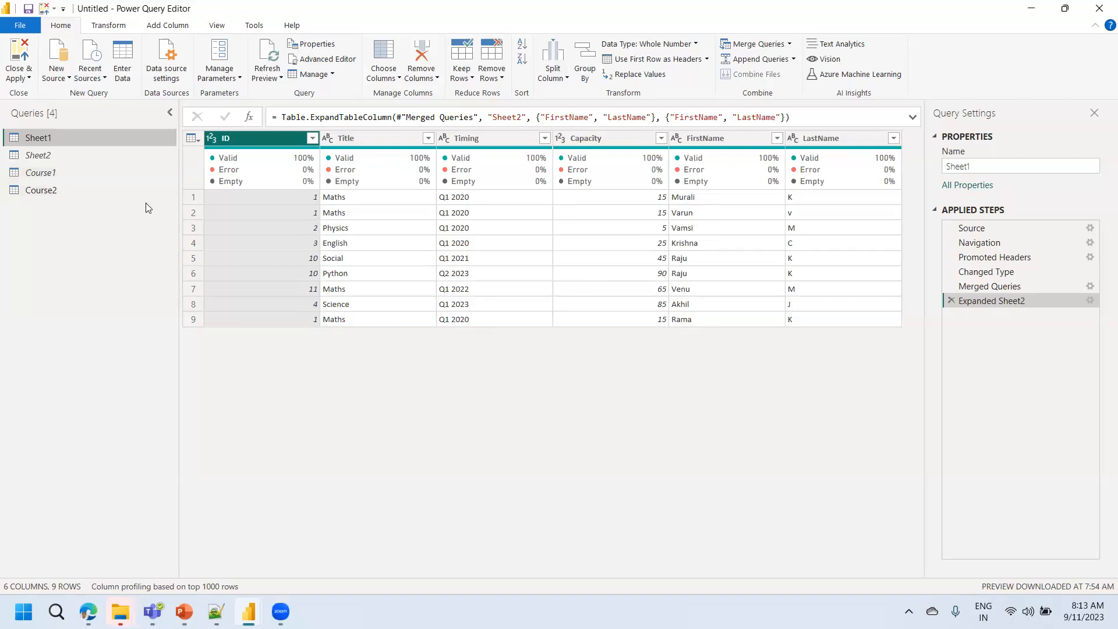
left_click(37, 156)
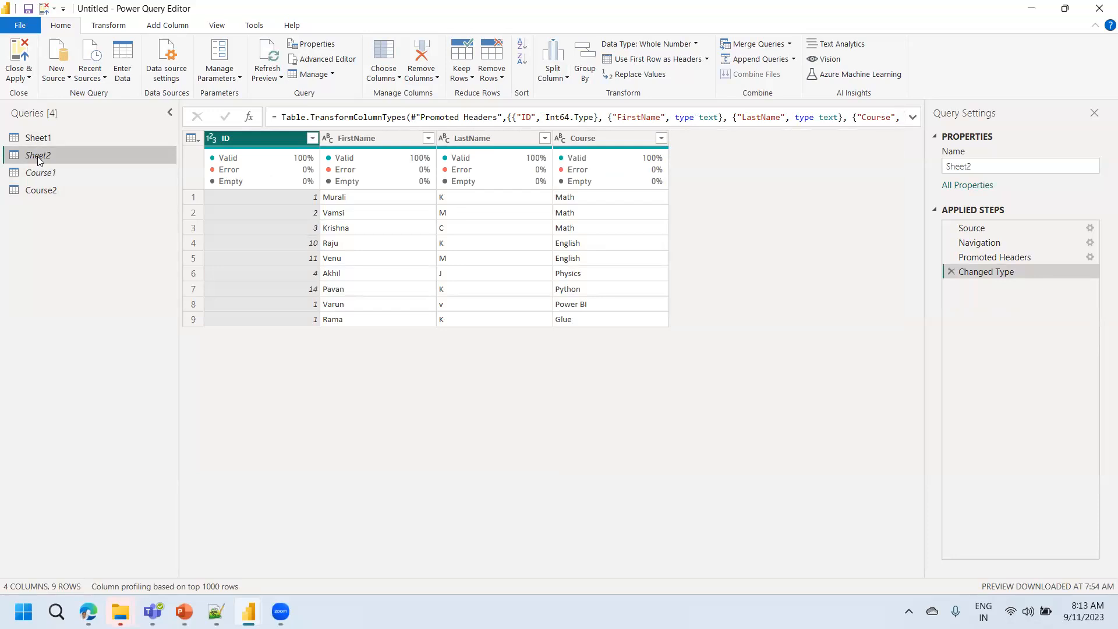
Step: Review the settings of Sheet1's Merged Queries step, including matching columns and join kind, without changing them
left_click(77, 139)
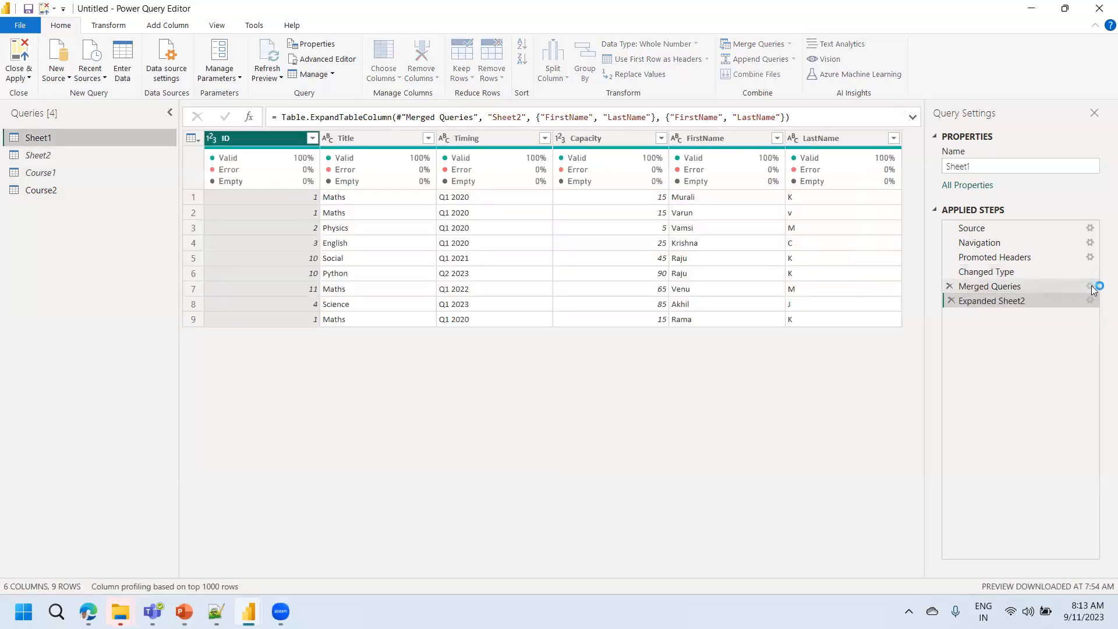
left_click(1090, 286)
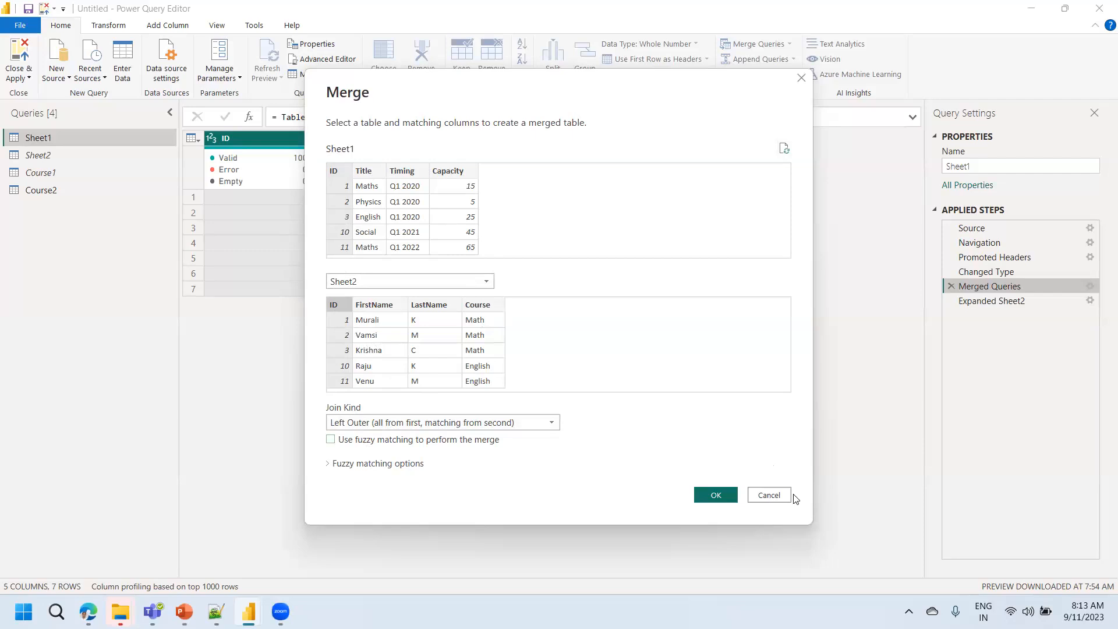
left_click(773, 495)
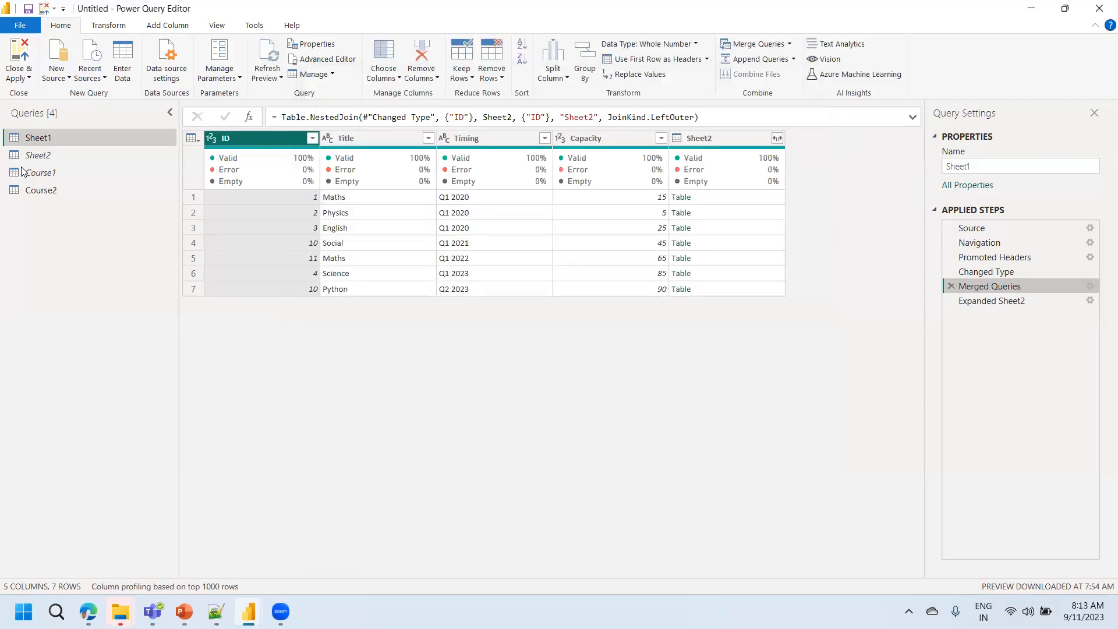
Step: Close and apply the queries, and save the report to the Desktop as BPQ8 before closing it
left_click(18, 73)
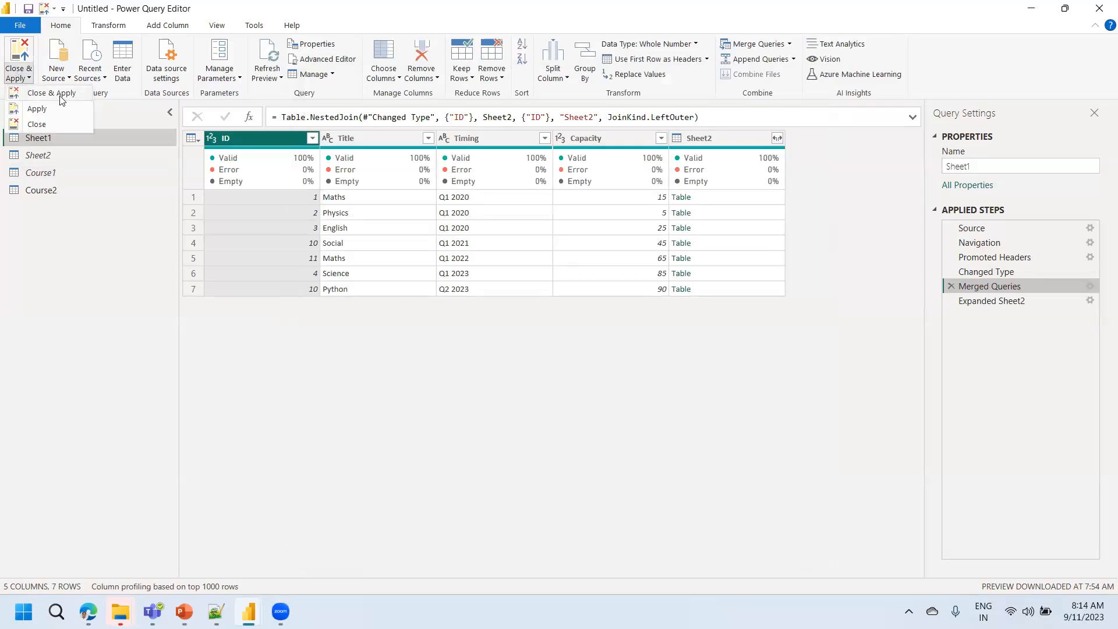
left_click(377, 329)
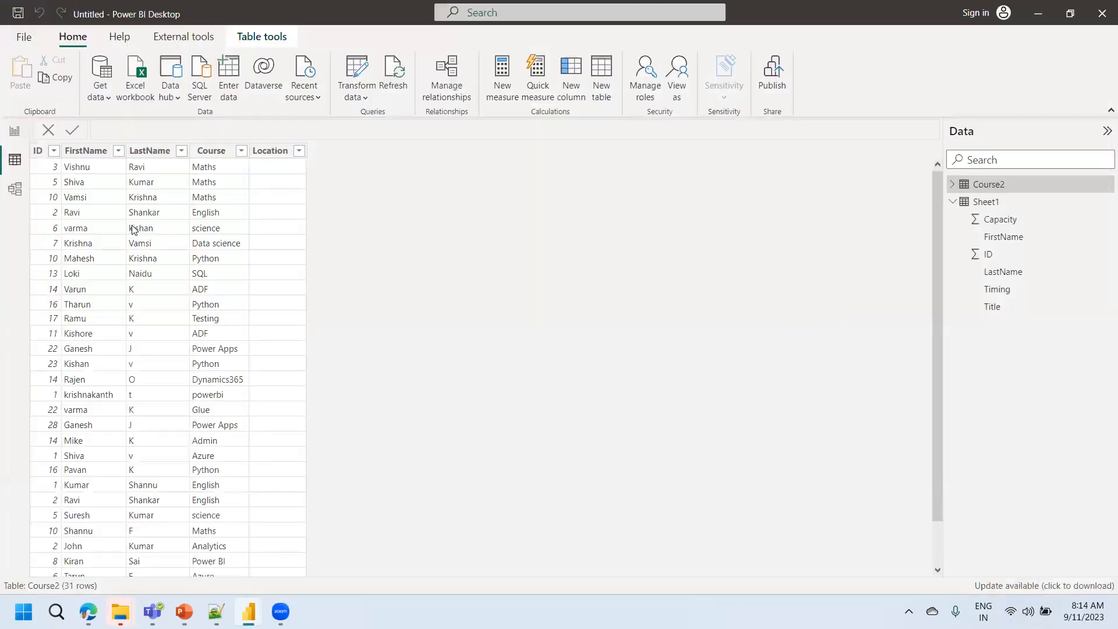
key("ctrl+s")
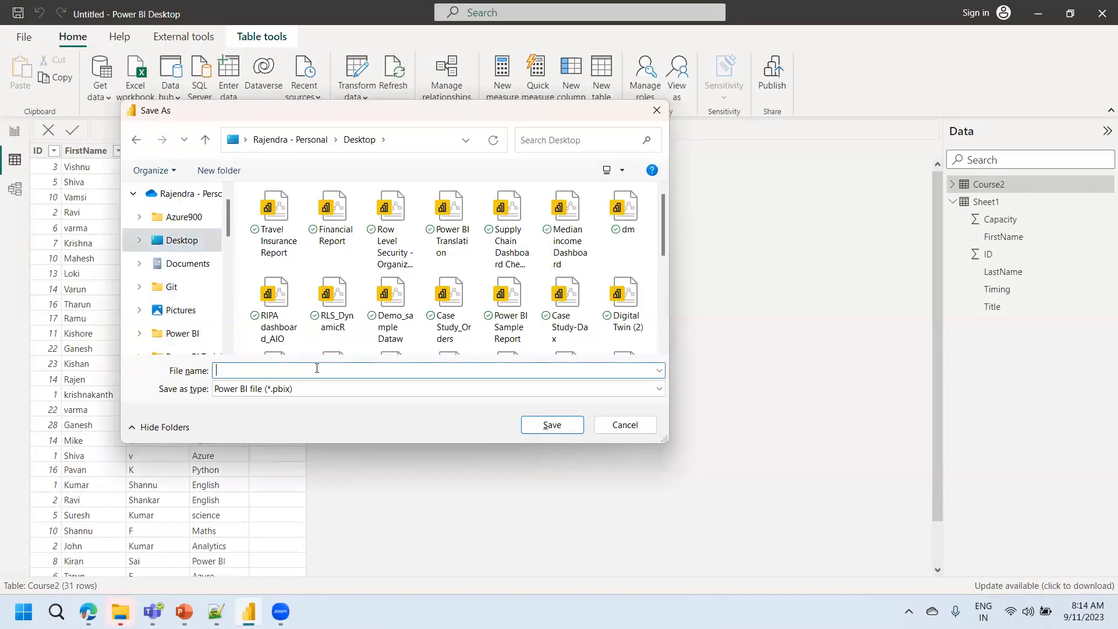
type("BPQ8")
key("Return")
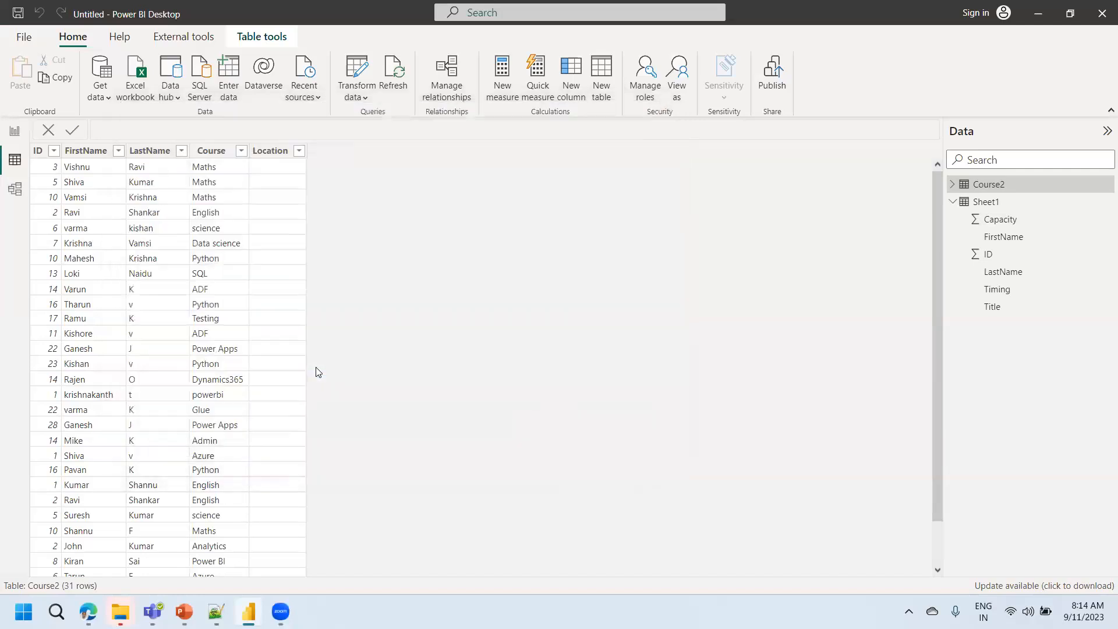
left_click(1102, 14)
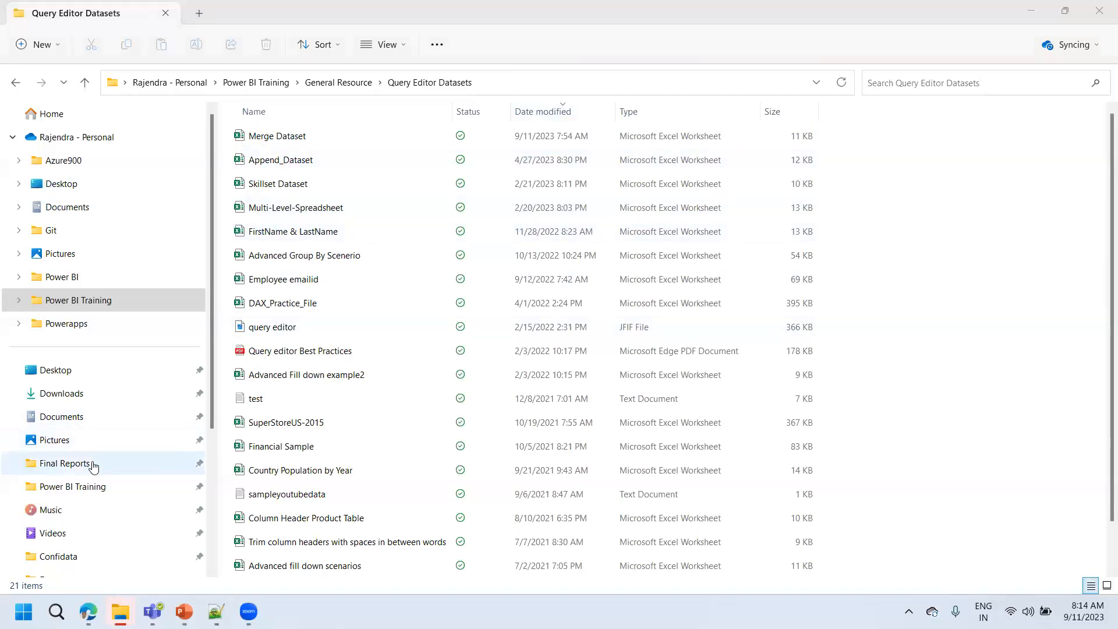
Step: Switch to File Explorer and browse to the contents of the Windows (C:) drive
left_click(81, 492)
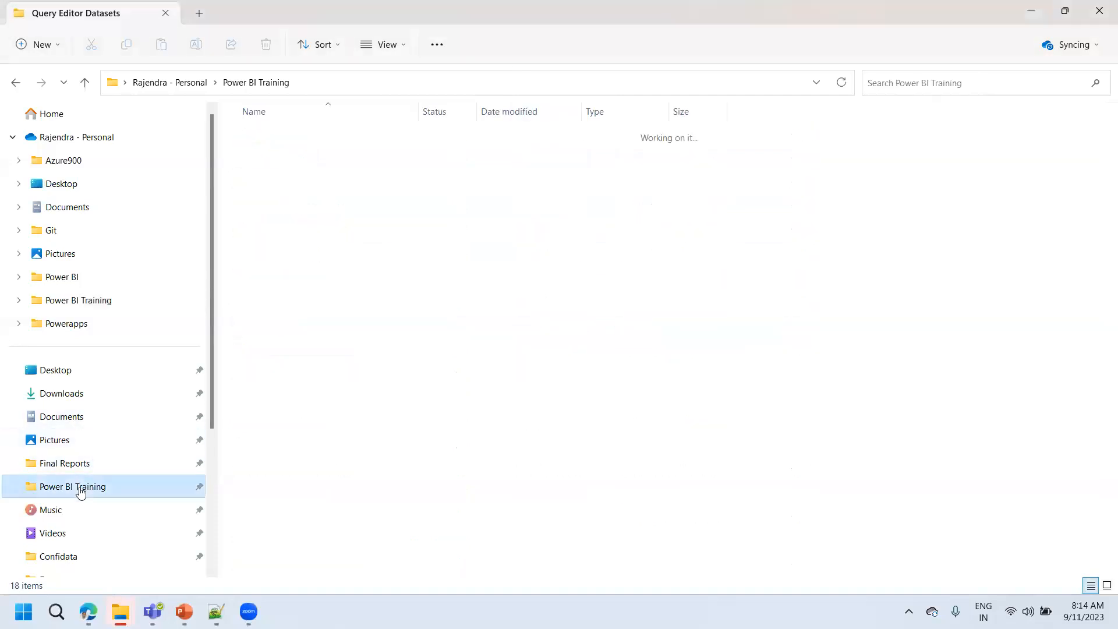
left_click(76, 376)
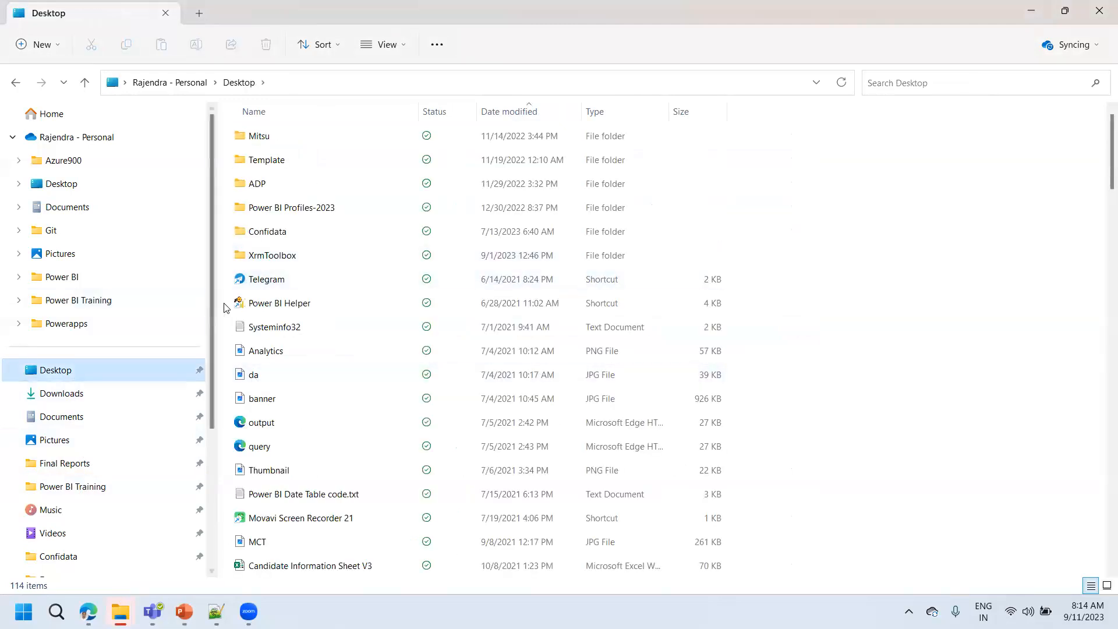
scroll(206, 390, "down", 3)
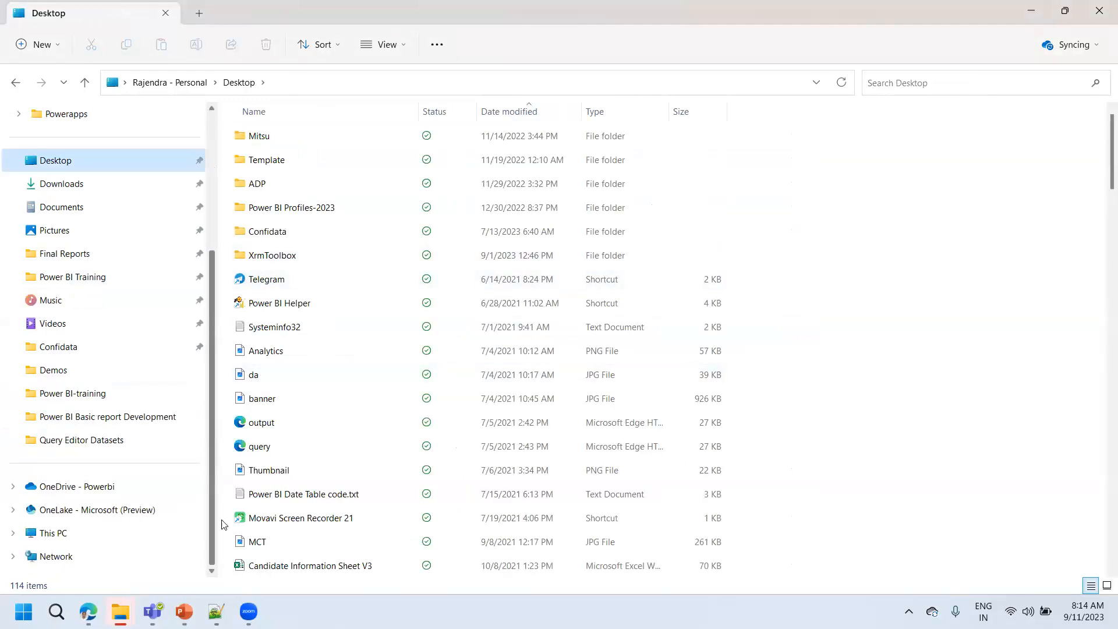
left_click(64, 539)
left_click(318, 161)
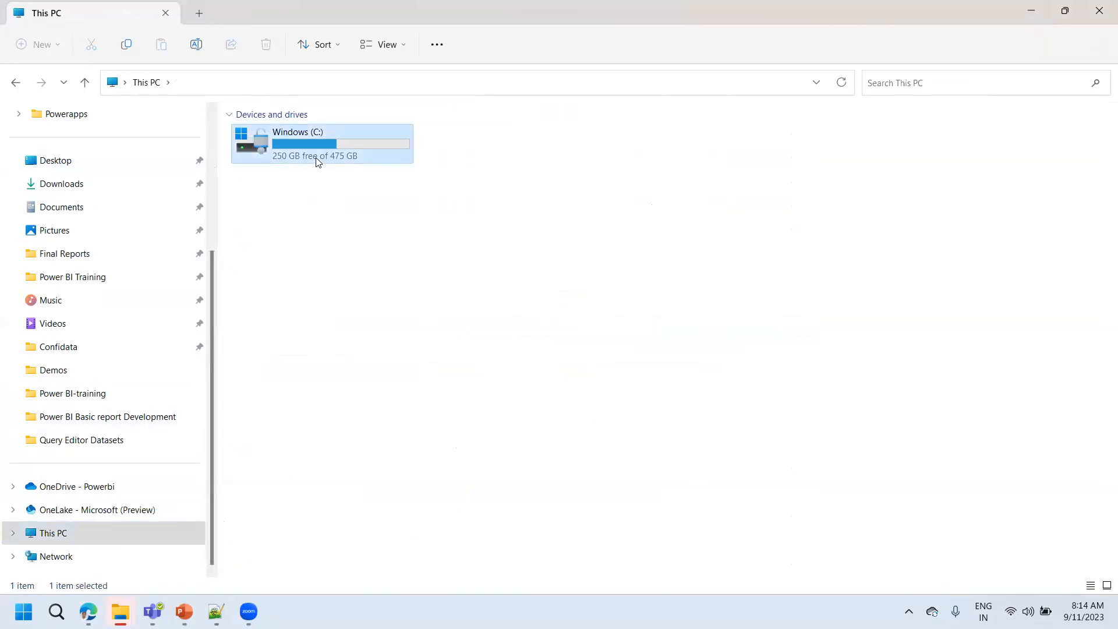
double_click(318, 161)
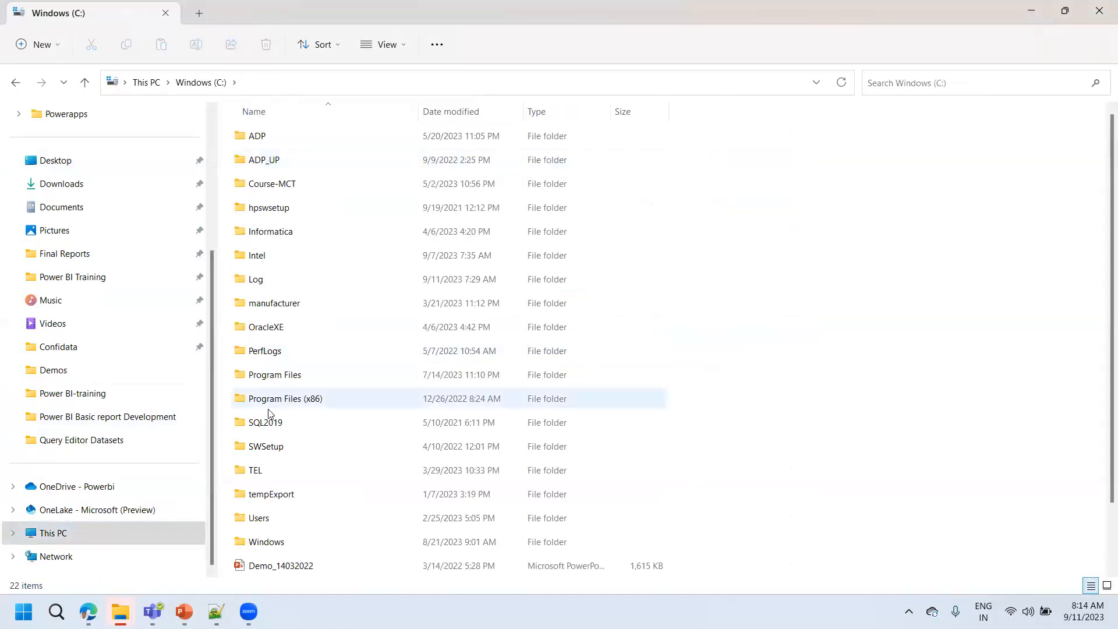
Step: Locate the PowerBI Access database in the Sales subfolder of the manufacturer folder and select it
double_click(270, 306)
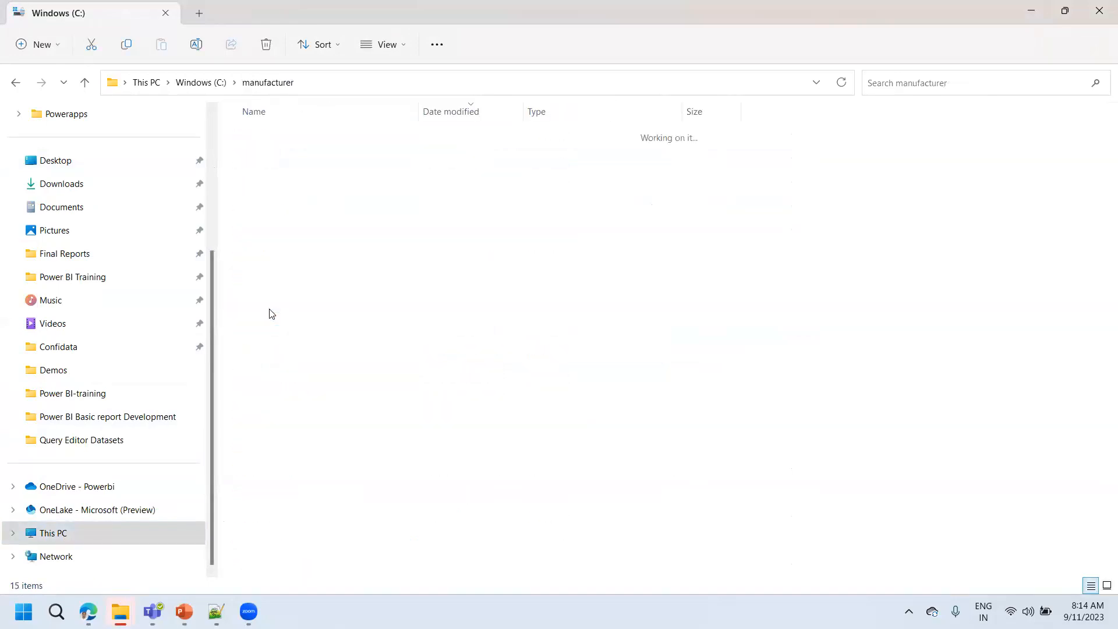
double_click(278, 448)
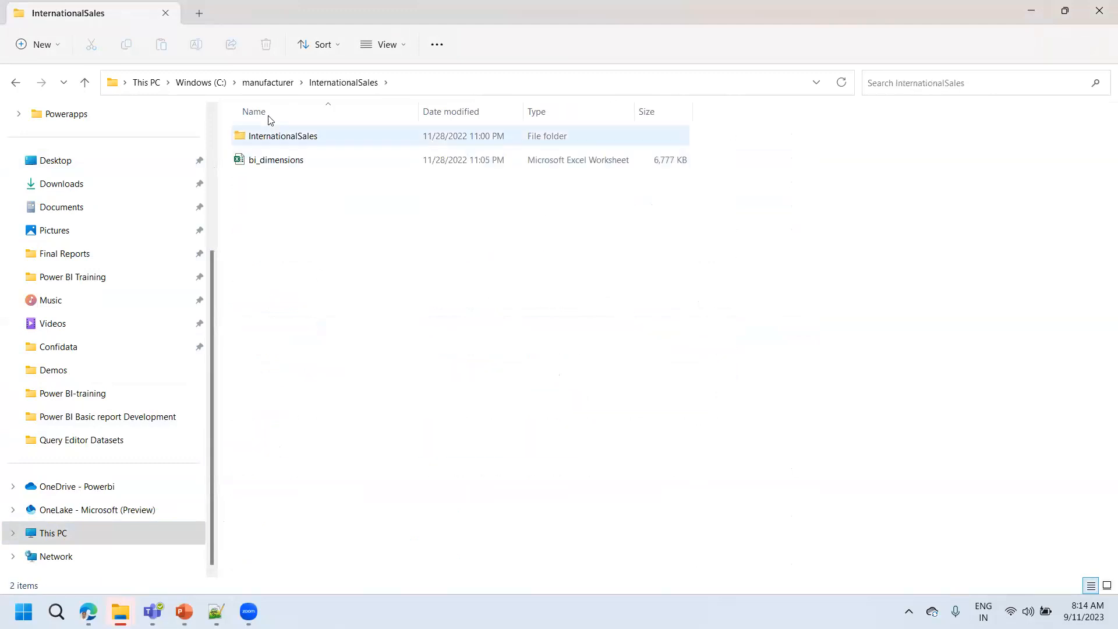
left_click(264, 90)
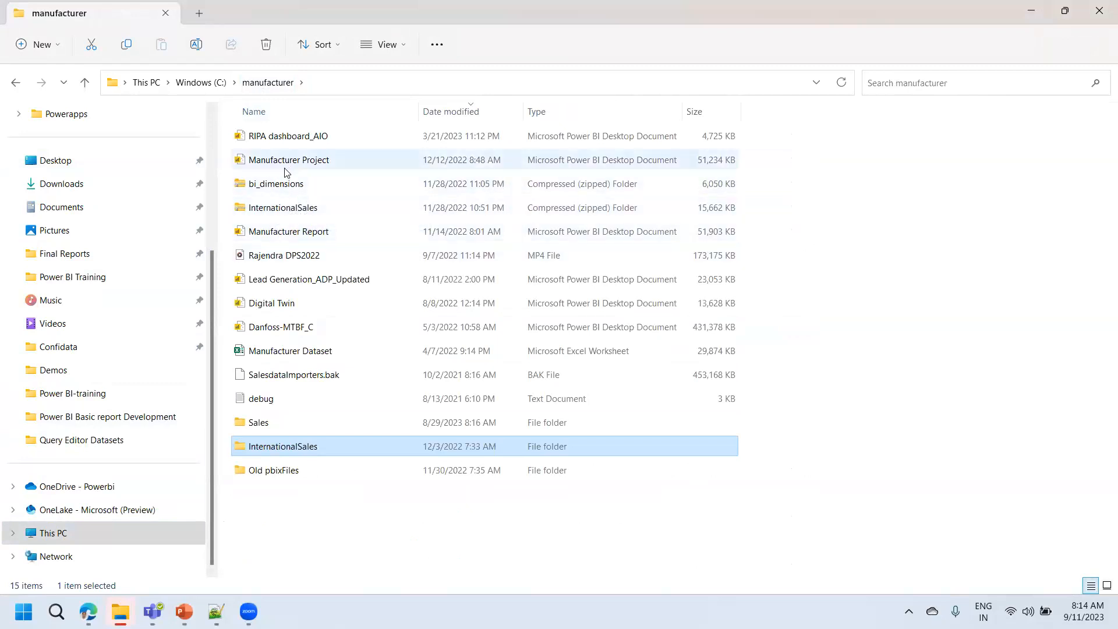
double_click(262, 424)
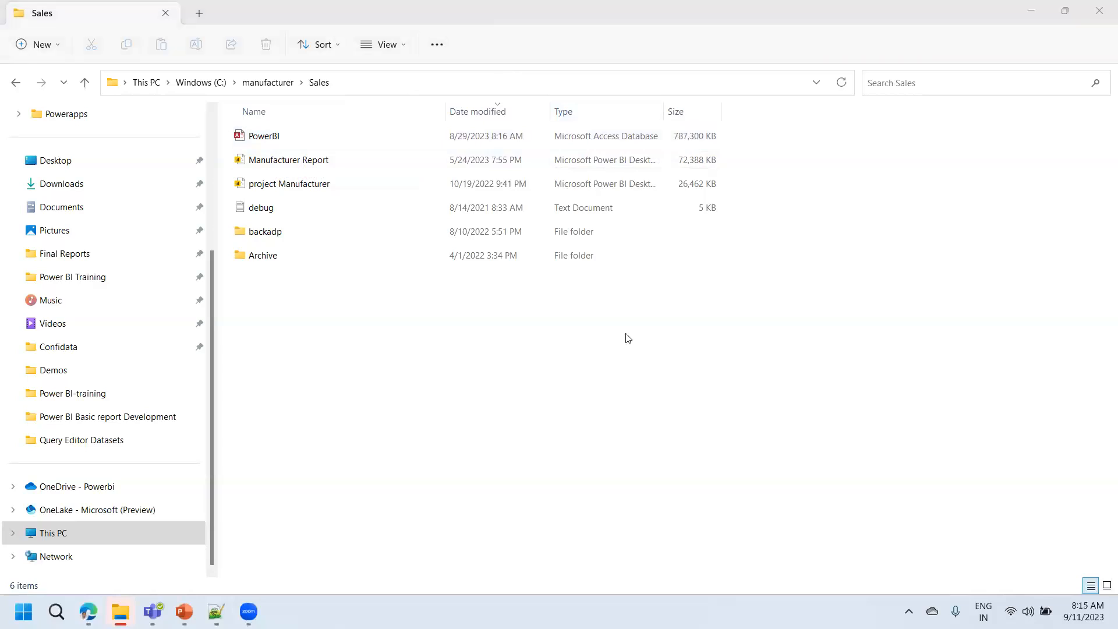
left_click(309, 143)
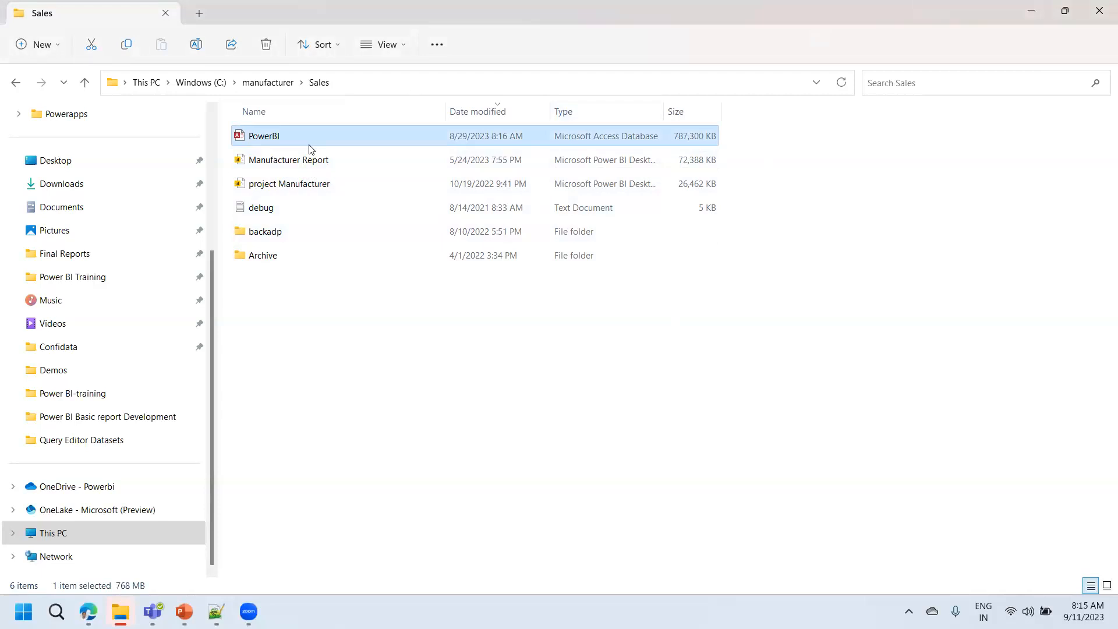
Step: Switch to the Edge browser, go to Gmail.com and sign in with the second listed Google account
left_click(88, 611)
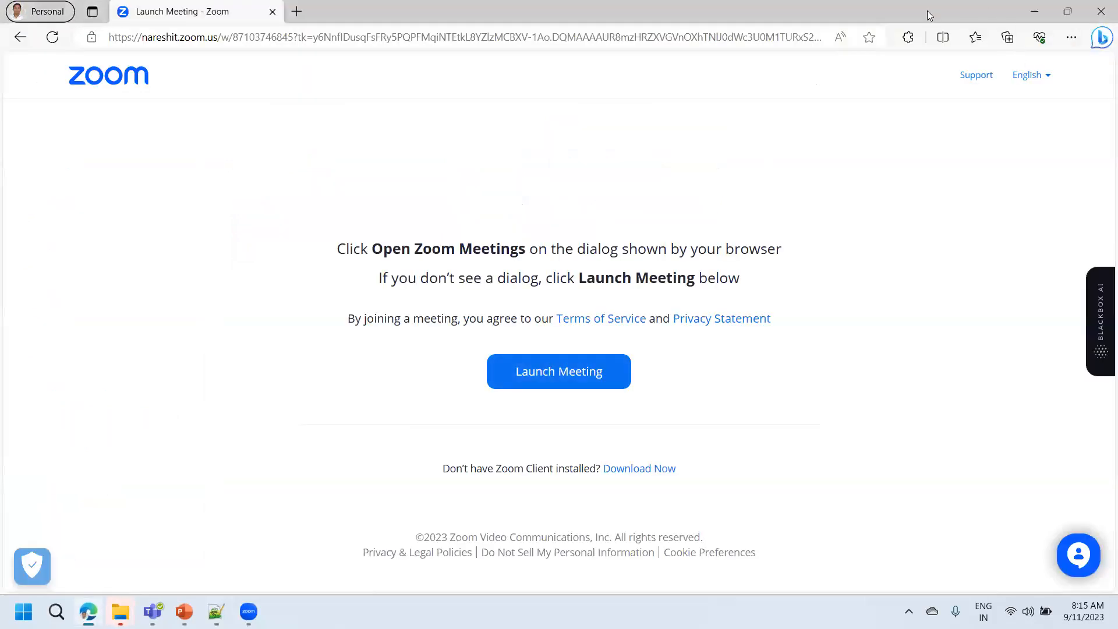
key("super+Down")
left_click(625, 152)
type("G")
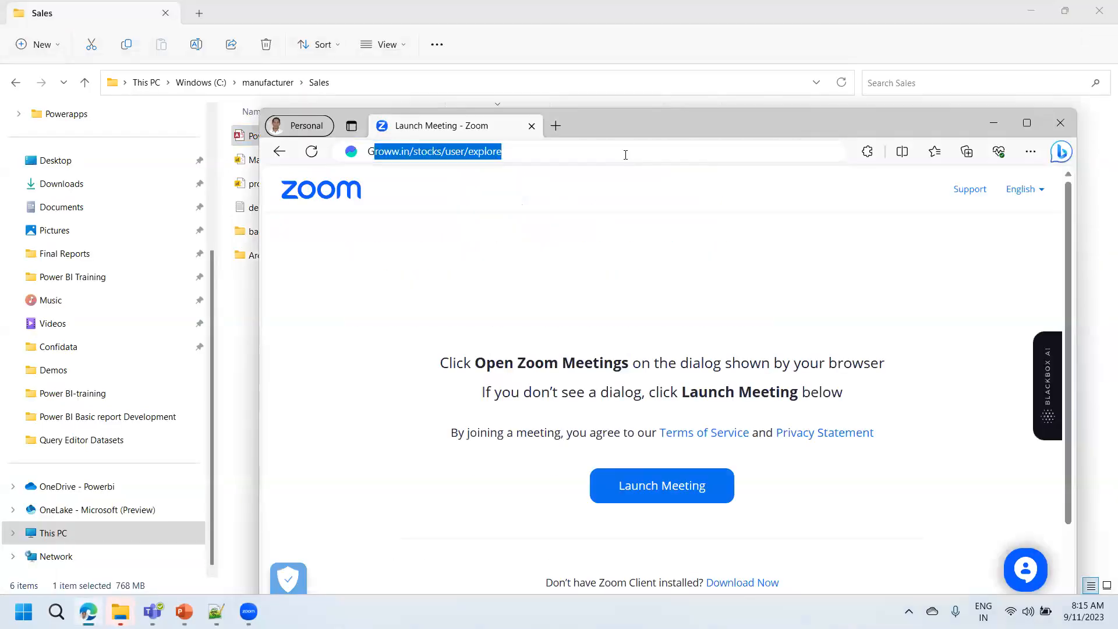
type("mail.com")
key("Return")
double_click(616, 123)
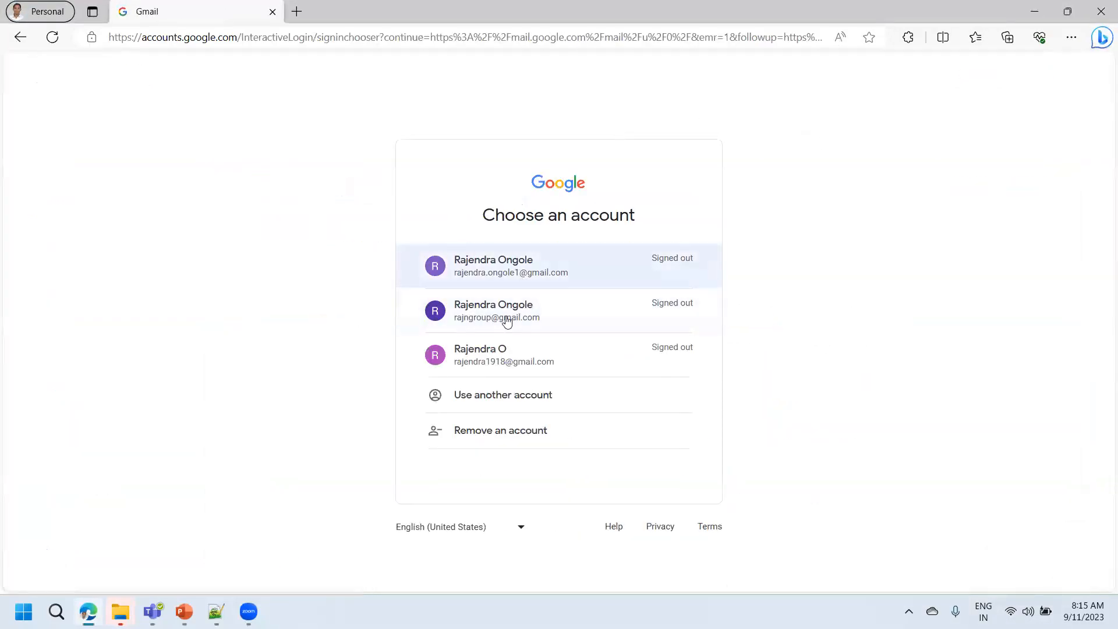
left_click(506, 318)
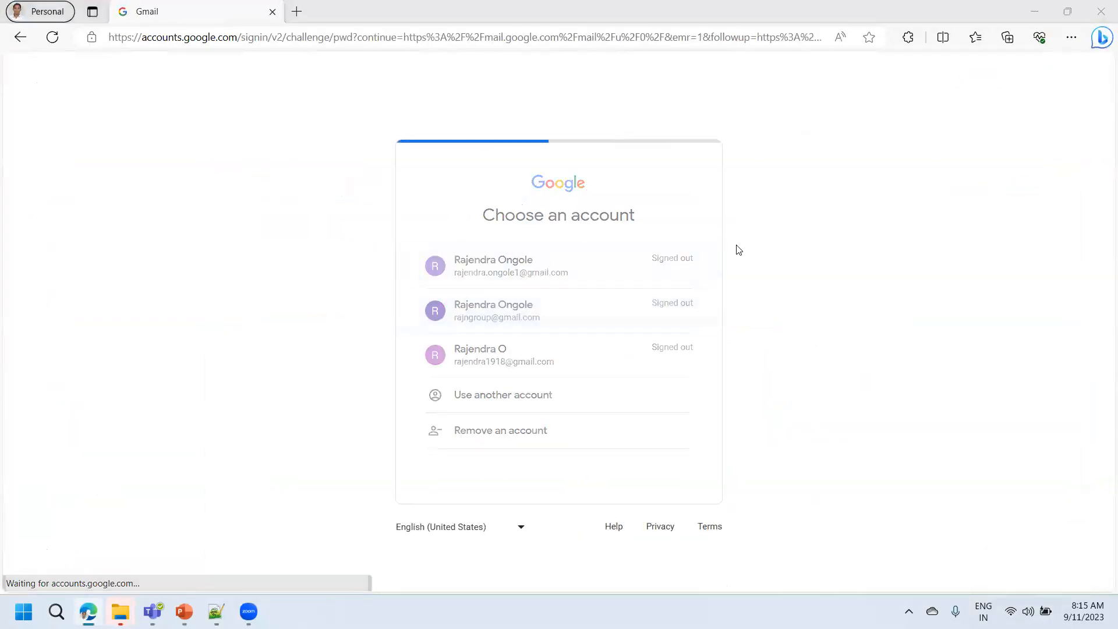
left_click(656, 399)
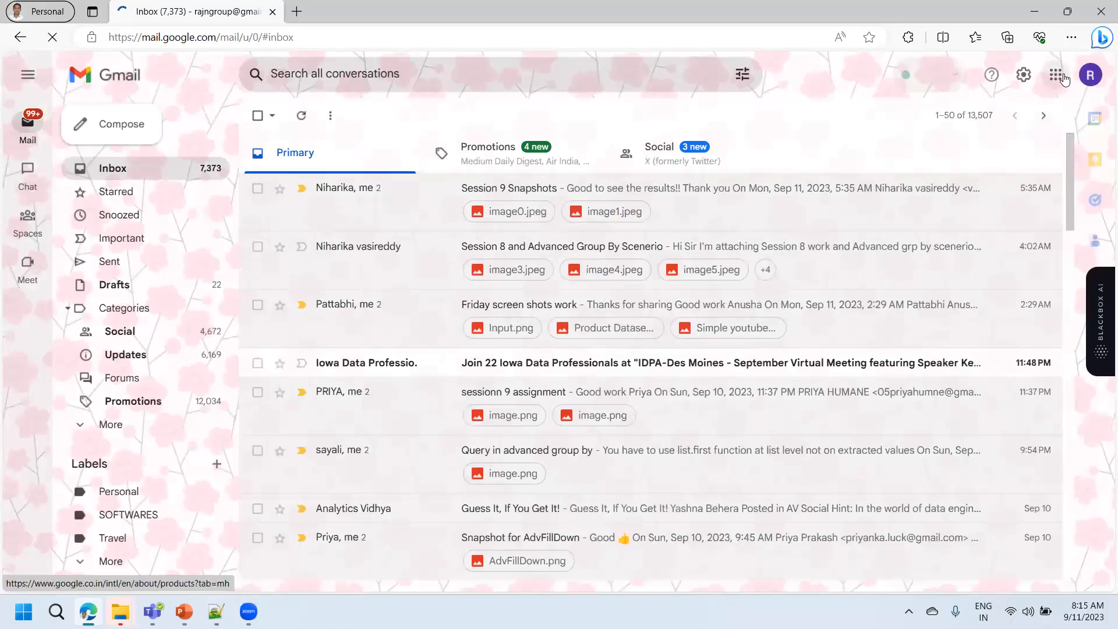
Step: Open Google Drive from the mailbox and search it for powerbi.accdb
left_click(1063, 79)
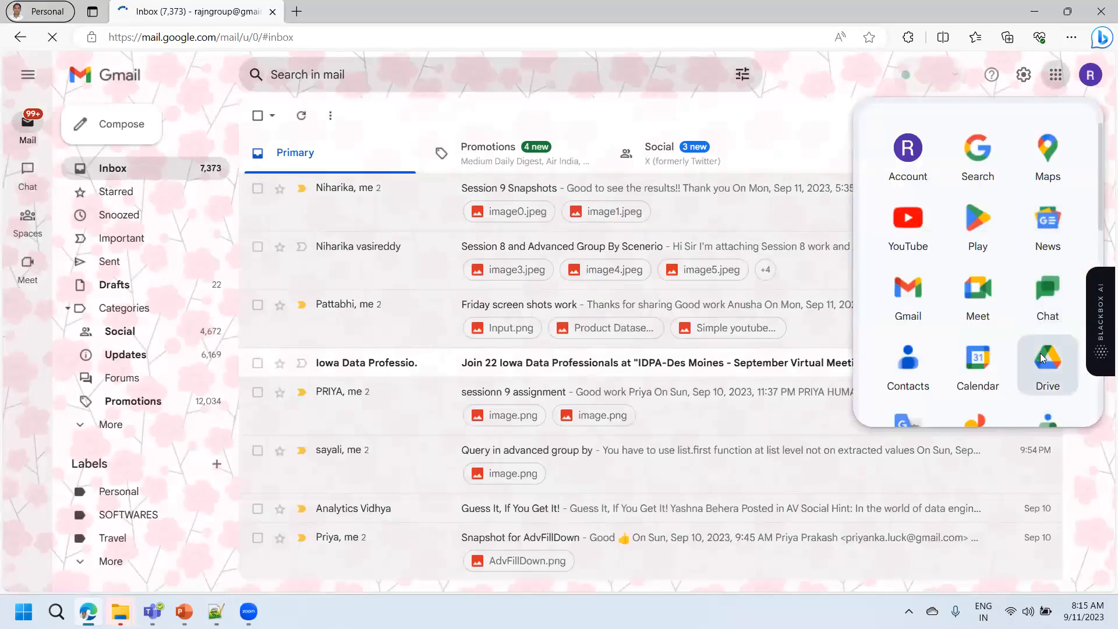
left_click(1042, 360)
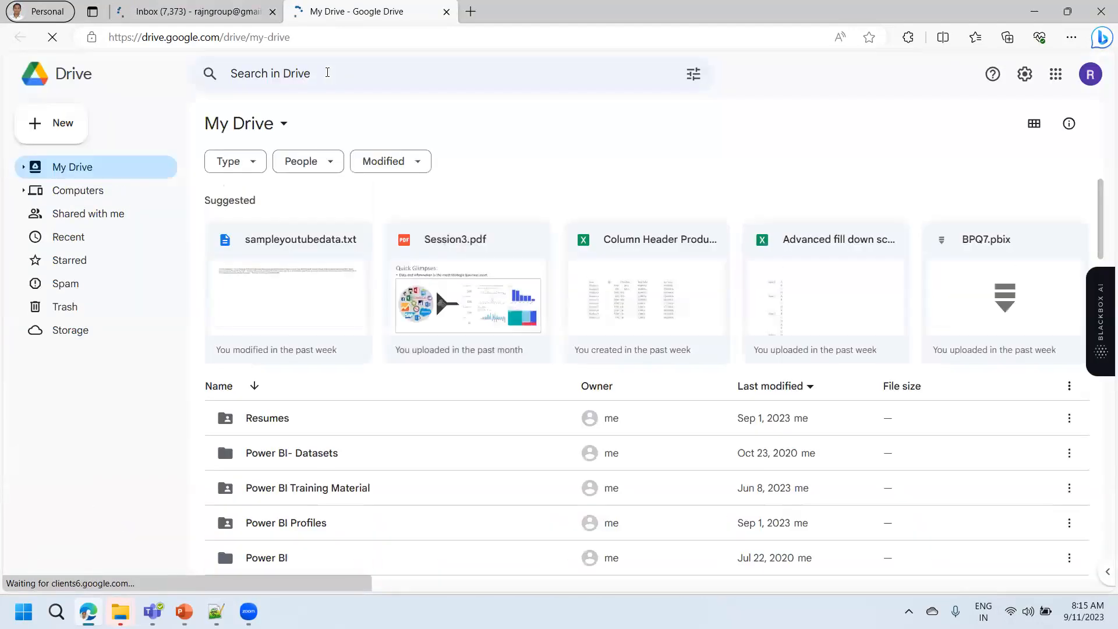
left_click(328, 74)
type("POWERBI")
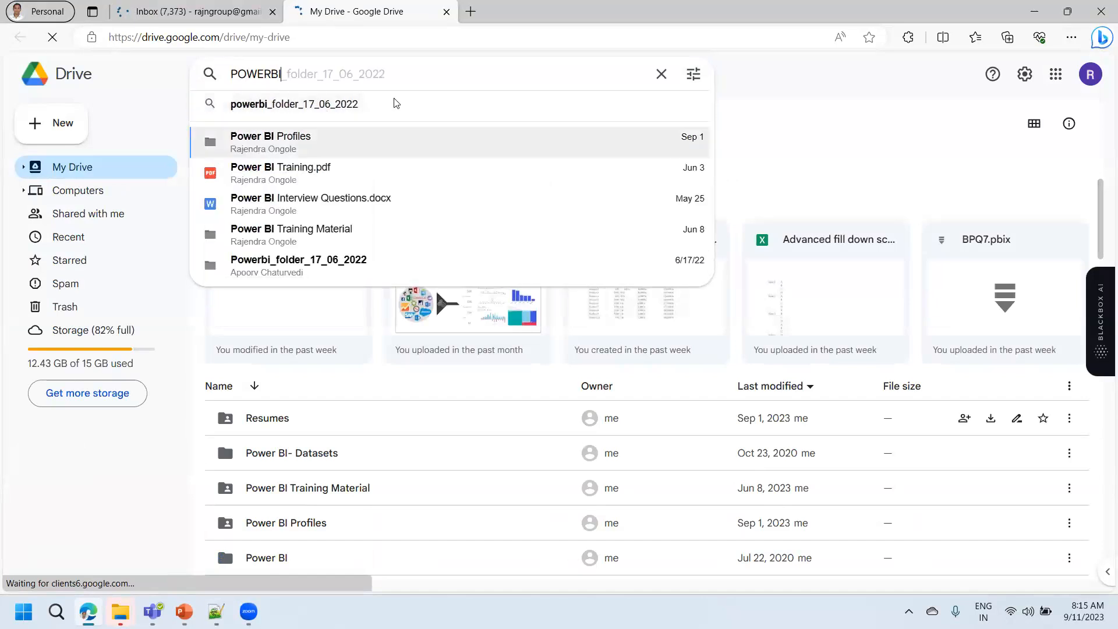
type(".ACC")
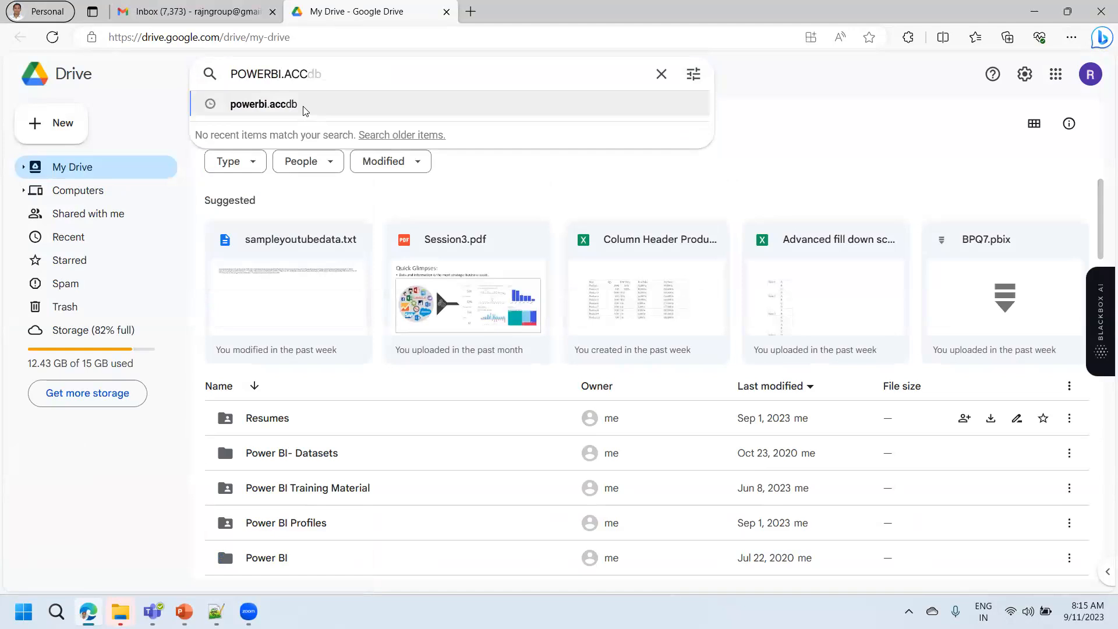
left_click(302, 106)
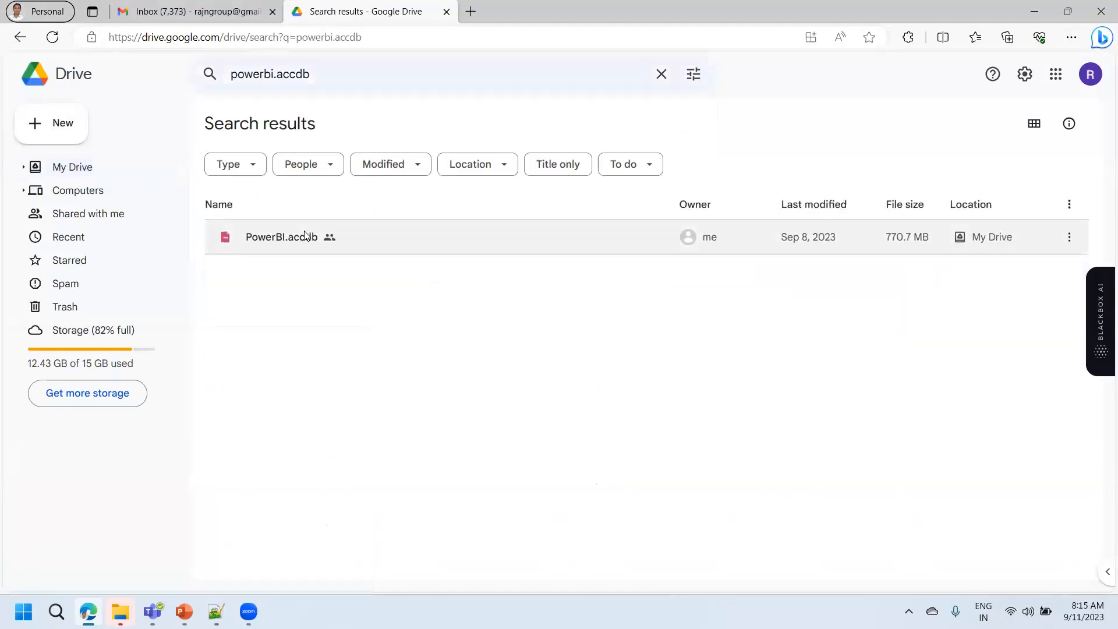
Step: Open the sharing settings of the PowerBI.accdb file found in Drive
right_click(304, 234)
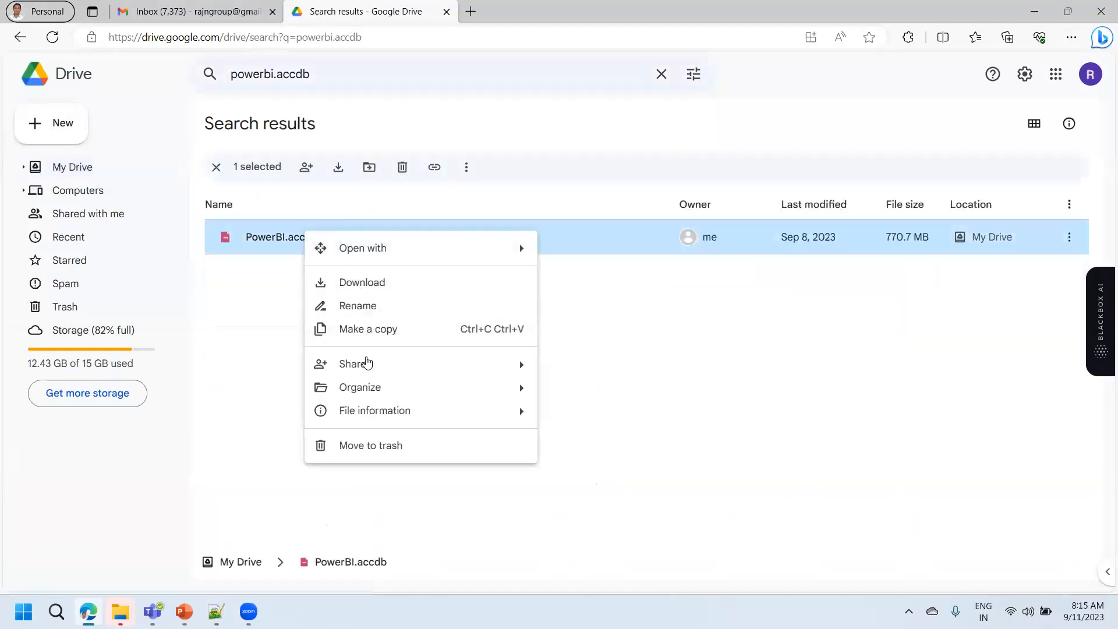
mouse_move(491, 366)
left_click(570, 371)
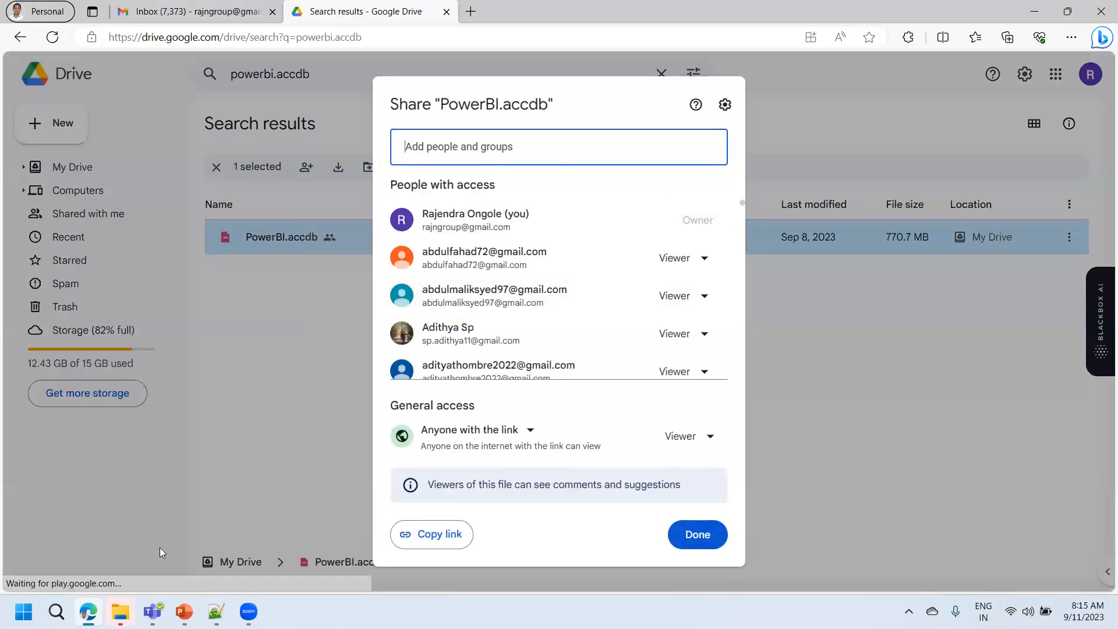
Step: Copy the list of e-mail addresses from the new 1 note in Notepad++ and add them to the file's share as Viewers
left_click(216, 611)
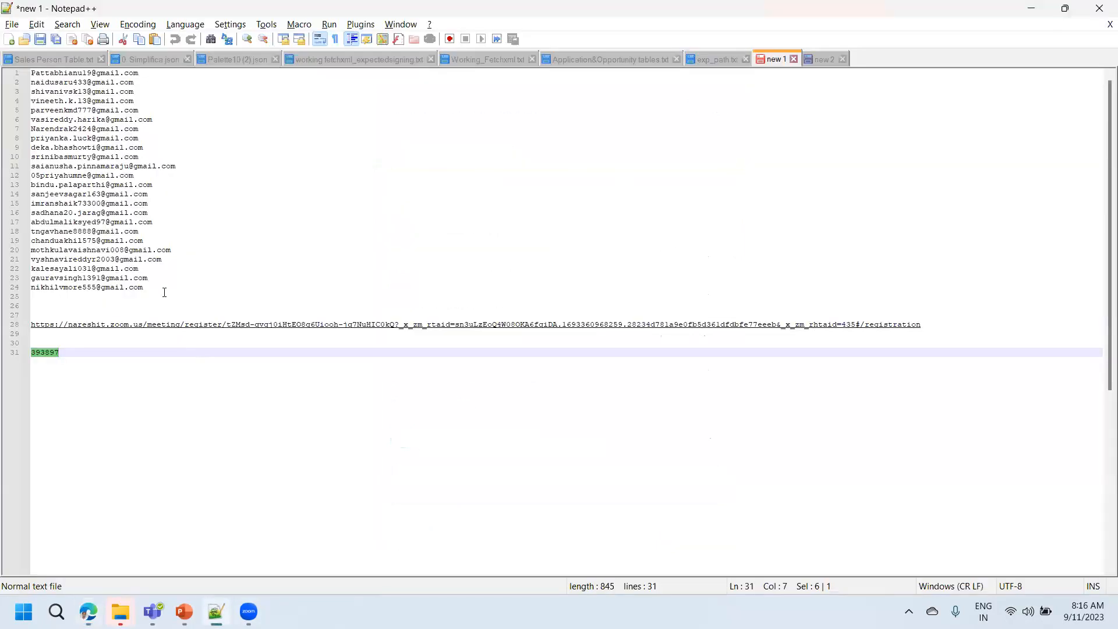
left_click_drag(161, 291, 2, 63)
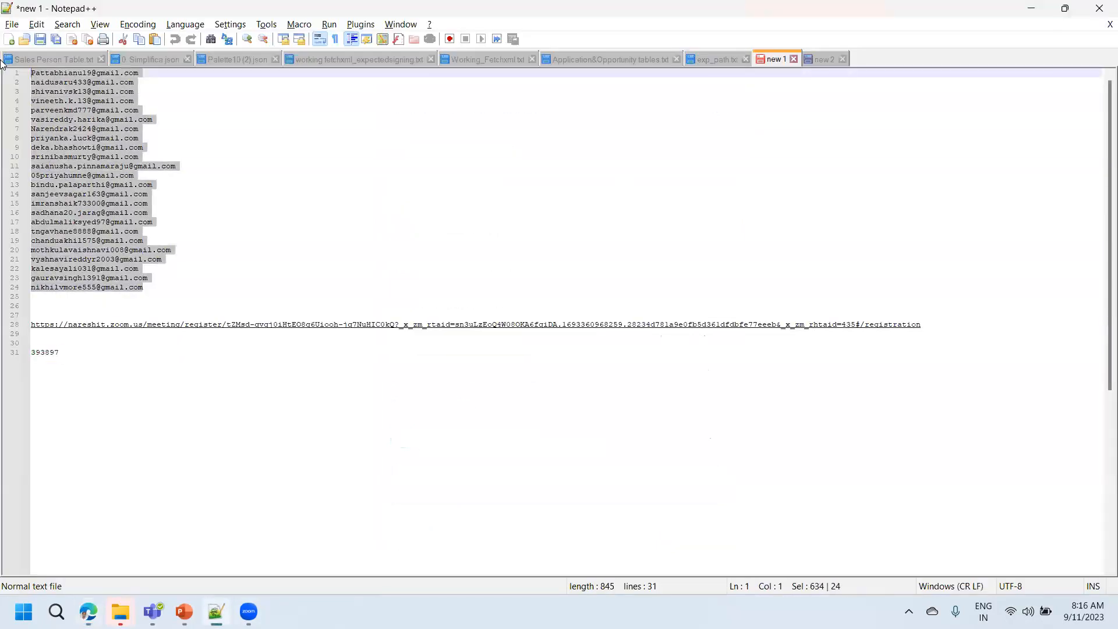
key("ctrl+c")
key("alt+Tab")
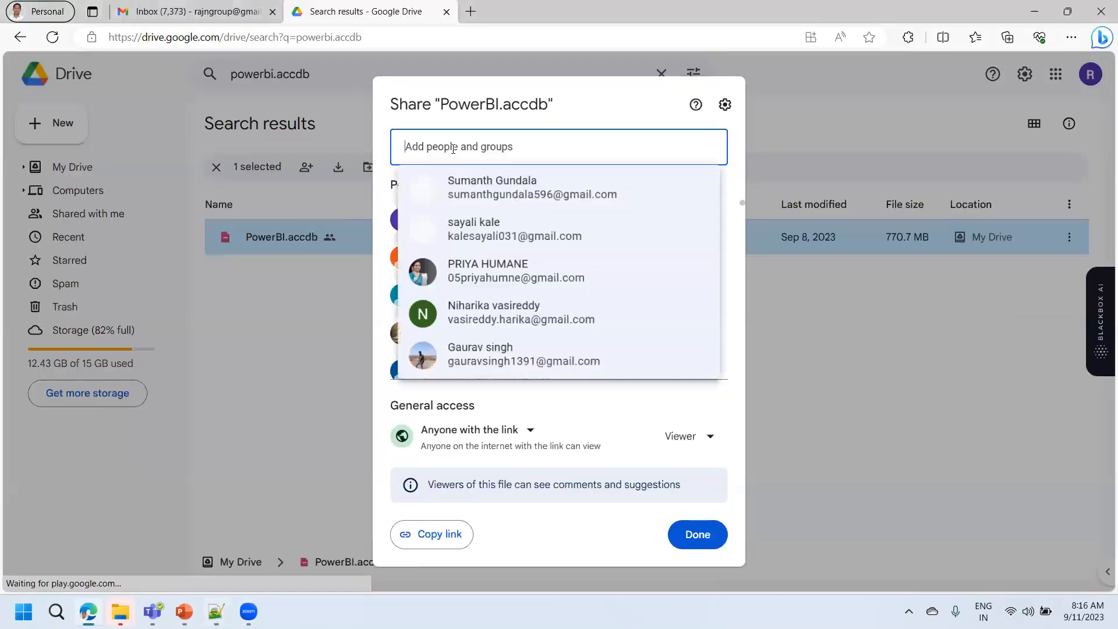
key("ctrl+v")
left_click(703, 218)
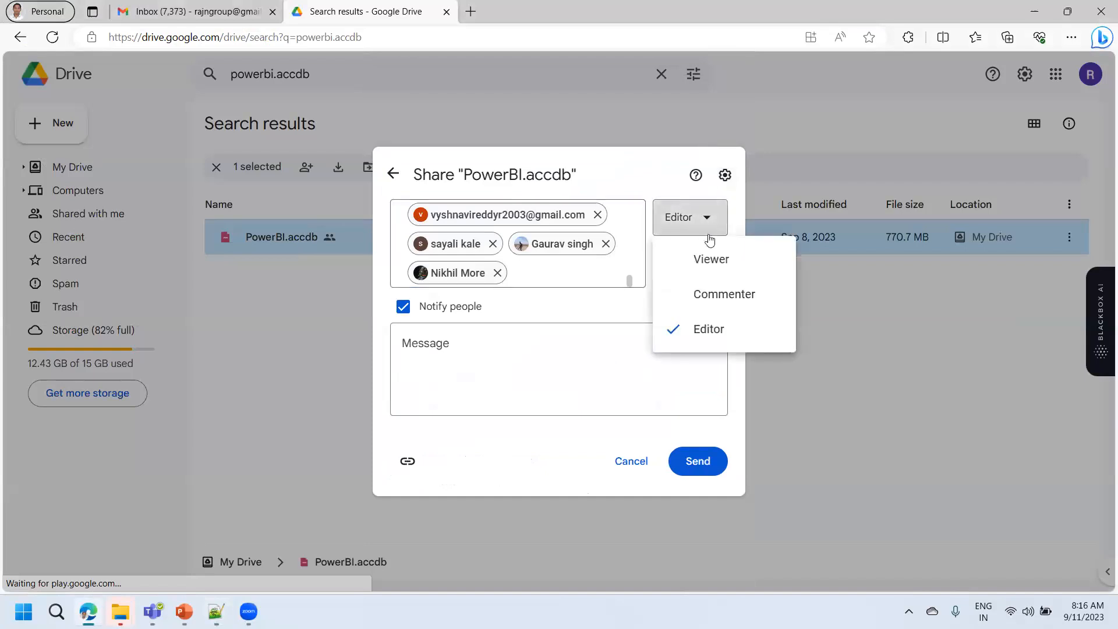
left_click(727, 258)
Step: Write the share message "Please download the manufacturer project development."
left_click(498, 350)
type("pLEA")
key("BackSpace")
key("BackSpace")
key("BackSpace")
key("BackSpace")
type("P")
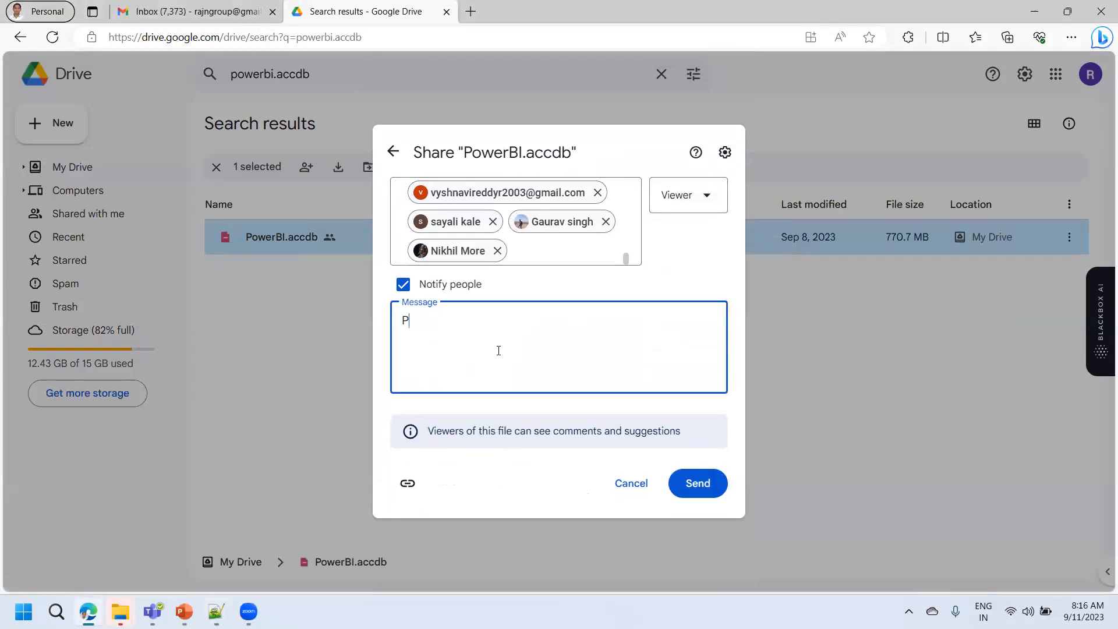
type("lease donwlo")
type("wnload the m")
type("anufactur")
type("er pro")
type("ject develop")
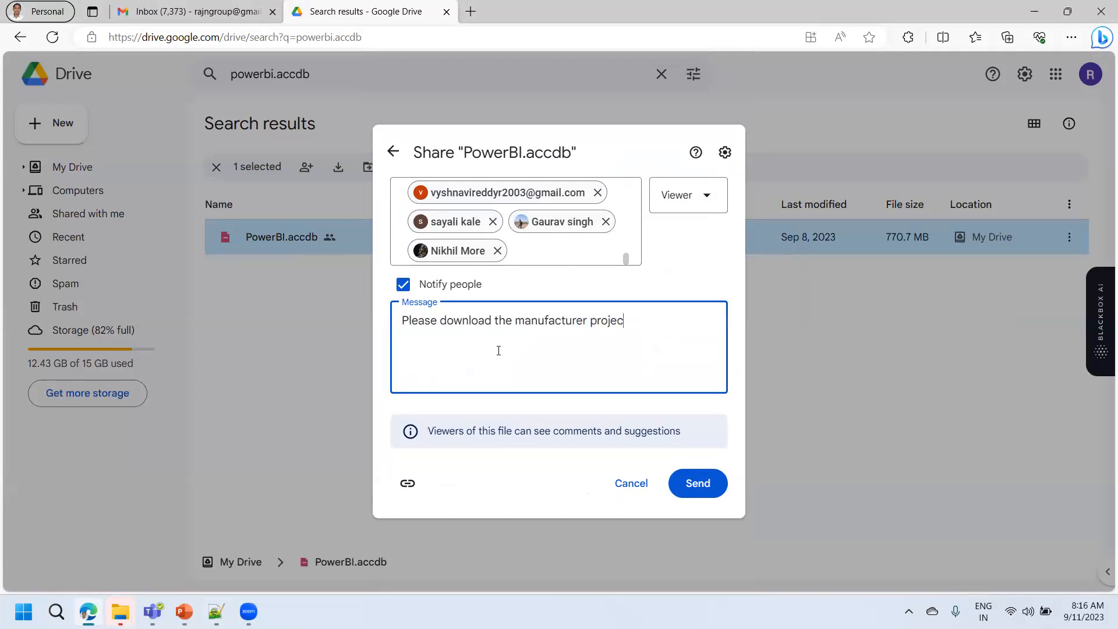
Step: Insert "attached dataset" before "manufacturer" in the share message
key("Tab")
type("atatc")
key("BackSpace")
key("BackSpace")
key("BackSpace")
type("tached ata")
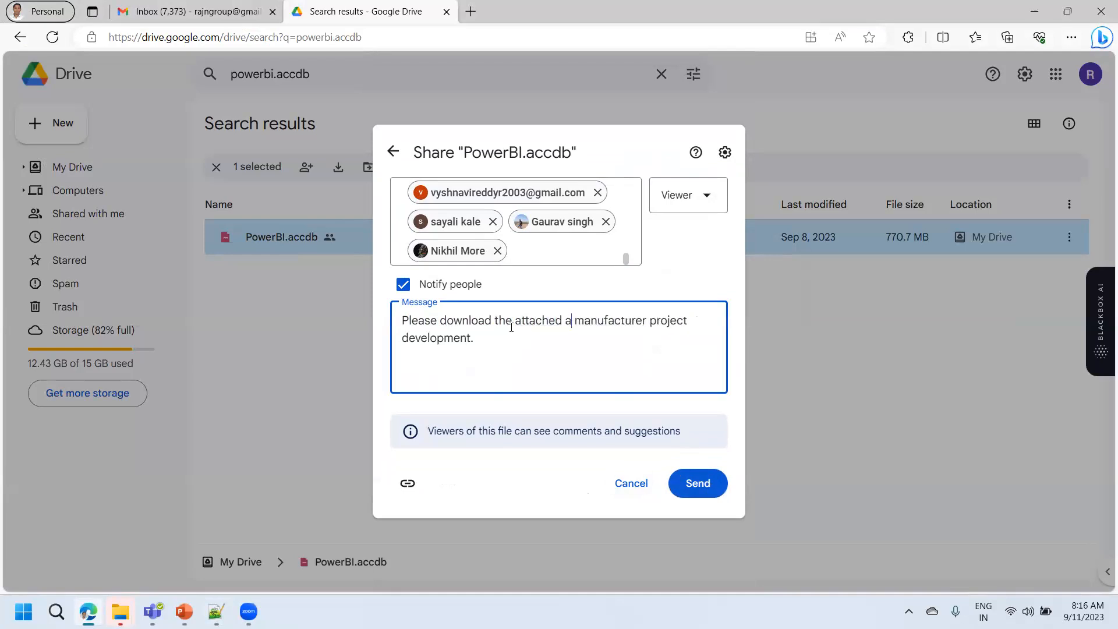
key("BackSpace")
key("BackSpace")
key("BackSpace")
type("dataset (")
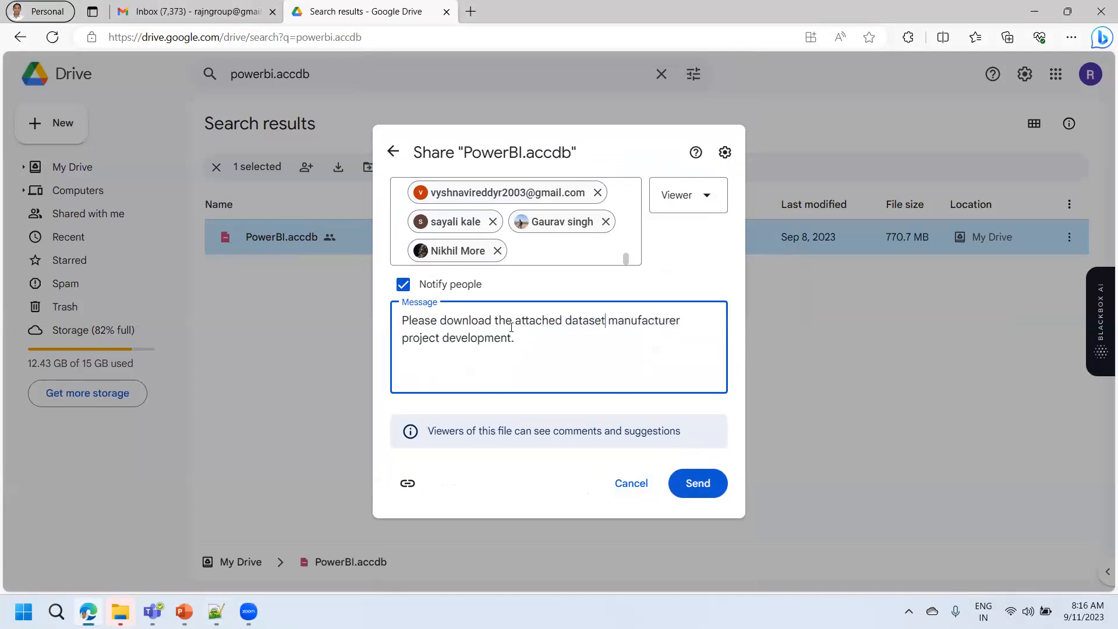
Step: Add "(.AccessDB) Source file to prepare" after "dataset" in the share message
type(".ACCE")
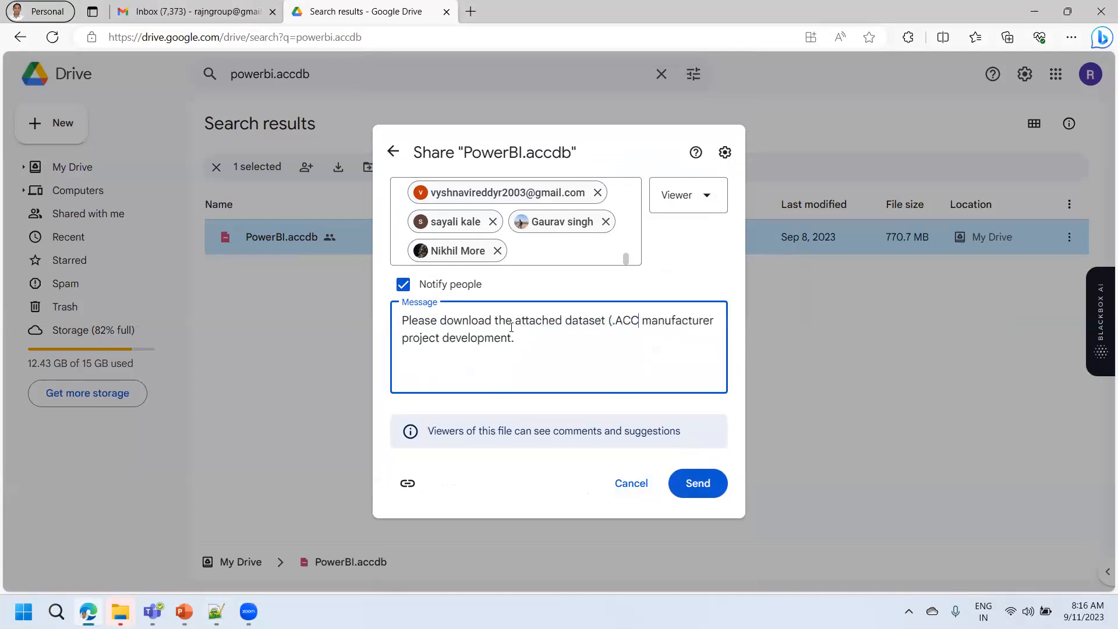
key("BackSpace")
key("BackSpace")
key("BackSpace")
type("ccessDB) SOUR")
key("BackSpace")
key("BackSpace")
key("BackSpace")
type("ourlce")
key("BackSpace")
key("BackSpace")
key("BackSpace")
type("ce s")
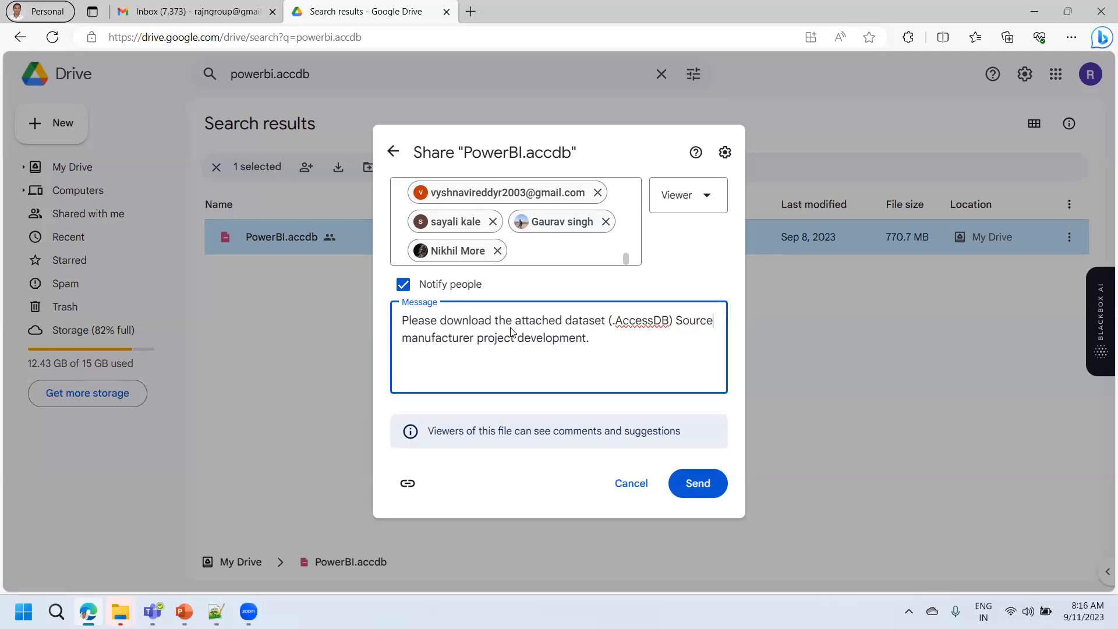
key("BackSpace")
type("file  ")
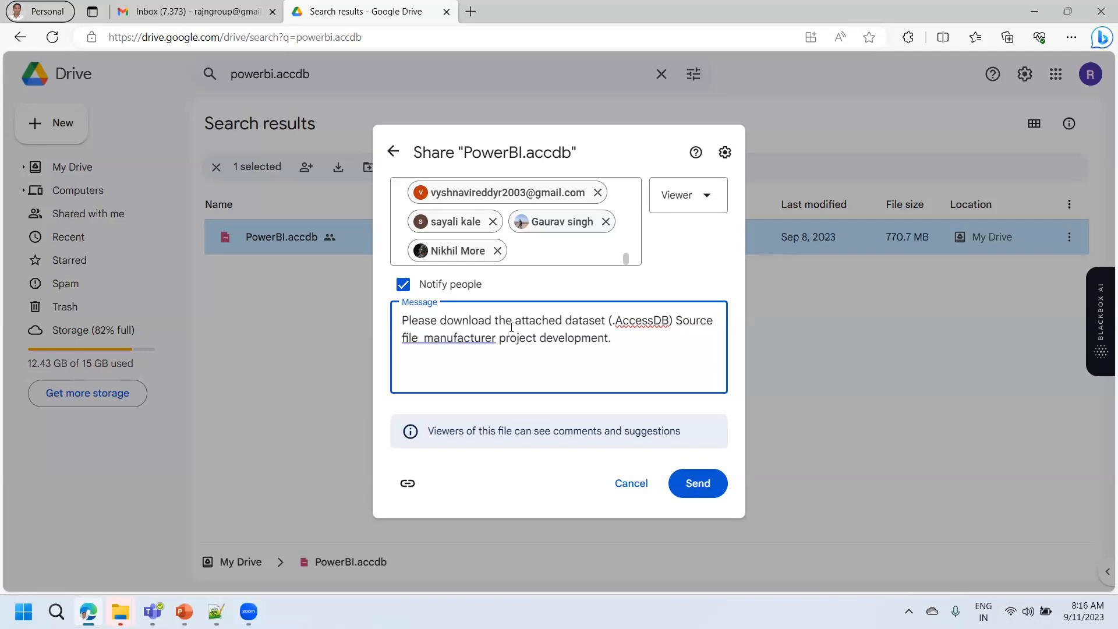
type("to ")
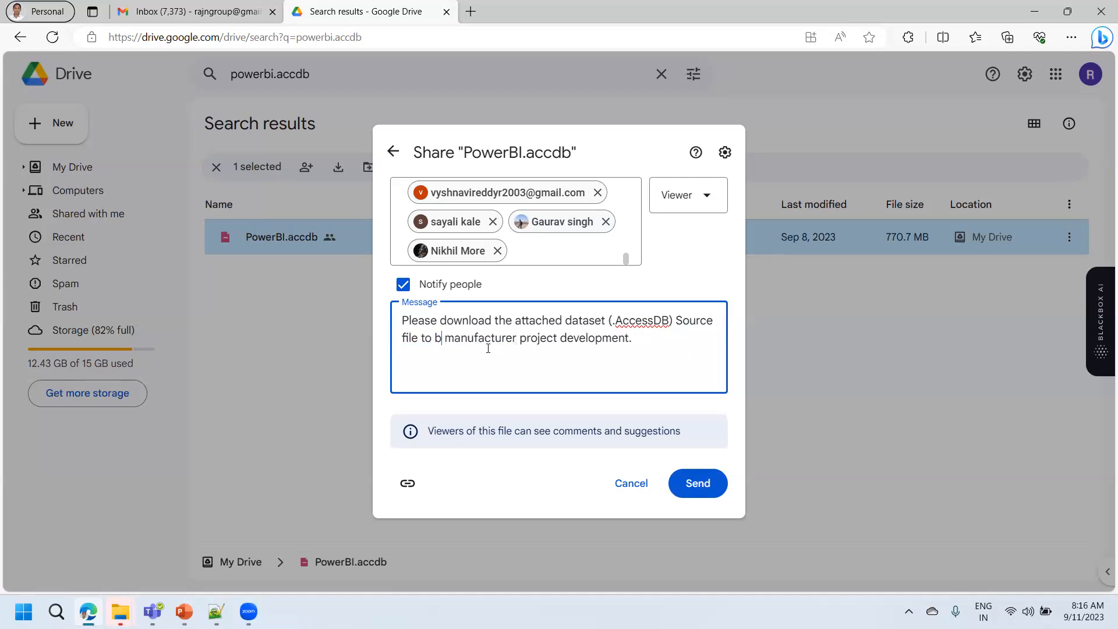
type("prepare")
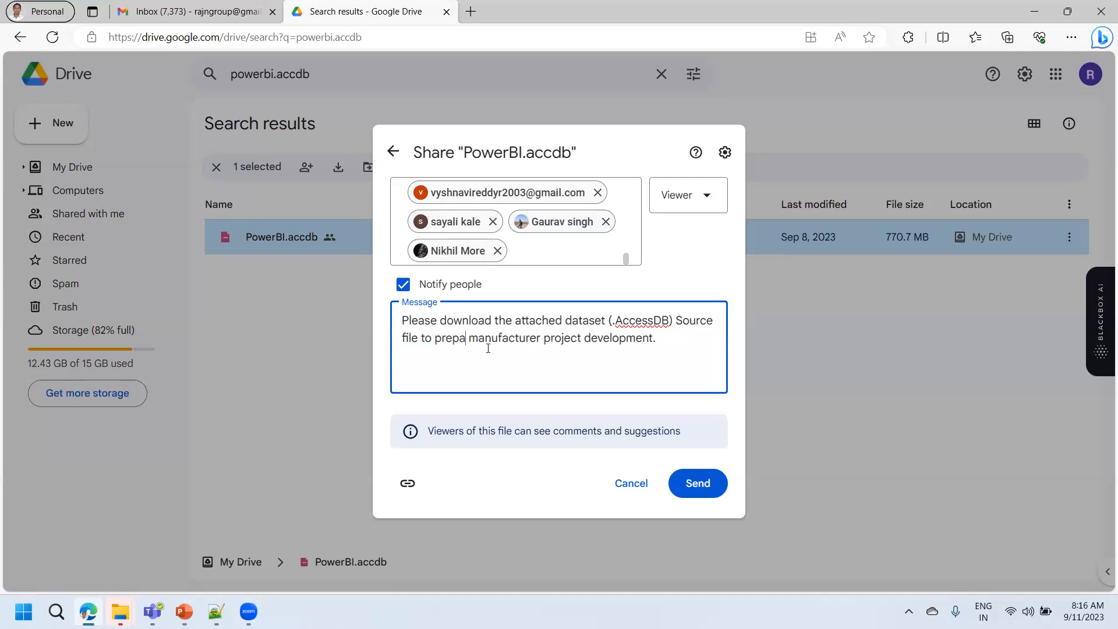
Step: Remove the word "development" from the share message and send the invitation
double_click(633, 340)
key("BackSpace")
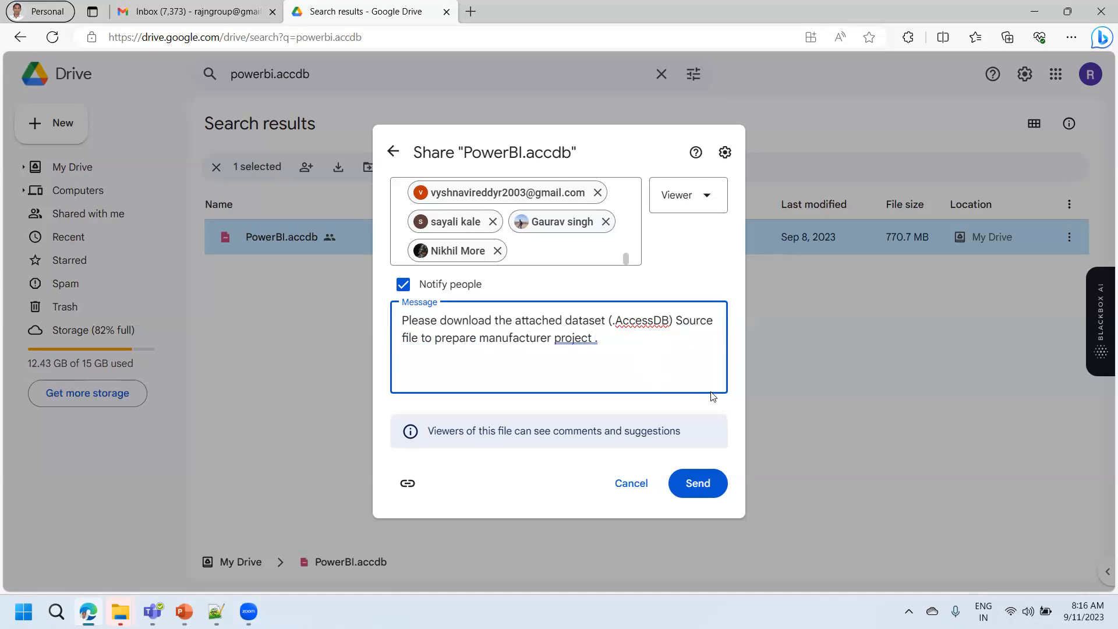
left_click(697, 492)
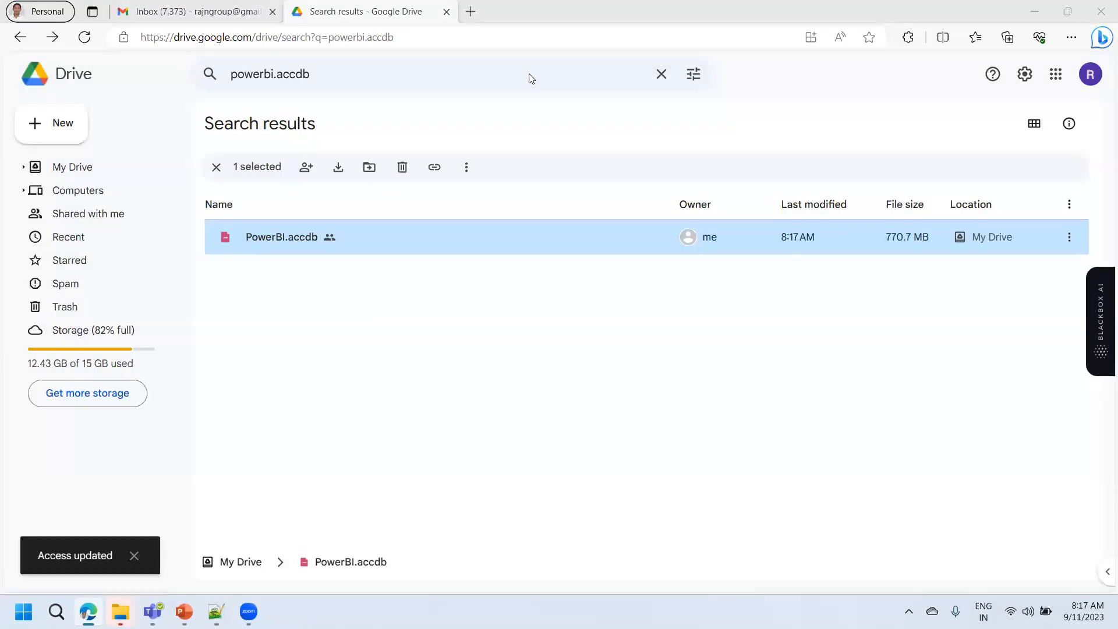
Step: Look through the sent mail in Gmail for the share notification and return to the inbox
left_click(146, 16)
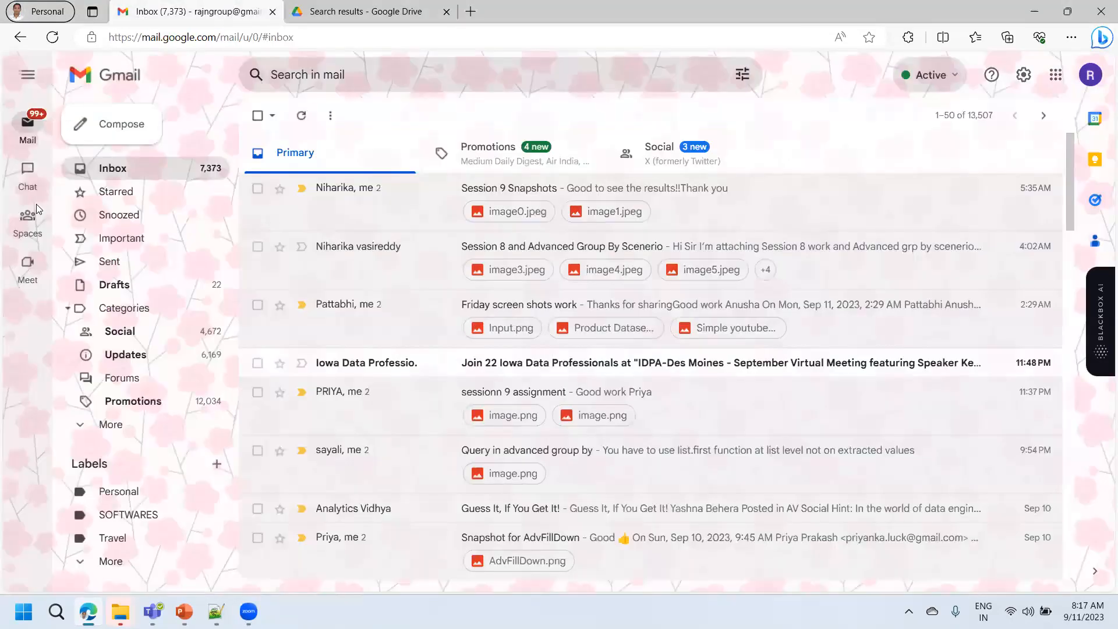
left_click(110, 260)
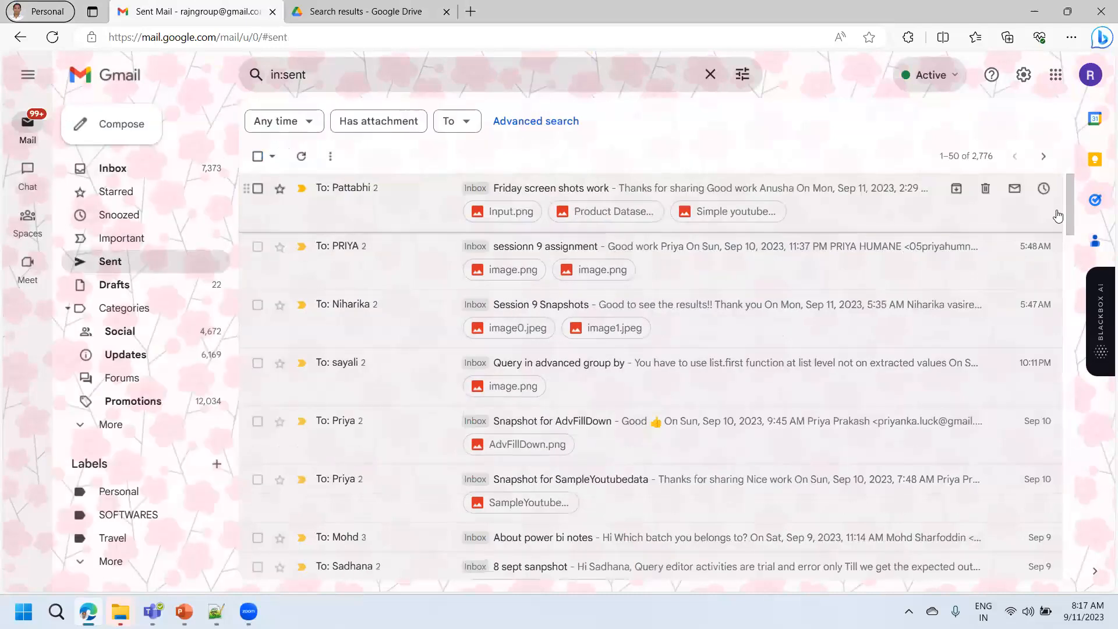
scroll(1074, 245, "down", 14)
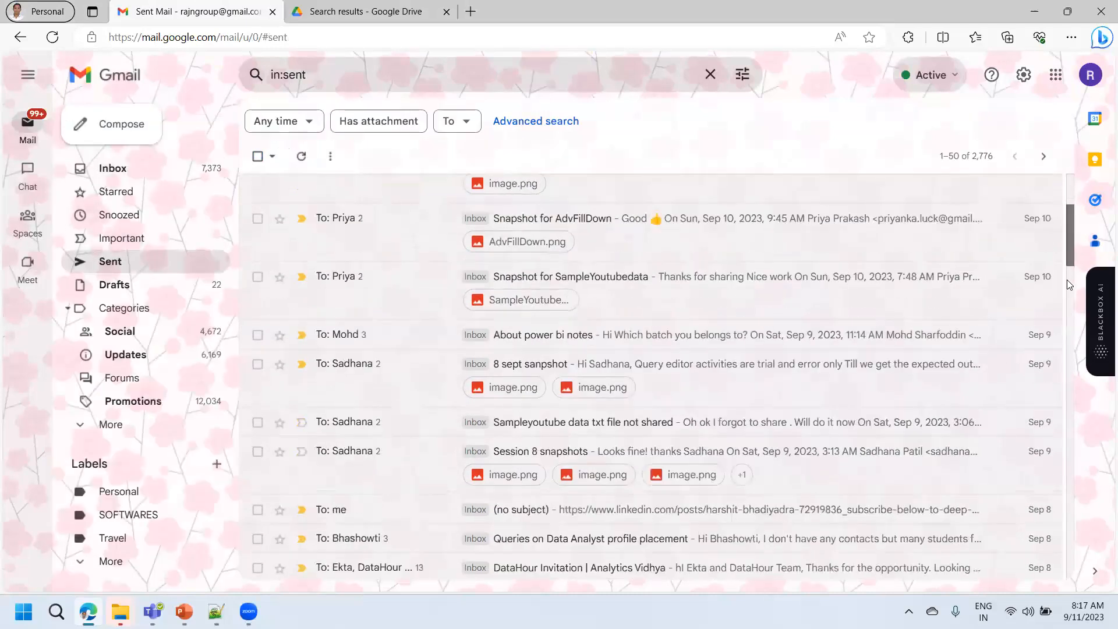
scroll(1070, 269, "up", 4)
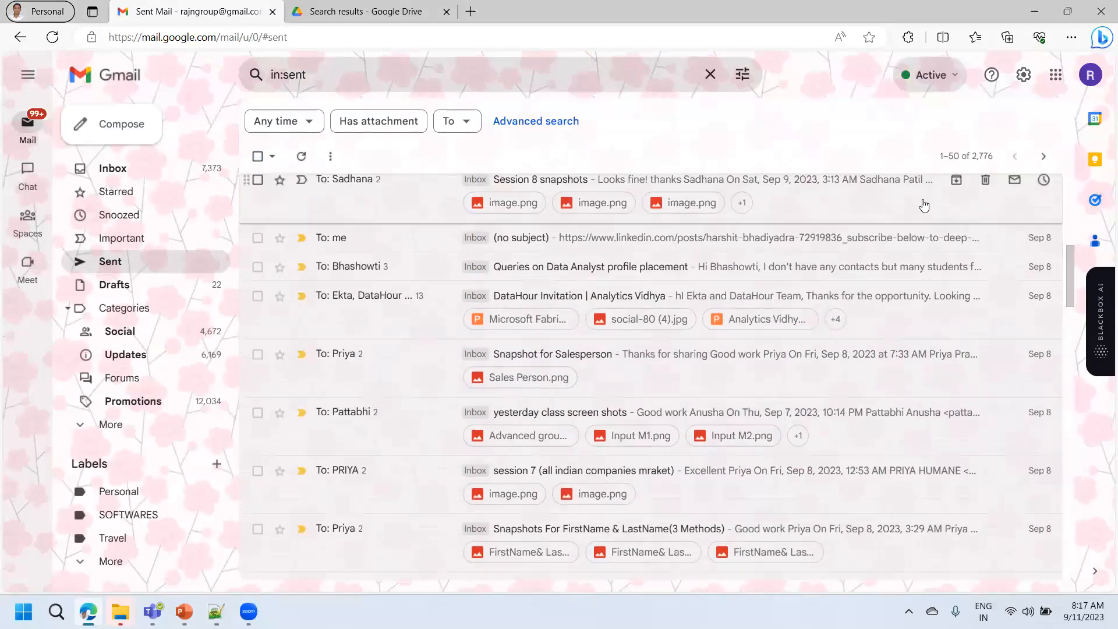
left_click(140, 176)
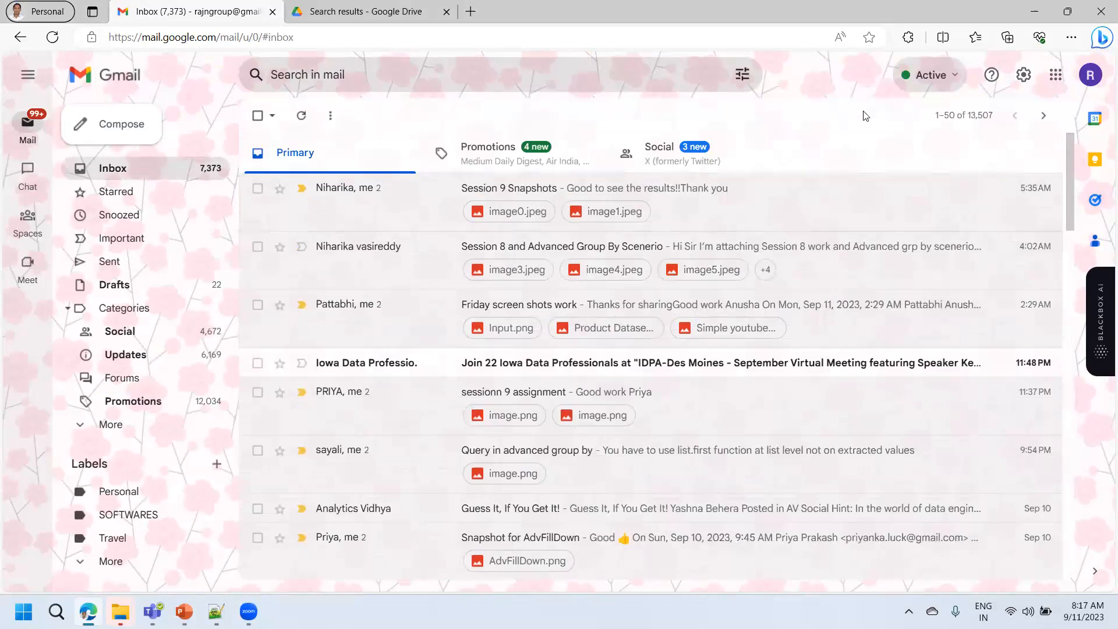
Step: Switch to the Sales folder in File Explorer and open the PowerBI database in Access
left_click(1034, 12)
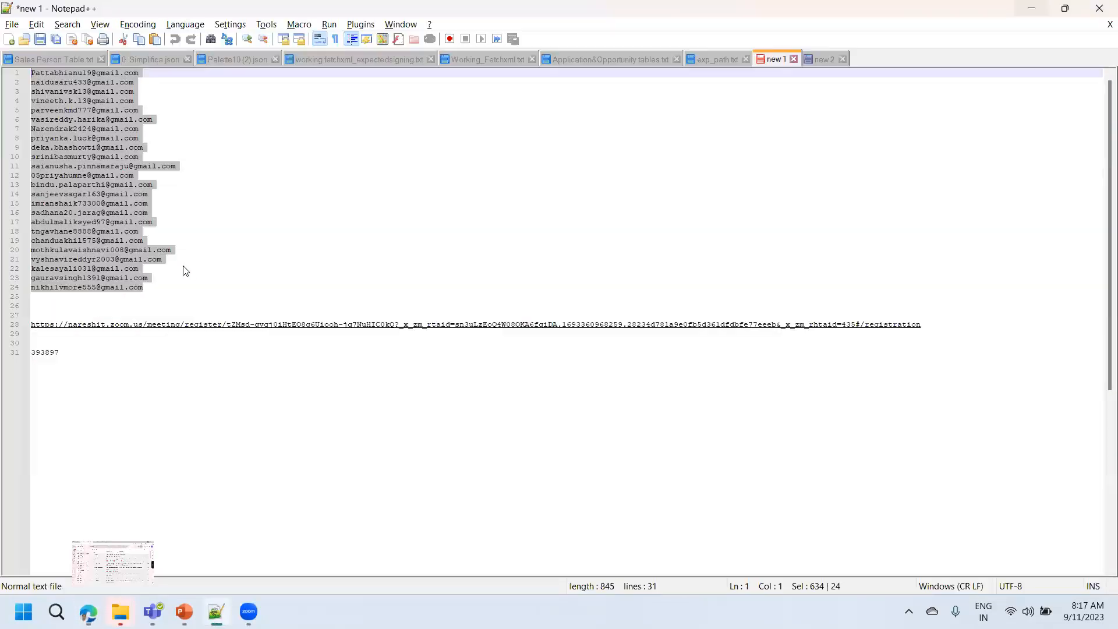
left_click(120, 612)
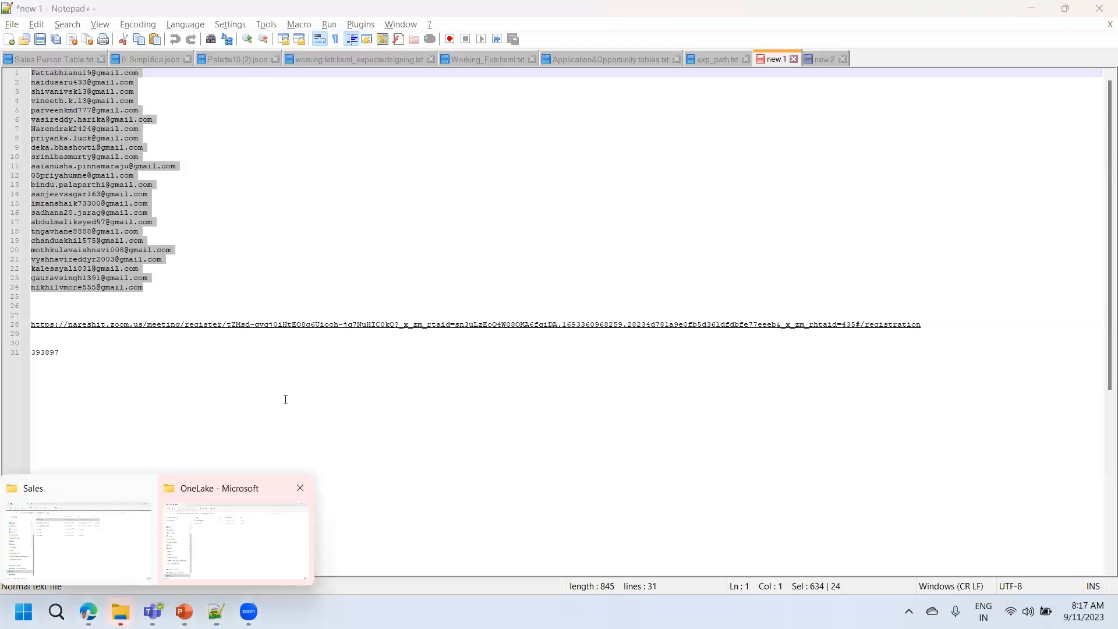
left_click(96, 532)
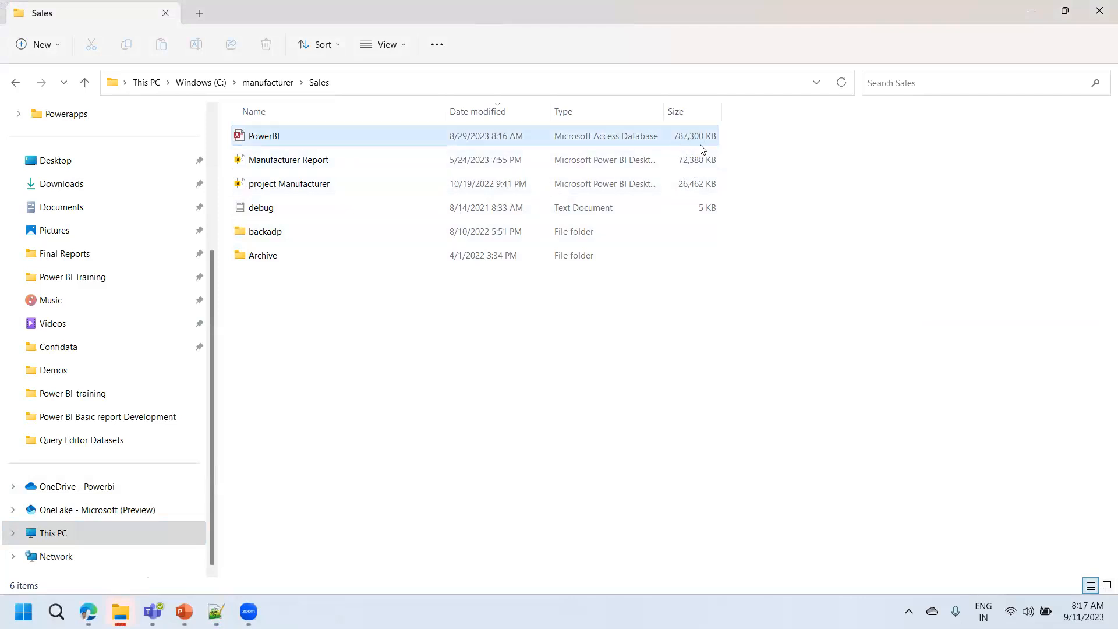
mouse_move(704, 150)
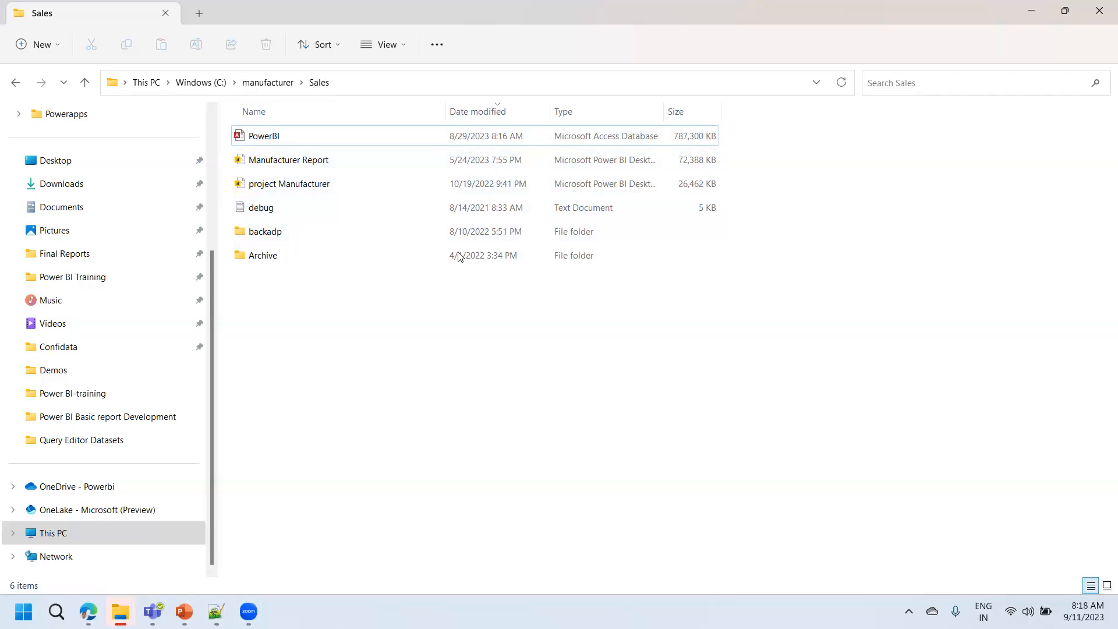
double_click(284, 138)
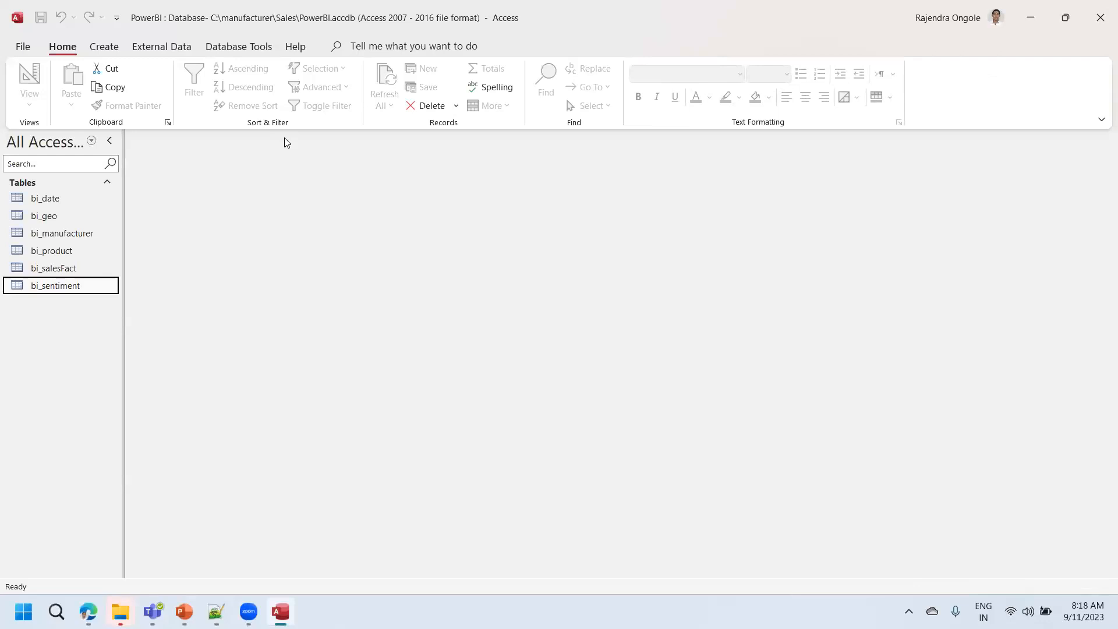
Step: Open the bi_date table and examine its columns and the list of values in the Year column
left_click(63, 202)
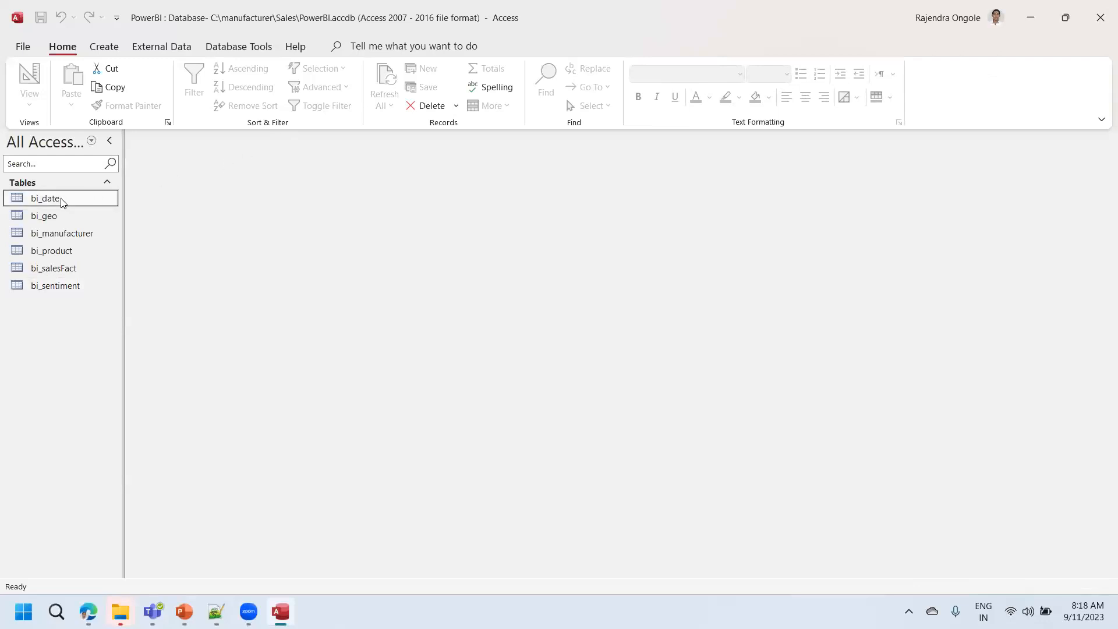
double_click(47, 198)
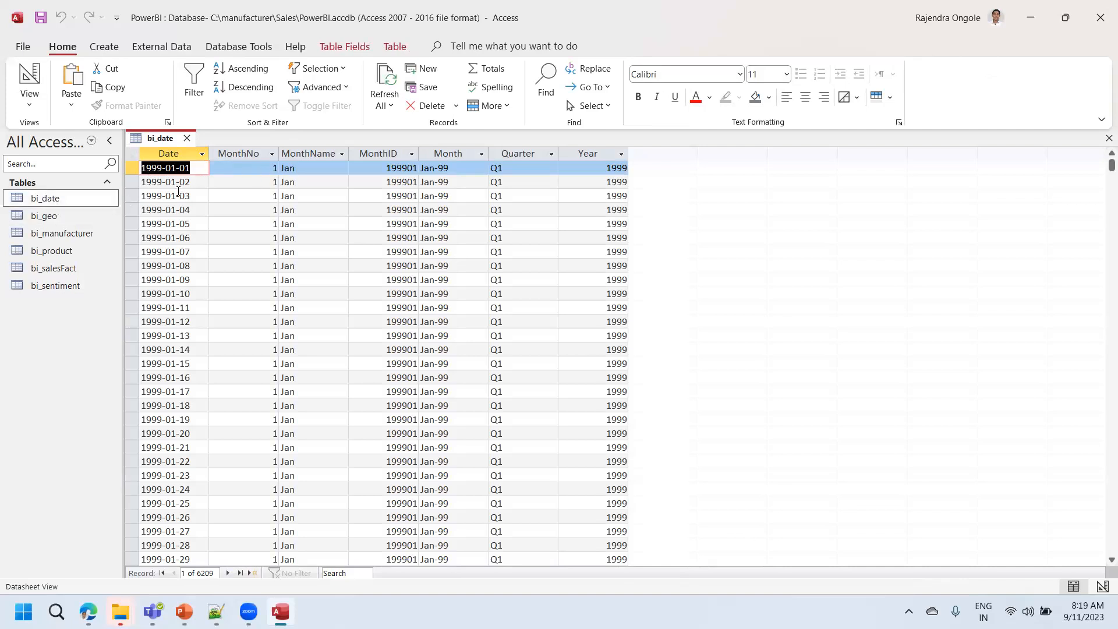
left_click(239, 155)
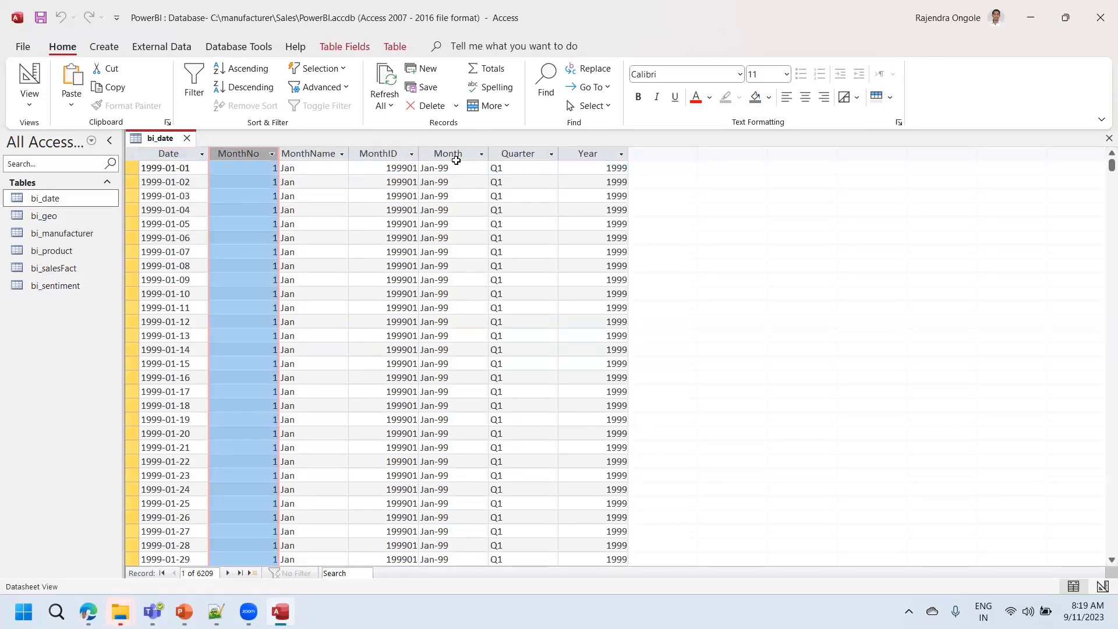
left_click(621, 155)
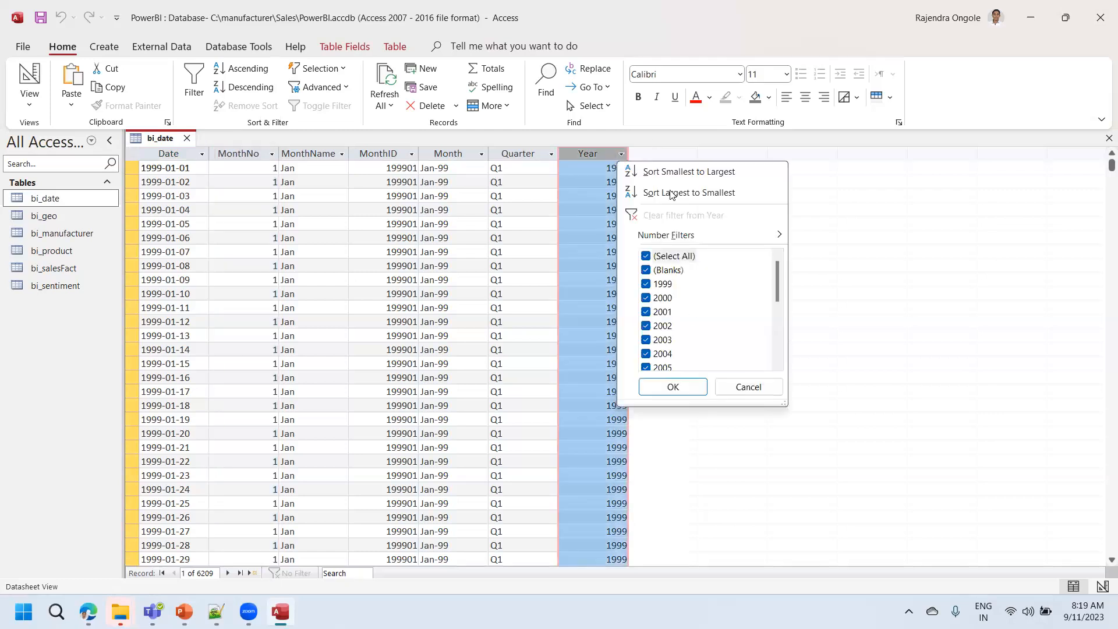
scroll(777, 362, "down", 4)
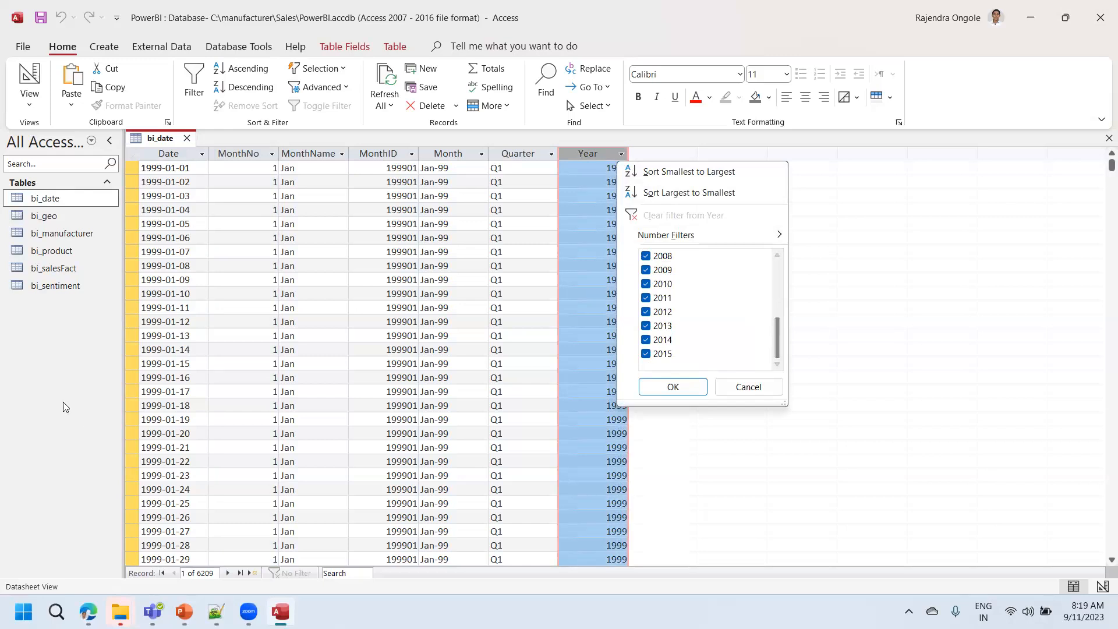
left_click(74, 350)
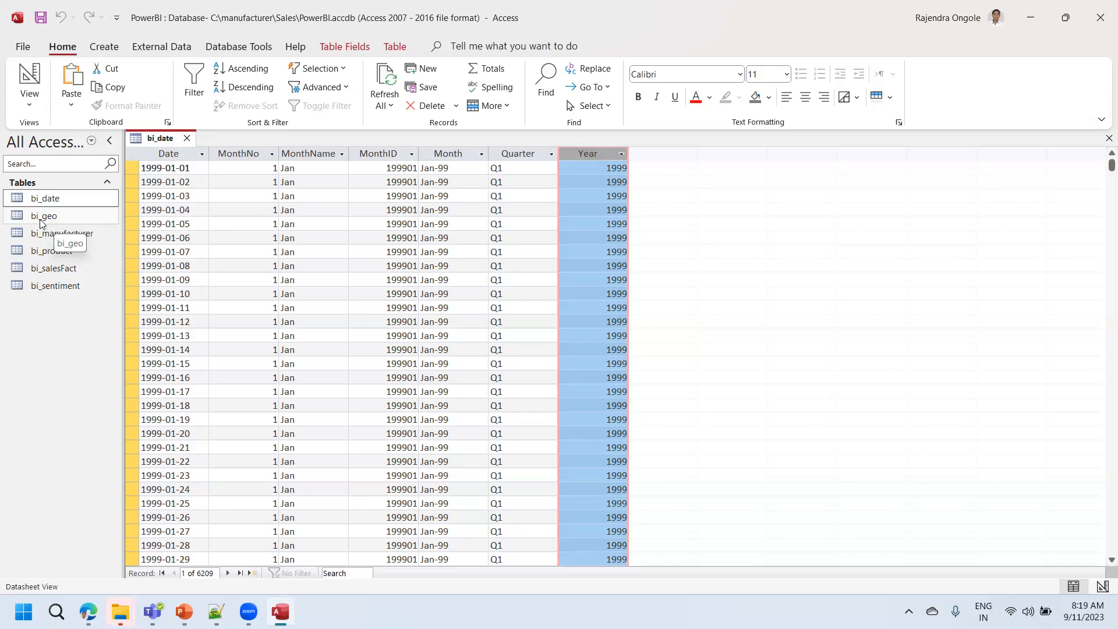
Step: Open the bi_geo table and examine its Zip, City, State, Region, District and Country columns
double_click(41, 223)
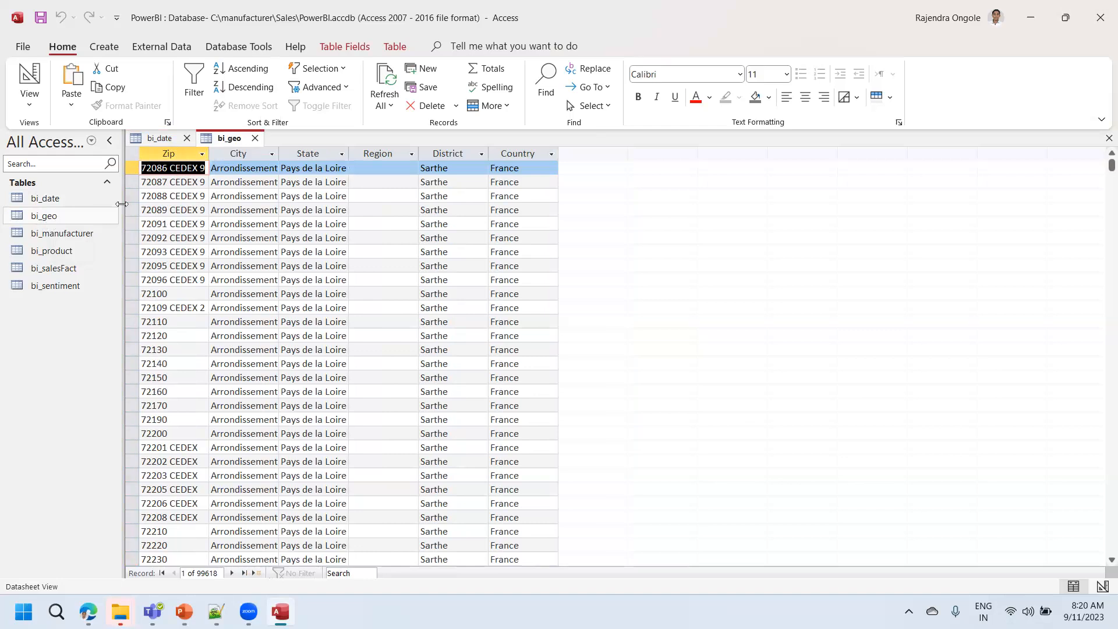
left_click(169, 152)
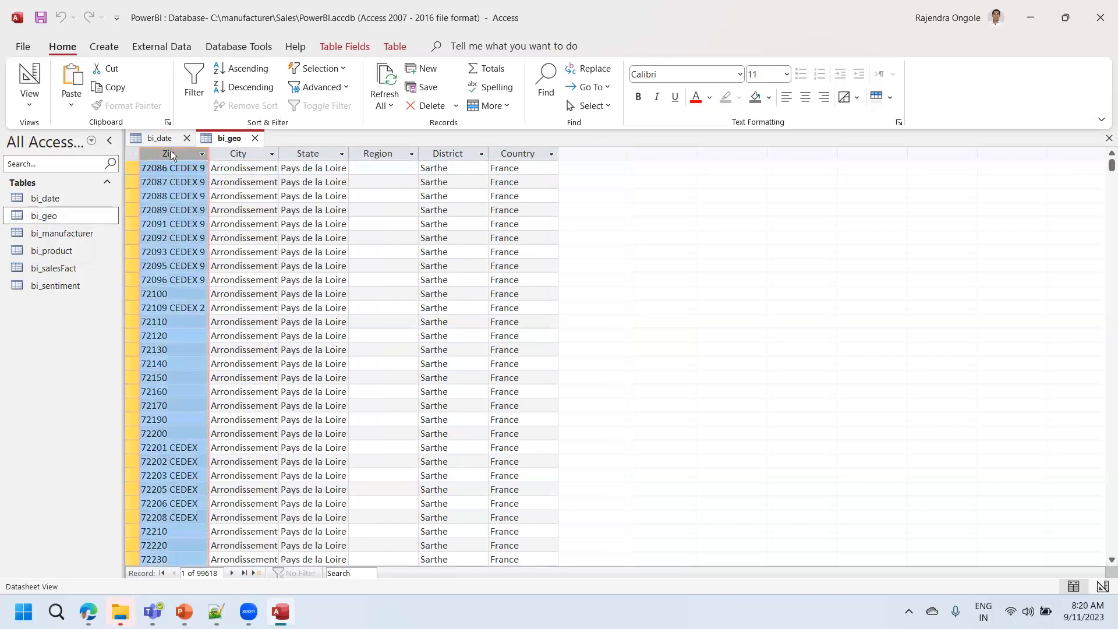
left_click(243, 152)
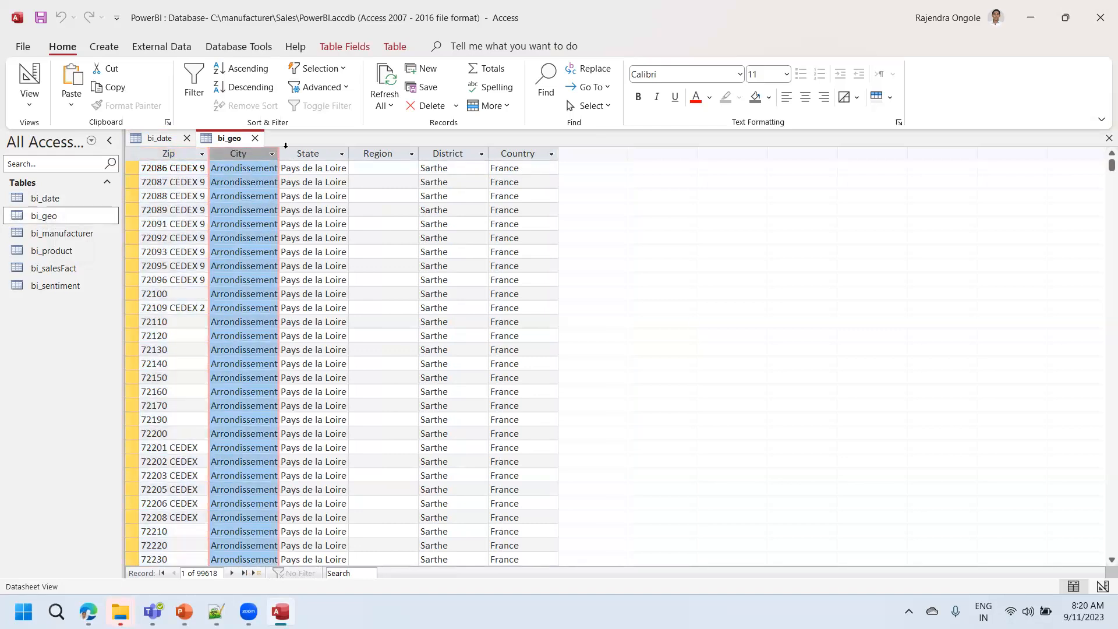
left_click(323, 153)
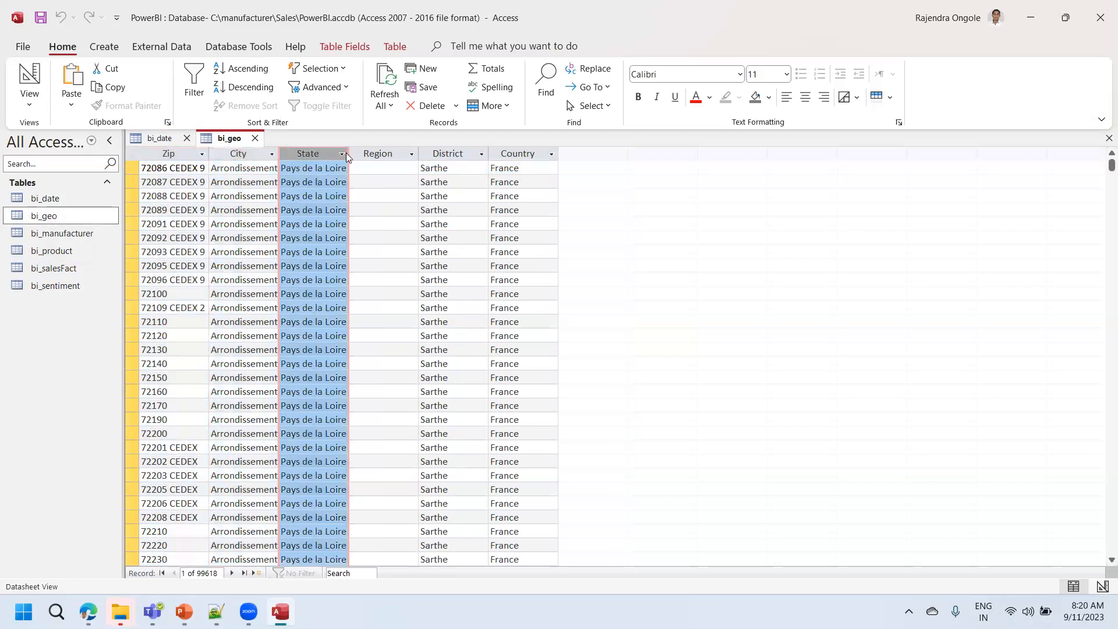
left_click(378, 152)
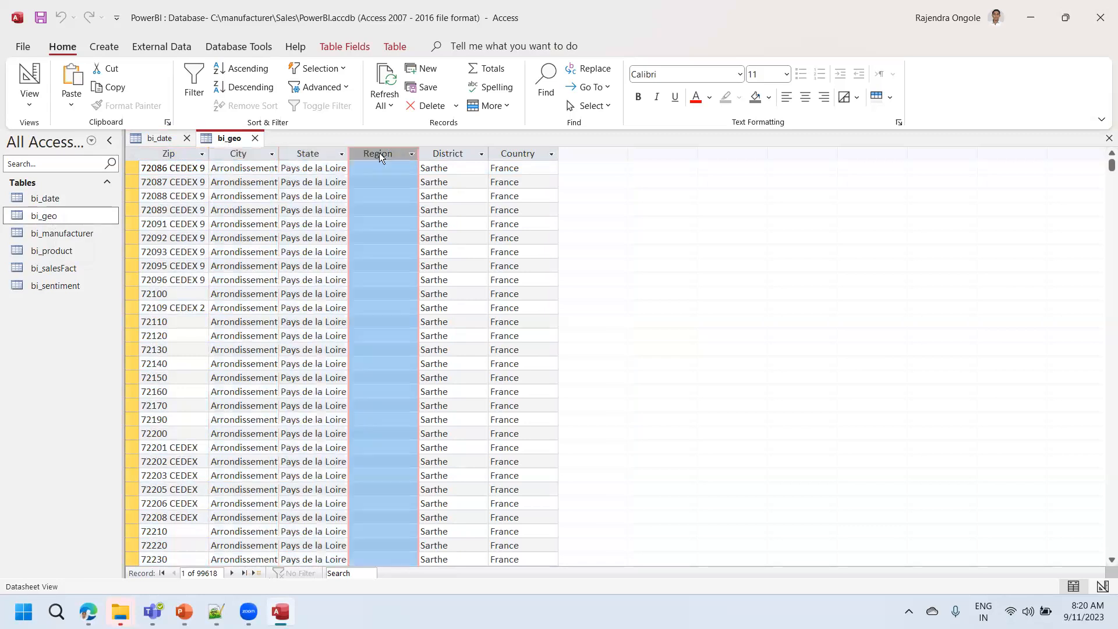
left_click(443, 153)
left_click(542, 153)
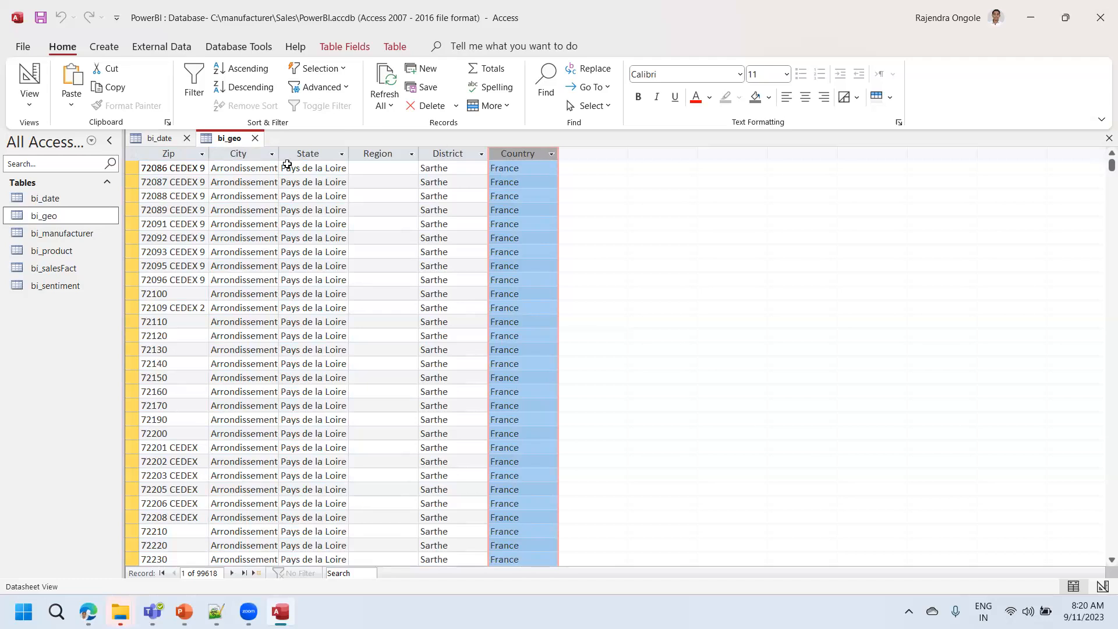
Step: Open the bi_manufacturer table and review its list of manufacturers
left_click(66, 199)
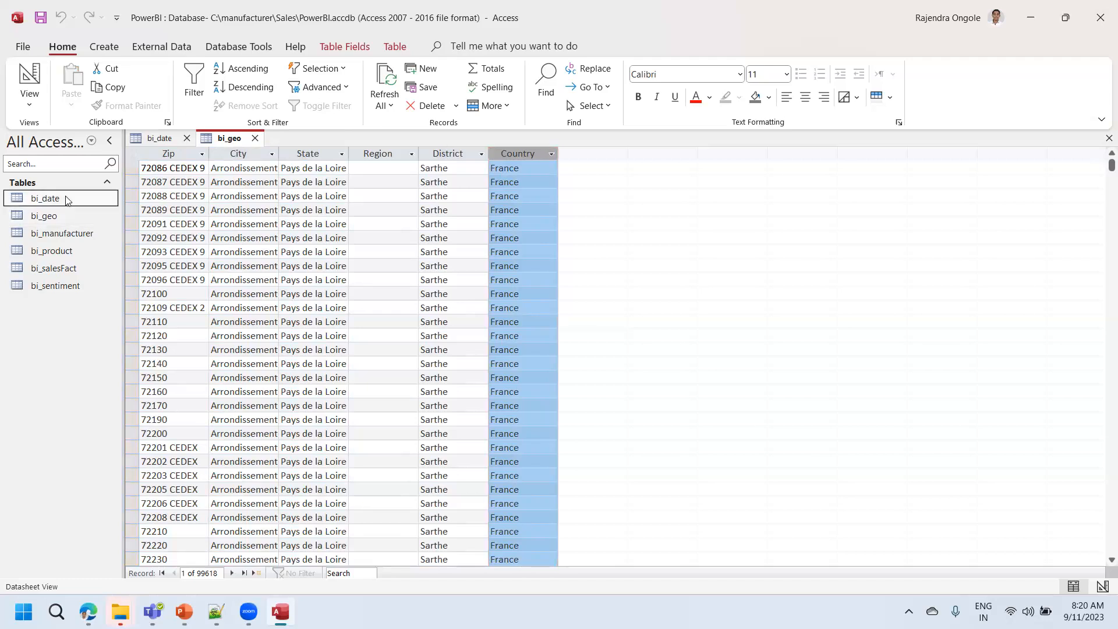
left_click(60, 219)
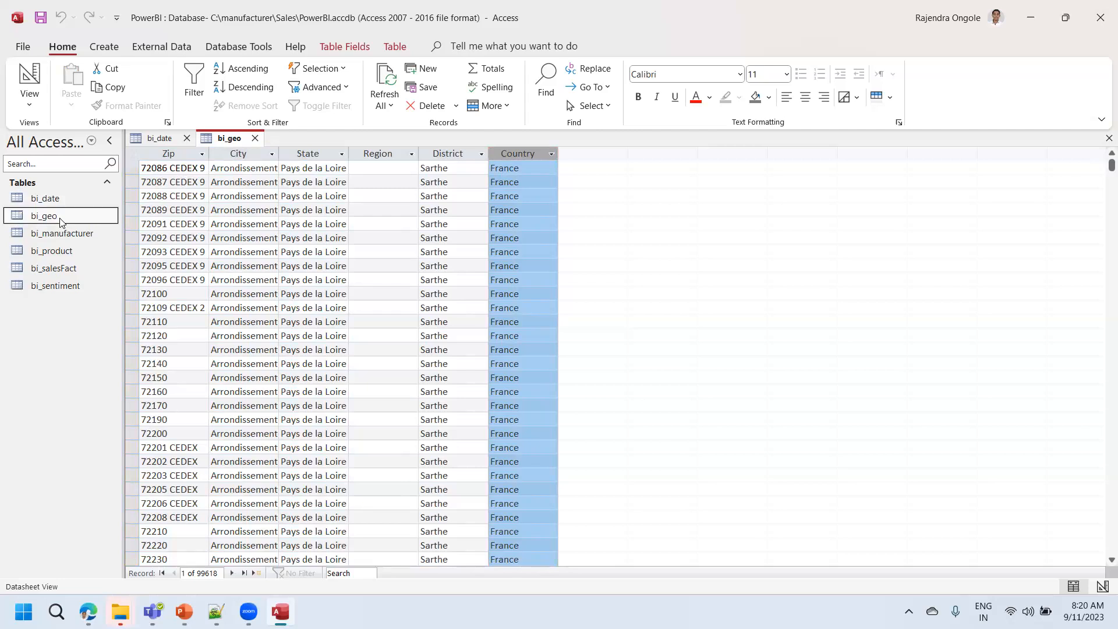
left_click(63, 235)
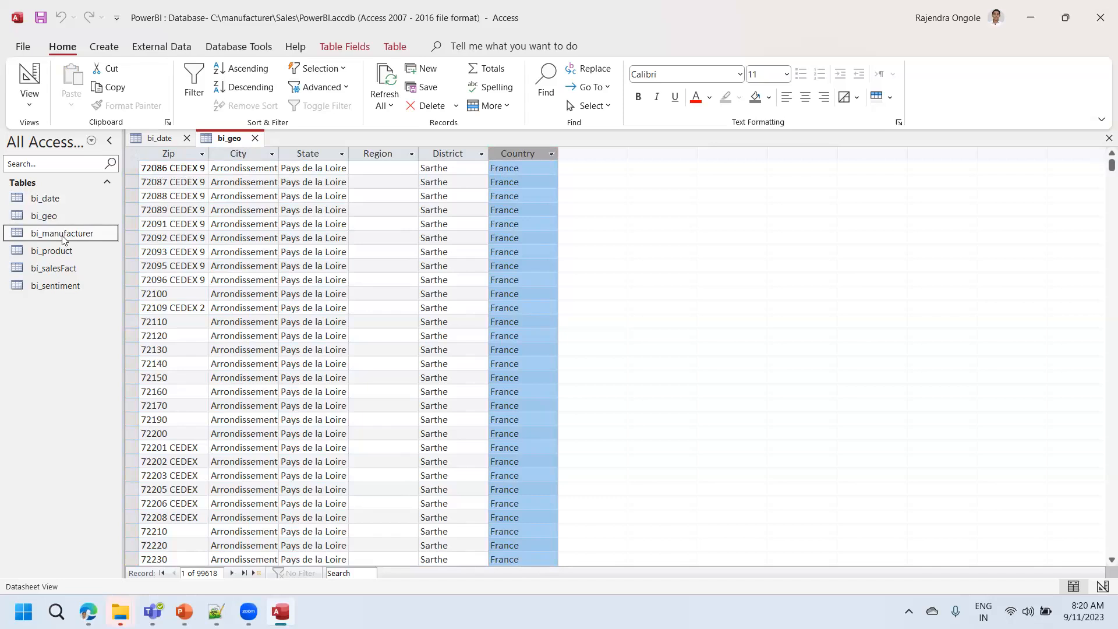
double_click(63, 238)
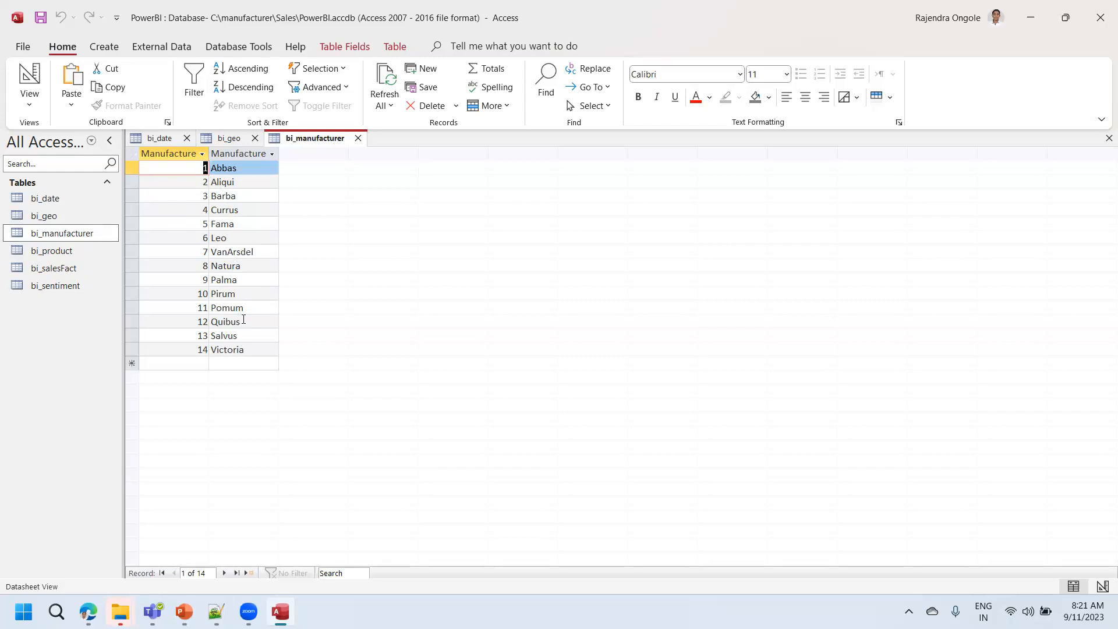
Step: Open the bi_product table and examine the lists of values in its Segment and manufacturer name columns
left_click(61, 251)
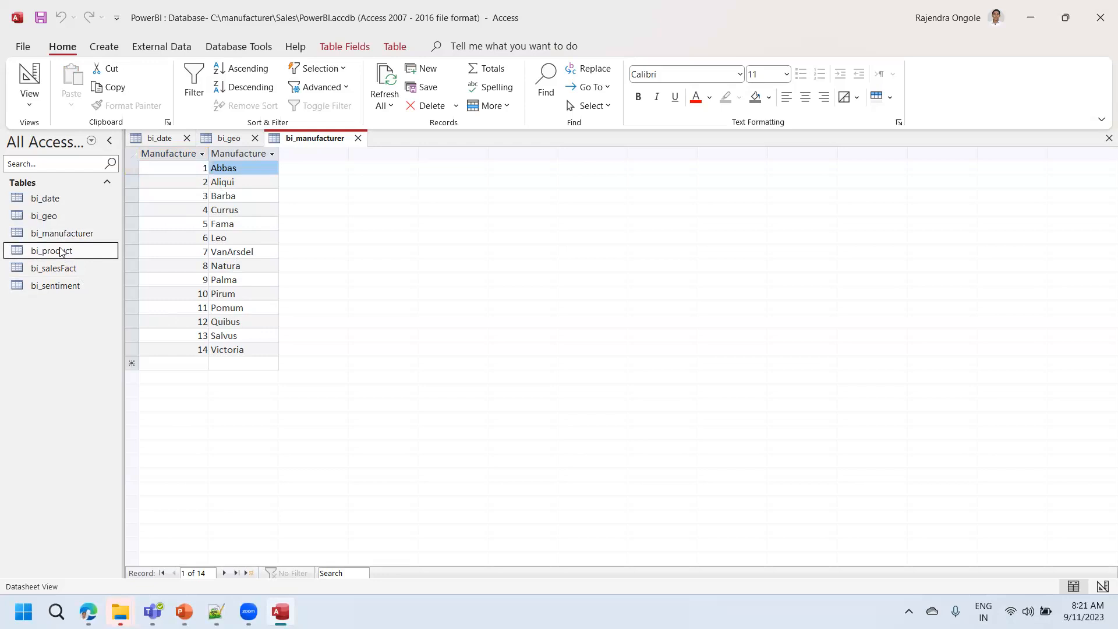
double_click(61, 251)
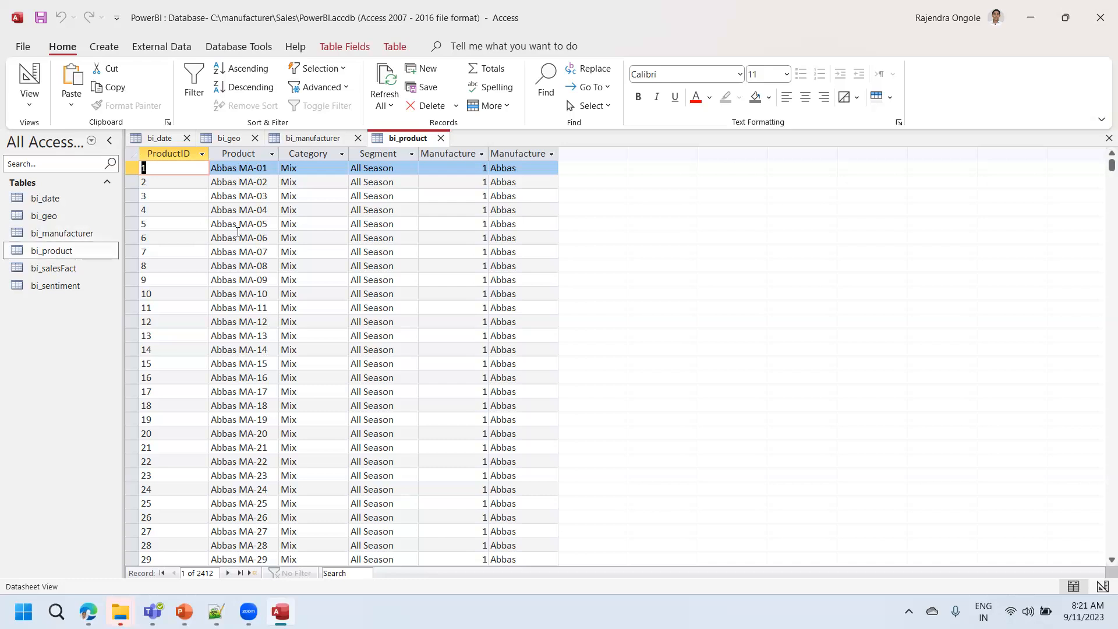
left_click(412, 154)
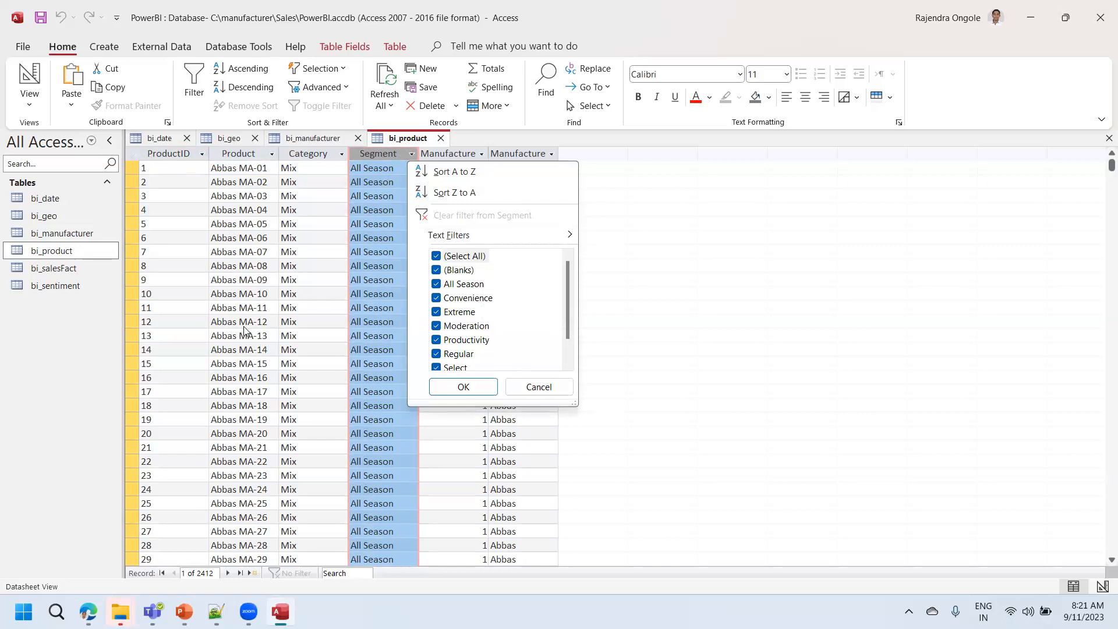
key("Escape")
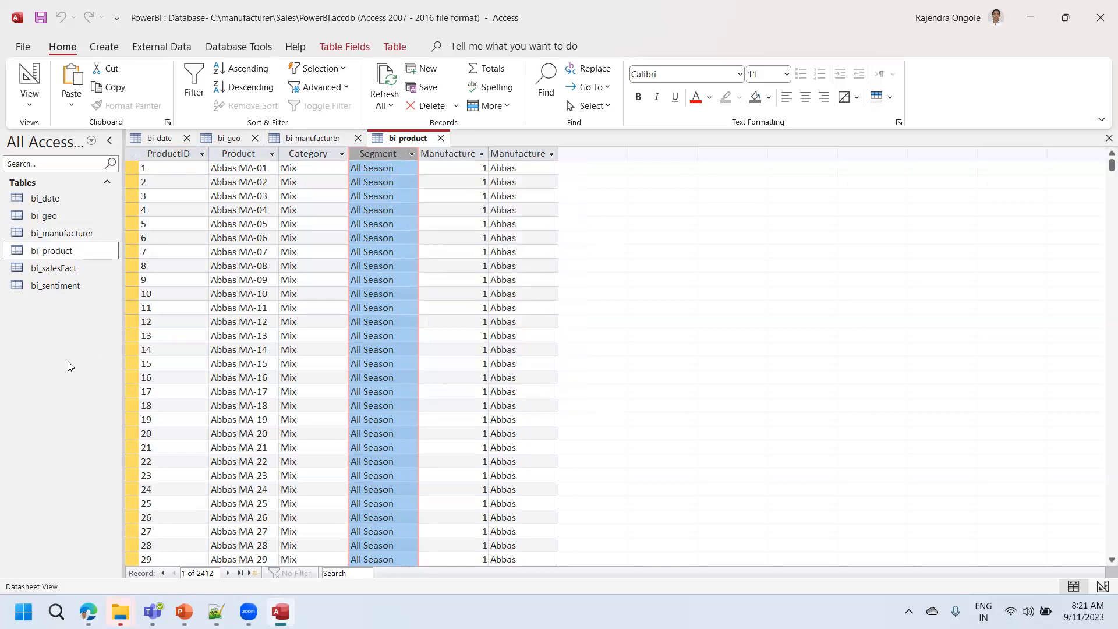
left_click(550, 155)
left_click(550, 153)
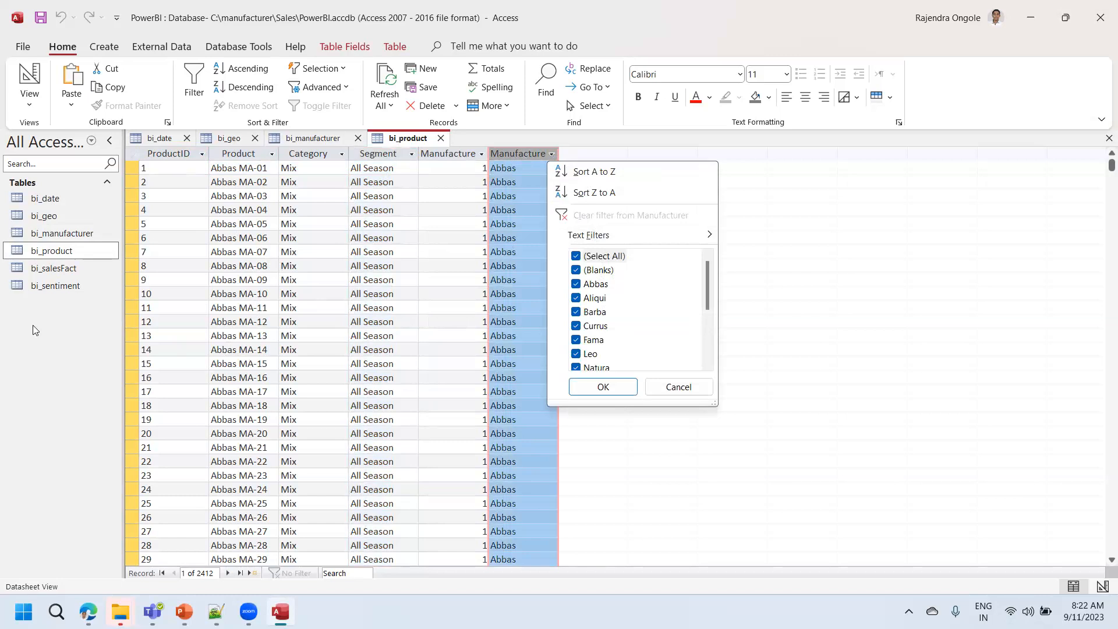
left_click(26, 340)
Step: Open the bi_salesFact table and look at the sort and filter options of its Revenue column
double_click(53, 268)
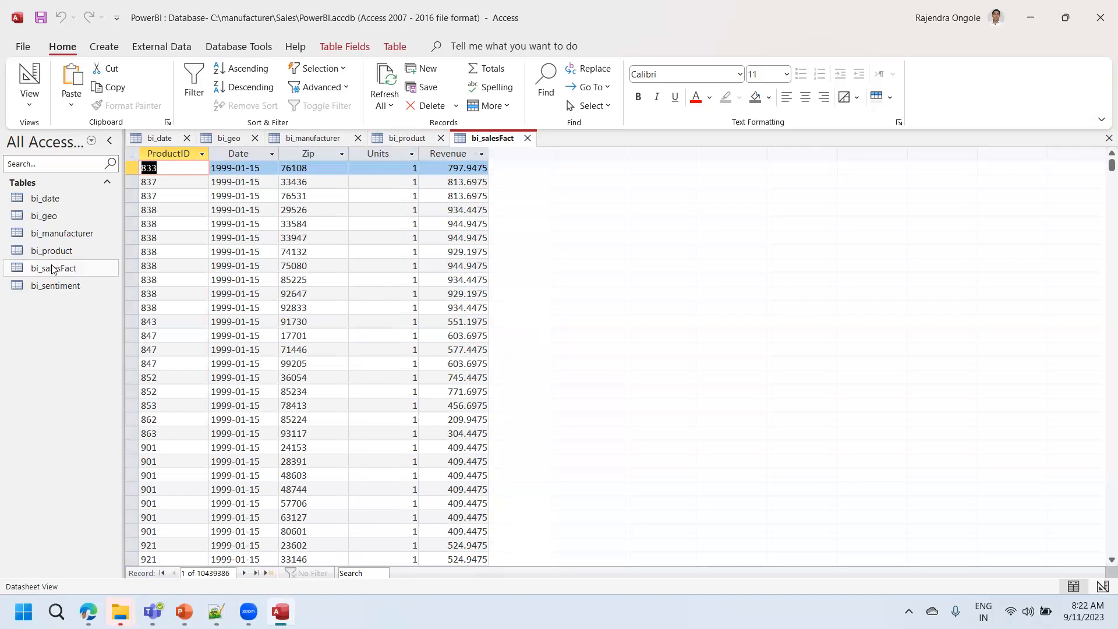
left_click(480, 159)
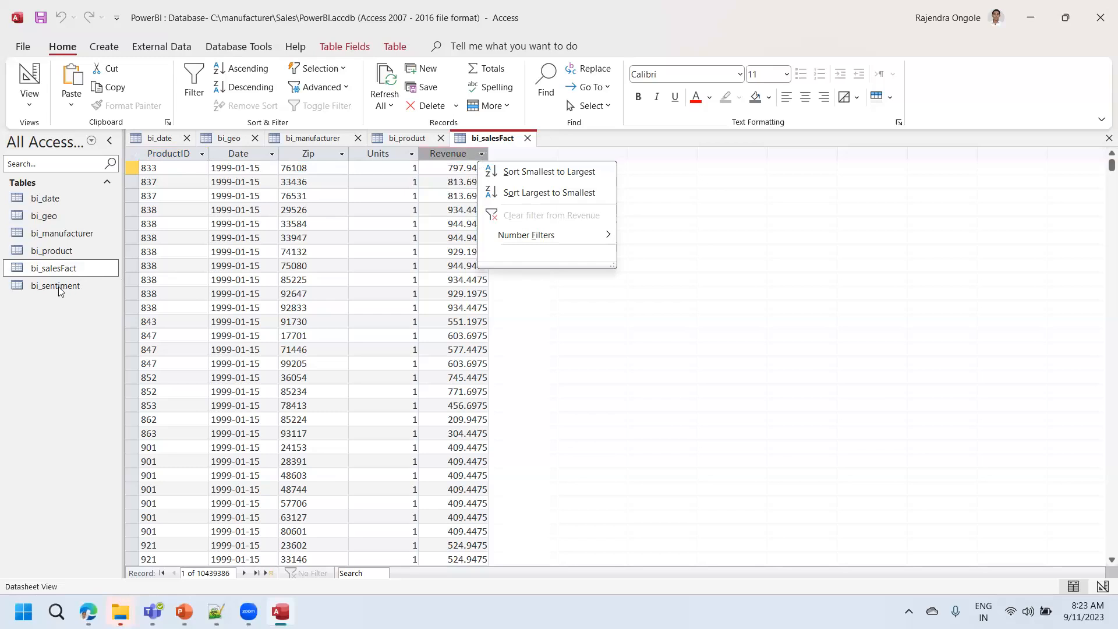
key("Escape")
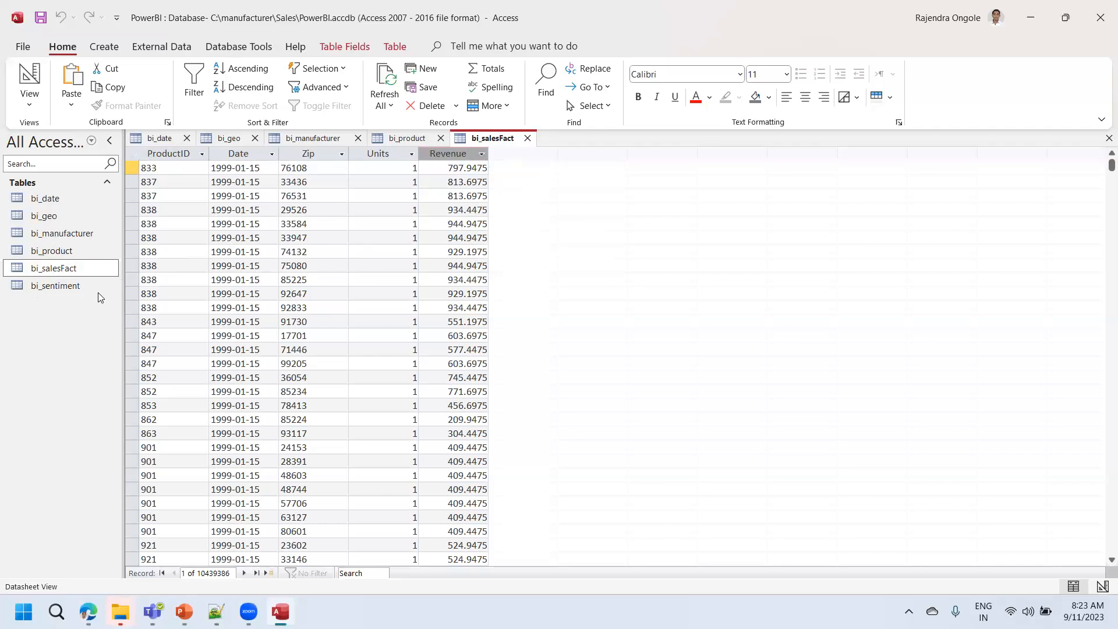
Step: Open the bi_sentiment table and review its columns and records
double_click(47, 291)
double_click(56, 285)
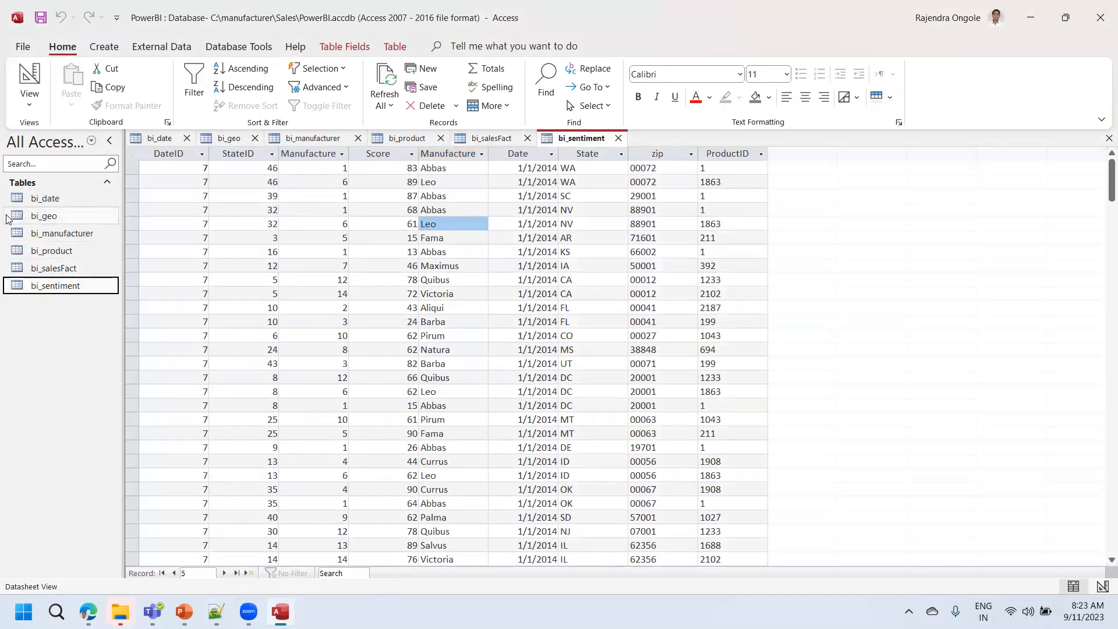
left_click(72, 201)
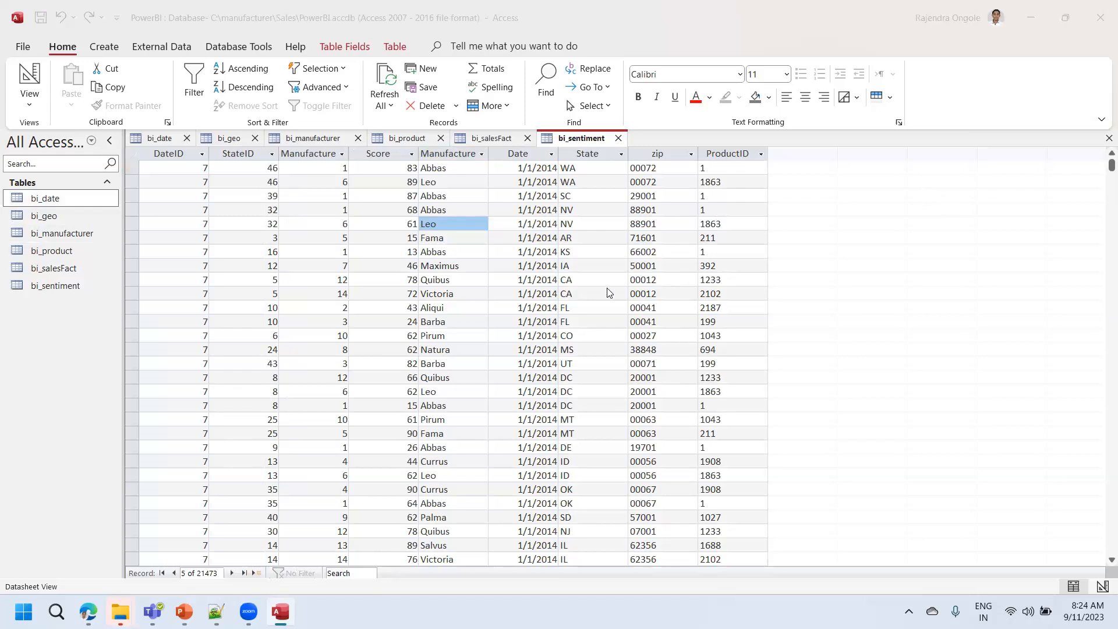
left_click(181, 35)
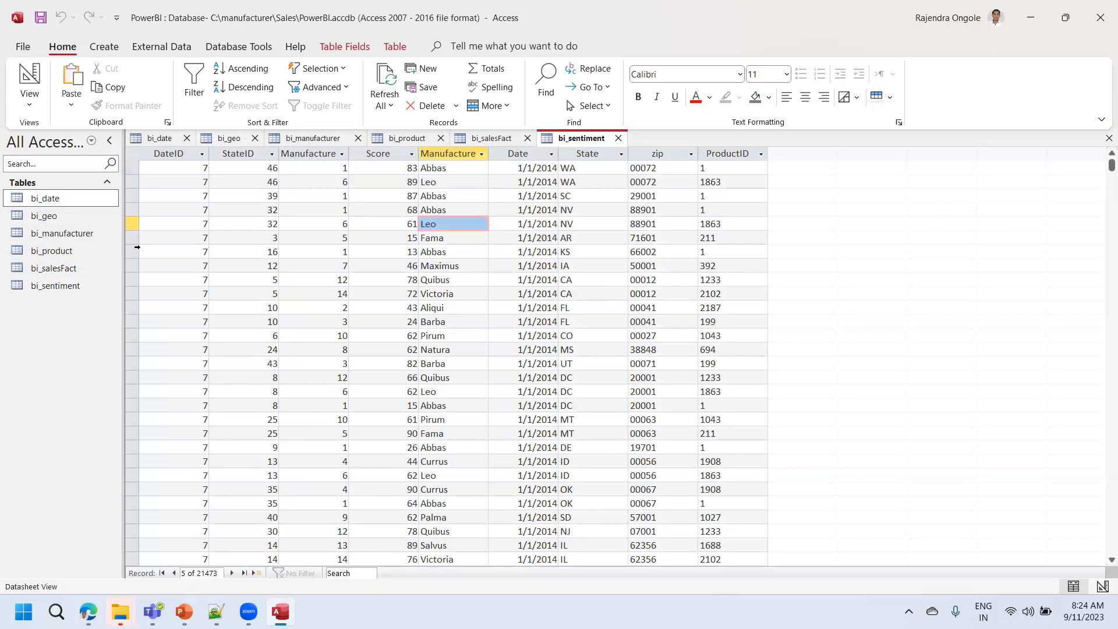
Step: Search Windows for the installed Access app
left_click(56, 611)
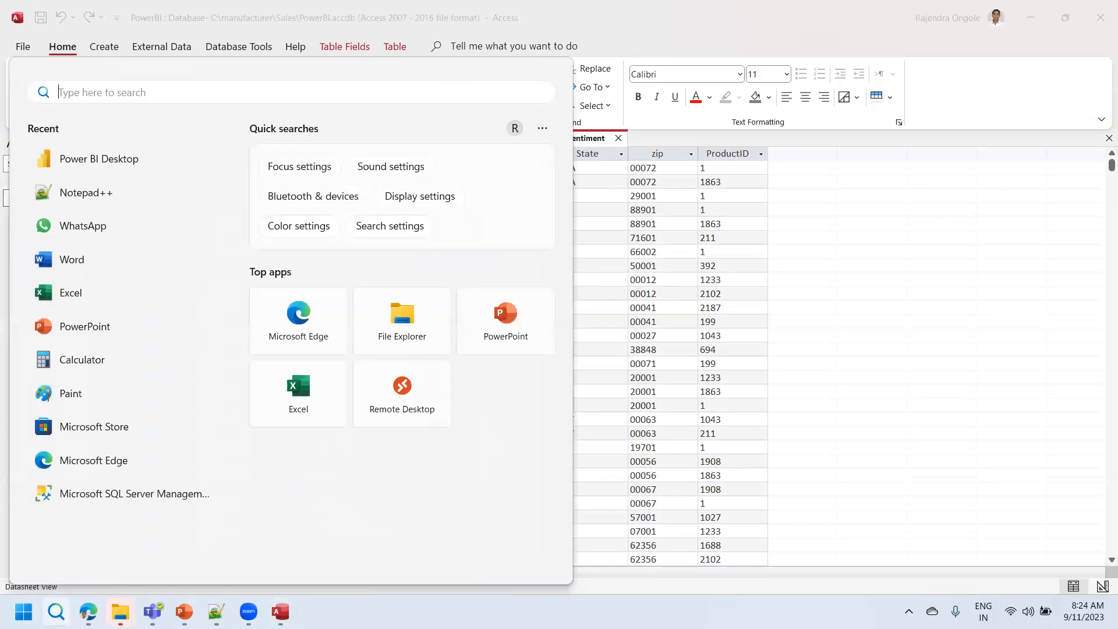
type("acc")
key("BackSpace")
key("BackSpace")
key("BackSpace")
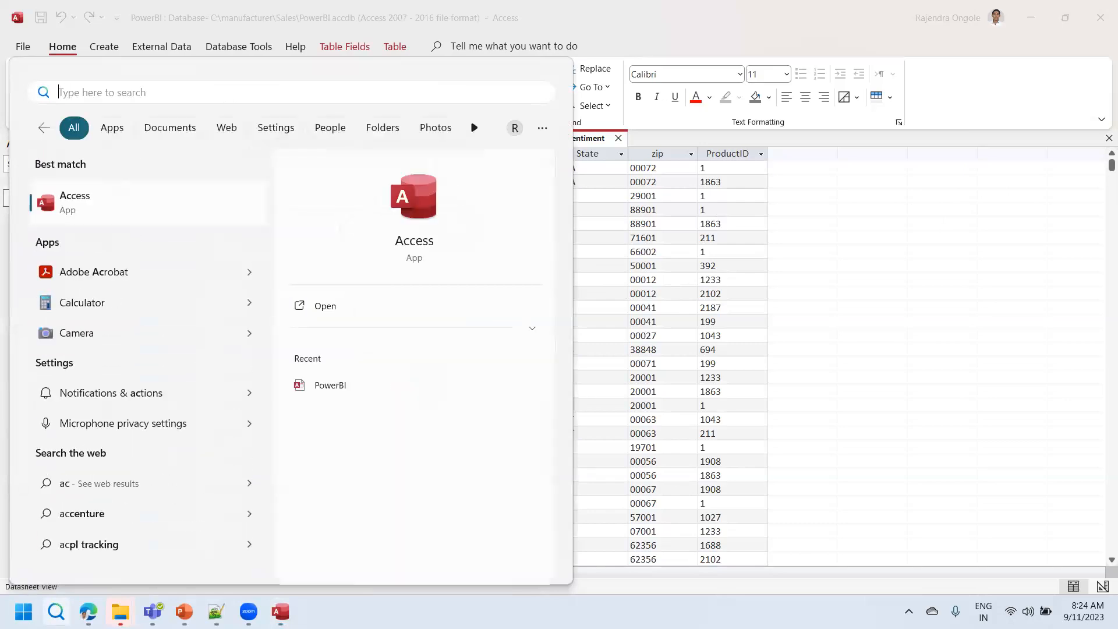
type("ms")
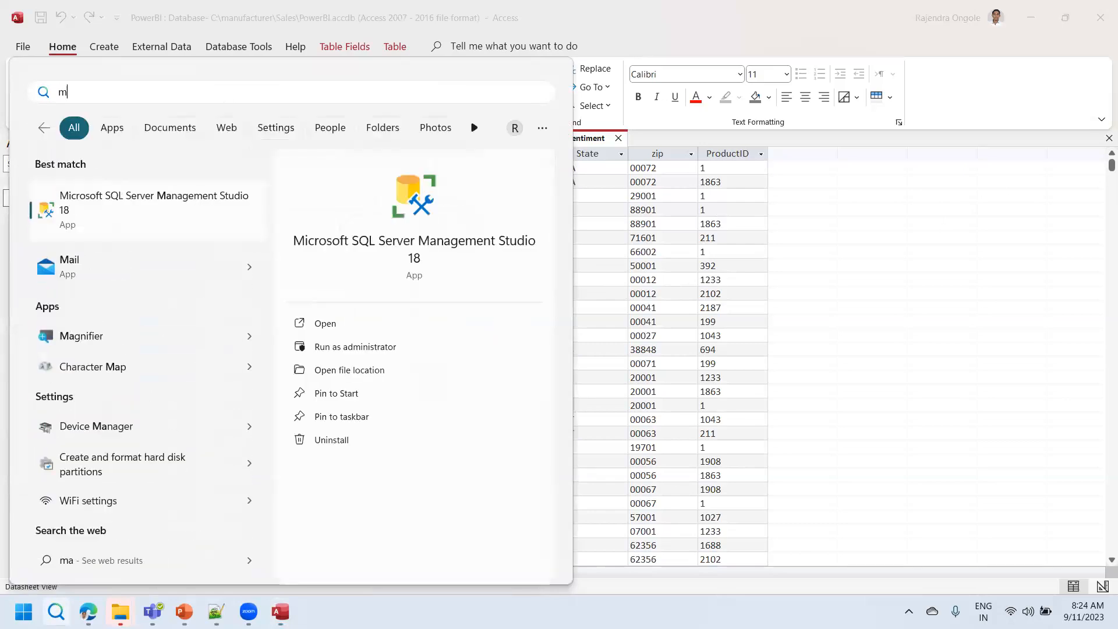
key("BackSpace")
key("BackSpace")
key("BackSpace")
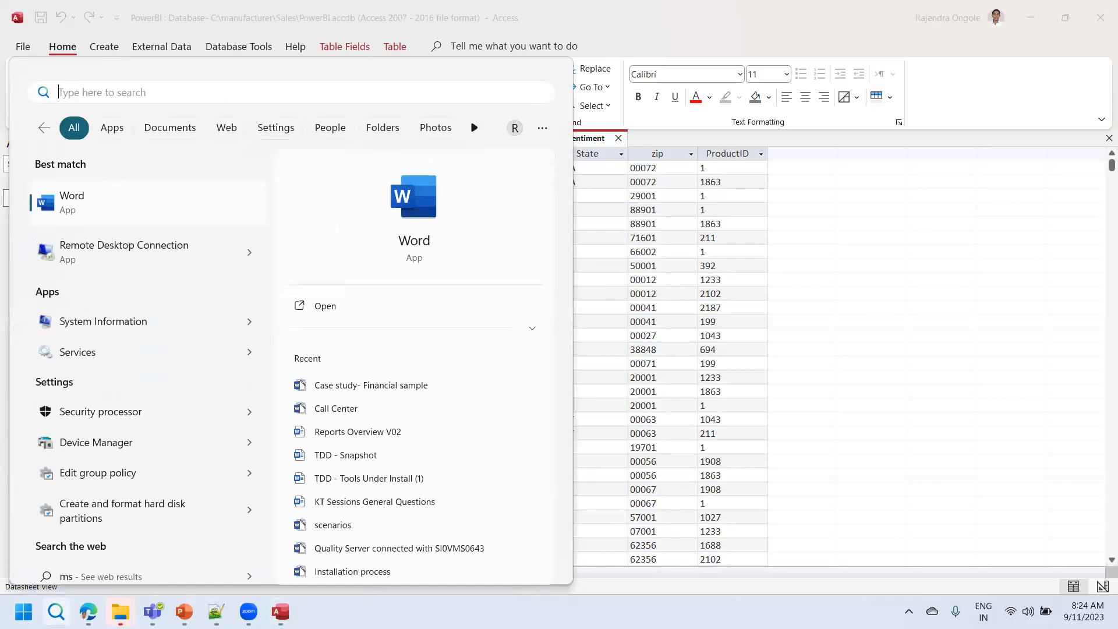
type("access")
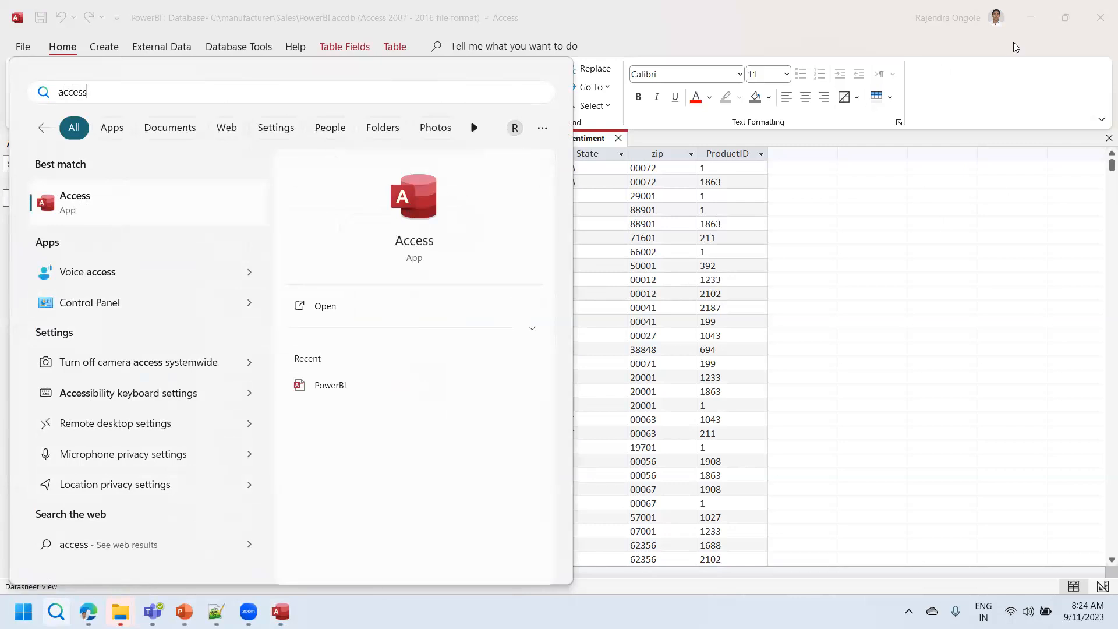
Step: Close the Access database, launch Power BI Desktop and dismiss its start screen
left_click(1095, 18)
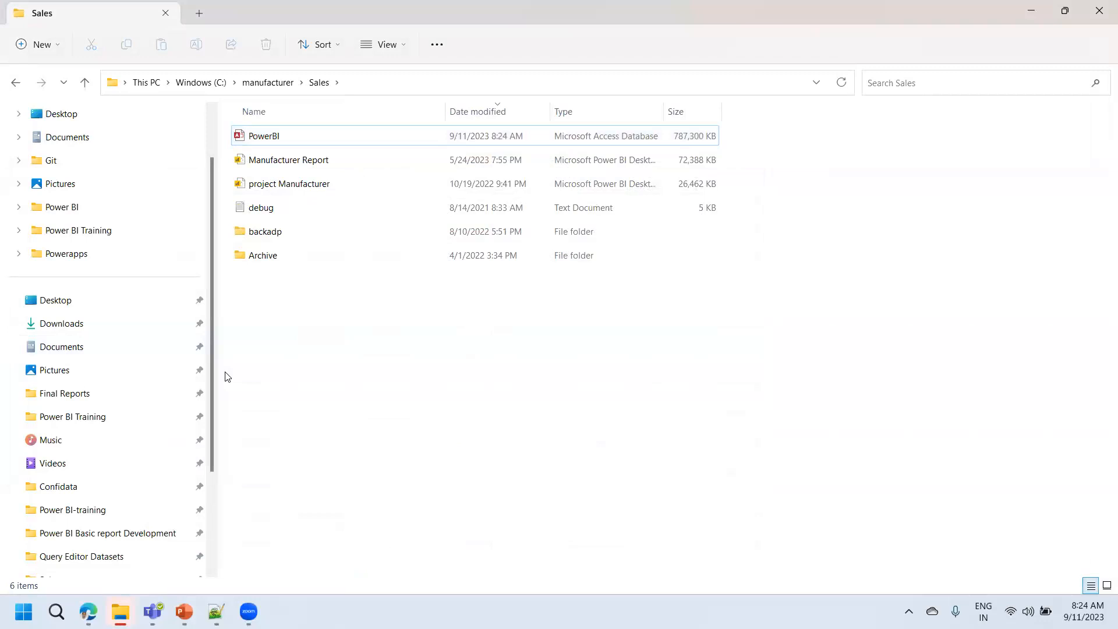
left_click(56, 611)
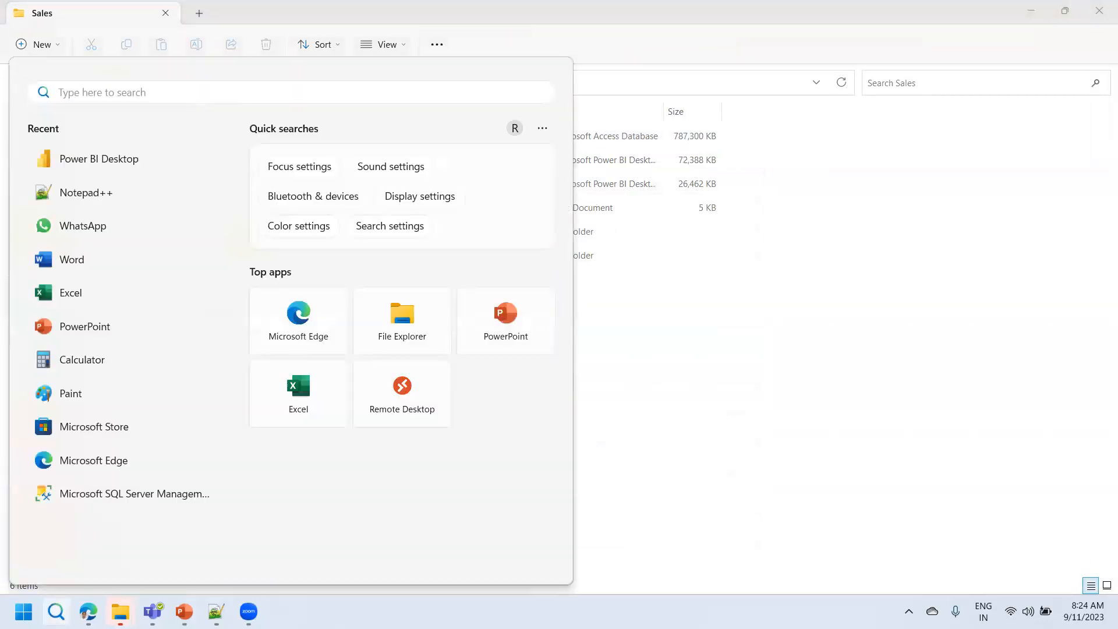
type("po")
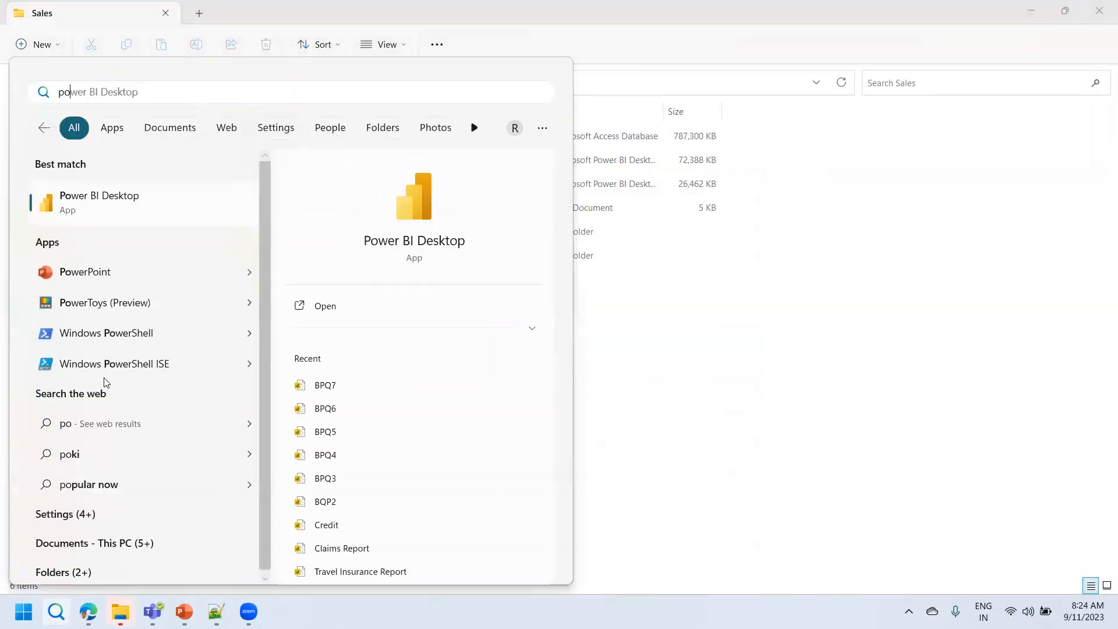
left_click(99, 198)
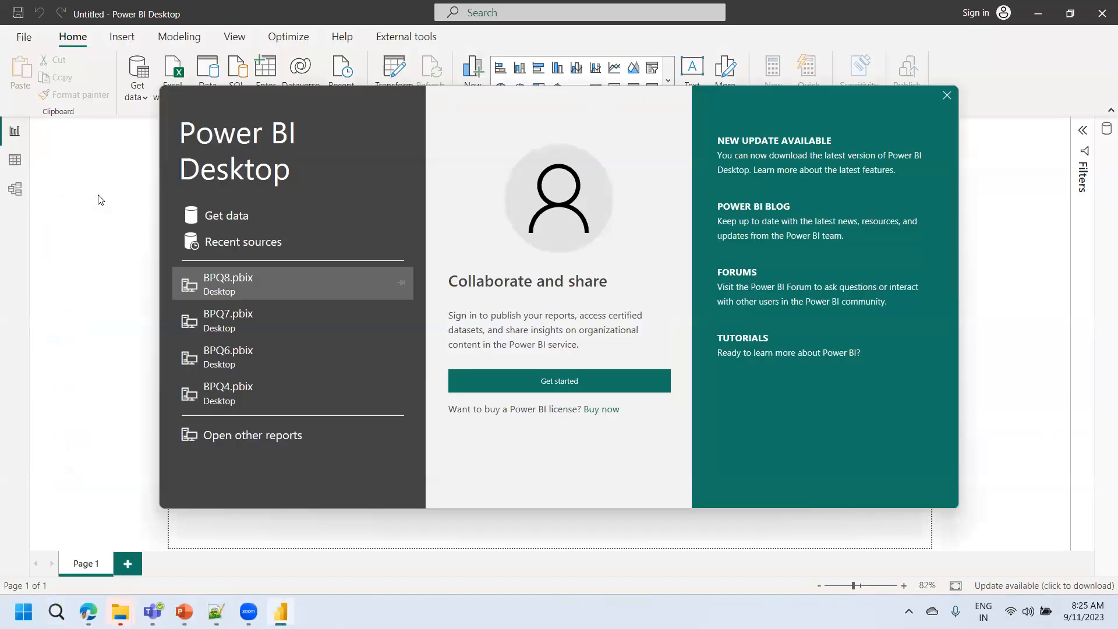
left_click(945, 96)
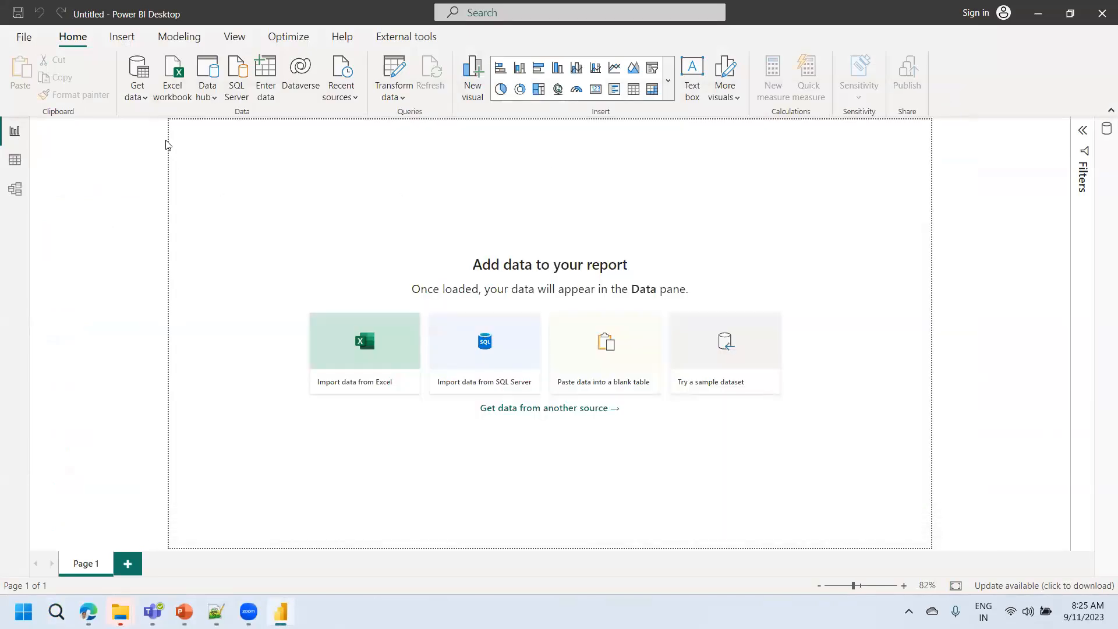
Step: Start a new data import from the Database category using the Access database connector
left_click(141, 99)
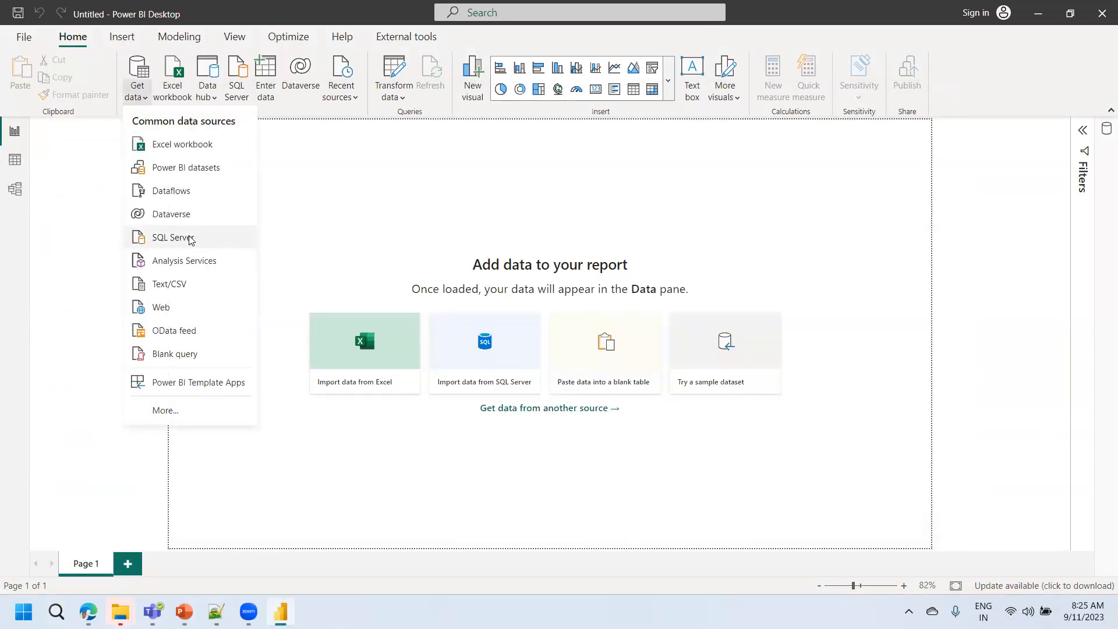
left_click(178, 415)
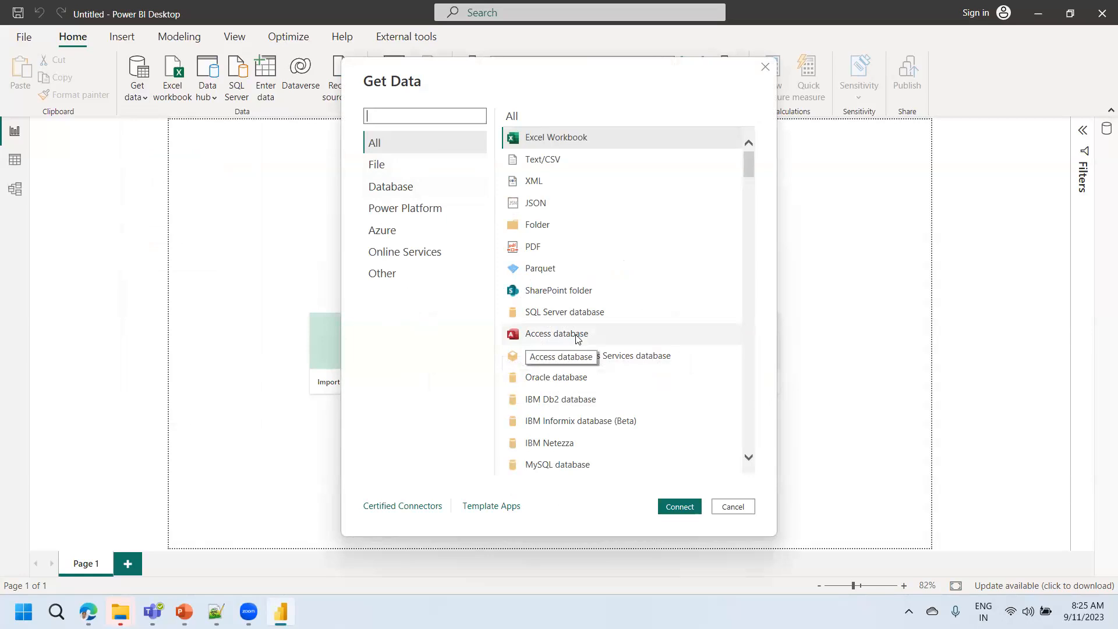
left_click(396, 190)
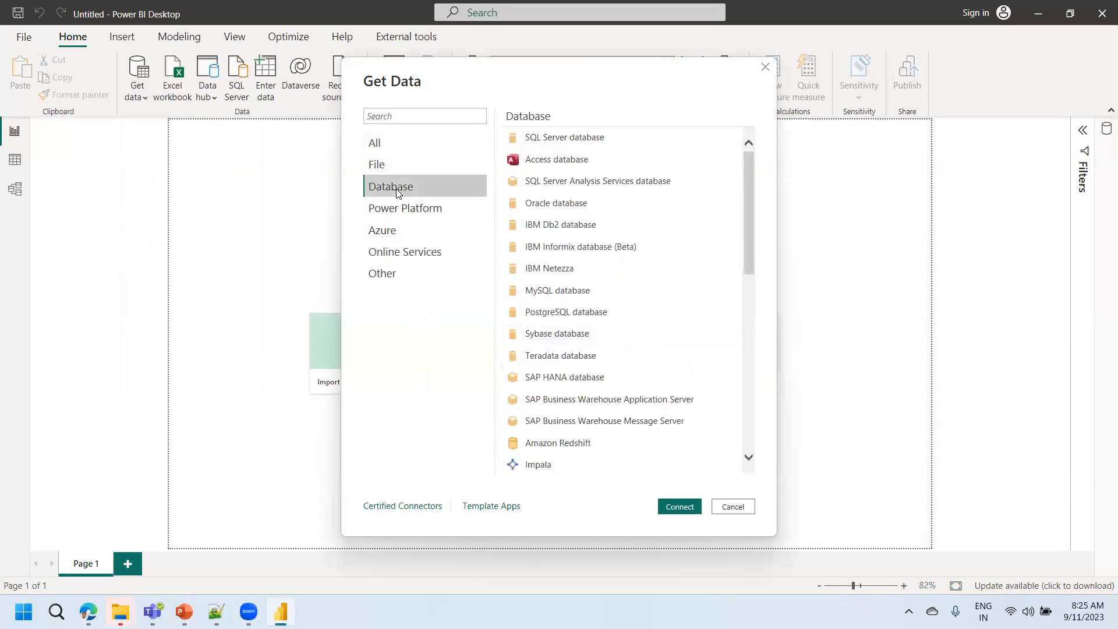
left_click(540, 163)
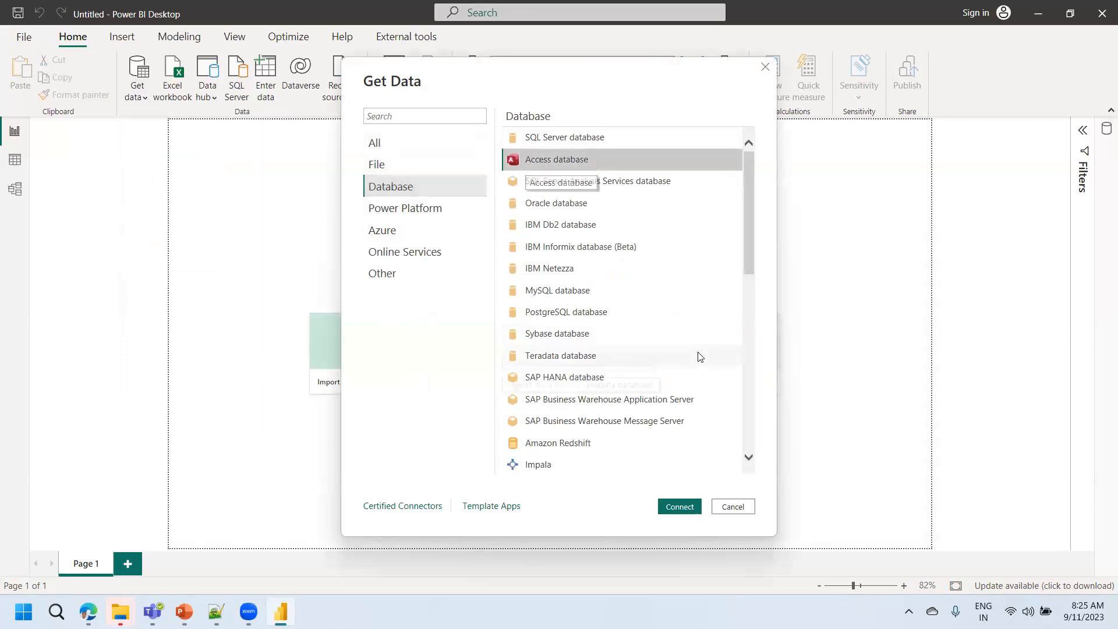
left_click(679, 508)
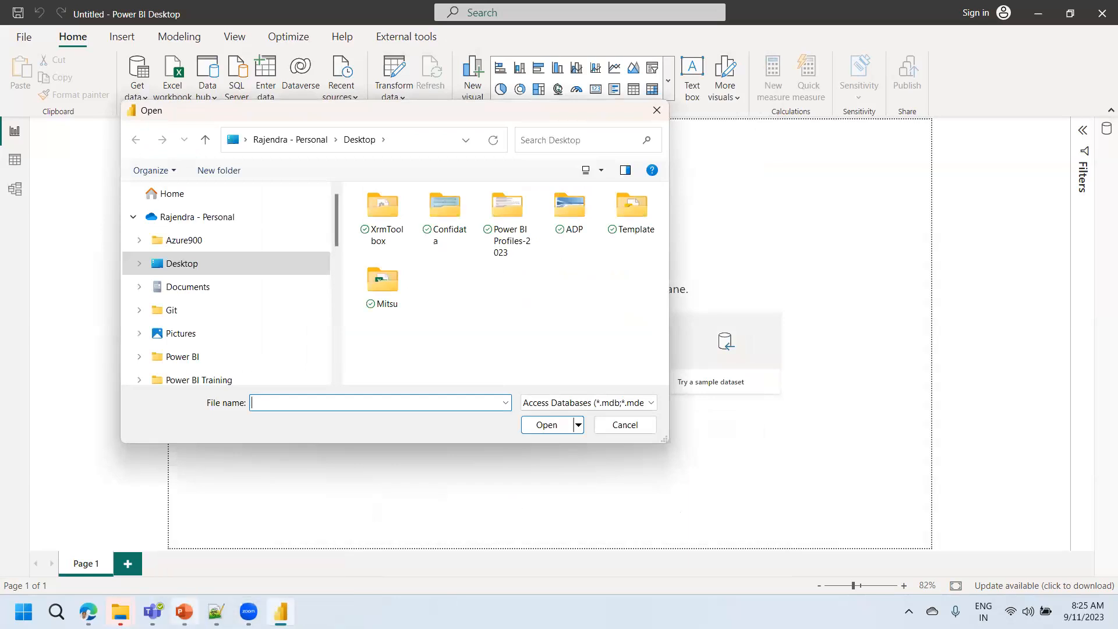
Step: Copy the C:\manufacturer\Sales path from File Explorer and open the PowerBI Access database from that folder in the import dialog
left_click(120, 611)
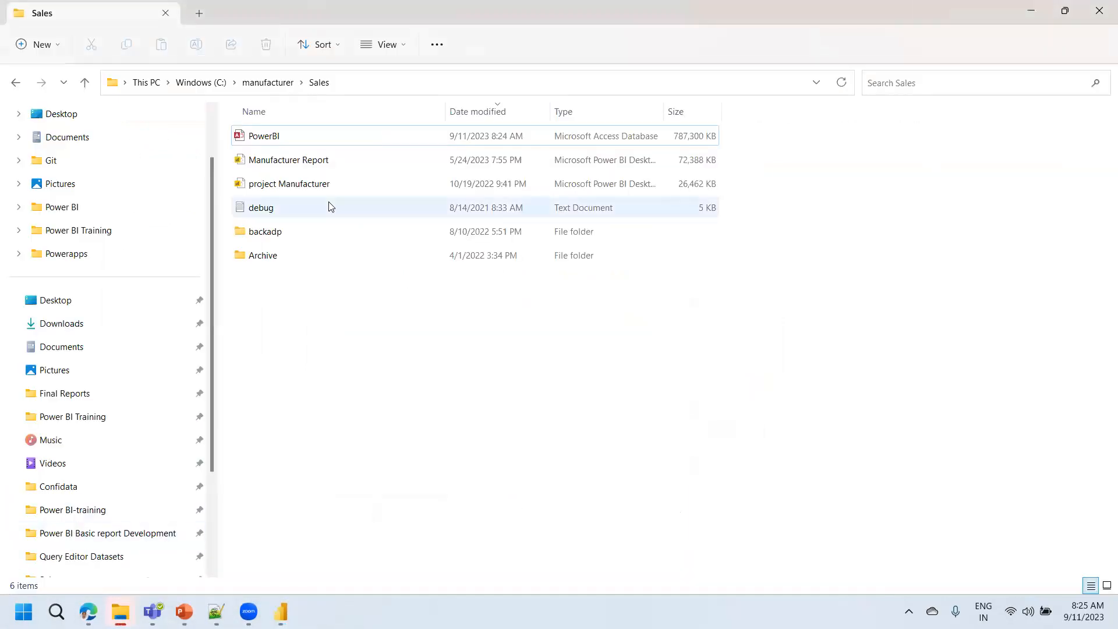
left_click(77, 527)
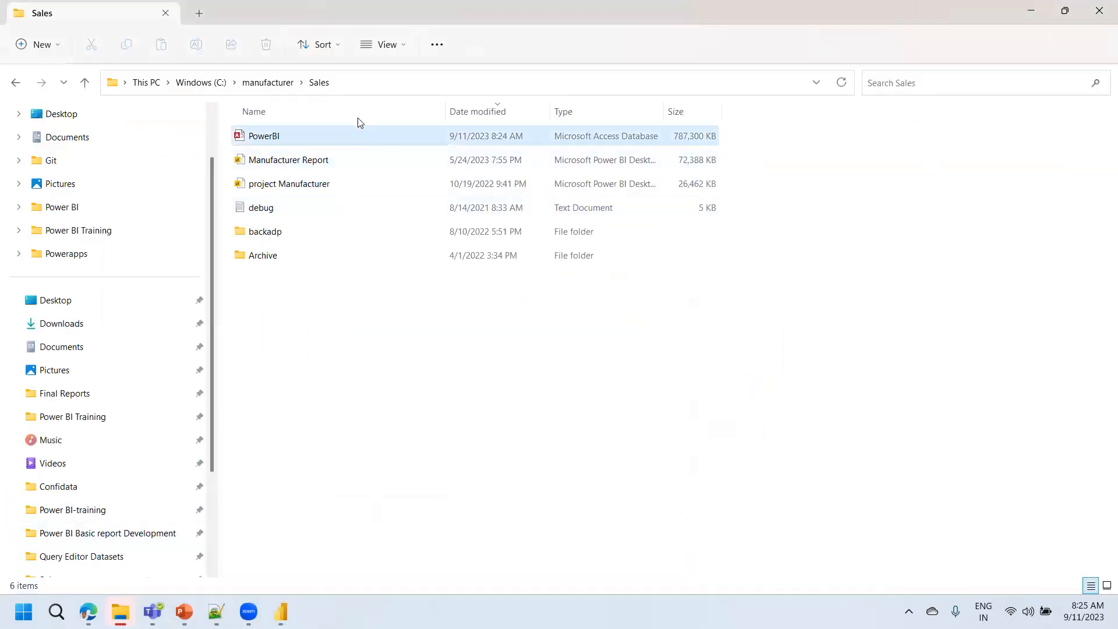
left_click(364, 88)
key("ctrl+c")
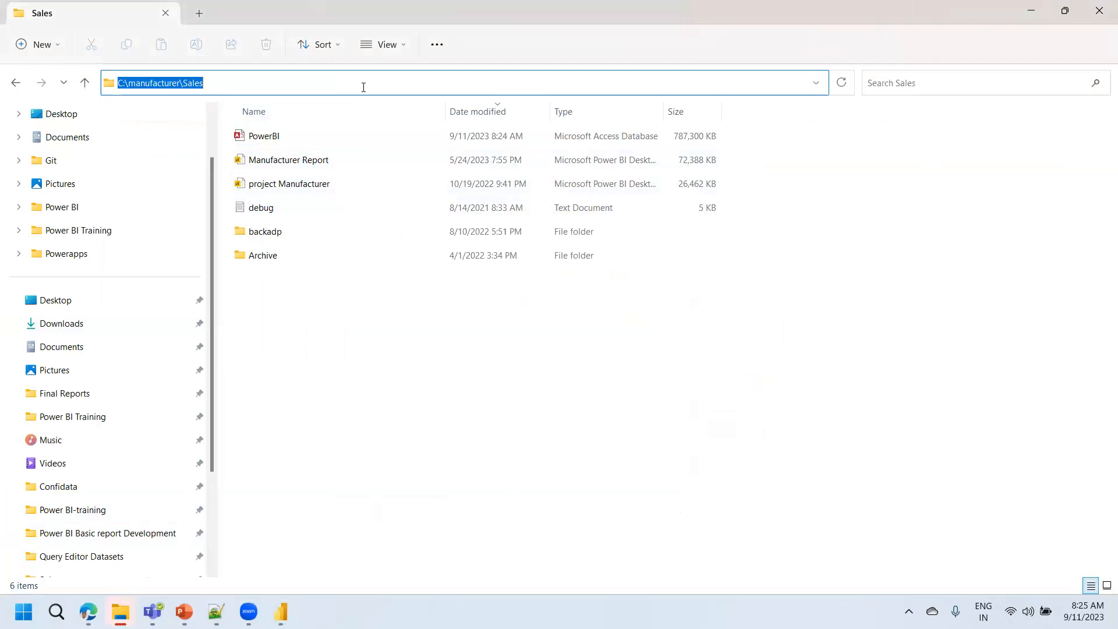
key("alt+Tab")
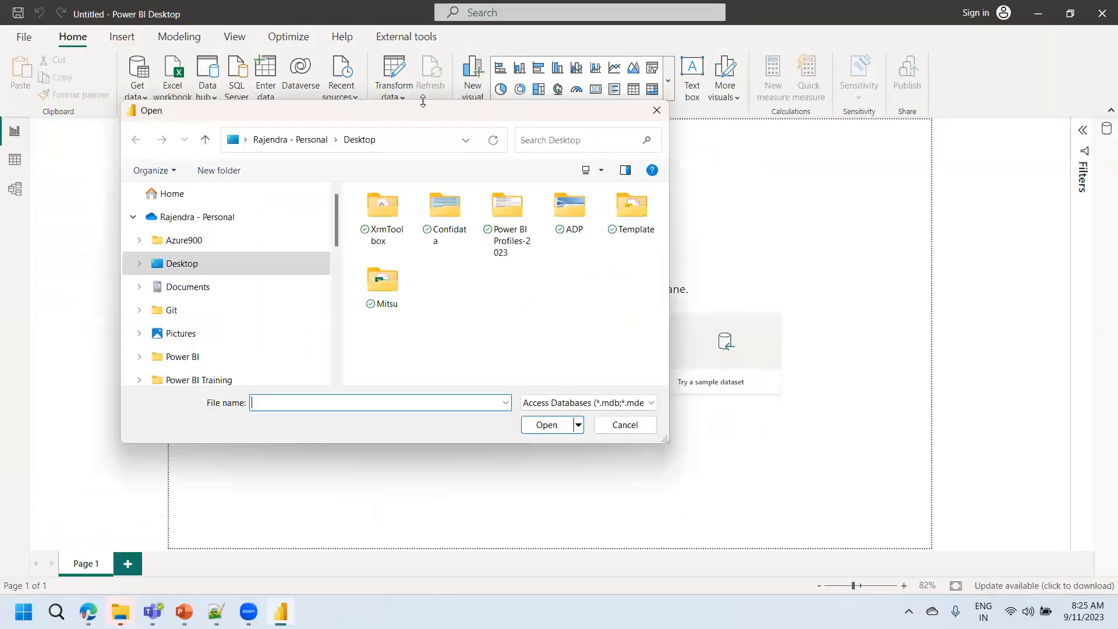
left_click(417, 142)
key("ctrl+v")
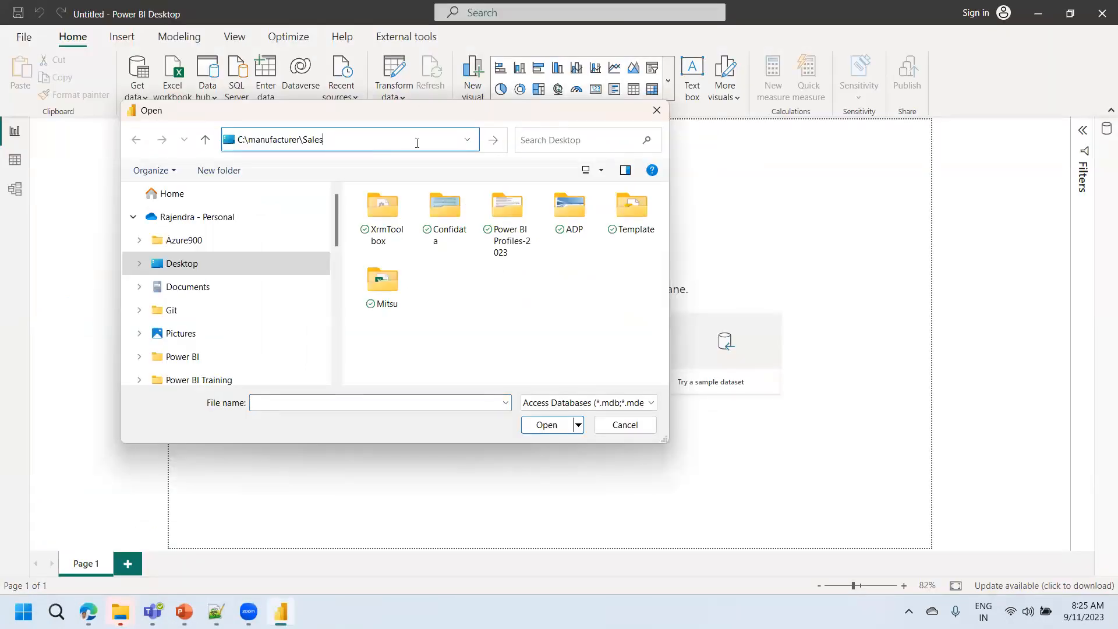
key("Return")
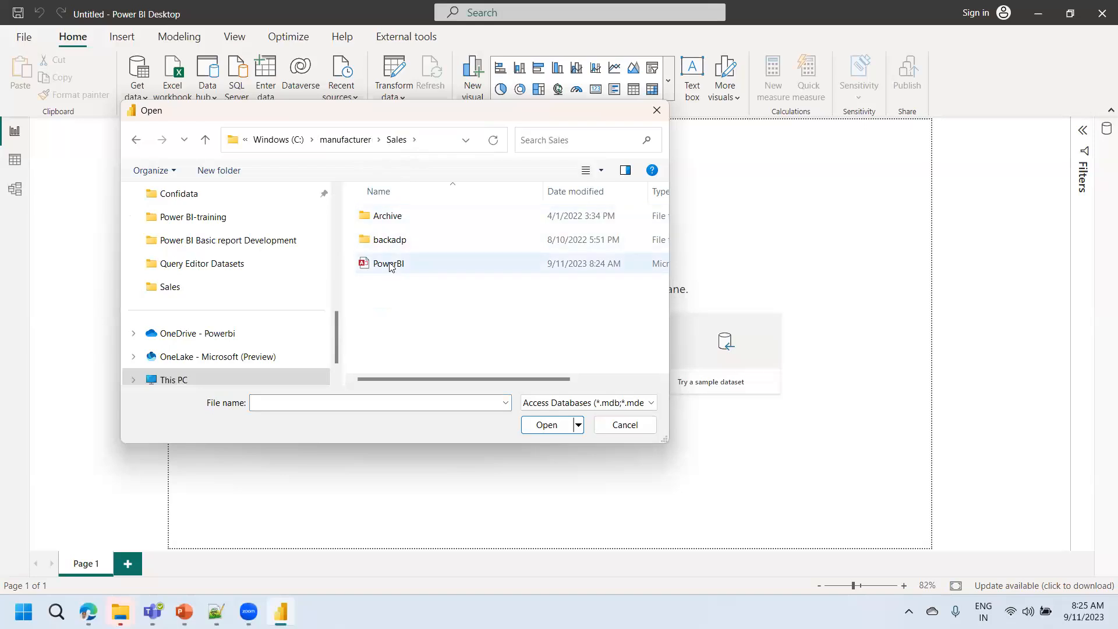
left_click(389, 266)
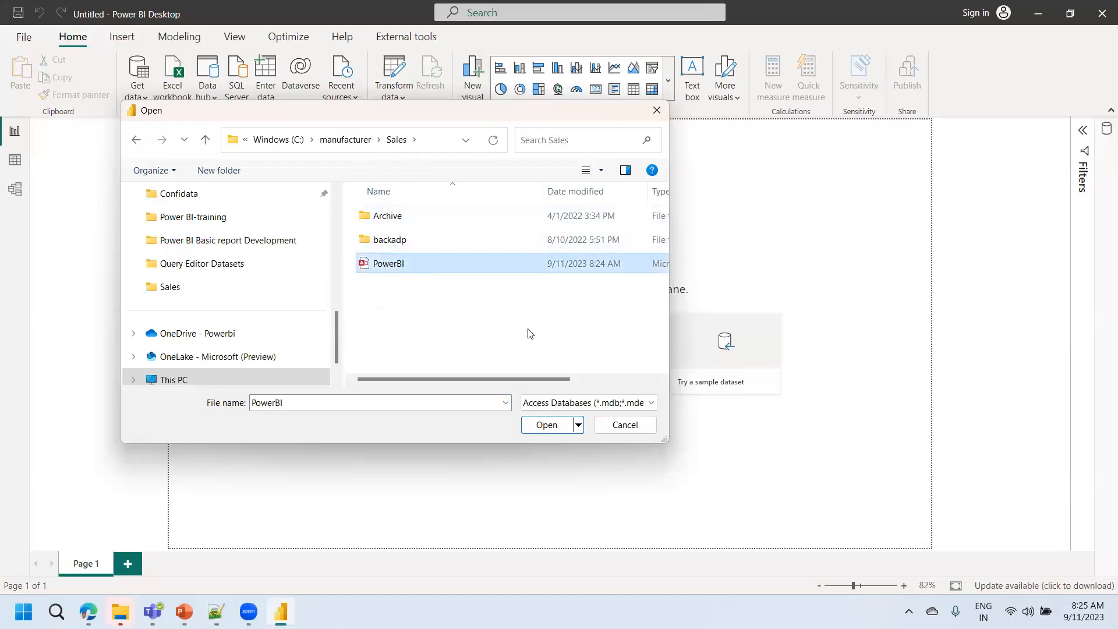
left_click(547, 425)
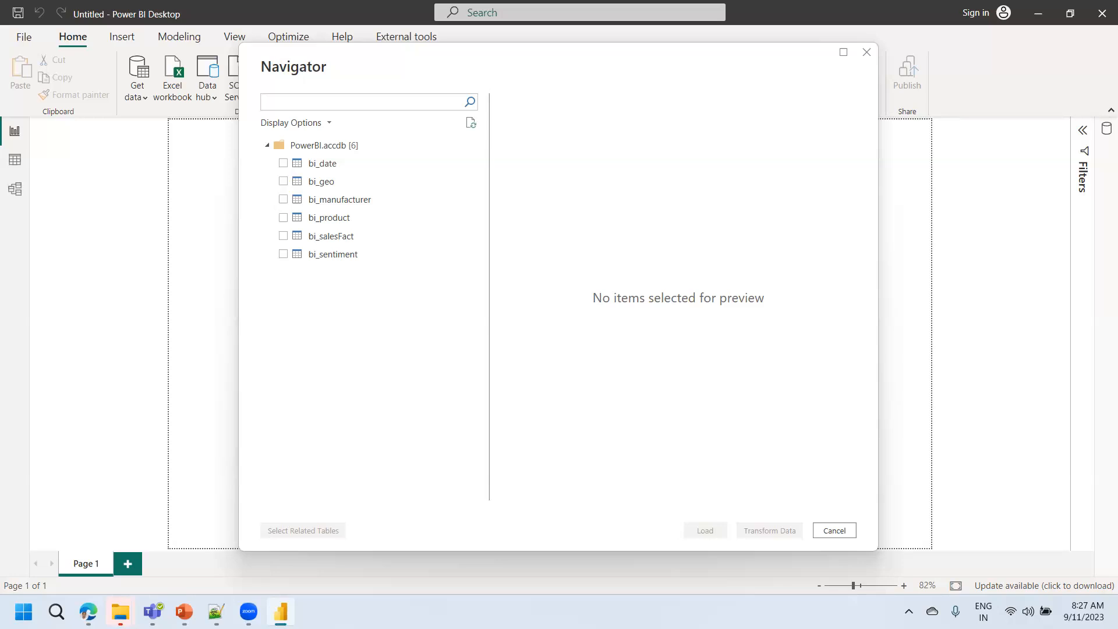
Step: Switch to Gmail in Edge, search the mail for "oledb" and expand the first message of the MS Access DB- OLEDB err thread
left_click(56, 611)
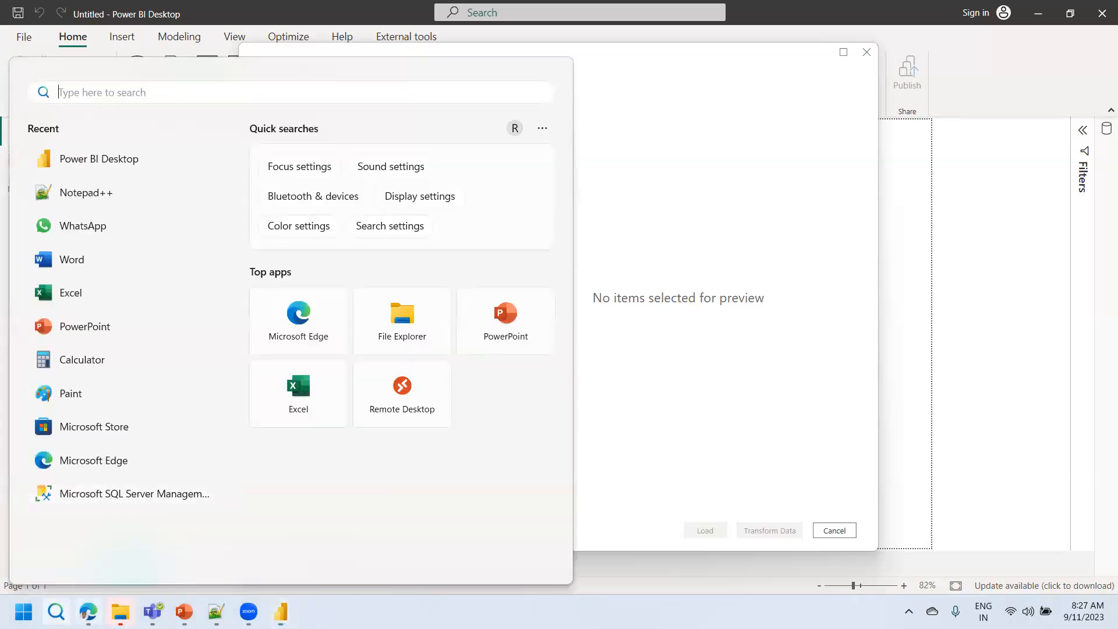
left_click(88, 611)
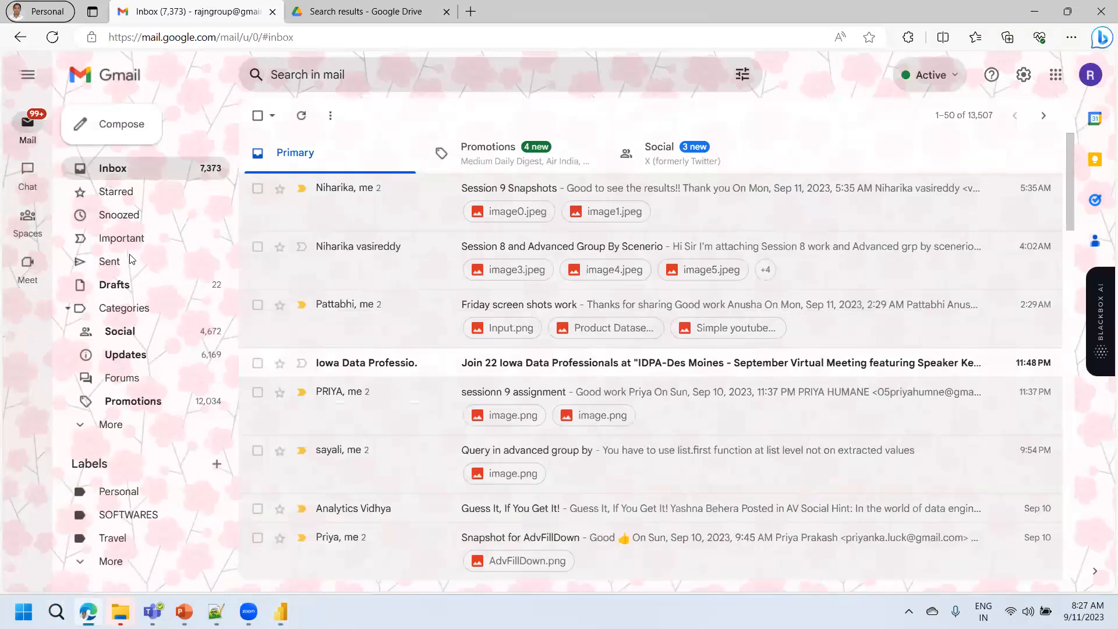
left_click(132, 259)
left_click(324, 76)
key("ctrl+a")
key("BackSpace")
type("oledb")
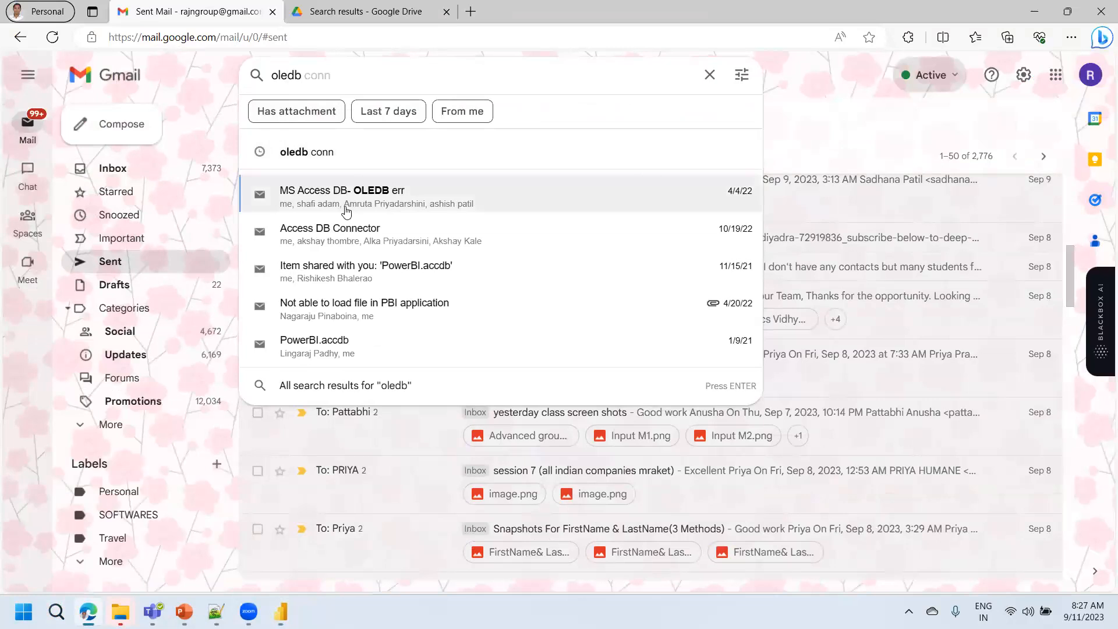
key("Return")
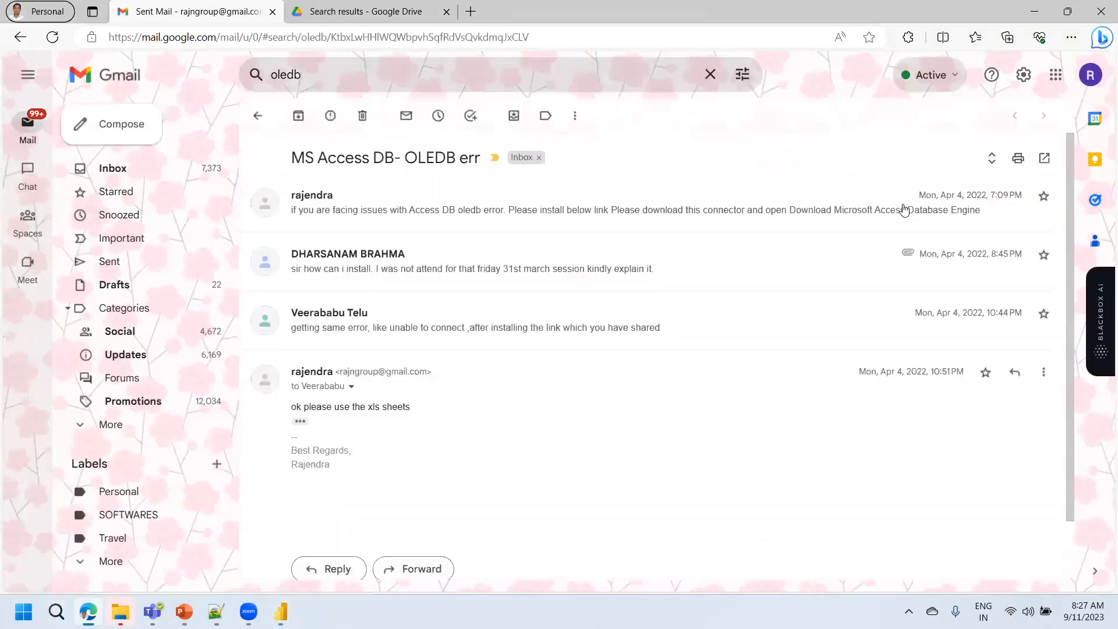
left_click(394, 226)
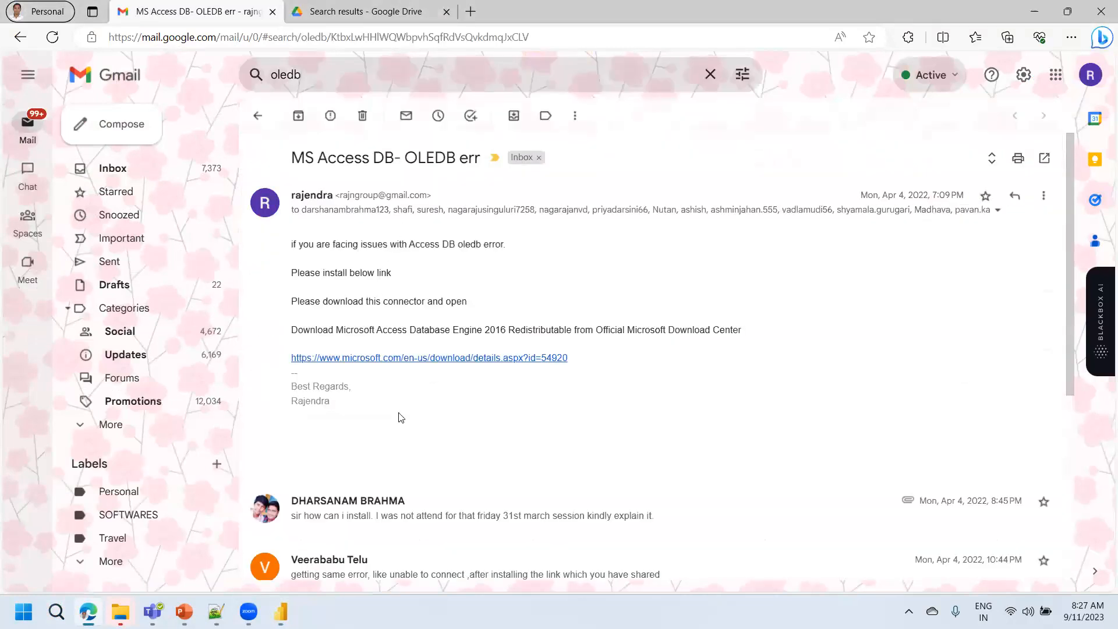
Step: Follow the email's link to the Microsoft Access Database Engine 2016 Redistributable page and select accessdatabaseengine_X64.exe in its download options
left_click(431, 360)
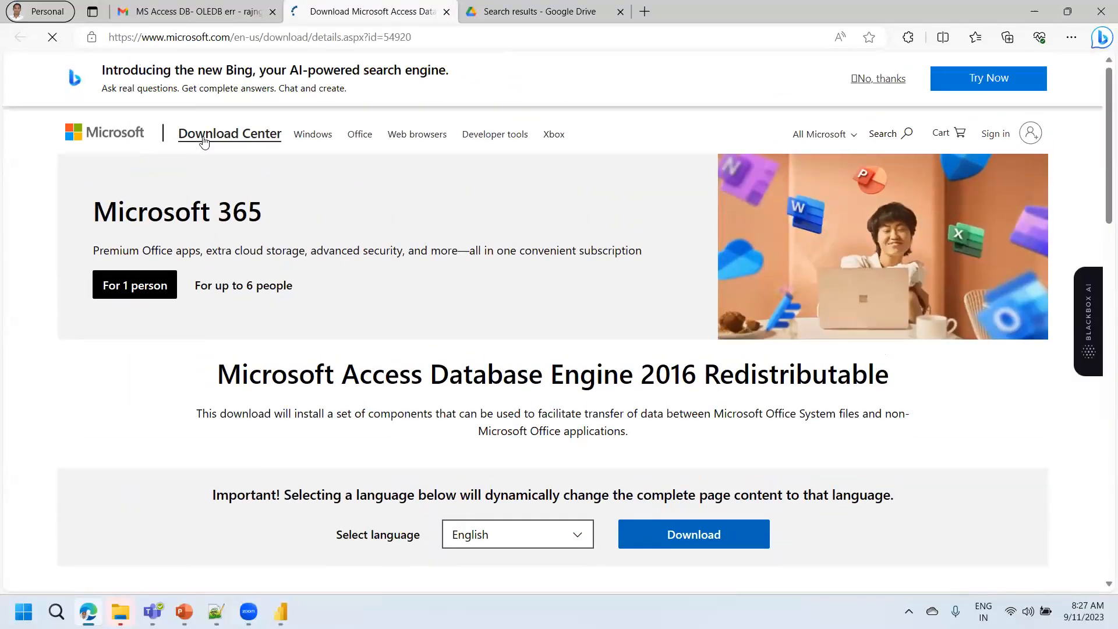
left_click(166, 39)
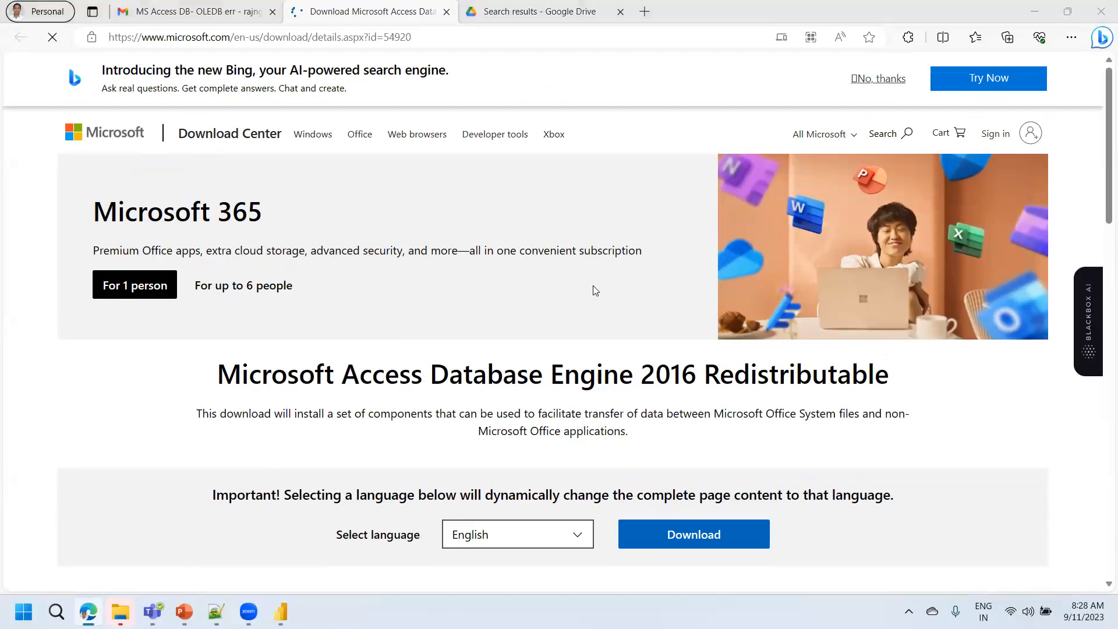
left_click(1099, 173)
left_click_drag(1100, 173, 1100, 233)
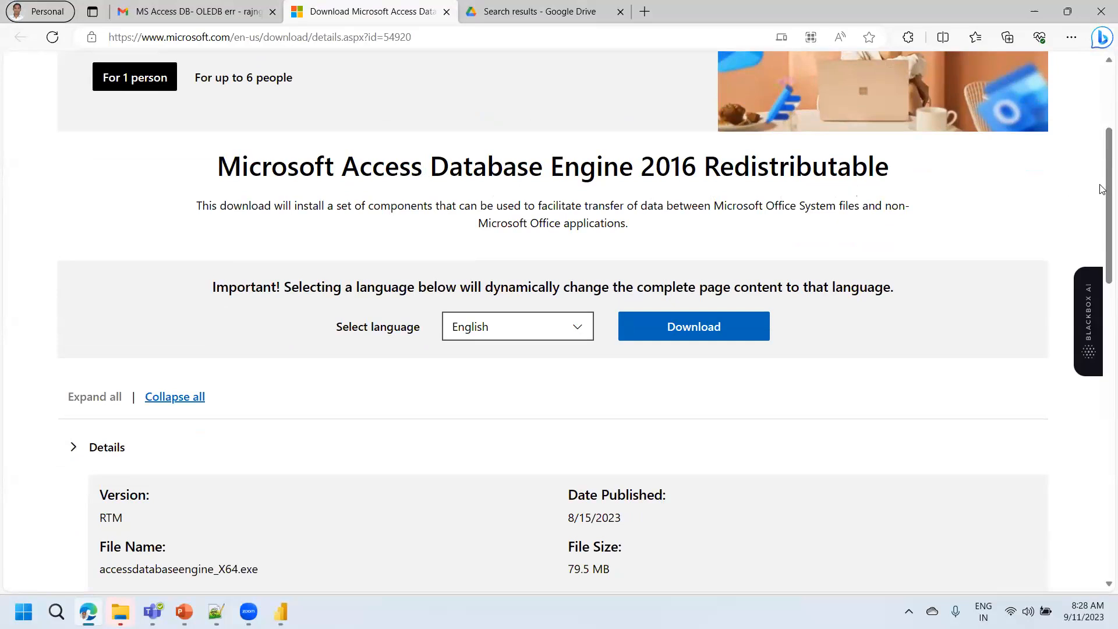
scroll(739, 179, "down", 3)
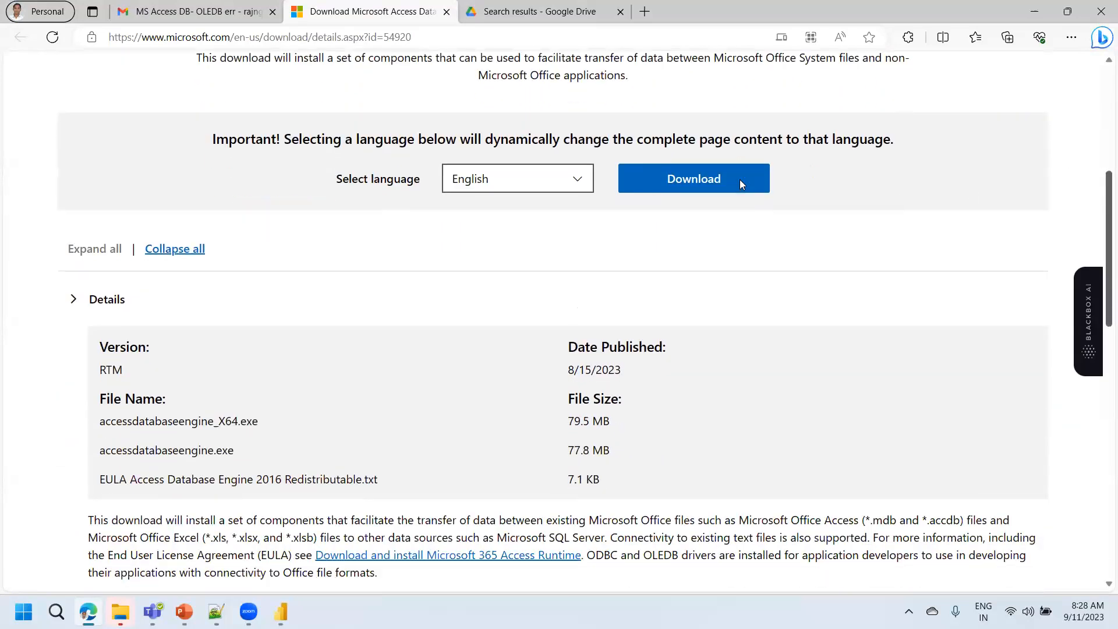
left_click(707, 161)
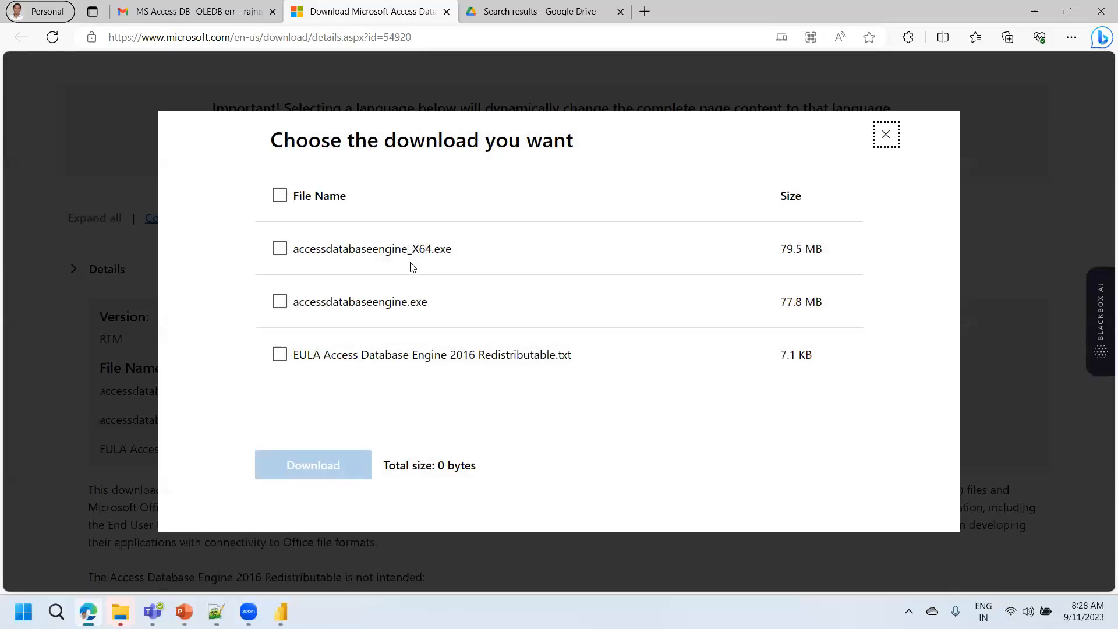
left_click(280, 254)
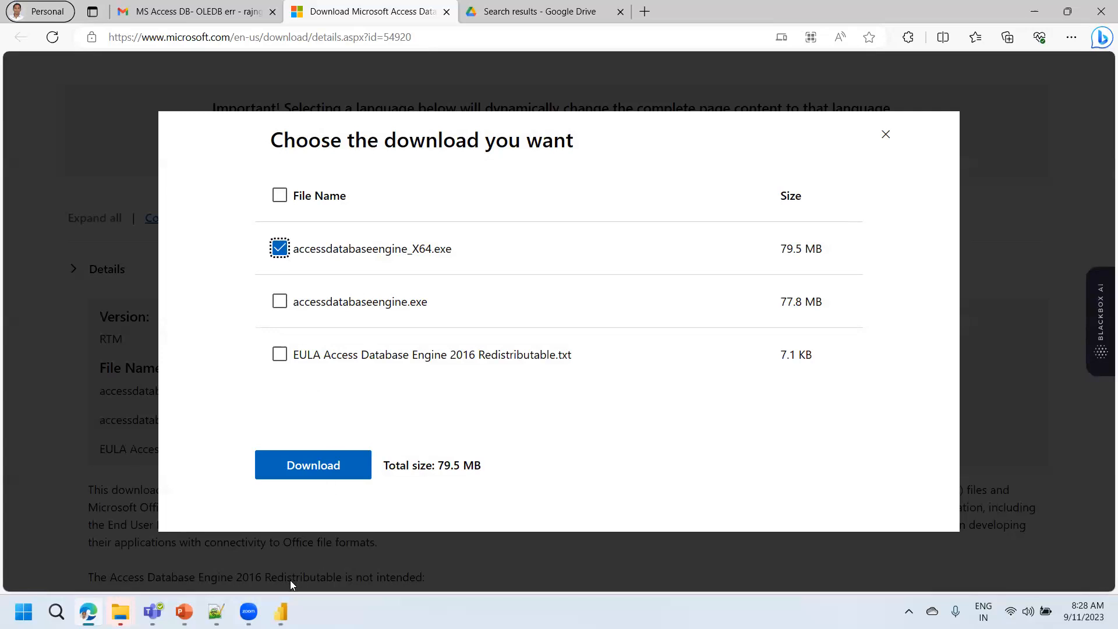
mouse_move(280, 611)
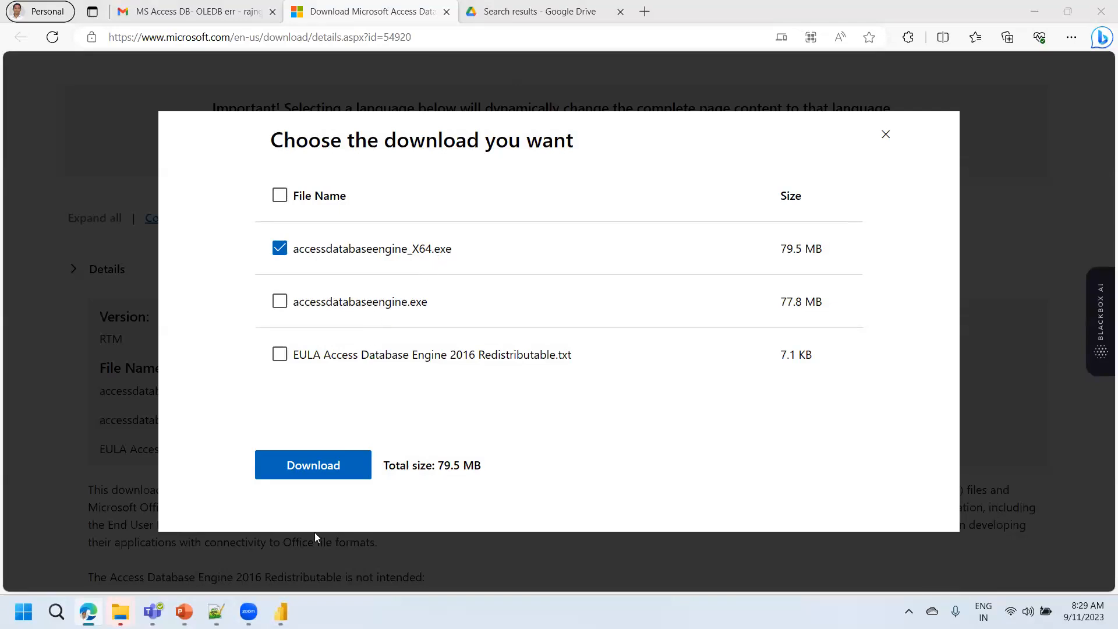
left_click(281, 611)
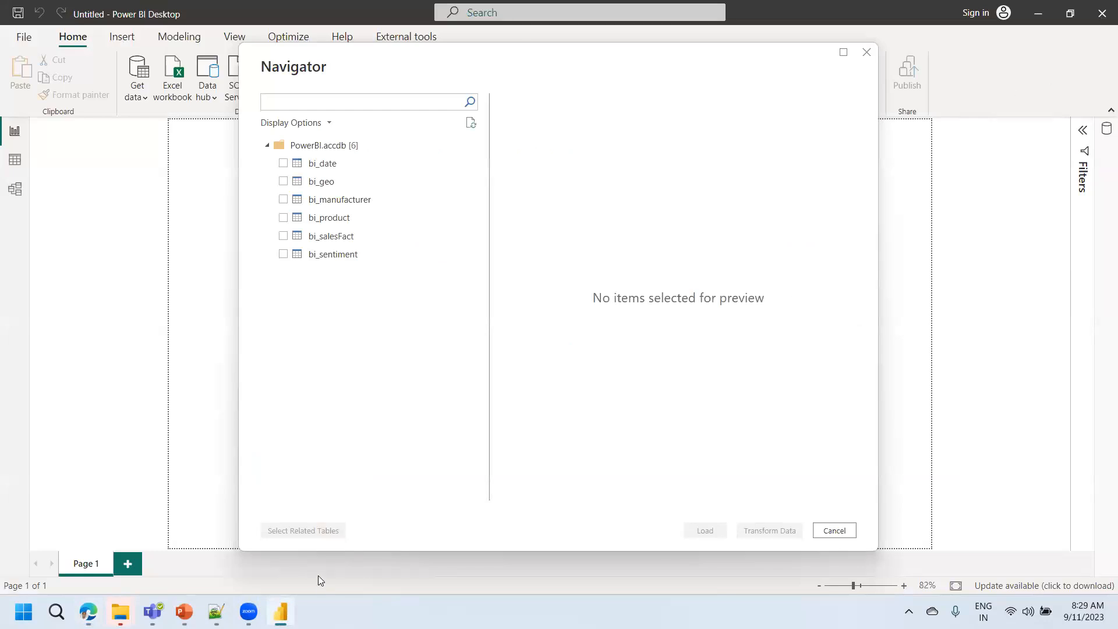
left_click(87, 611)
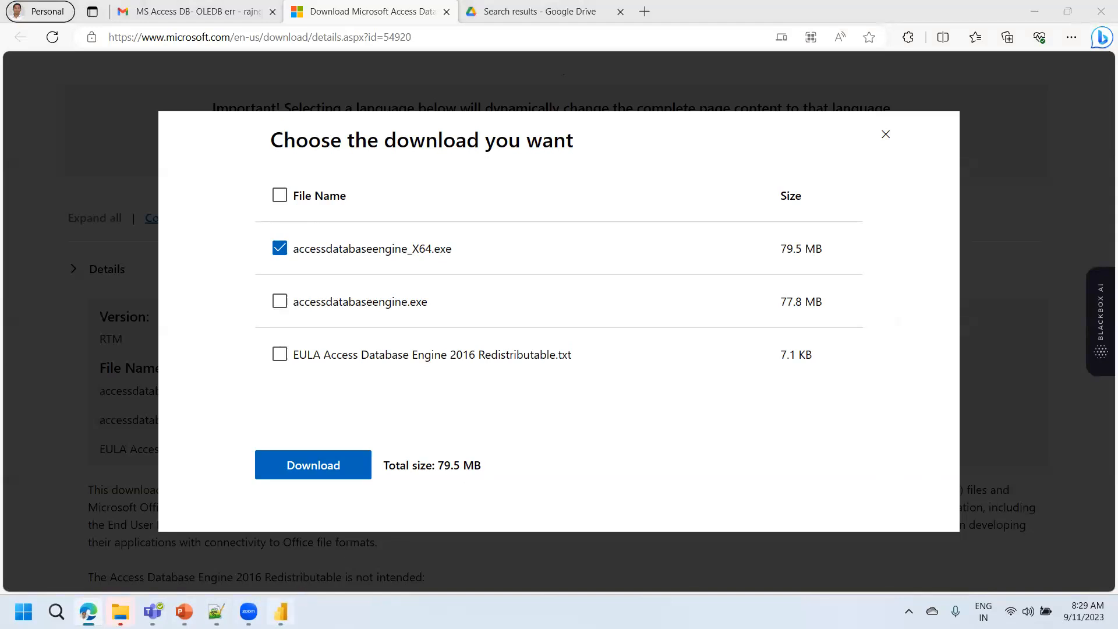
left_click(281, 611)
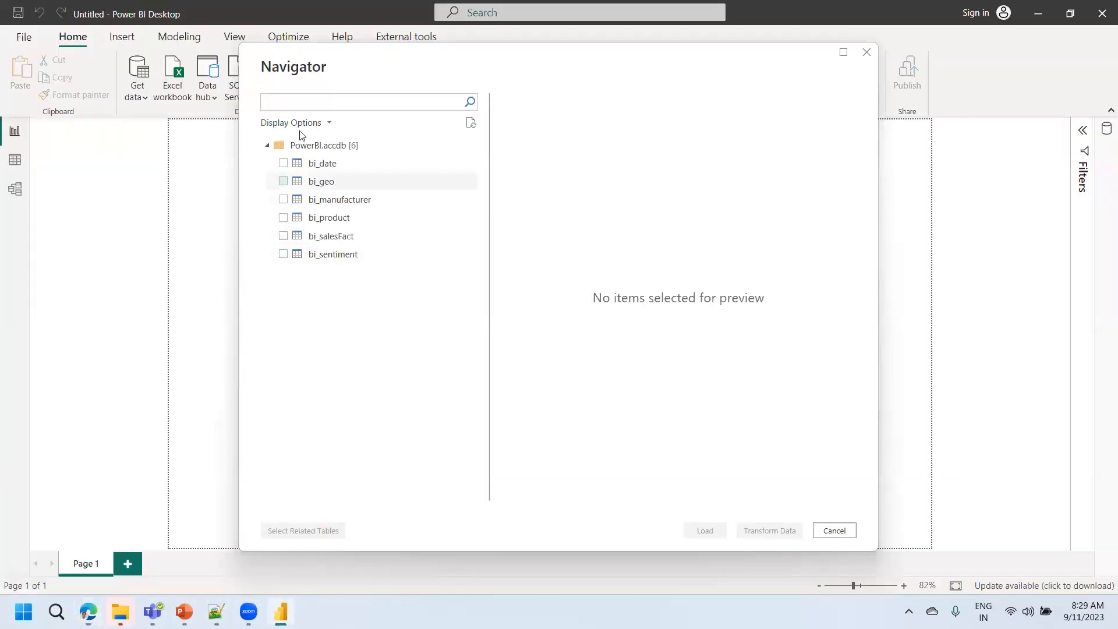
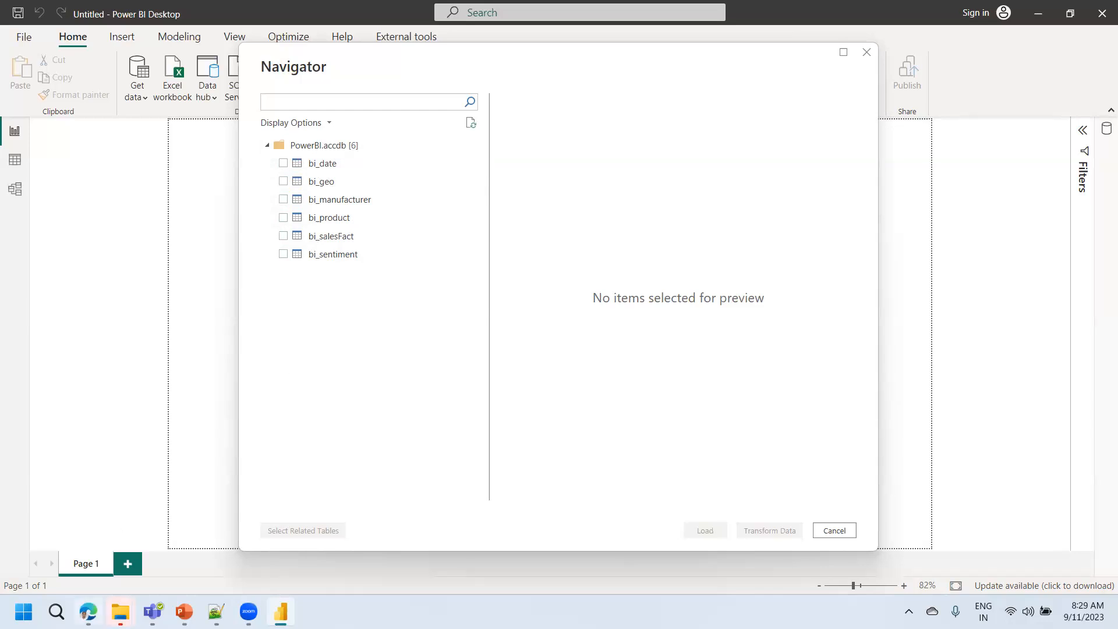
left_click(88, 611)
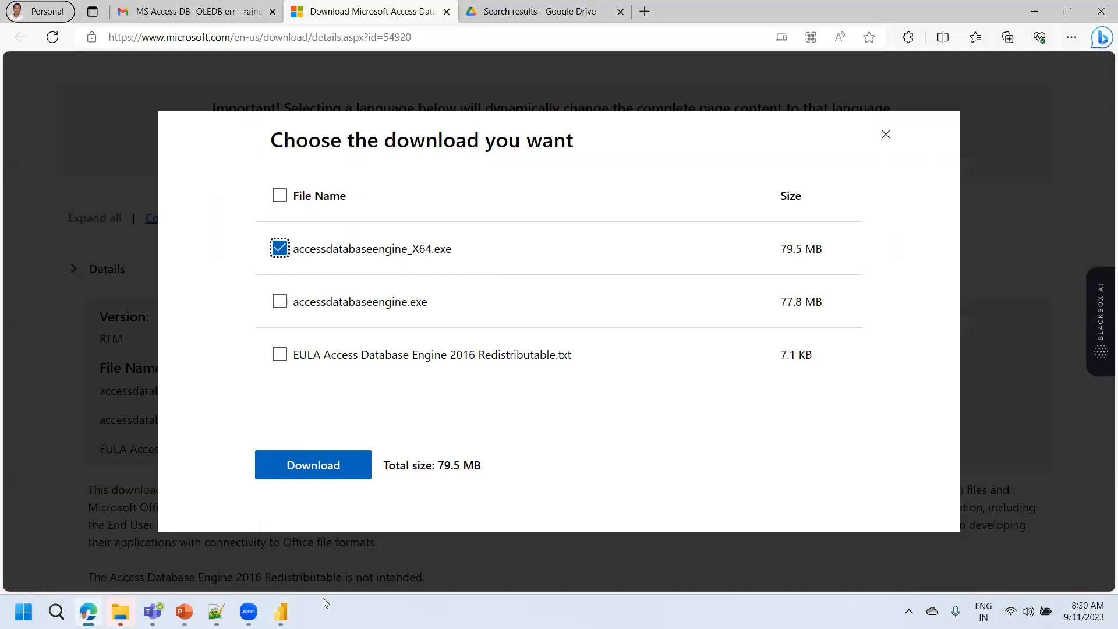
Step: Switch to Power BI Desktop, select the bi_date, bi_geo, bi_manufacturer, bi_product and bi_salesFact tables, preview bi_sentiment, and open the selection for transformation
mouse_move(281, 611)
left_click(282, 611)
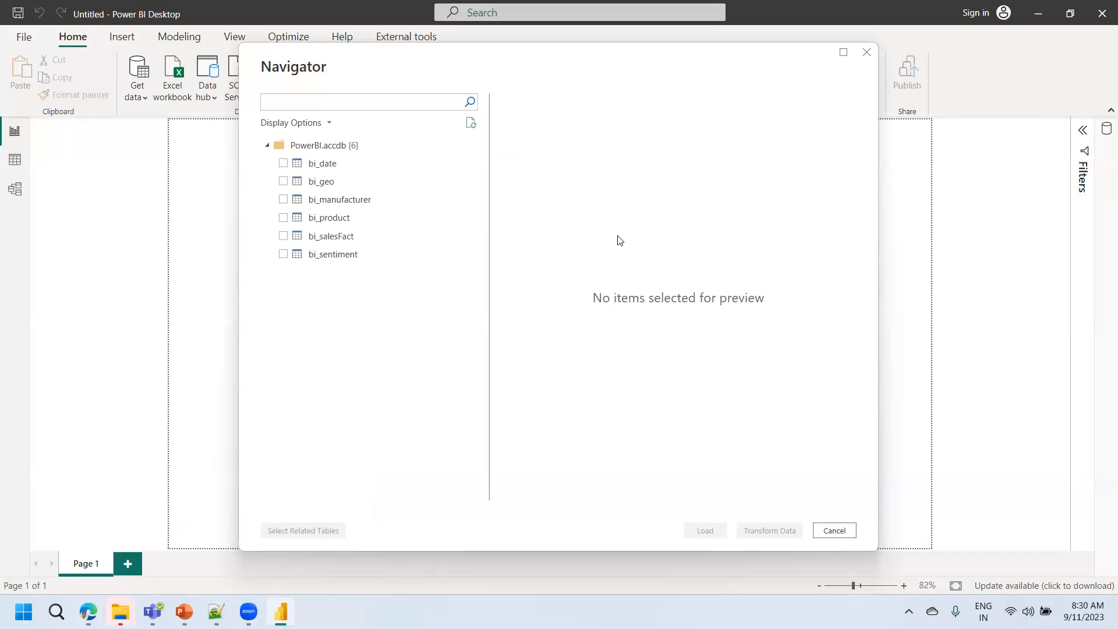
left_click(283, 164)
left_click(283, 182)
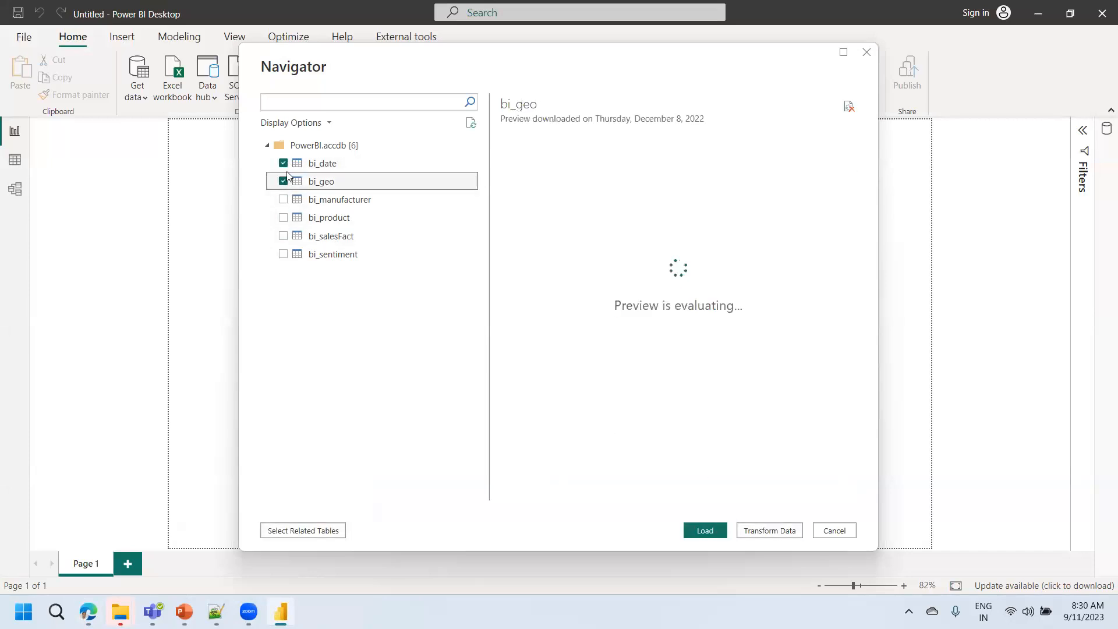
left_click(284, 200)
left_click(283, 218)
left_click(283, 235)
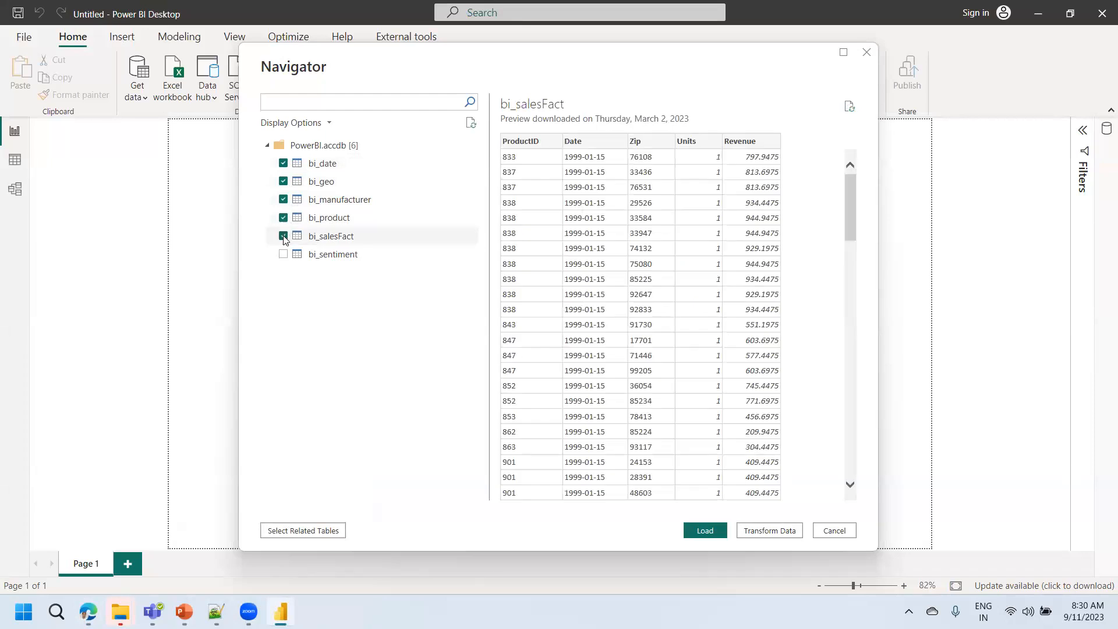
left_click(310, 254)
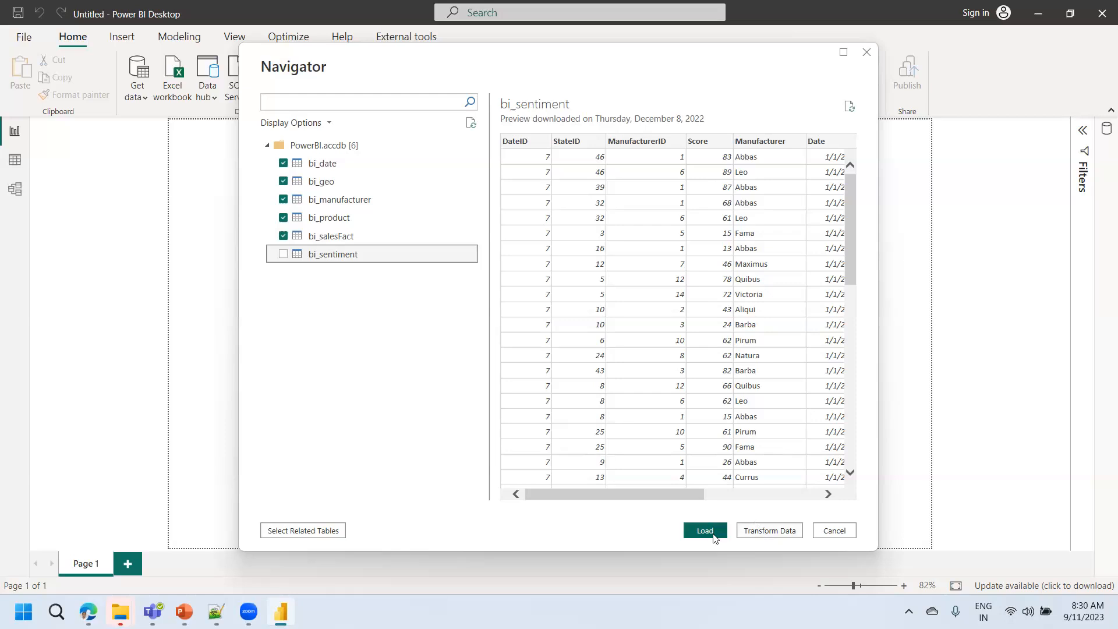
left_click(768, 530)
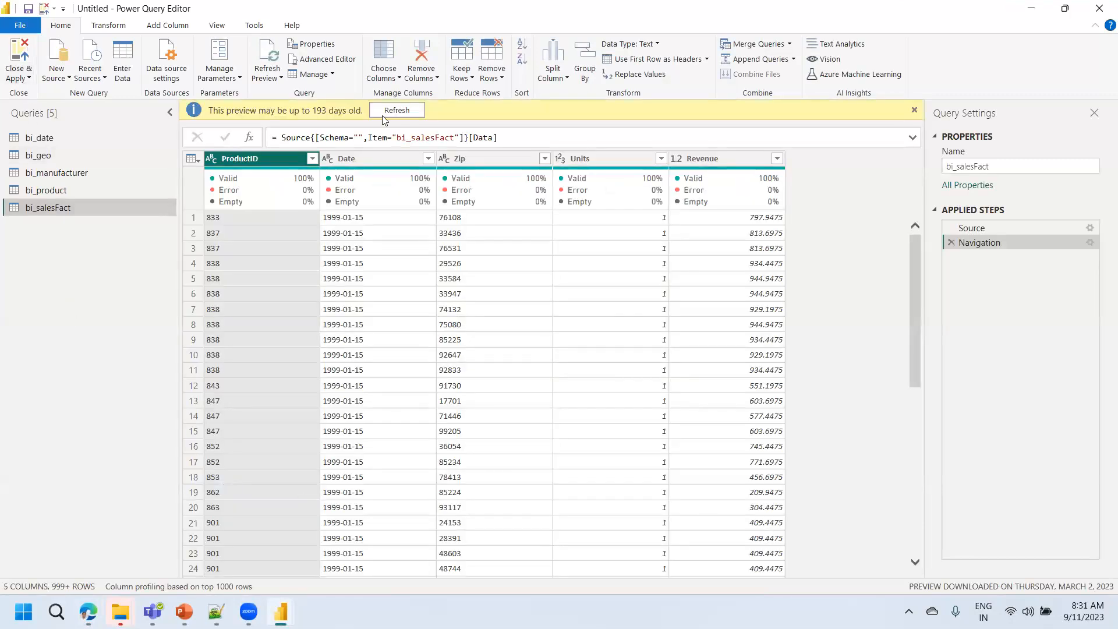
Step: Switch to the Gmail inbox in Edge and open Google Drive from its Google apps
left_click(1033, 7)
left_click(1038, 14)
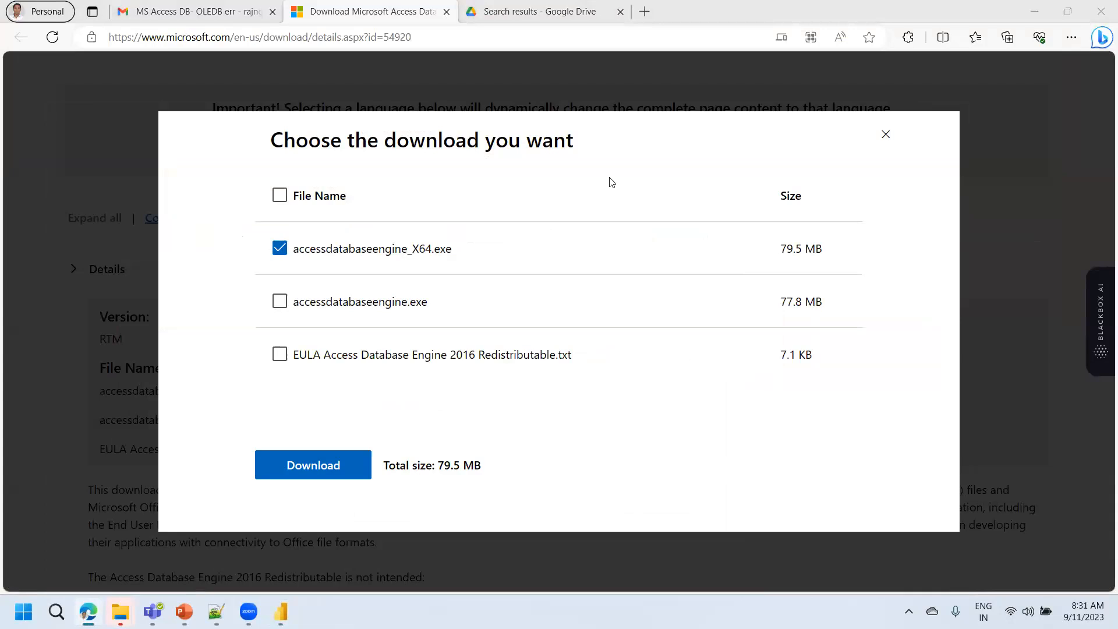
left_click(123, 19)
left_click(125, 170)
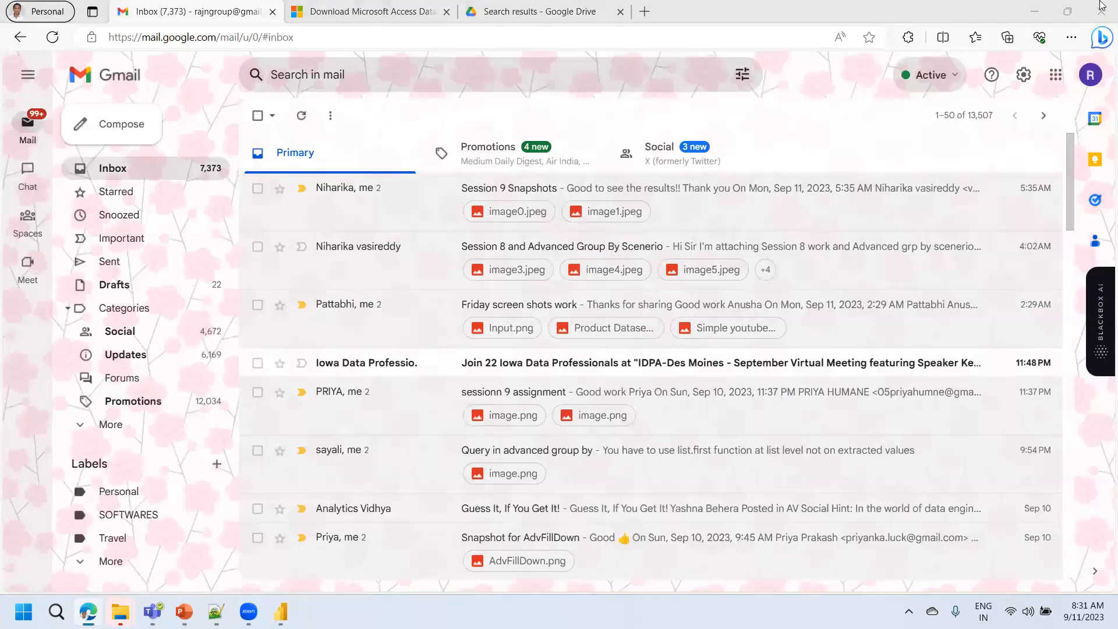
left_click(373, 11)
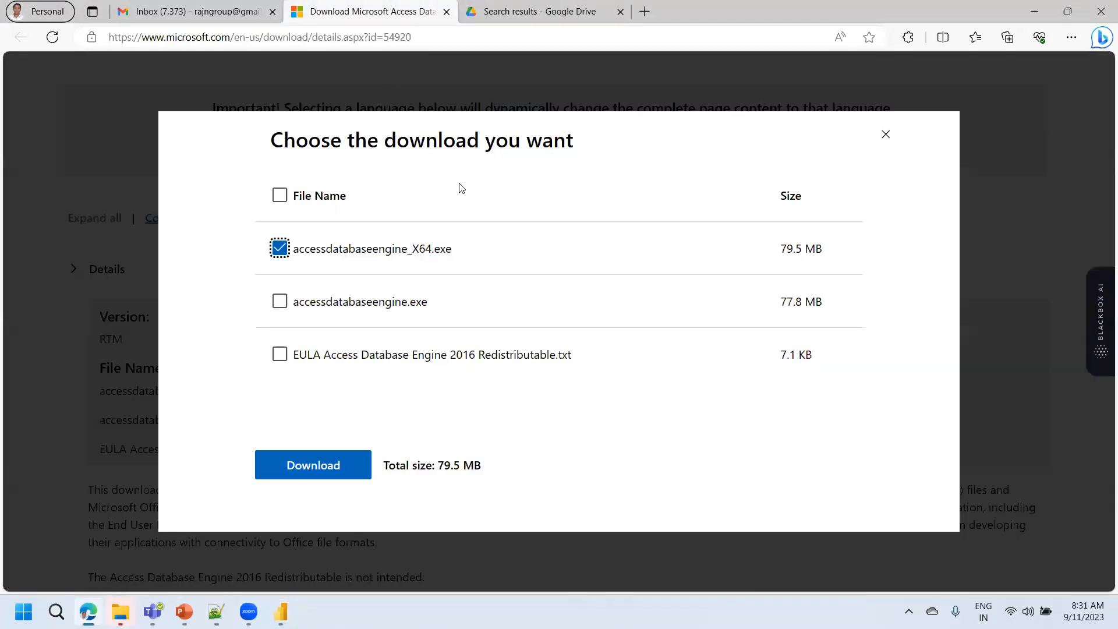
left_click(183, 7)
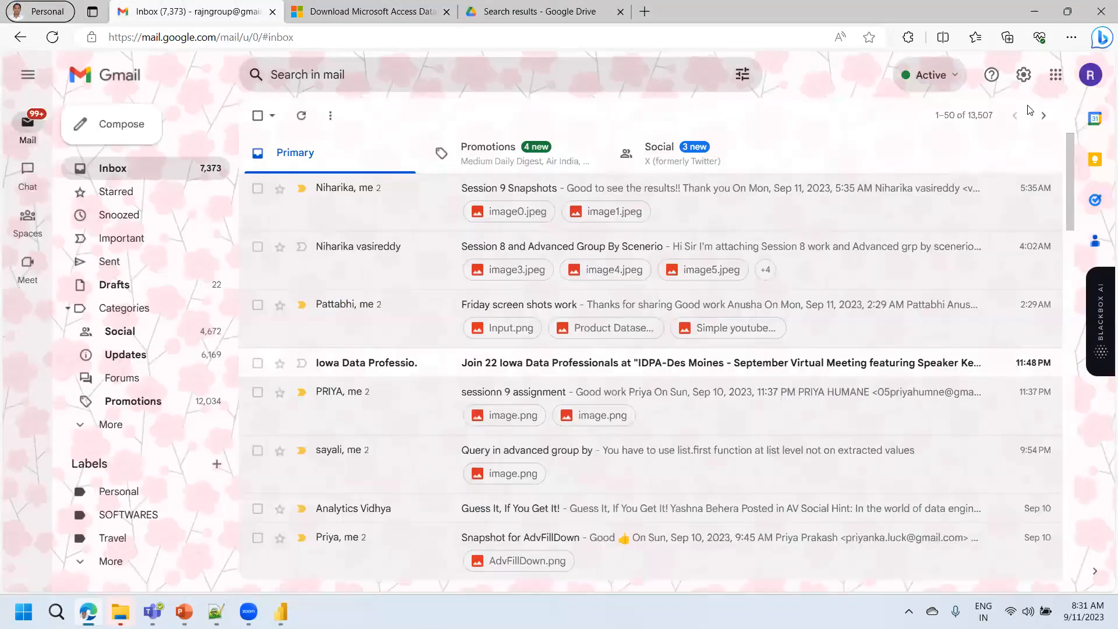
left_click(1055, 79)
left_click(1048, 376)
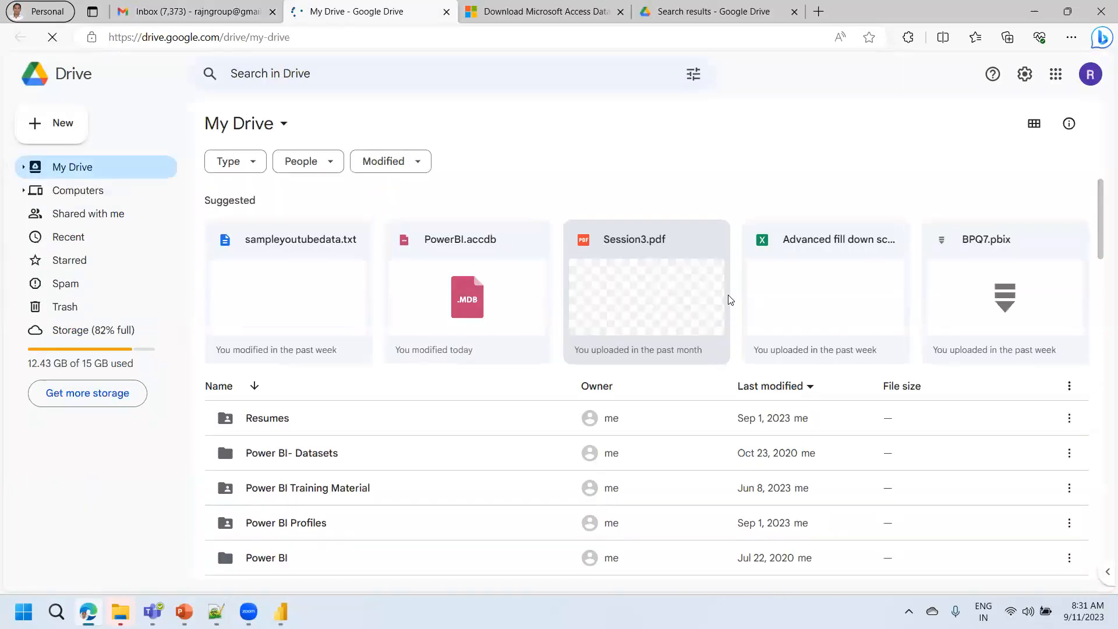
Step: Search Drive for "manufactu", open Manufacturer Dataset.xlsx from the suggestions and dismiss the Dropdown Chips tip
left_click(315, 78)
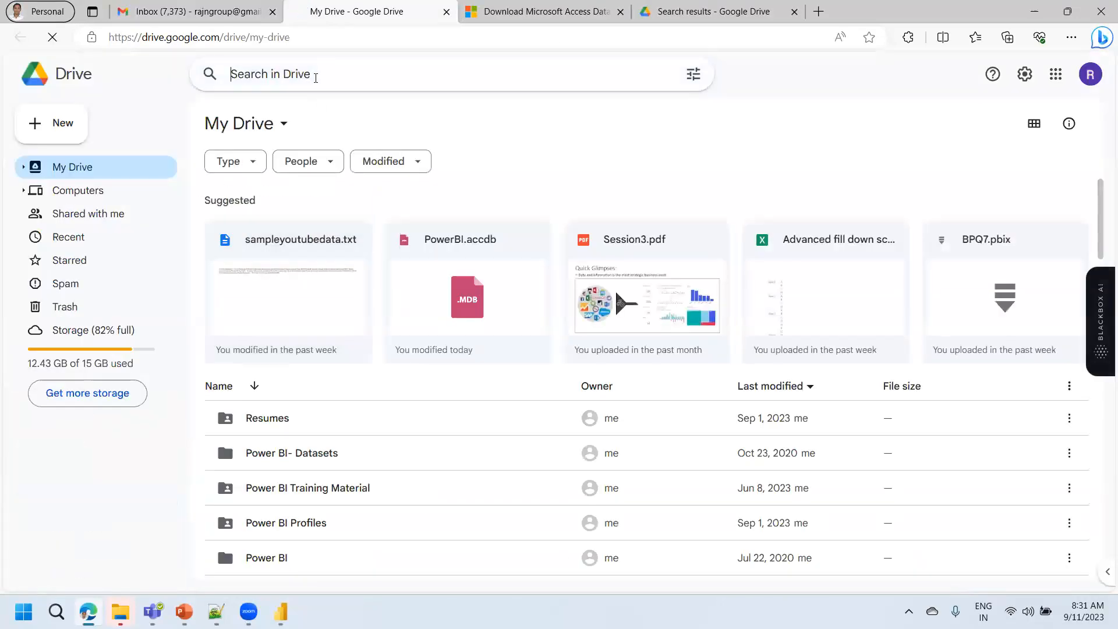
type("manufactu")
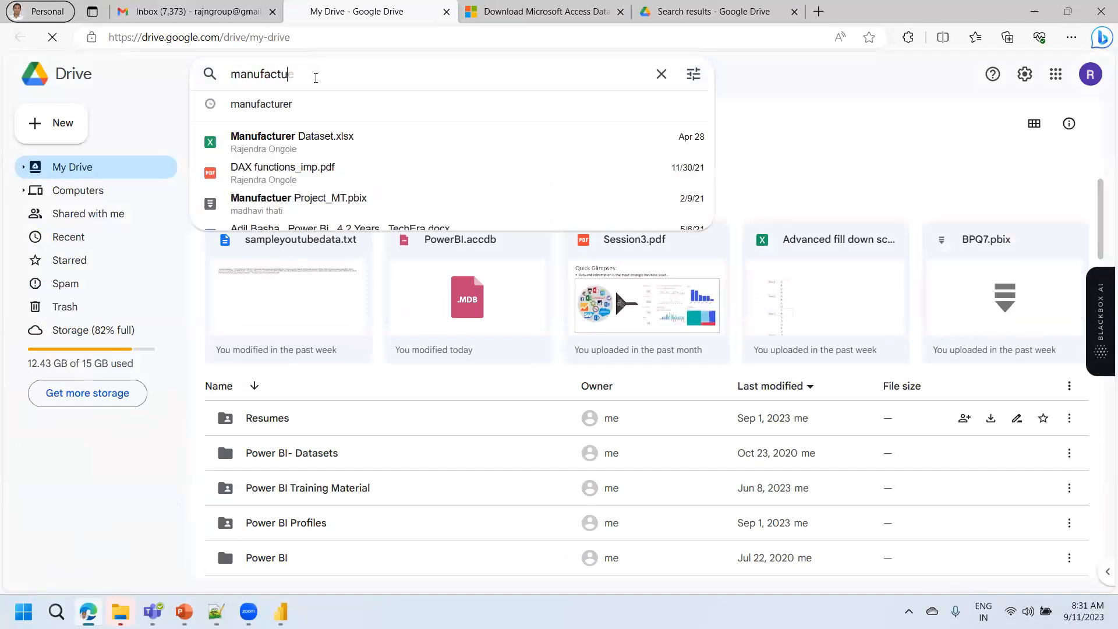
left_click(293, 154)
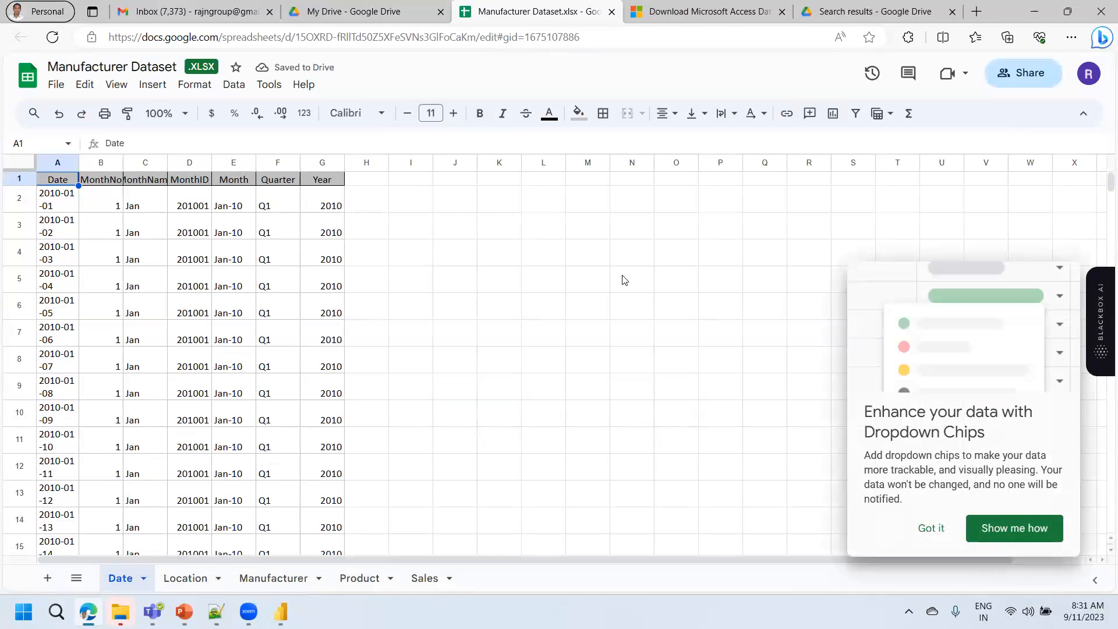
left_click(923, 531)
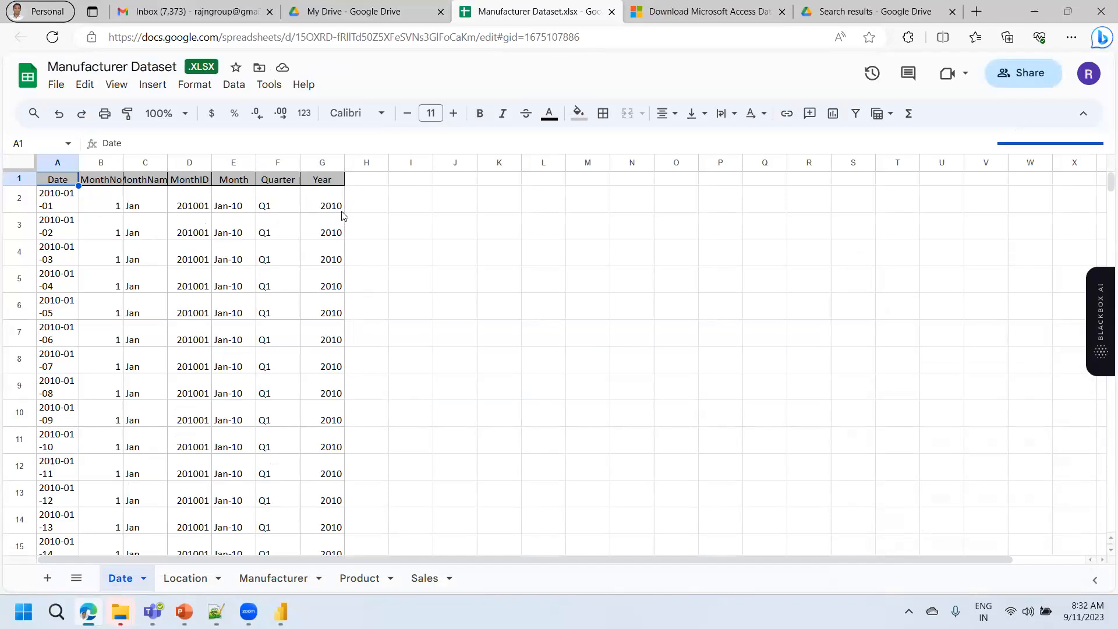
Step: Review the workbook's Date, Location, Manufacturer, Product and Sales sheets, including the Year heading on the Date sheet
left_click(324, 181)
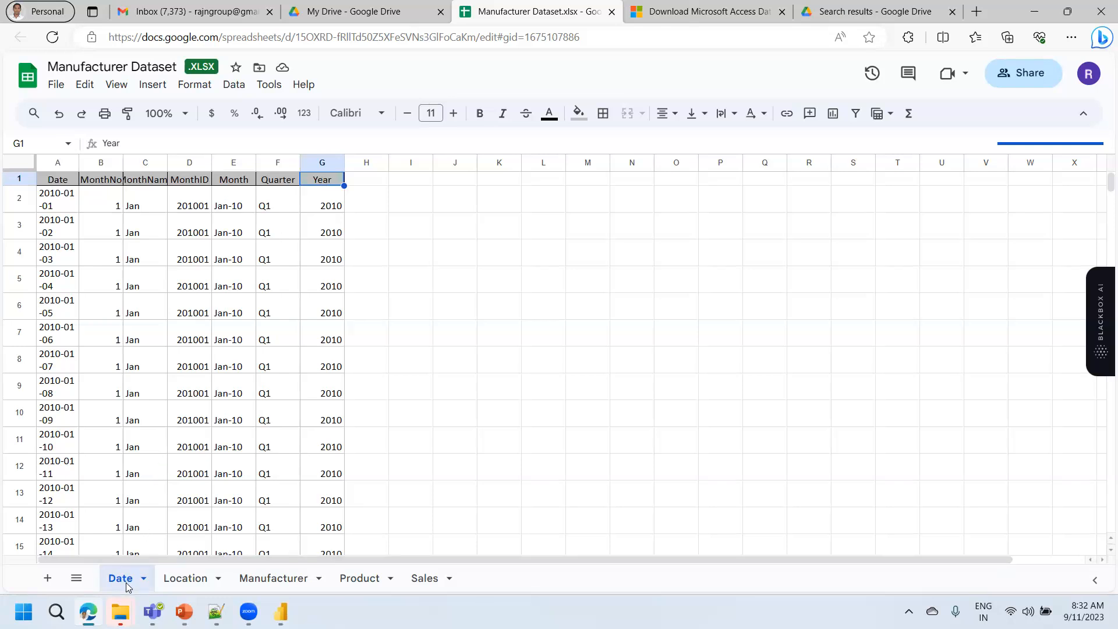
left_click(184, 579)
left_click(256, 579)
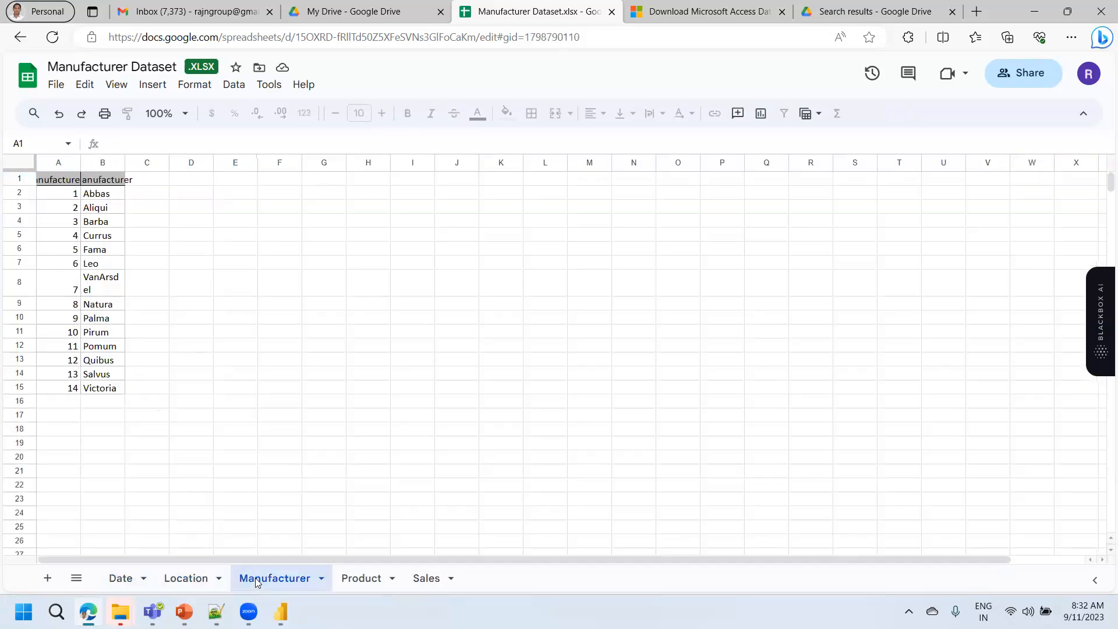
left_click(363, 578)
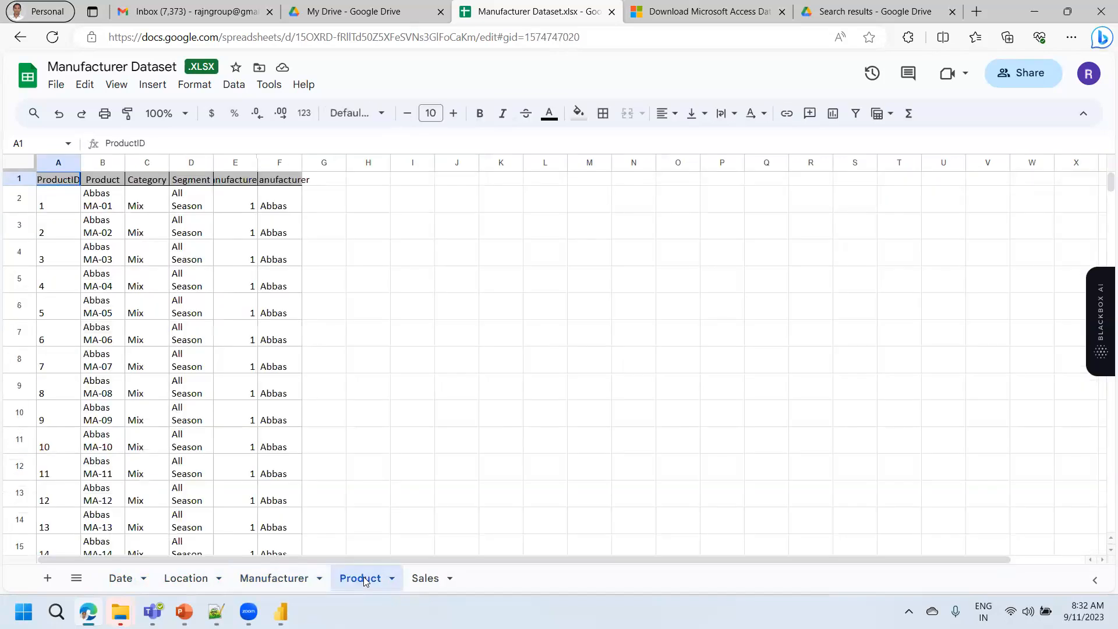
left_click(438, 579)
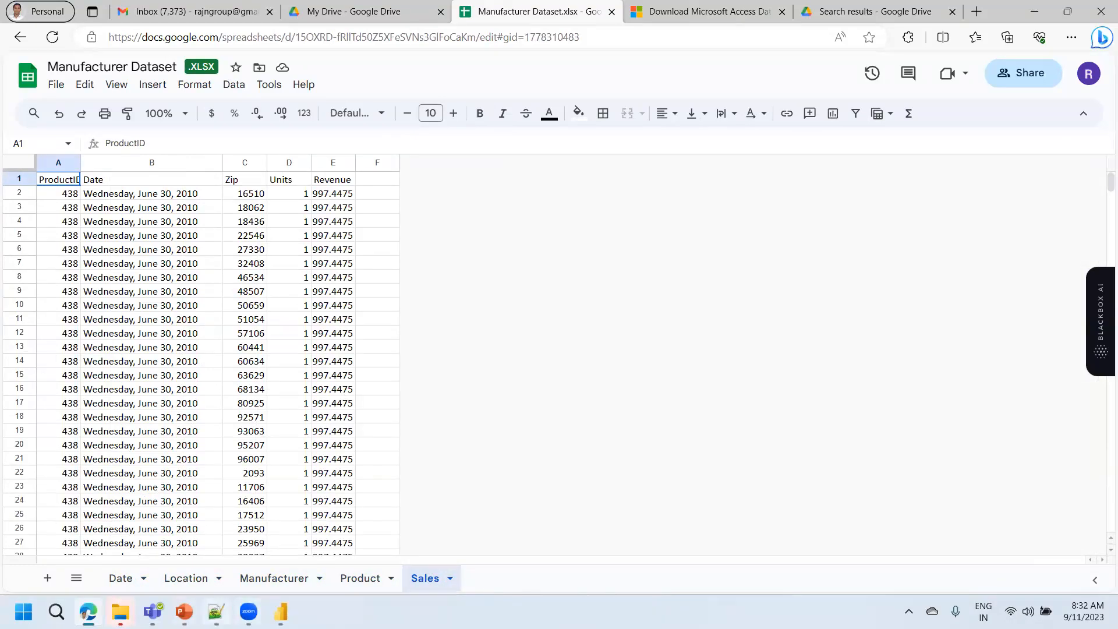
Step: Take the participants' e-mail list from the Notepad++ new 1 file and add it as recipients in the workbook's sharing dialog
mouse_move(216, 611)
left_click(216, 542)
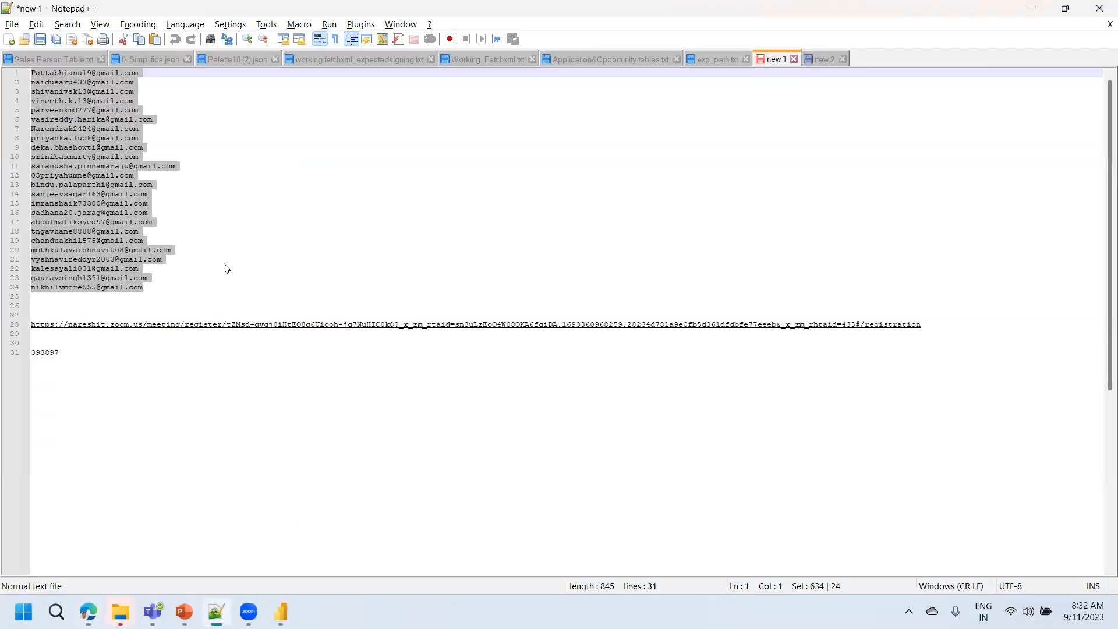
key("alt+Tab")
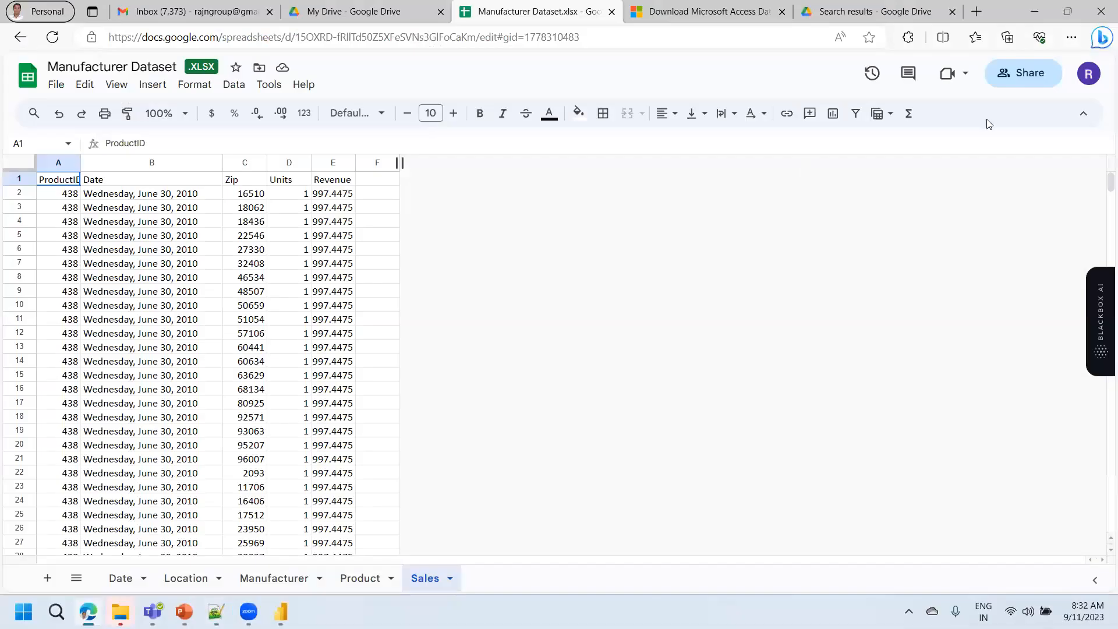
left_click(1041, 72)
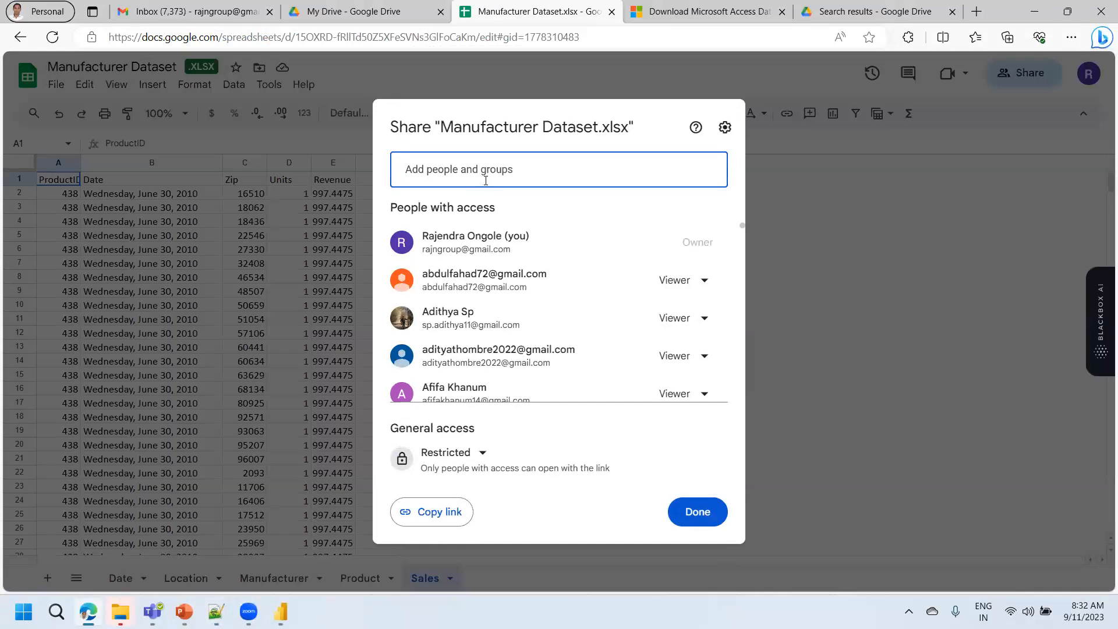
left_click(484, 170)
key("ctrl+v")
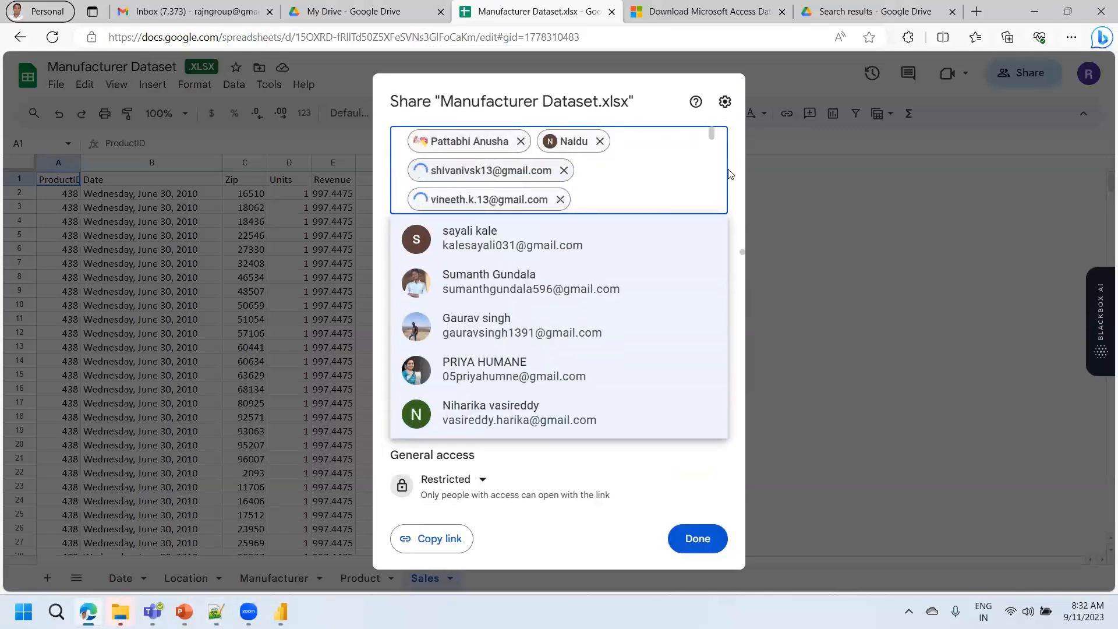
Step: Confirm the added recipients and set their access to Viewer
left_click(693, 173)
left_click(690, 218)
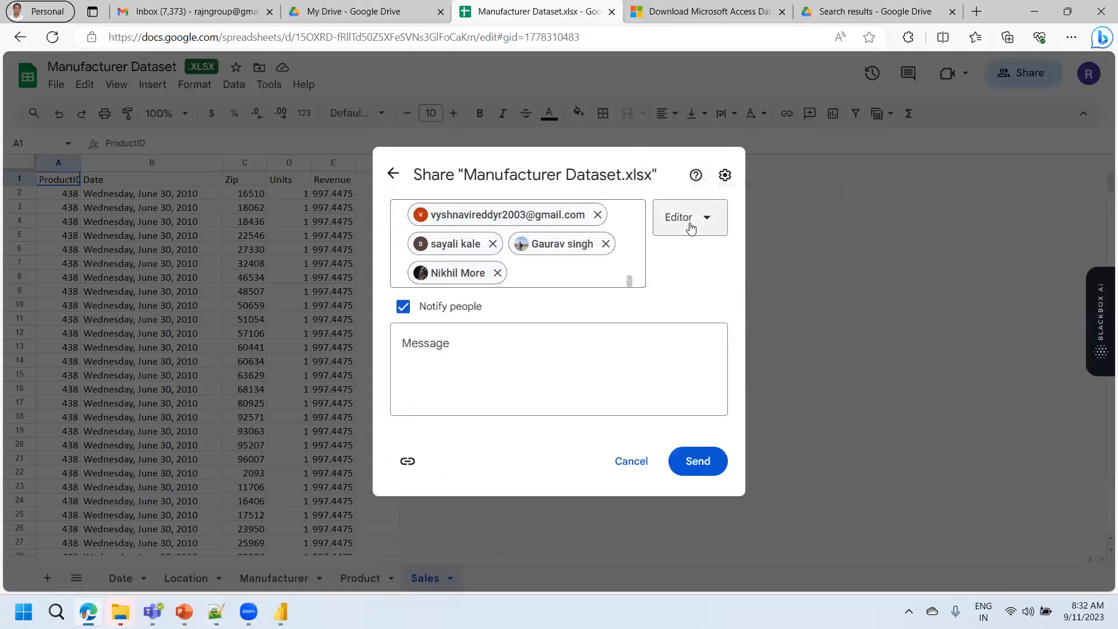
left_click(693, 217)
left_click(701, 254)
Step: Start the sharing message with "Note: If you are not able to connect Access DB source"
left_click(508, 344)
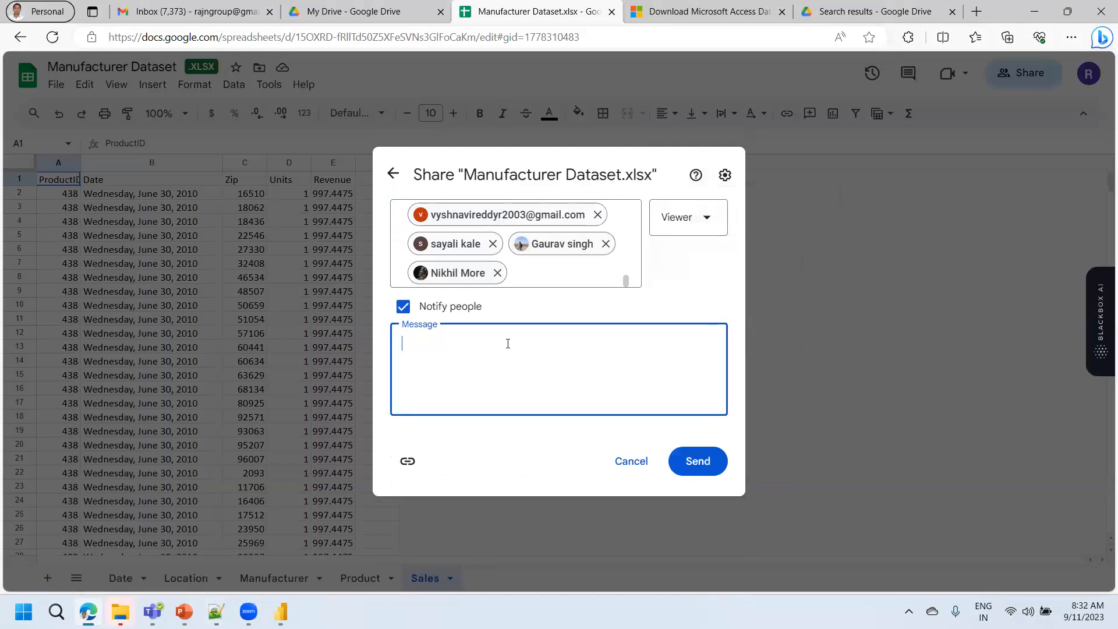
type("Note: If you arfe no")
key("BackSpace")
key("BackSpace")
key("BackSpace")
key("BackSpace")
key("BackSpace")
type("e not ")
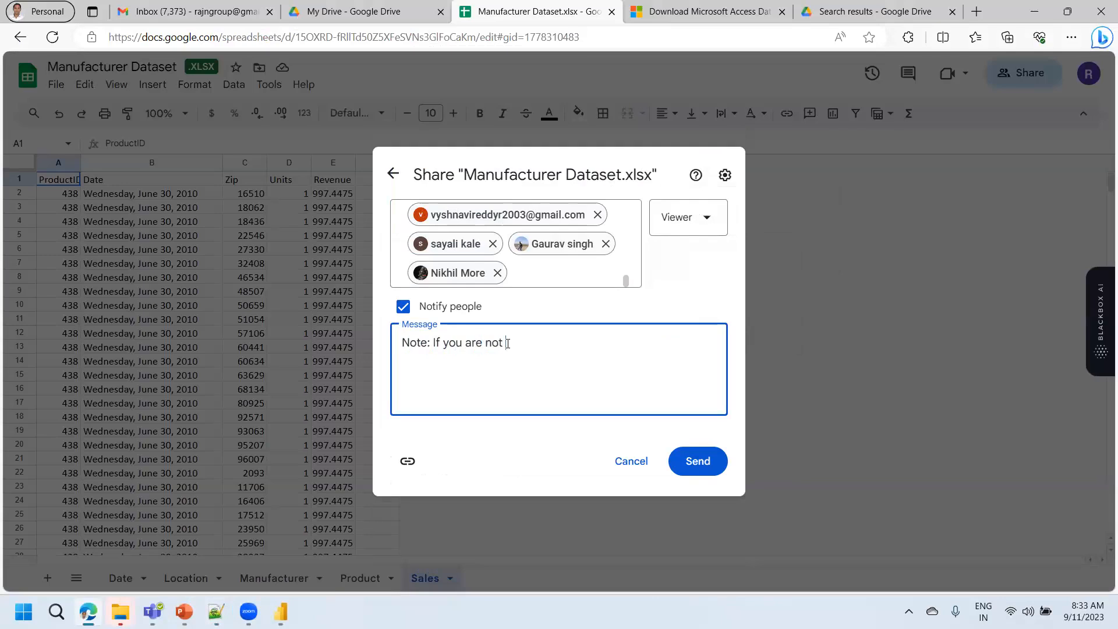
type("able to connect Access DB source")
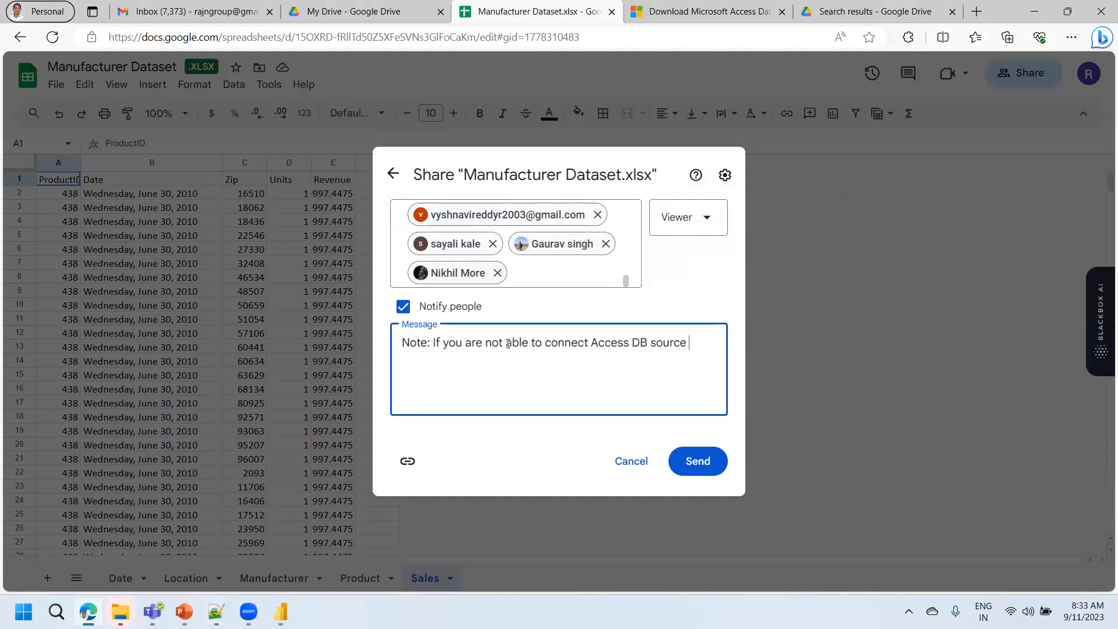
Step: Continue the sharing message with ". please use manufacturer .xlsx file to build this project"
type(" . please ")
type("uise th")
key("BackSpace")
key("BackSpace")
key("BackSpace")
key("BackSpace")
key("BackSpace")
key("BackSpace")
type("se man")
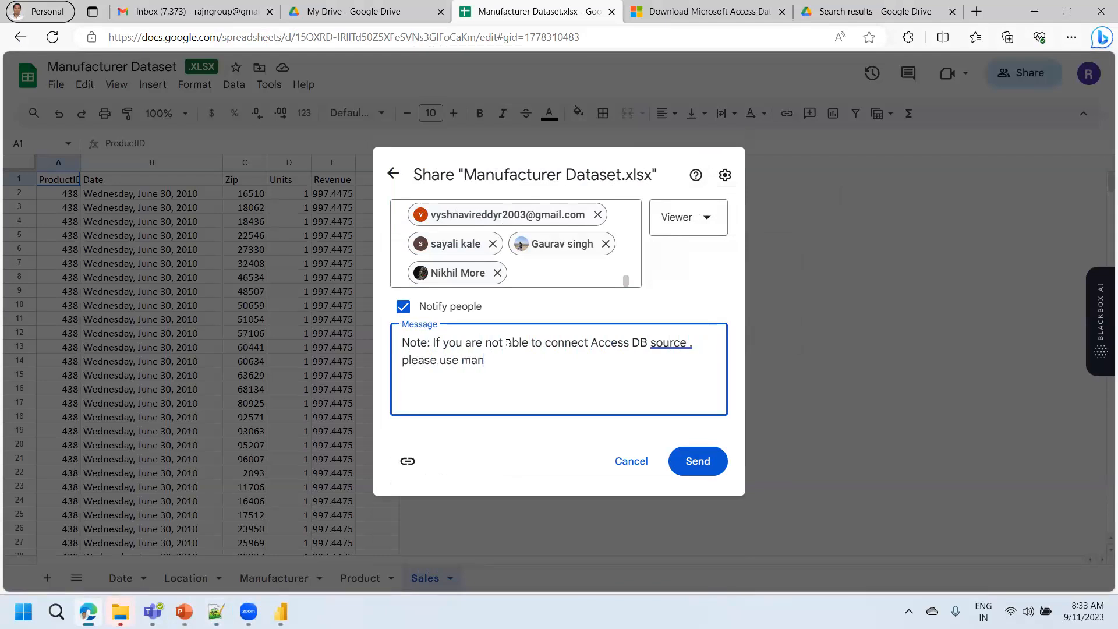
type("u")
type("facturer")
type(" pro")
key("BackSpace")
key("BackSpace")
key("BackSpace")
type("x")
key("BackSpace")
type(".xlsx FILE")
key("BackSpace")
key("BackSpace")
key("BackSpace")
key("BackSpace")
type("file to buil")
key("BackSpace")
key("BackSpace")
key("BackSpace")
type("ild")
key("BackSpace")
key("BackSpace")
key("BackSpace")
type("uild this project")
key("BackSpace")
key("BackSpace")
key("BackSpace")
key("BackSpace")
key("BackSpace")
key("BackSpace")
type("o")
key("BackSpace")
type("roject")
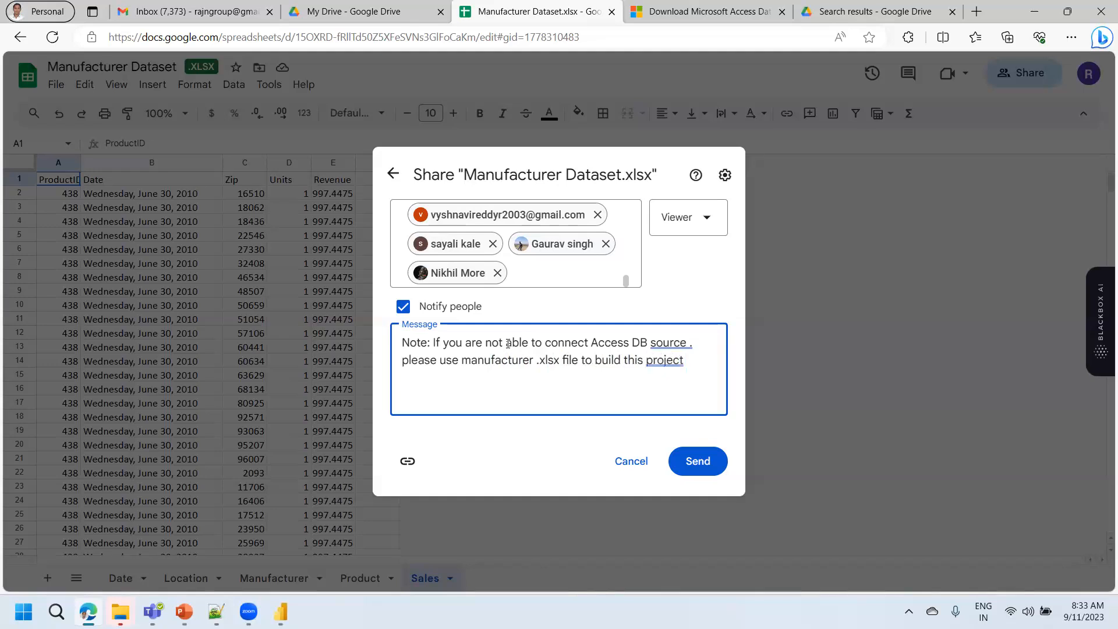
Step: Apply the grammar suggestions "source." and "project." in the message and send the sharing invitation
right_click(663, 344)
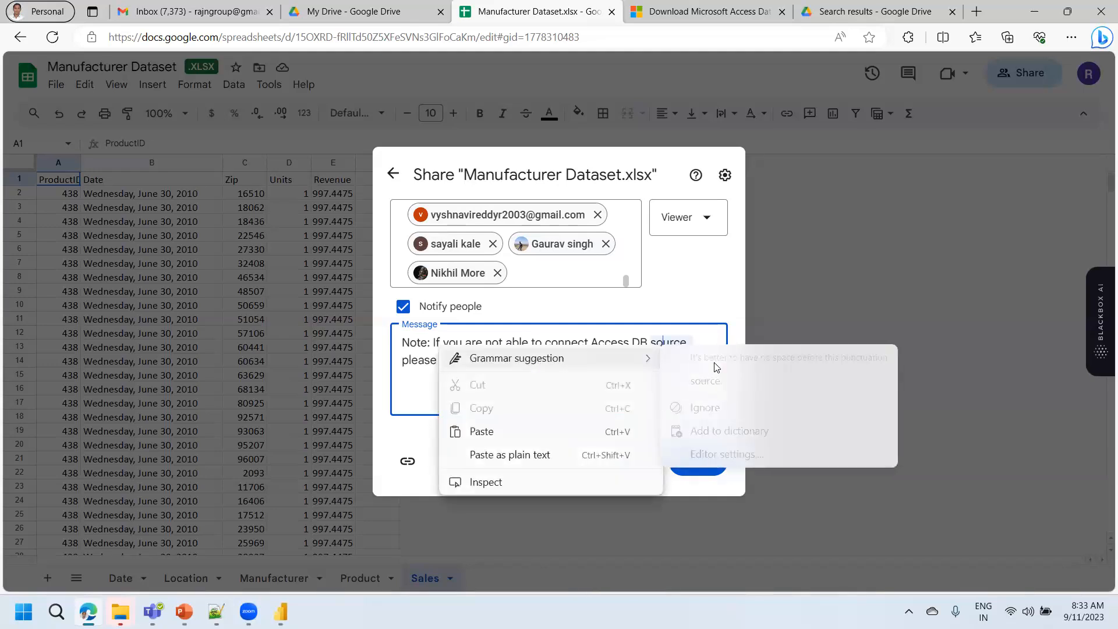
left_click(698, 376)
right_click(668, 361)
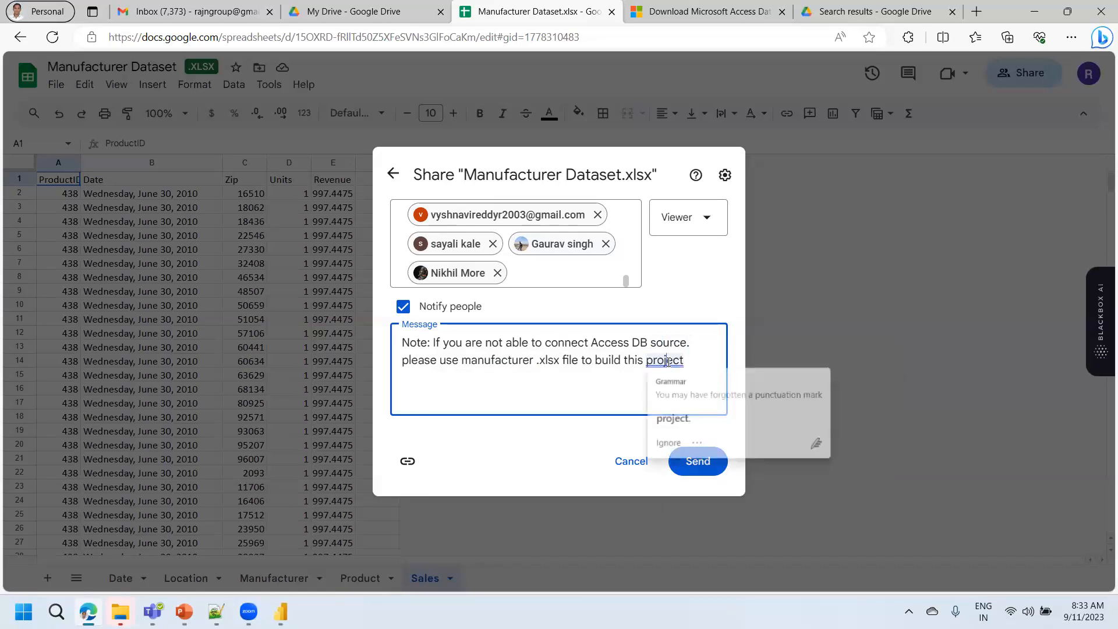
left_click(697, 415)
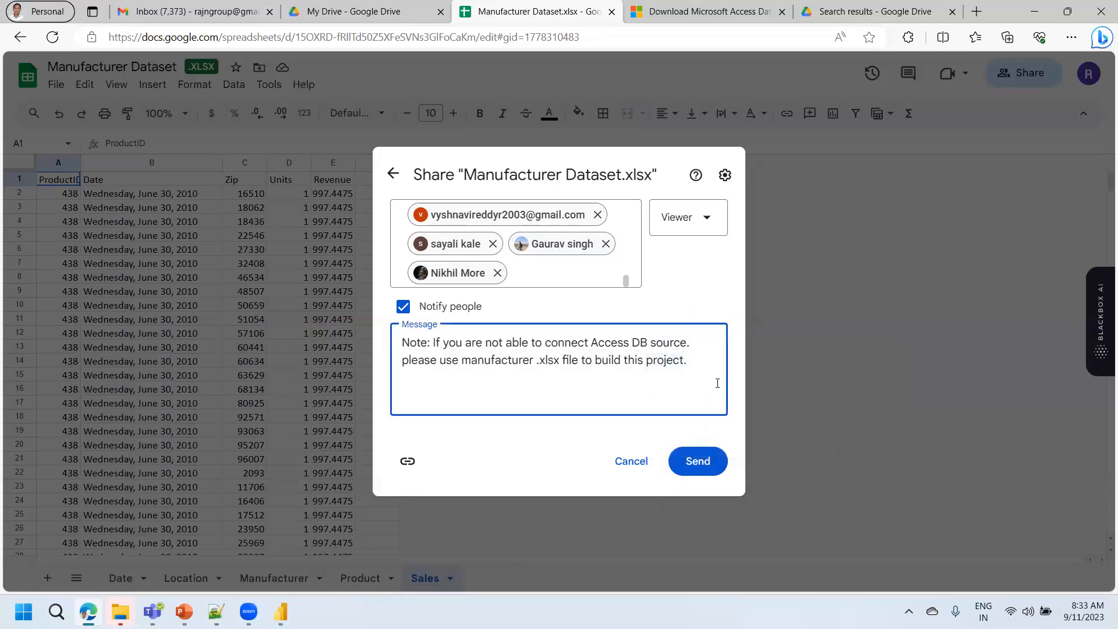
left_click(701, 466)
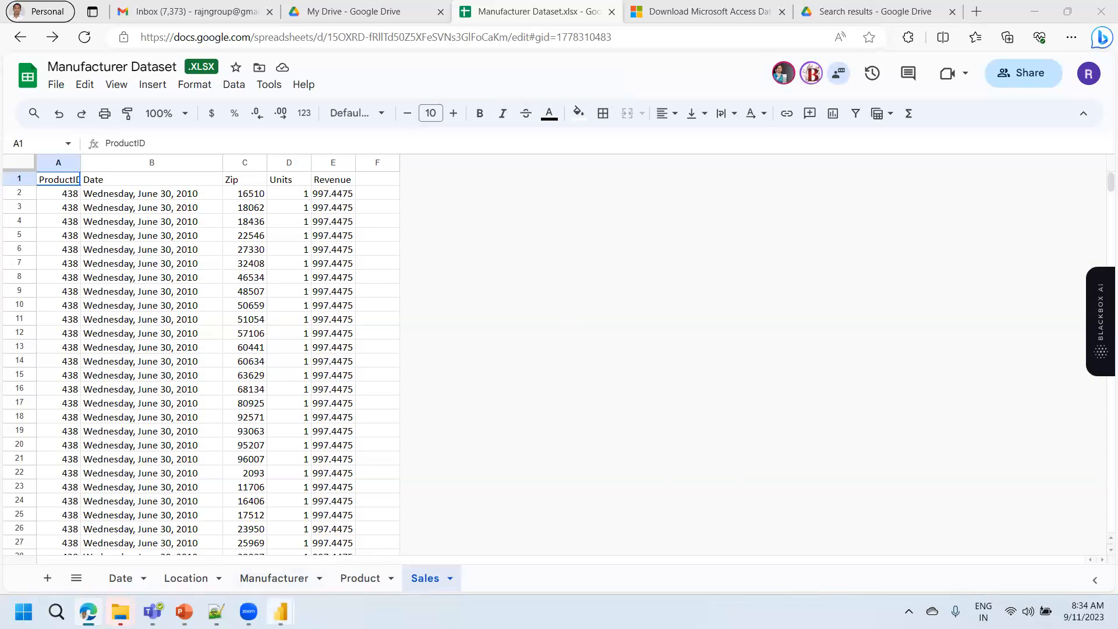
mouse_move(281, 611)
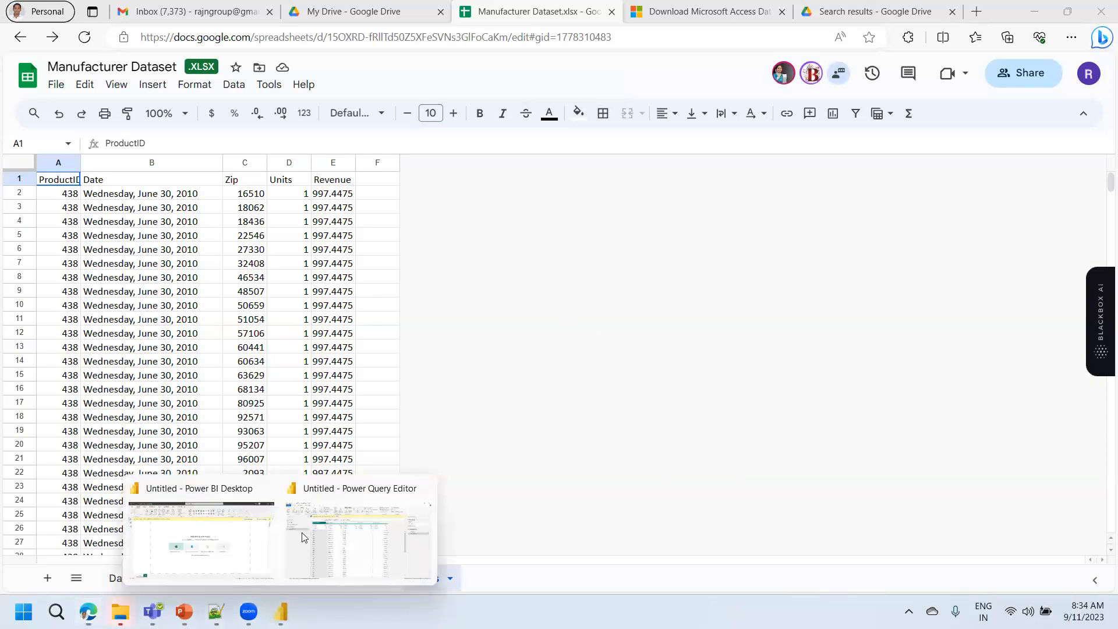
left_click(360, 507)
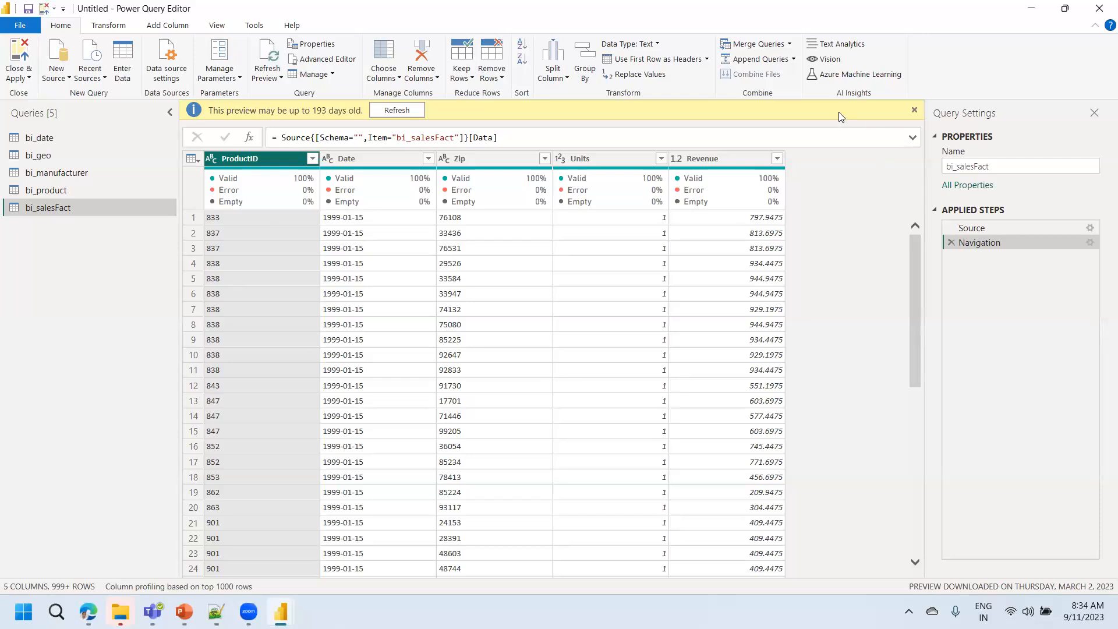
left_click(794, 59)
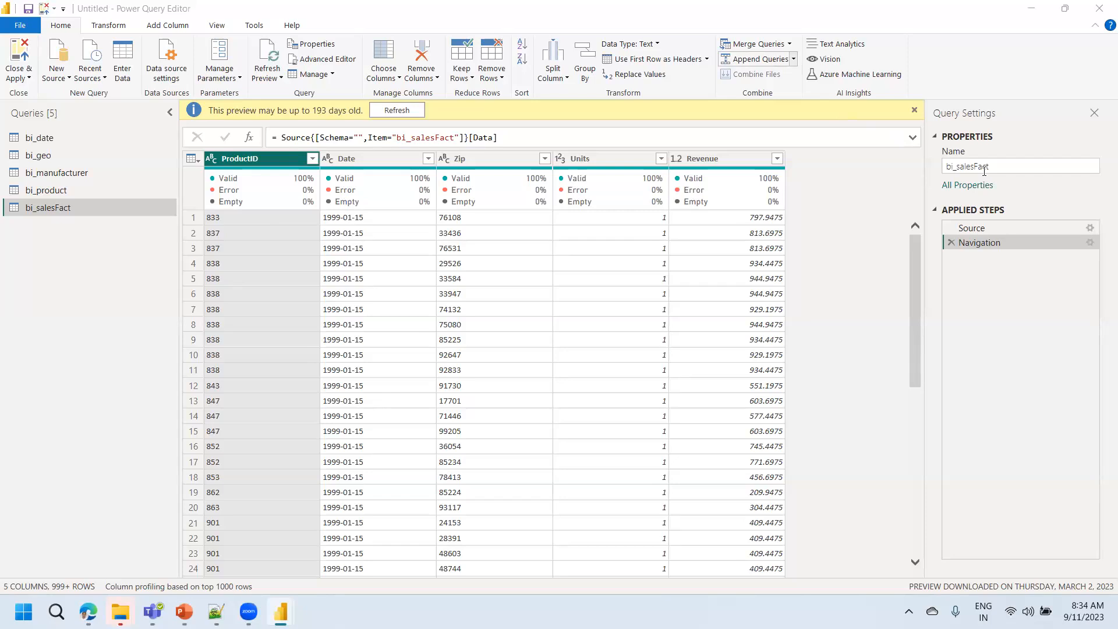
mouse_move(248, 611)
left_click(88, 611)
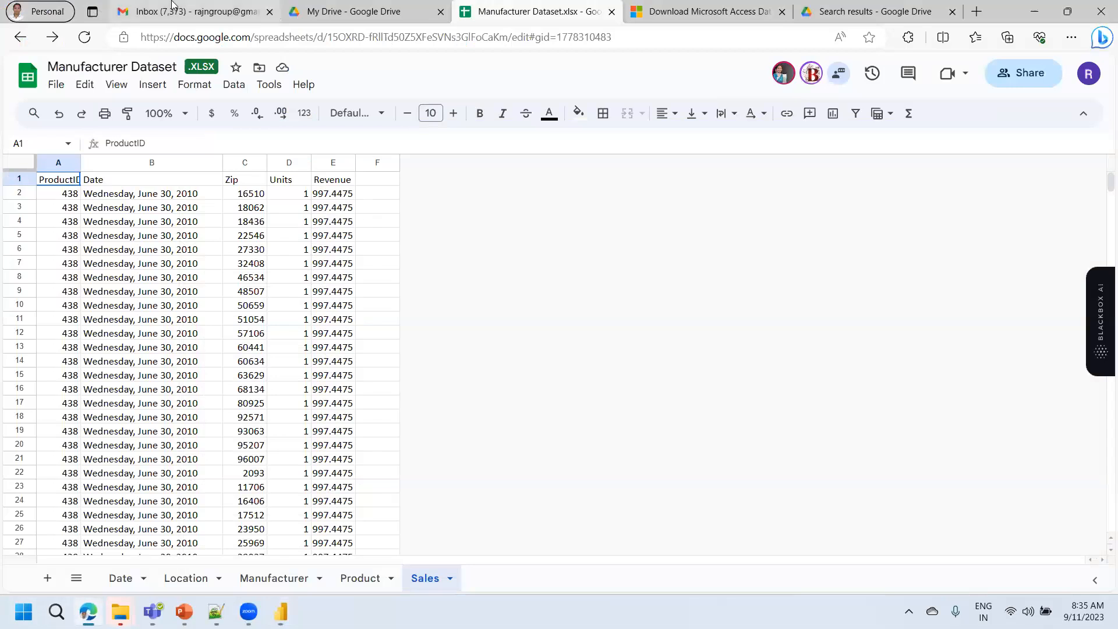
left_click(173, 8)
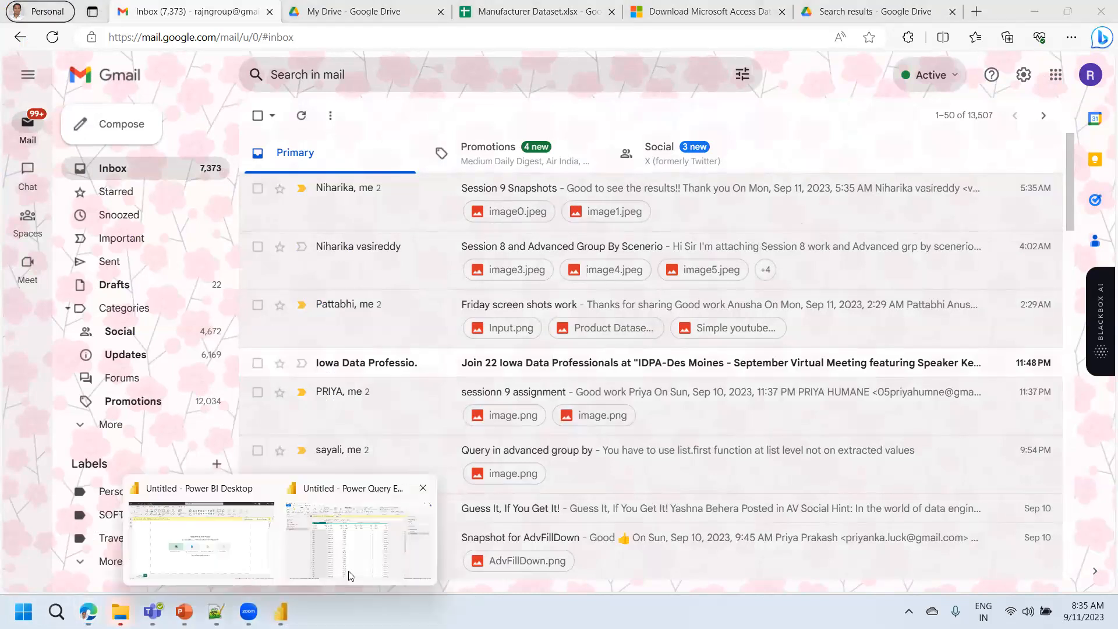
Step: Switch to Power Query Editor, close it and apply the queries so the five Access tables load into the model
left_click(363, 541)
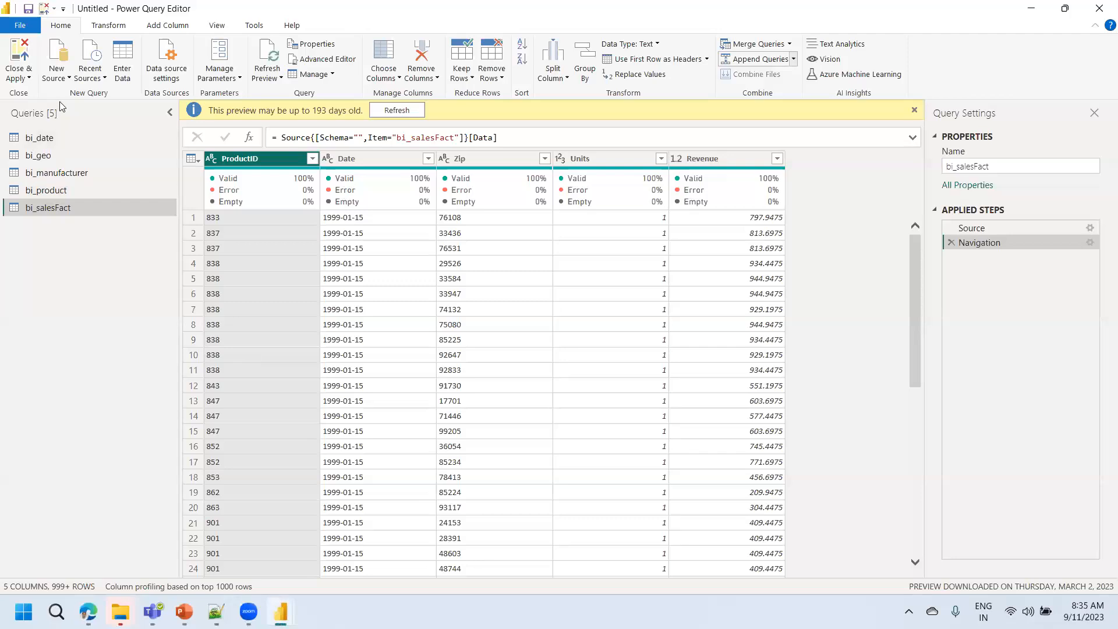
left_click(28, 78)
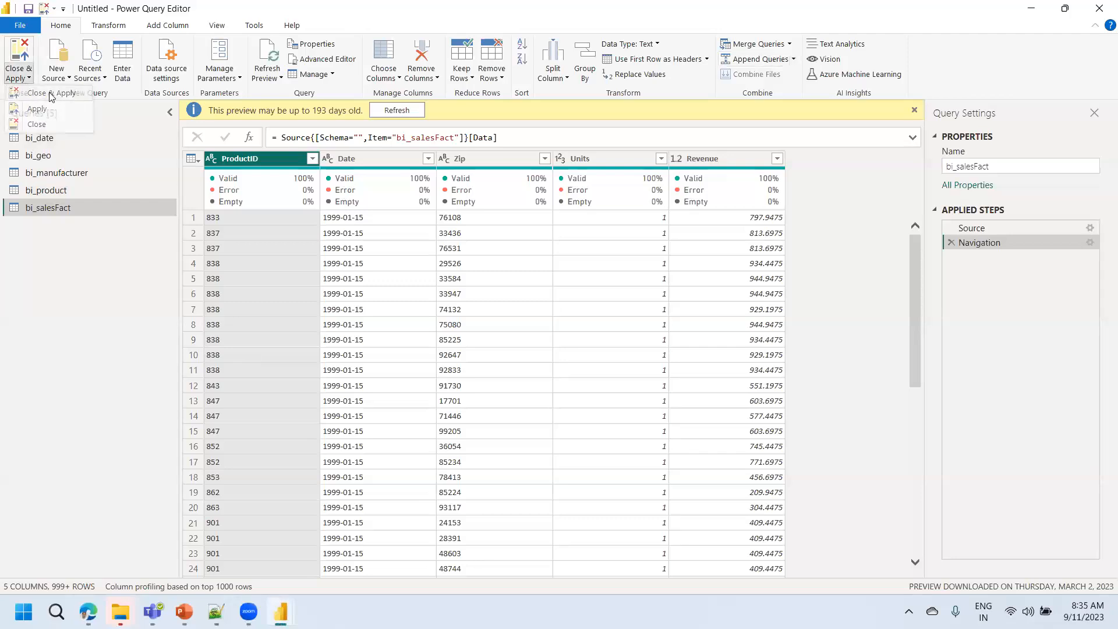
left_click(26, 97)
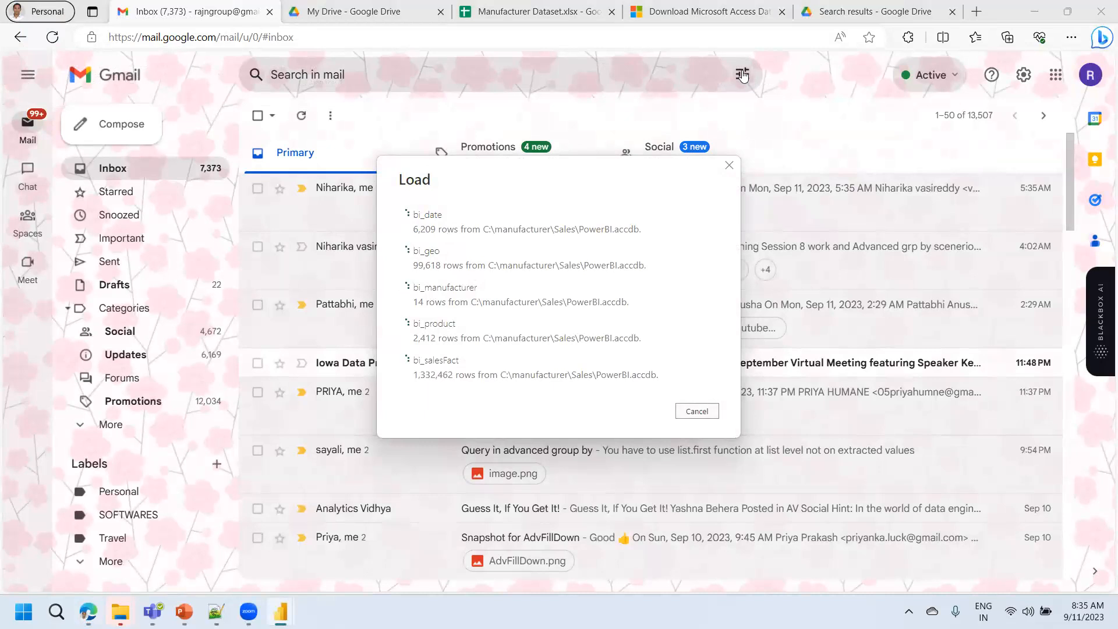
Step: Reload the Gmail inbox, open the new "snap" message and view its Capture.PNG attachment
left_click(676, 118)
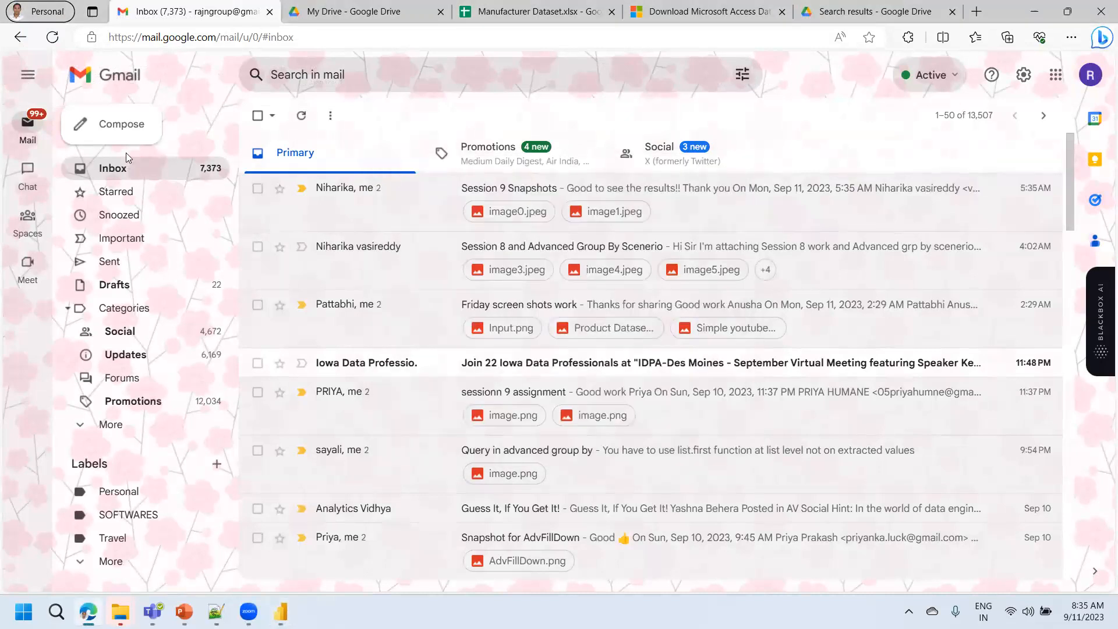
left_click(56, 41)
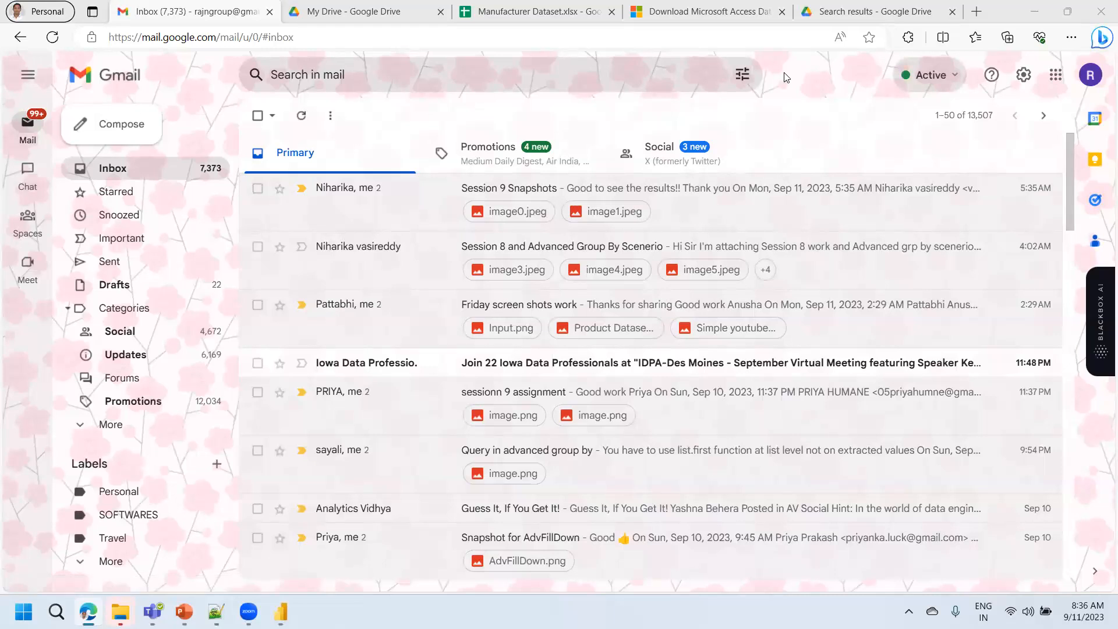
left_click(52, 39)
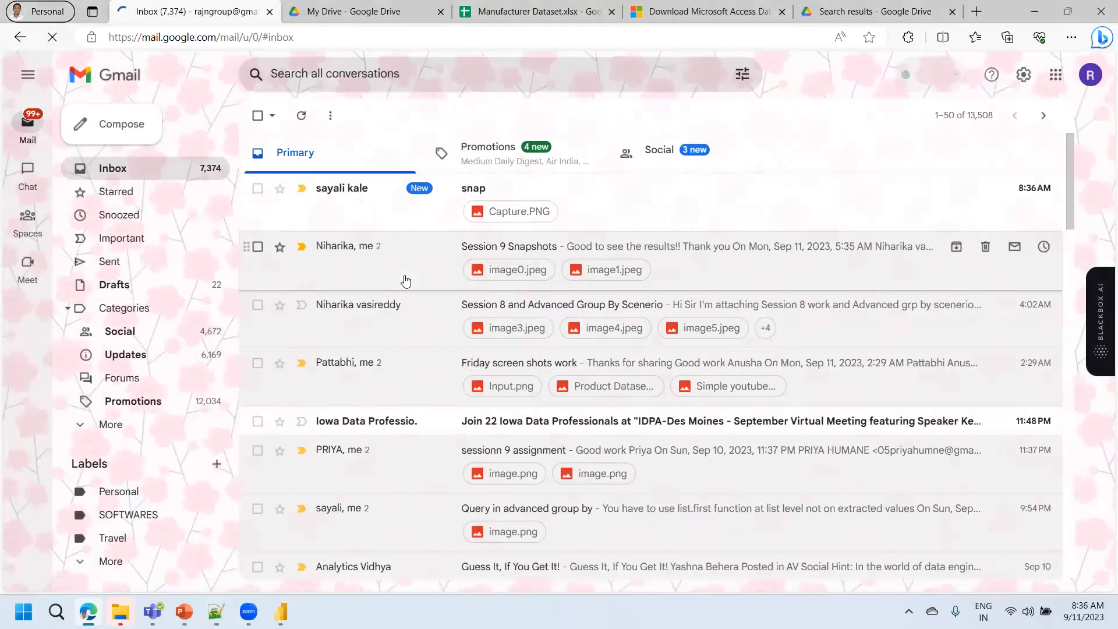
left_click(655, 244)
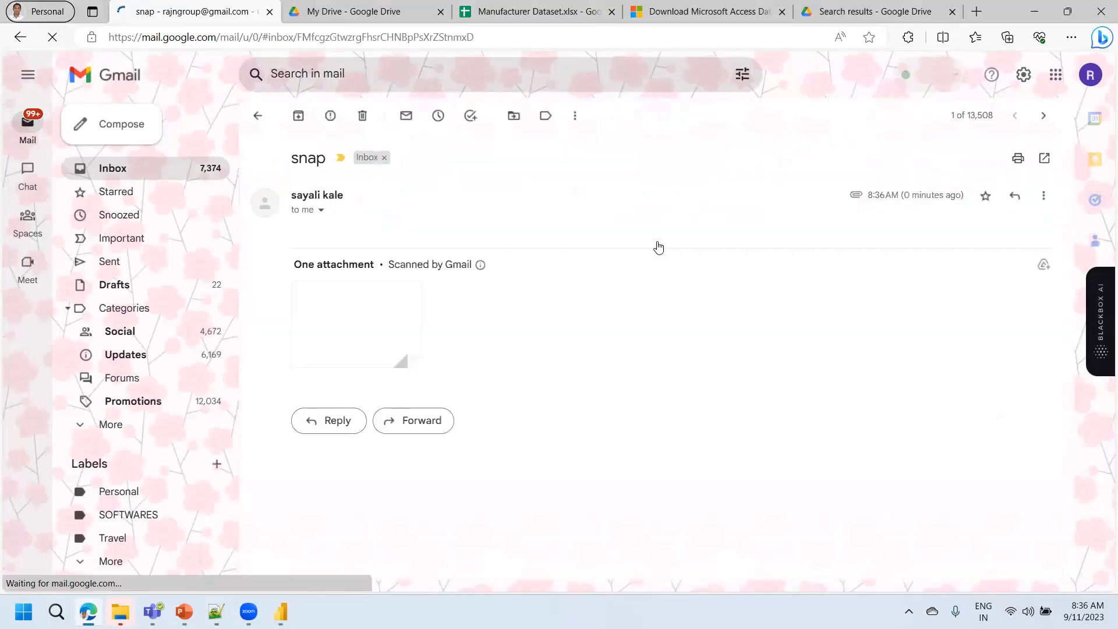
left_click(361, 314)
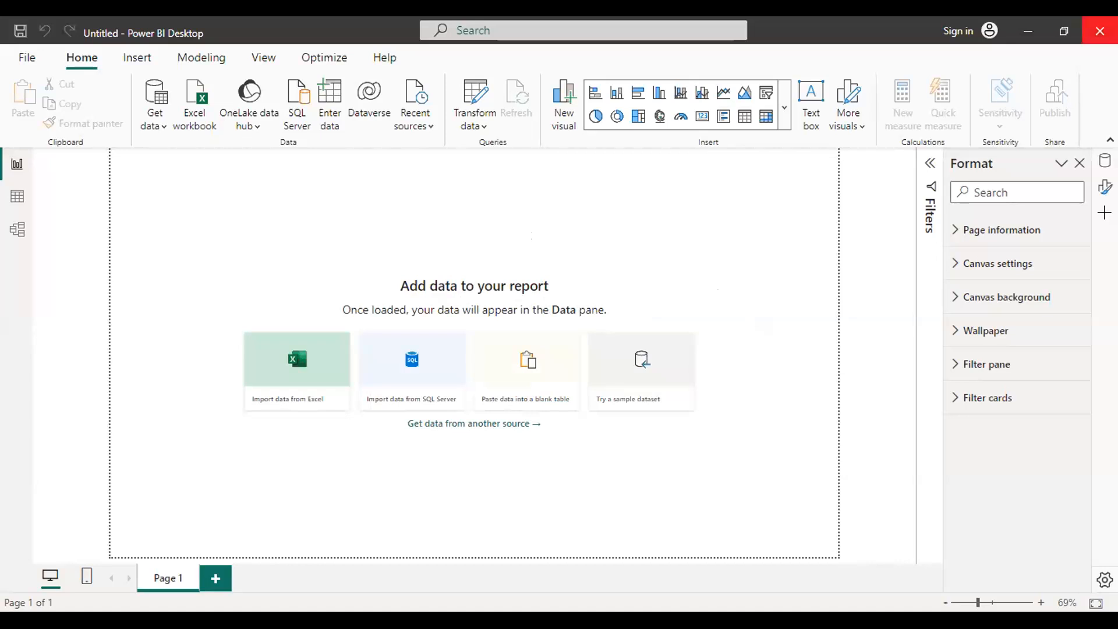
Step: Switch to the untitled Power BI Desktop report and close it without saving the changes
left_click(1099, 31)
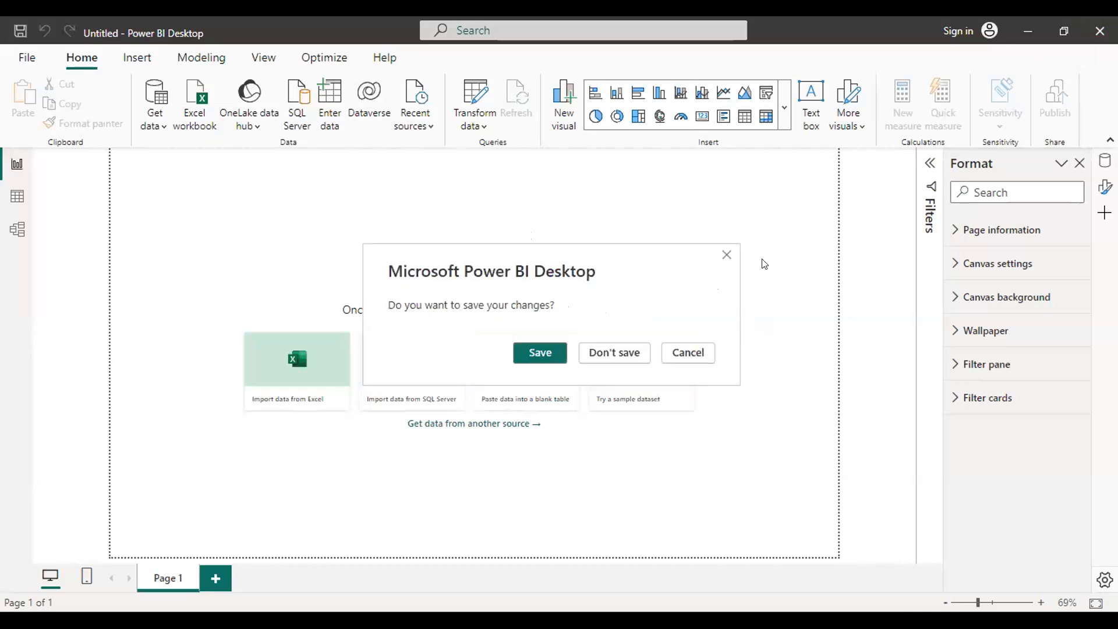
left_click(604, 354)
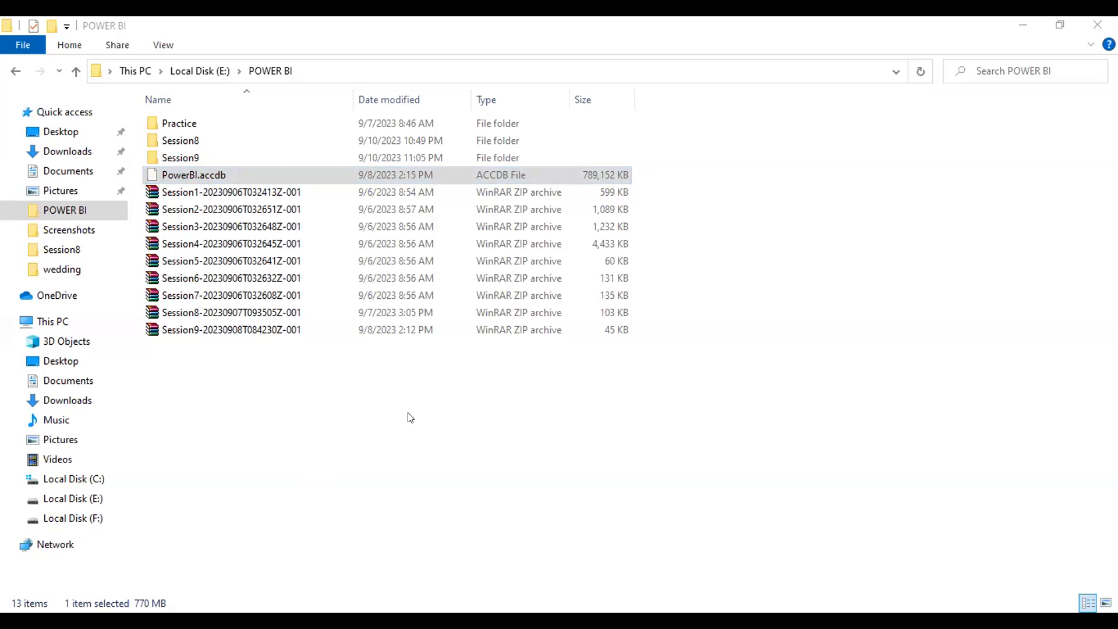
Step: Switch to File Explorer and open the Downloads folder to check the downloaded Access database engine installer
left_click(63, 152)
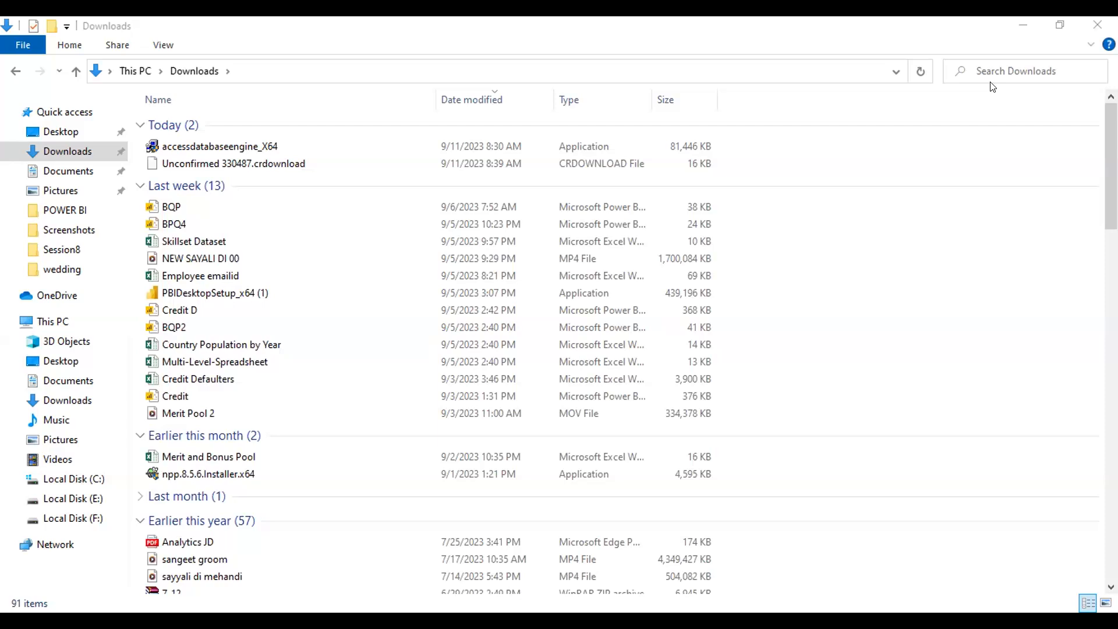
left_click(825, 174)
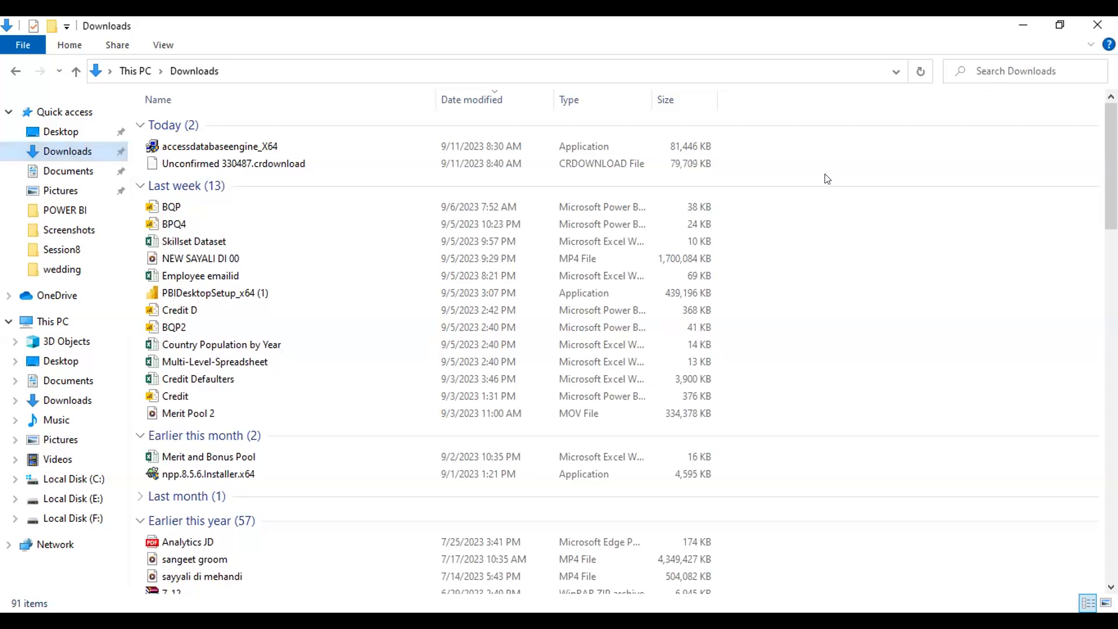